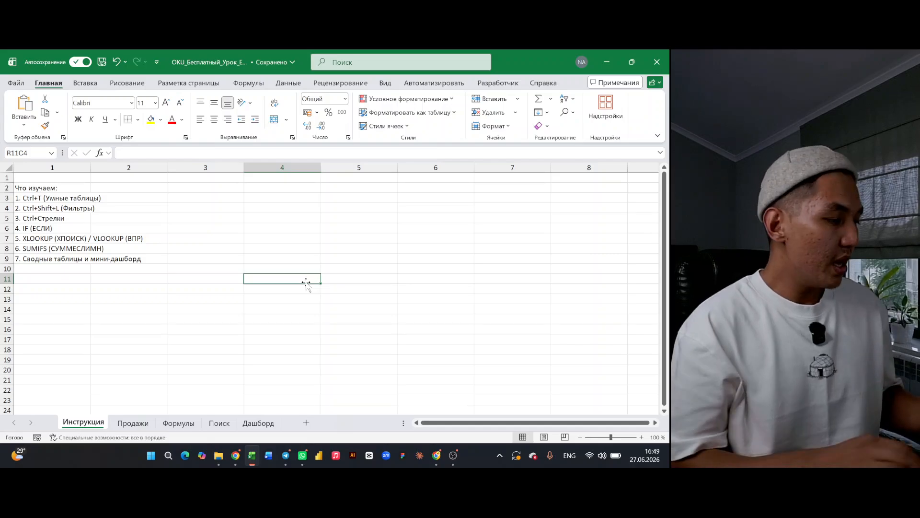
# - Remove the header filters from the whole data range on the Продажи sheet
pyautogui.click(134, 423)
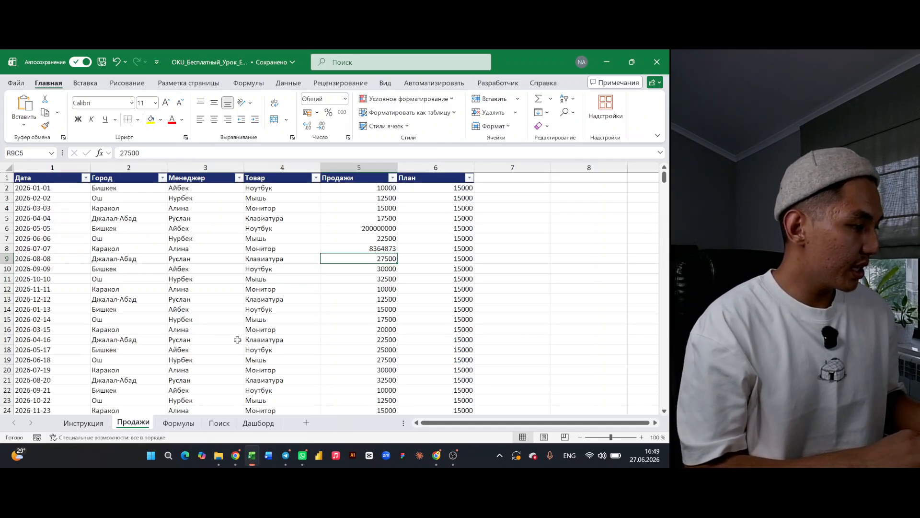
pyautogui.click(181, 295)
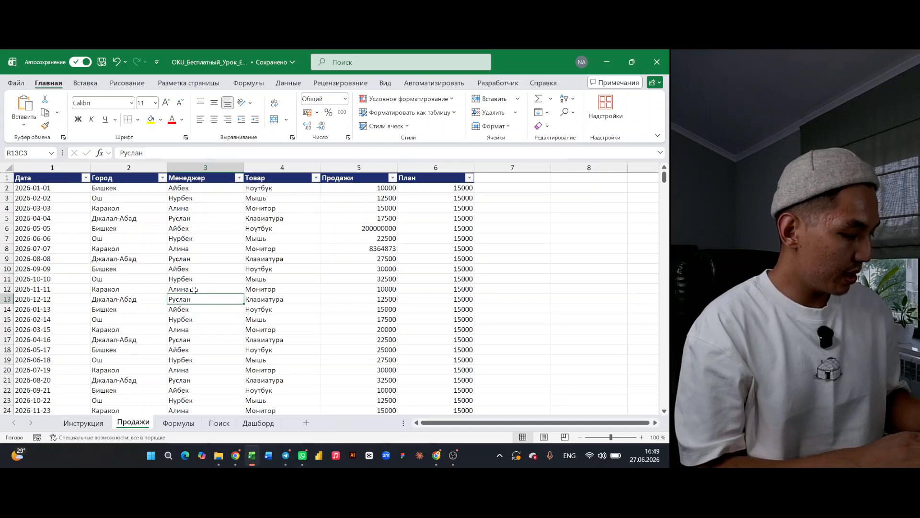
pyautogui.hotkey('ctrl', 'a')
pyautogui.hotkey('ctrl', 'shift', 'l')
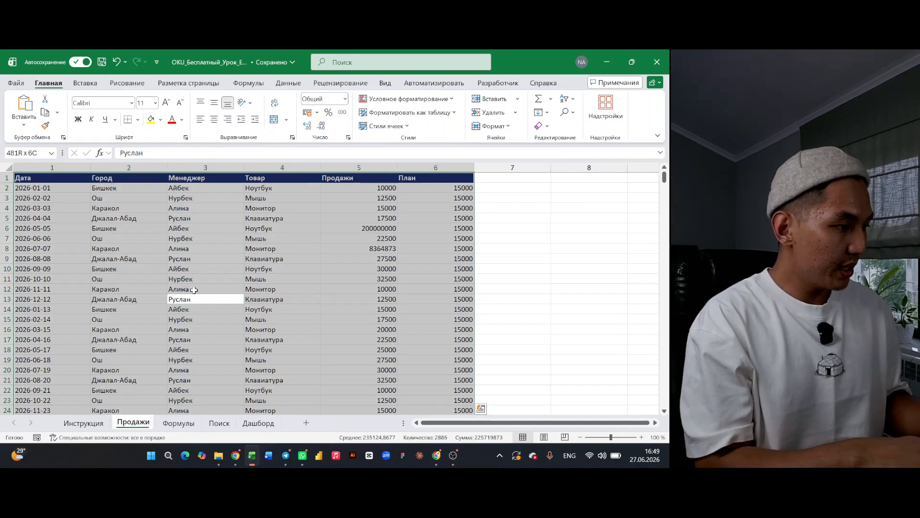
pyautogui.click(363, 287)
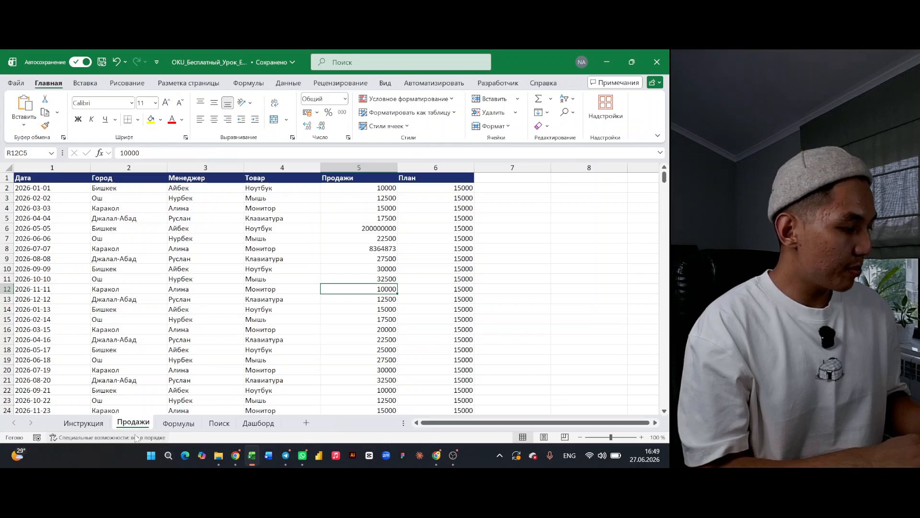
# - Examine the sales data from the first row to the last and each column from Дата to План
pyautogui.scroll(-15, 278, 243)
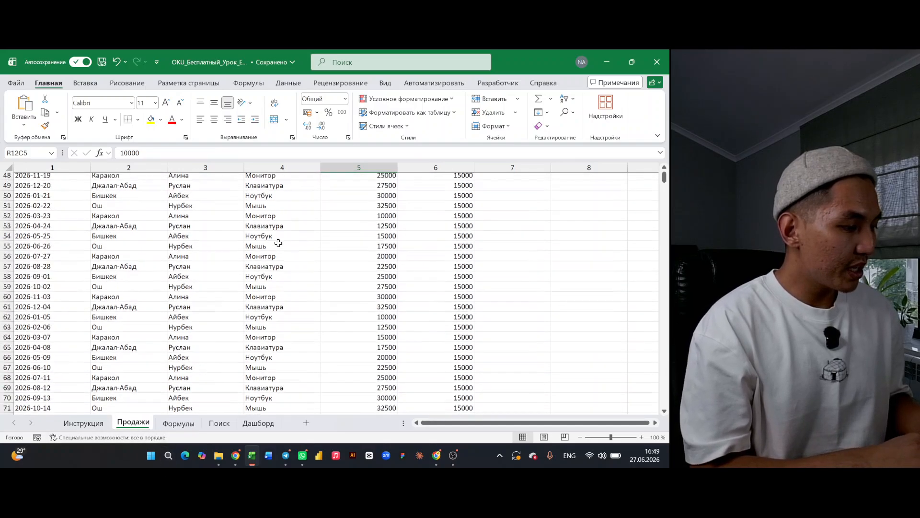
pyautogui.scroll(15, 277, 243)
pyautogui.click(342, 273)
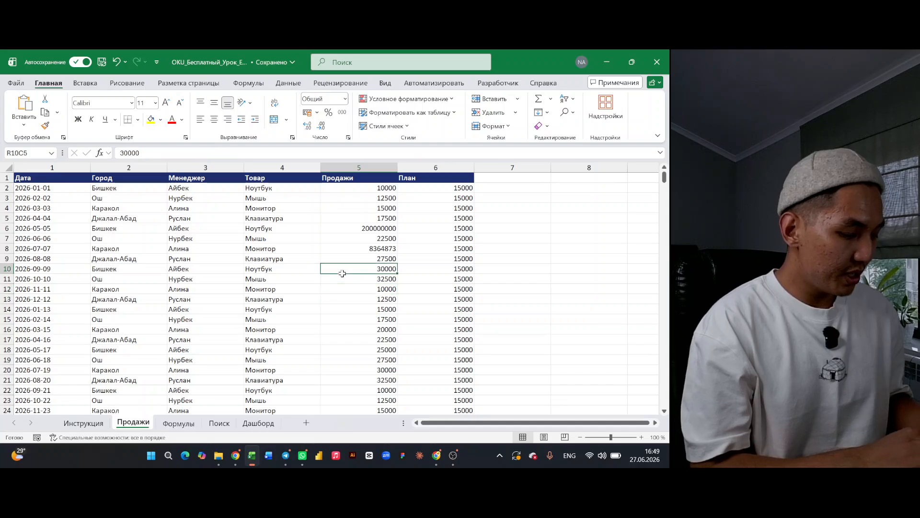
pyautogui.hotkey('ctrl', 'Down')
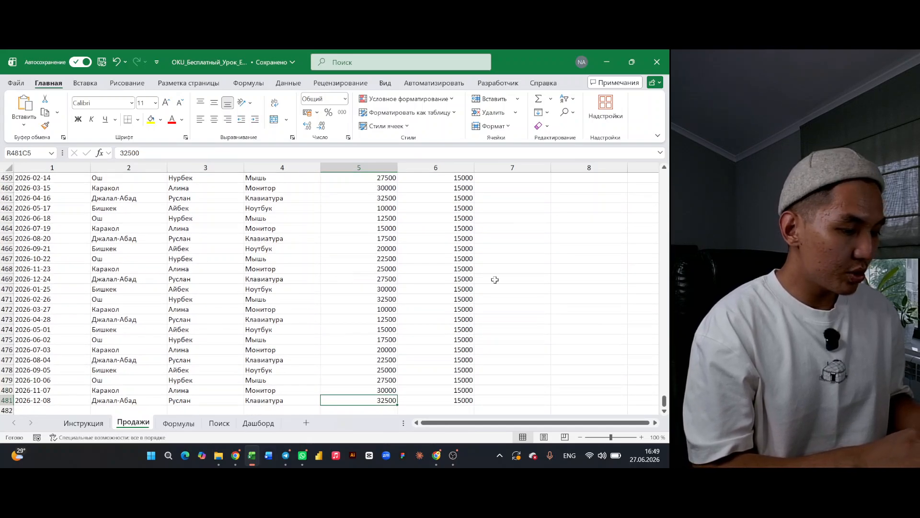
pyautogui.hotkey('ctrl', 'Up')
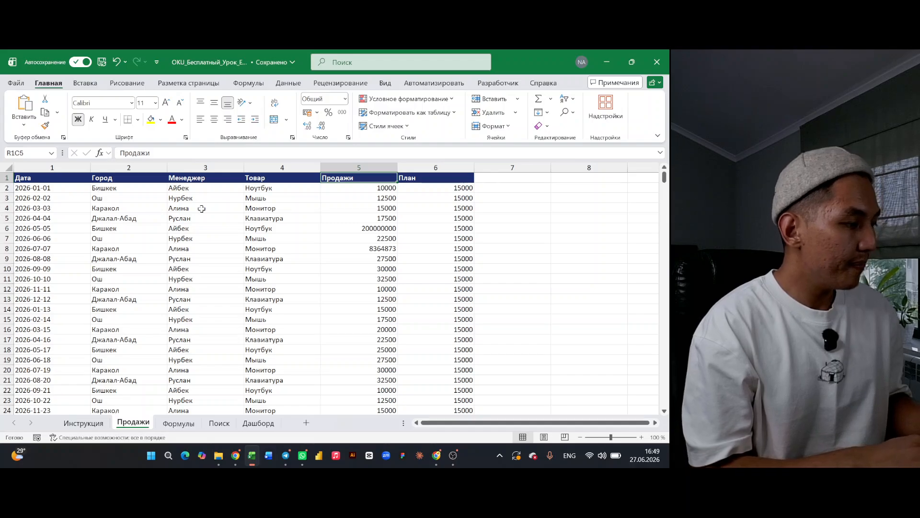
pyautogui.click(50, 167)
pyautogui.click(120, 168)
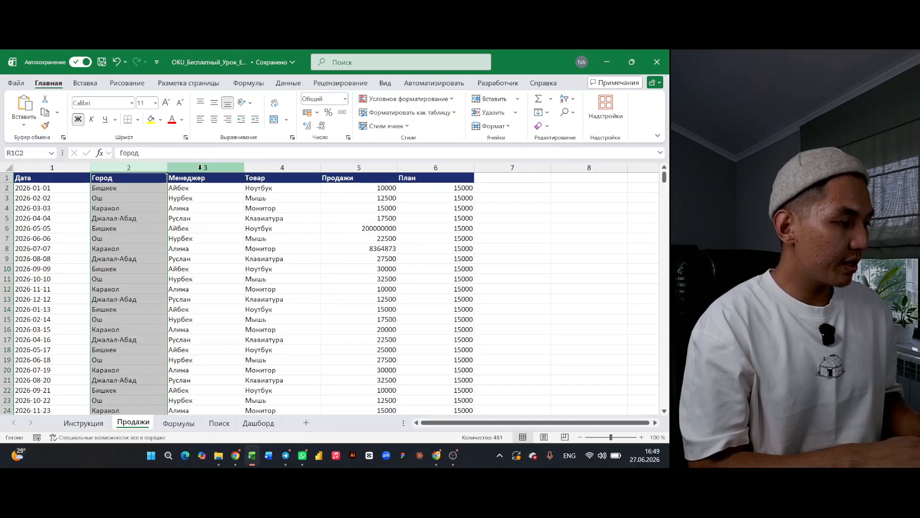
pyautogui.click(211, 167)
pyautogui.click(269, 166)
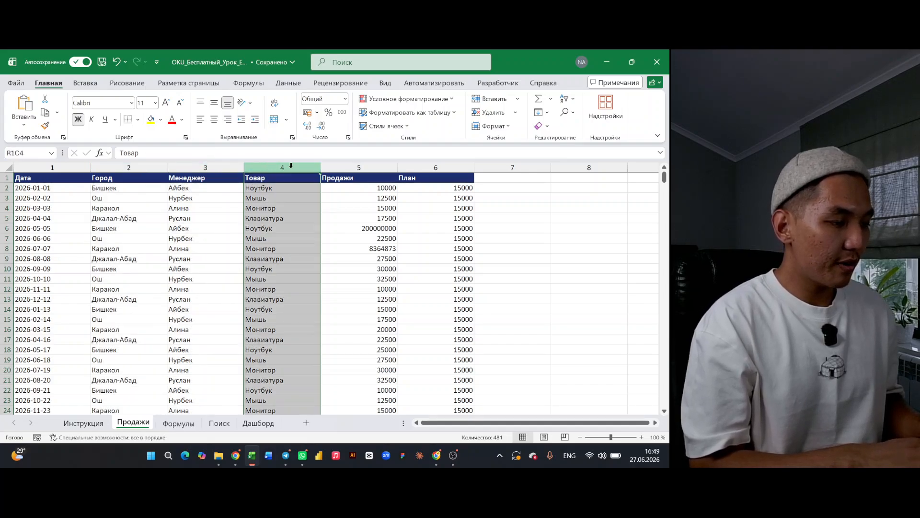
pyautogui.click(355, 167)
pyautogui.click(413, 168)
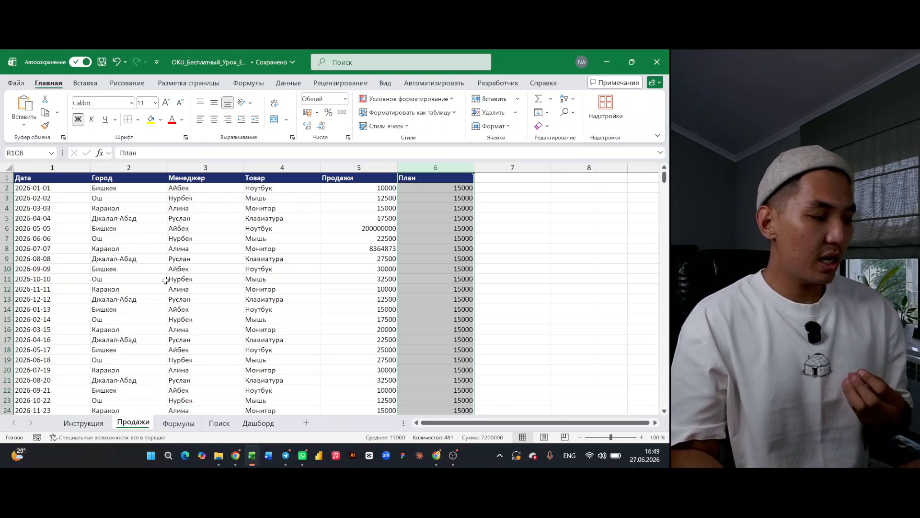
# - Review the list of lesson topics on the Инструкция sheet and return to the Продажи data
pyautogui.click(84, 422)
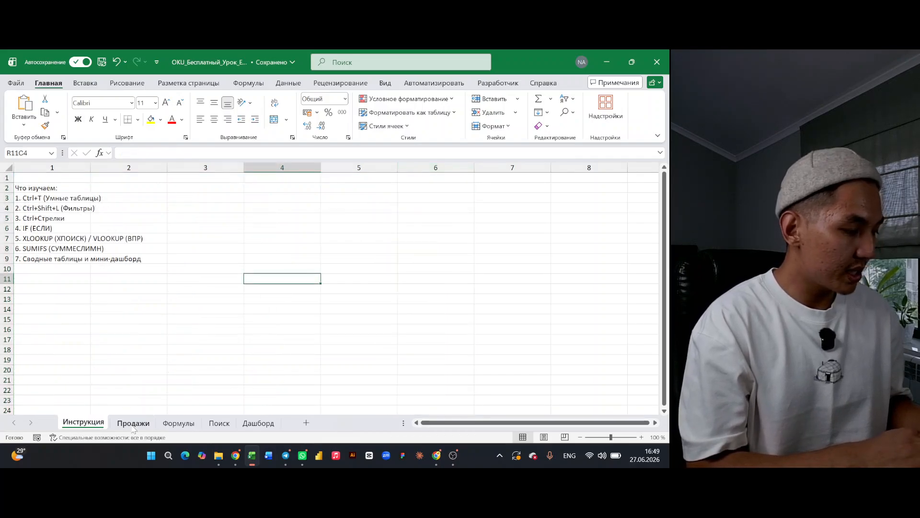
pyautogui.click(132, 422)
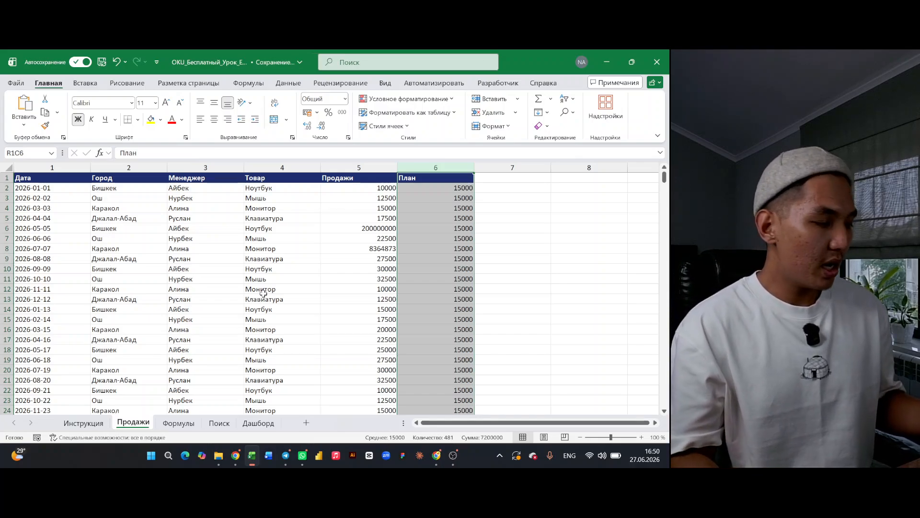
pyautogui.click(202, 269)
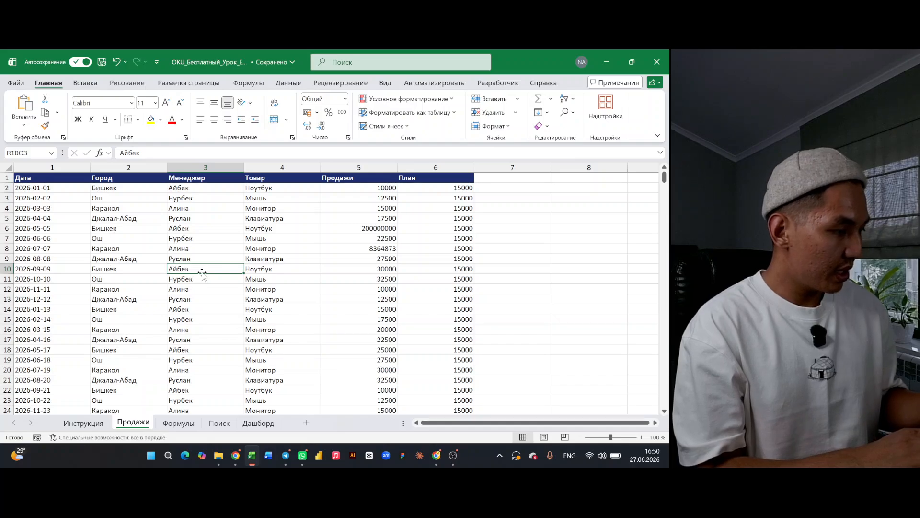
pyautogui.click(142, 229)
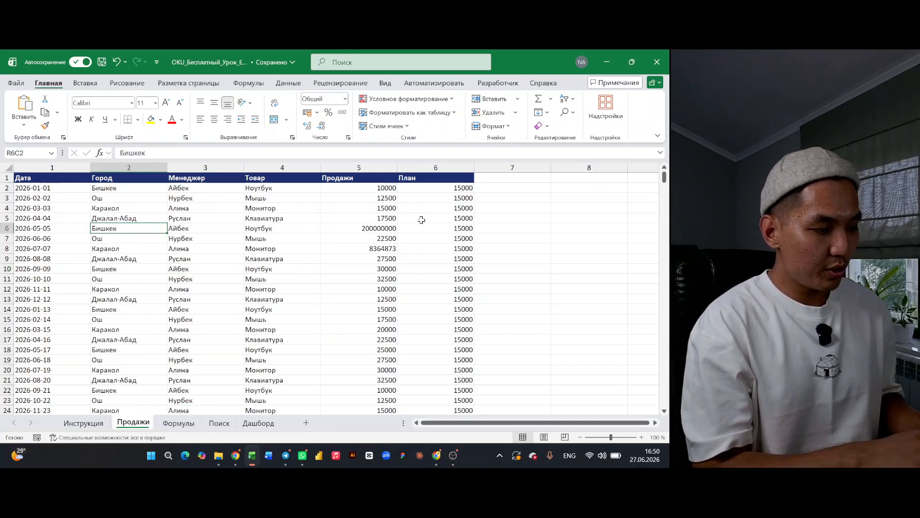
# - Convert the entire sales range R1C1:R481C6 into a table with headers
pyautogui.click(179, 280)
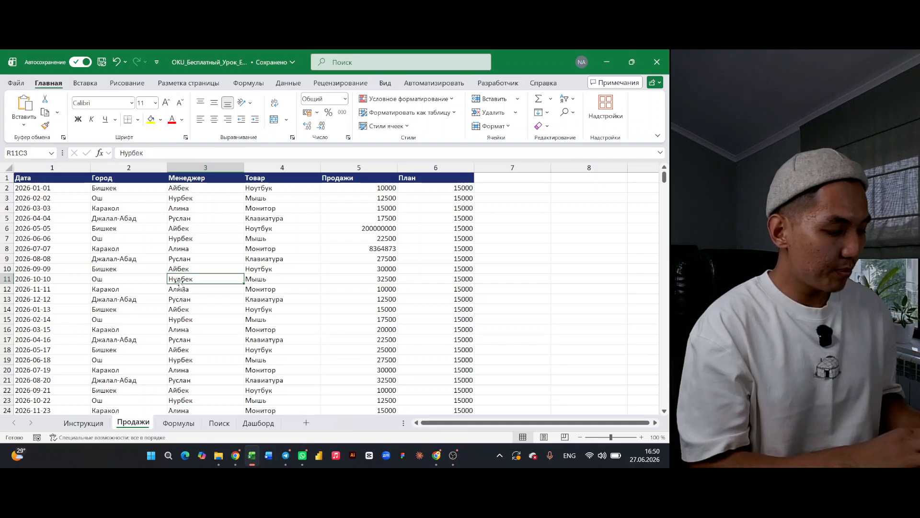
pyautogui.hotkey('ctrl', 'a')
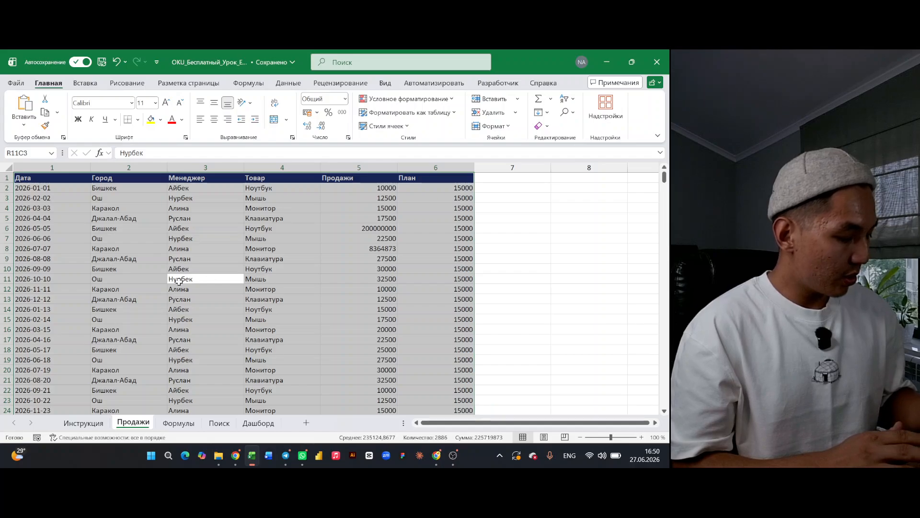
pyautogui.hotkey('ctrl', 't')
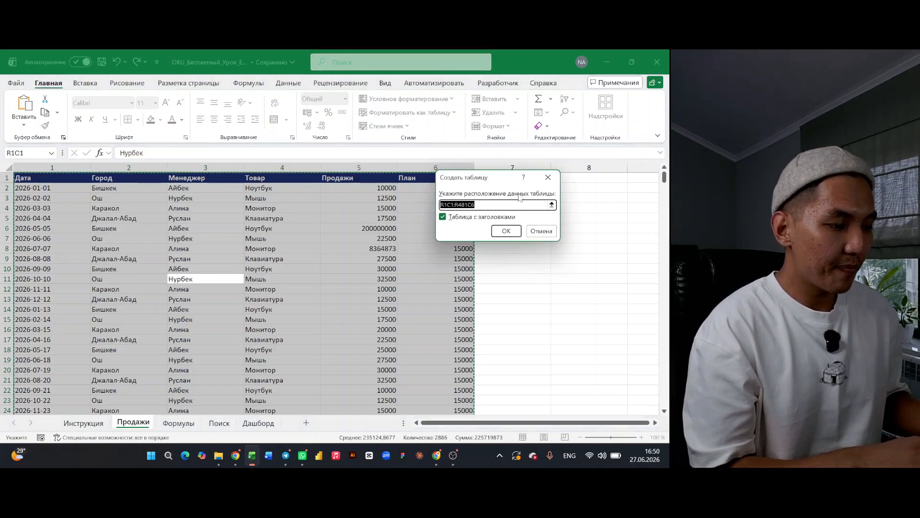
pyautogui.moveTo(461, 181); pyautogui.dragTo(502, 205)
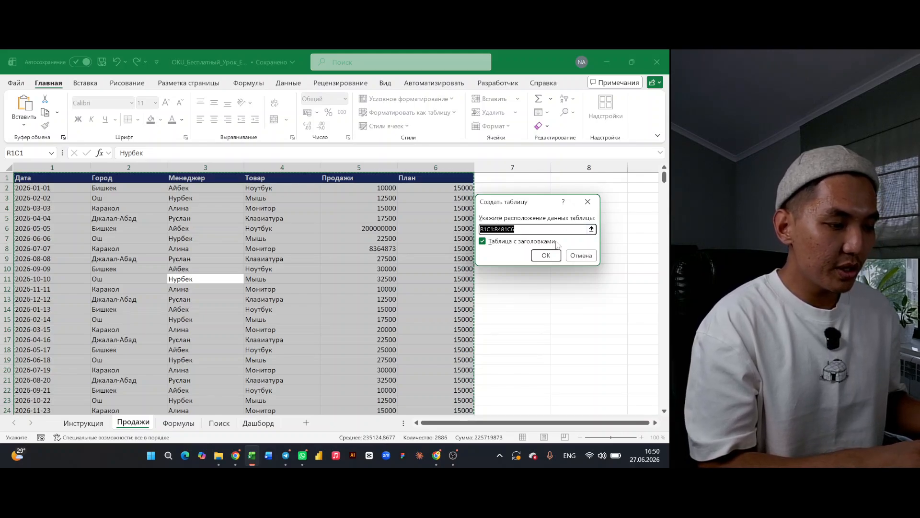
pyautogui.scroll(-20, 402, 282)
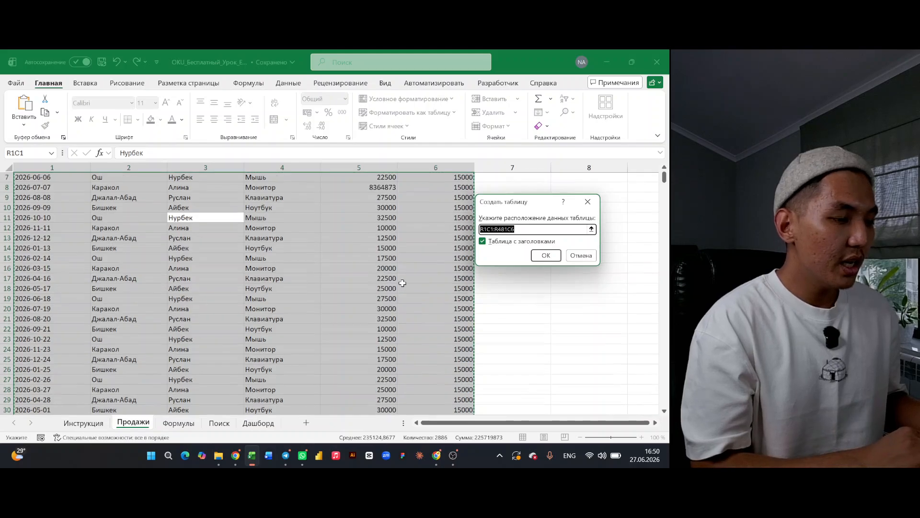
pyautogui.scroll(-20, 402, 283)
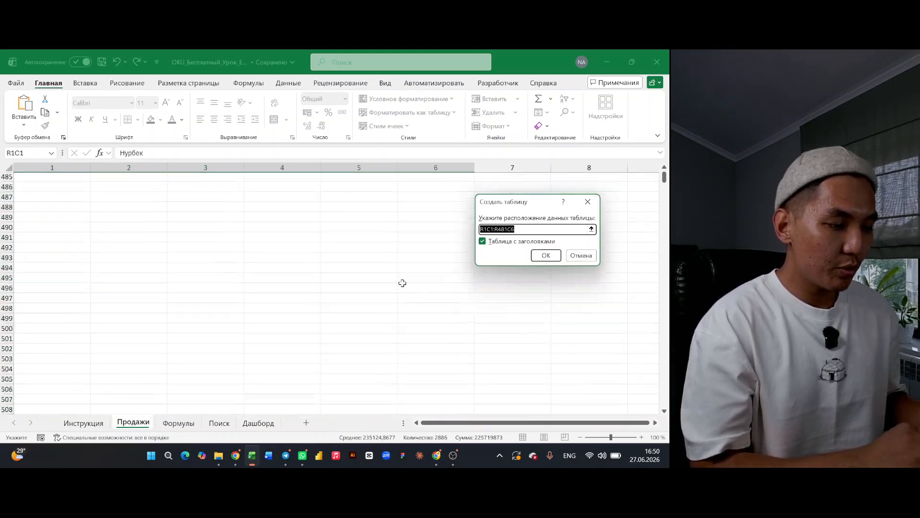
pyautogui.scroll(20, 402, 282)
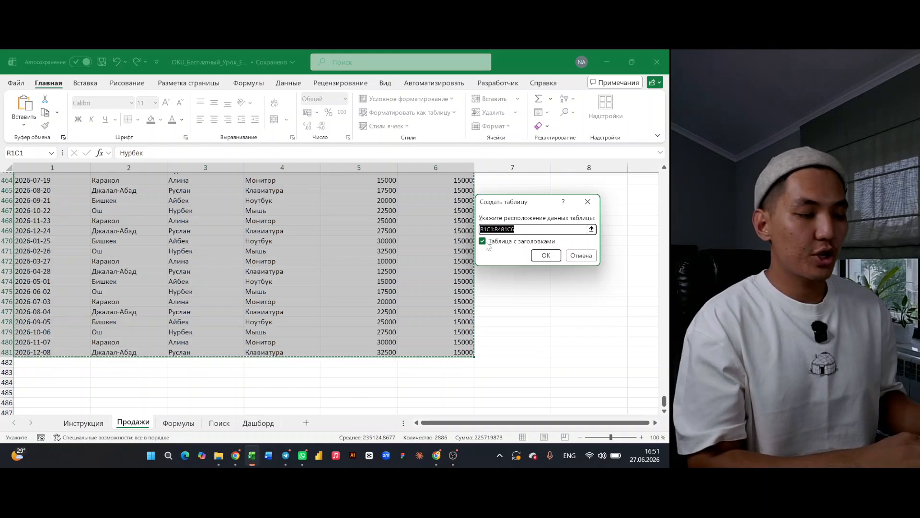
pyautogui.scroll(20, 368, 246)
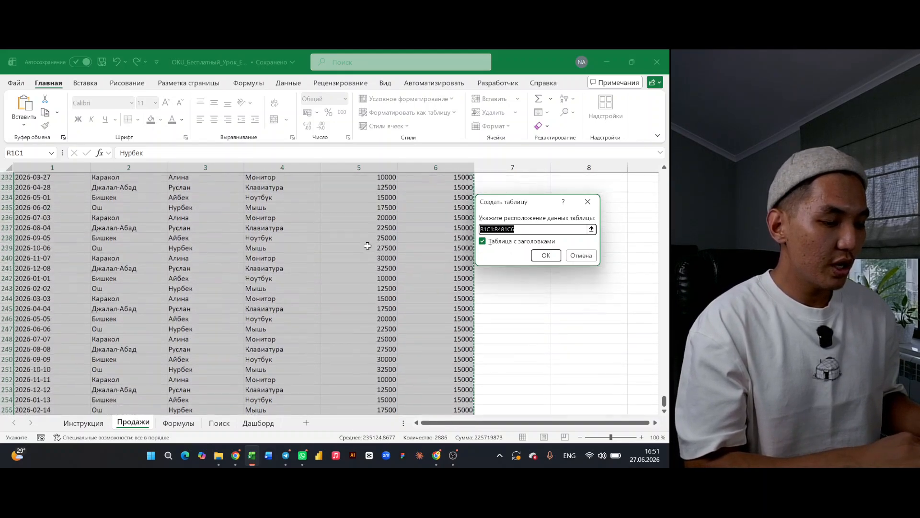
pyautogui.scroll(20, 367, 246)
pyautogui.press('XF86AudioMute')
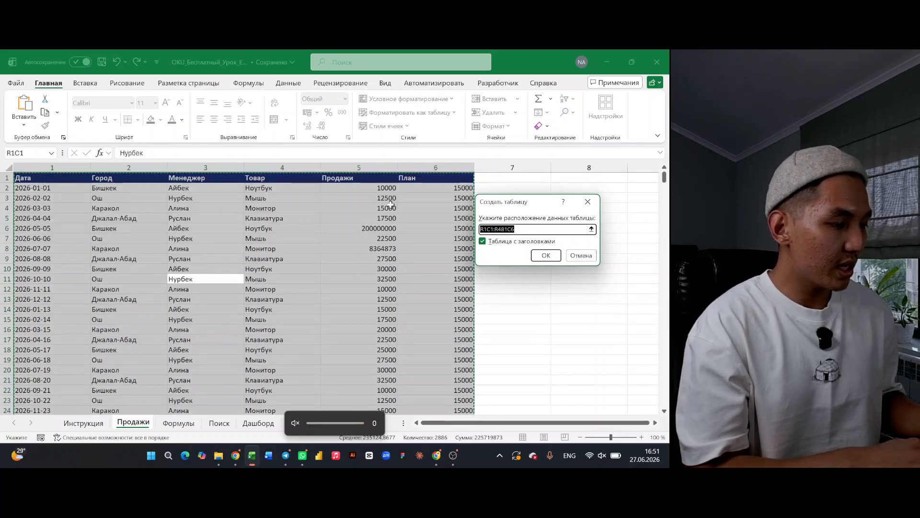
pyautogui.click(554, 256)
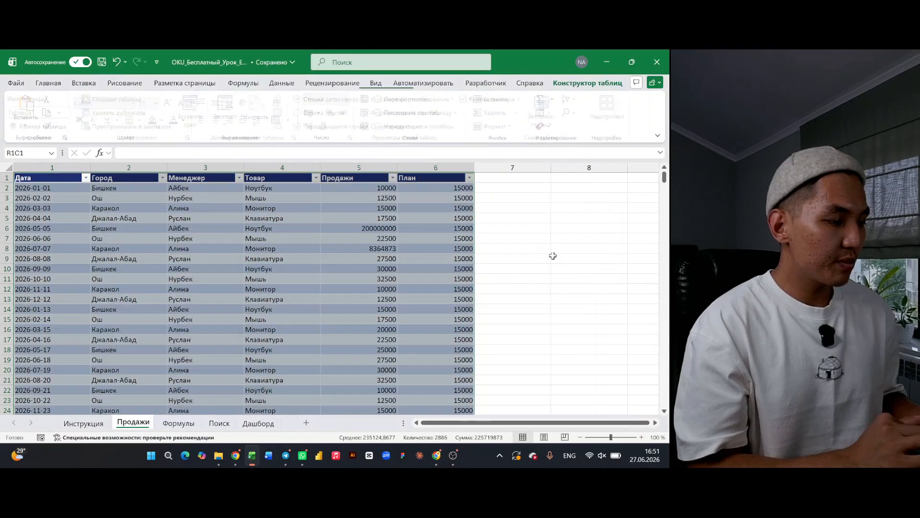
# - Add a new row directly below the table's last record by entering the date 2026-06-27 in R482C1
pyautogui.click(139, 218)
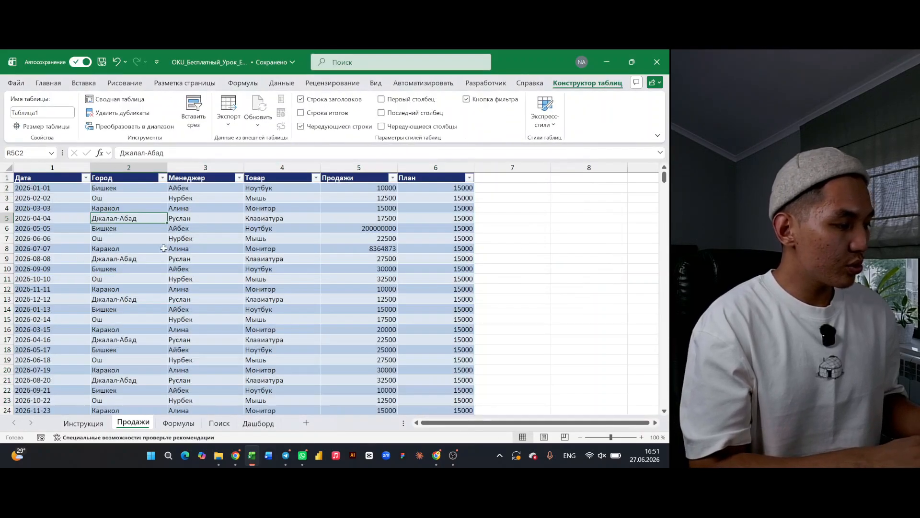
pyautogui.scroll(-20, 223, 236)
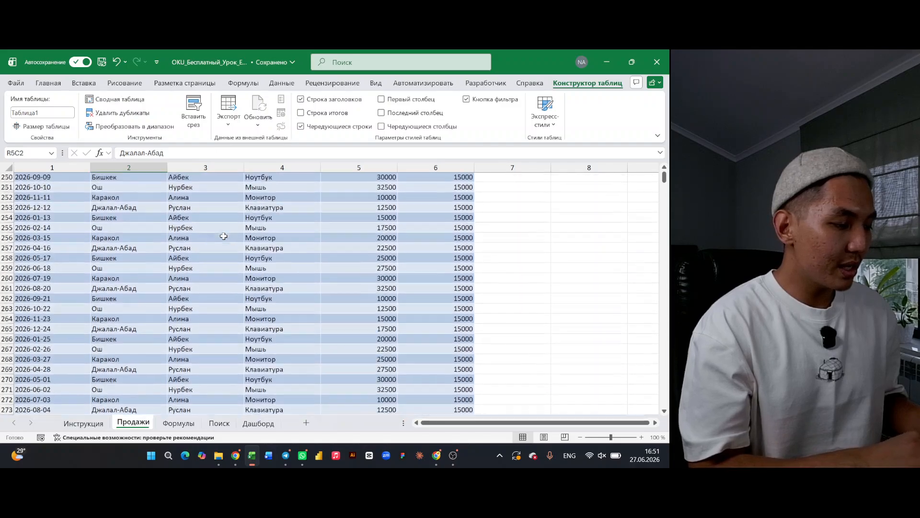
pyautogui.scroll(-20, 223, 236)
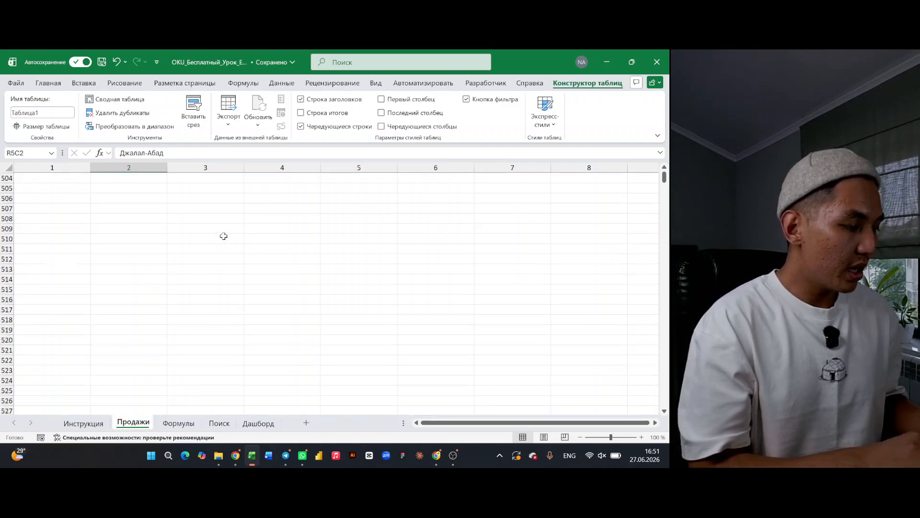
pyautogui.scroll(7, 224, 236)
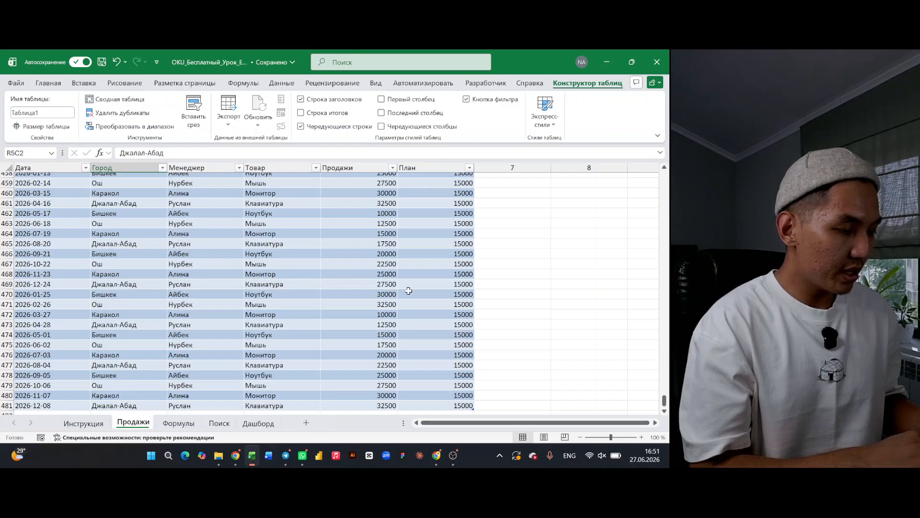
pyautogui.scroll(-4, 393, 290)
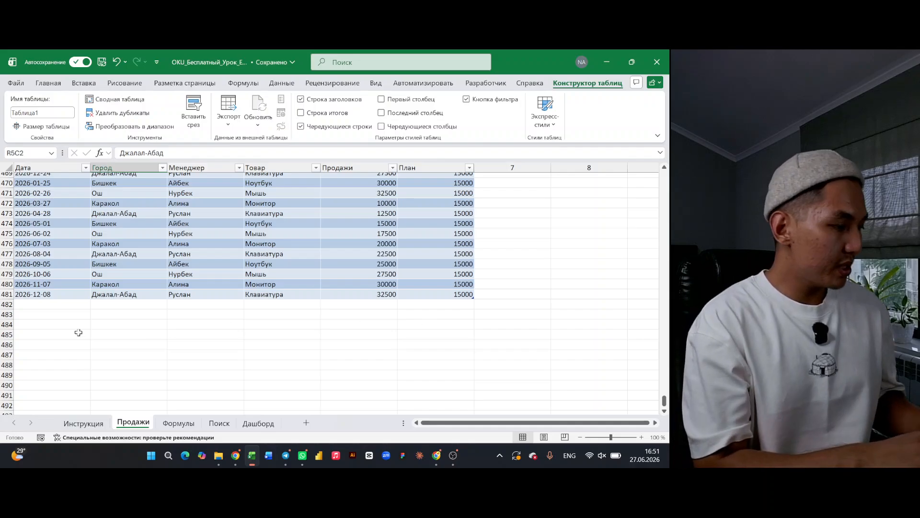
pyautogui.click(104, 306)
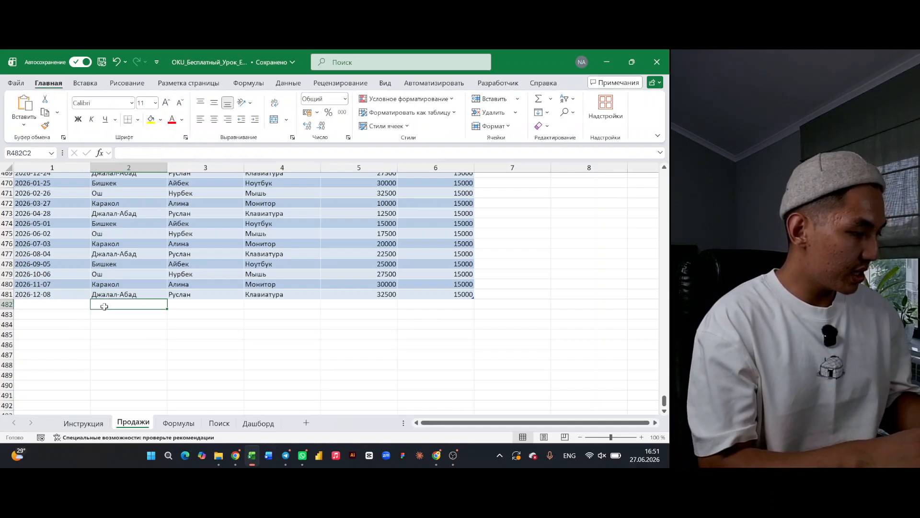
pyautogui.click(32, 302)
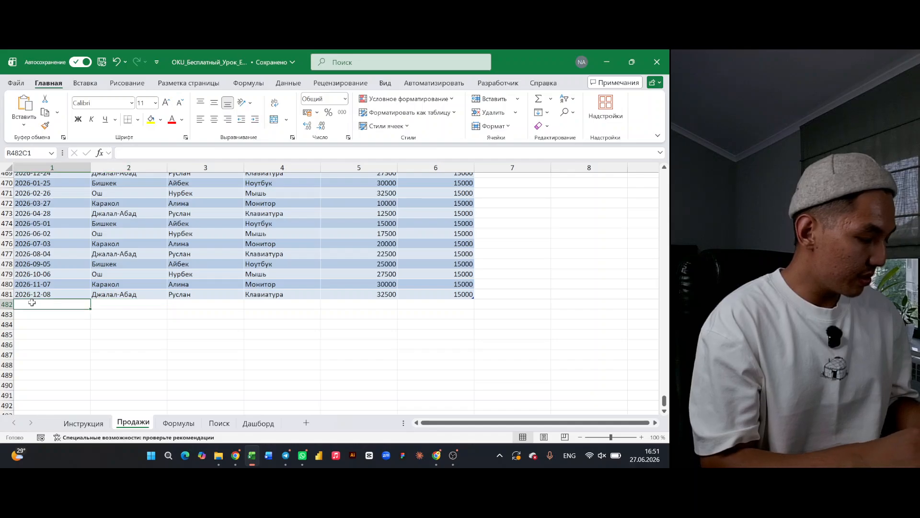
pyautogui.write('2026-06-27')
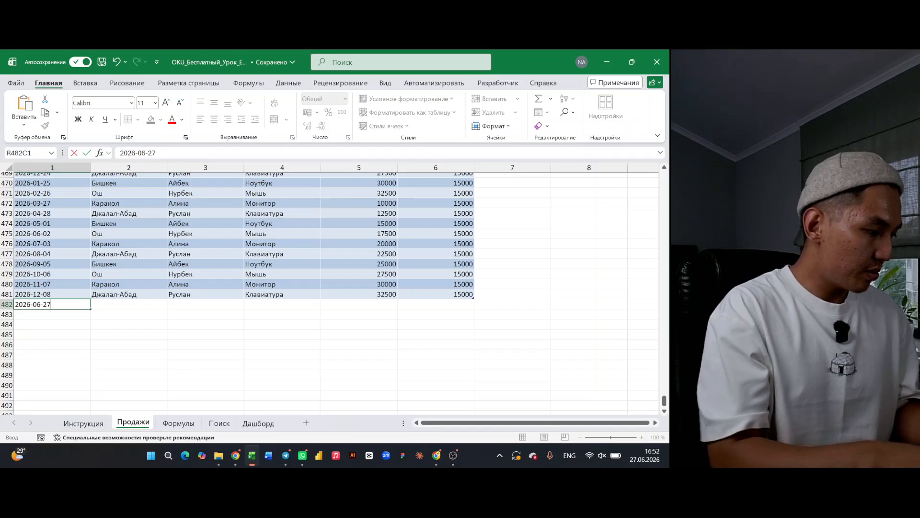
pyautogui.press('Return')
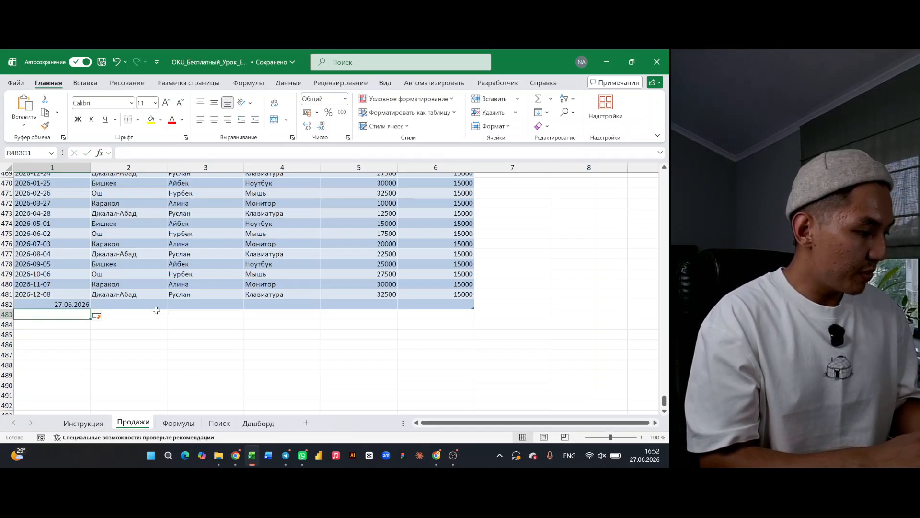
pyautogui.click(127, 334)
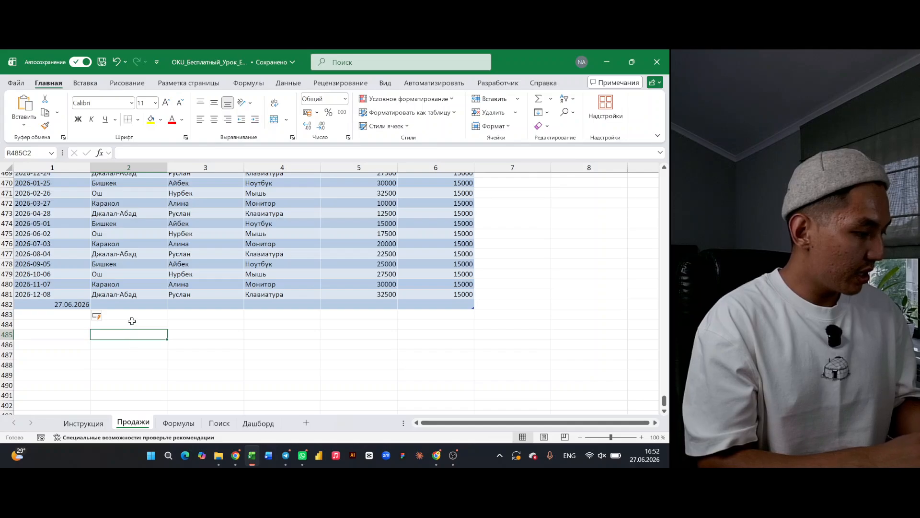
# - Enter the city Ош in R483C2, directly below the table's last row
pyautogui.click(139, 317)
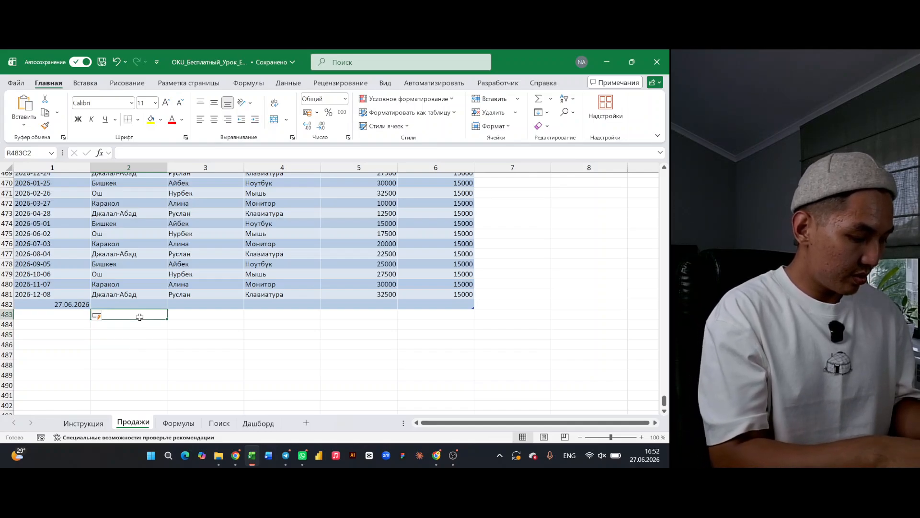
pyautogui.write('JОш')
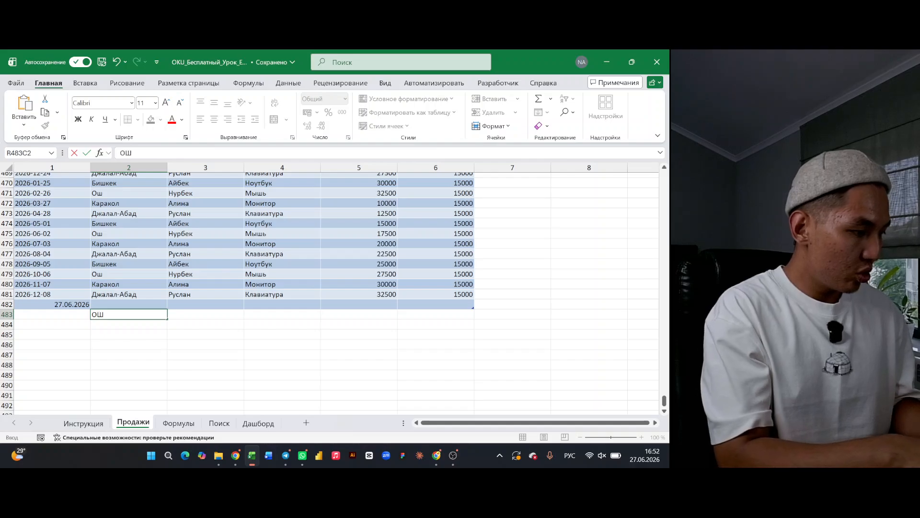
pyautogui.press('BackSpace')
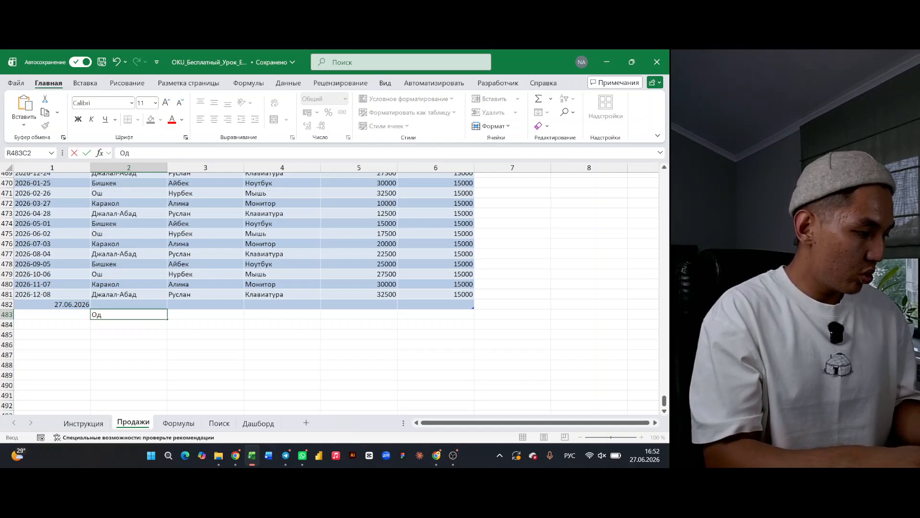
pyautogui.write('ш')
pyautogui.press('Return')
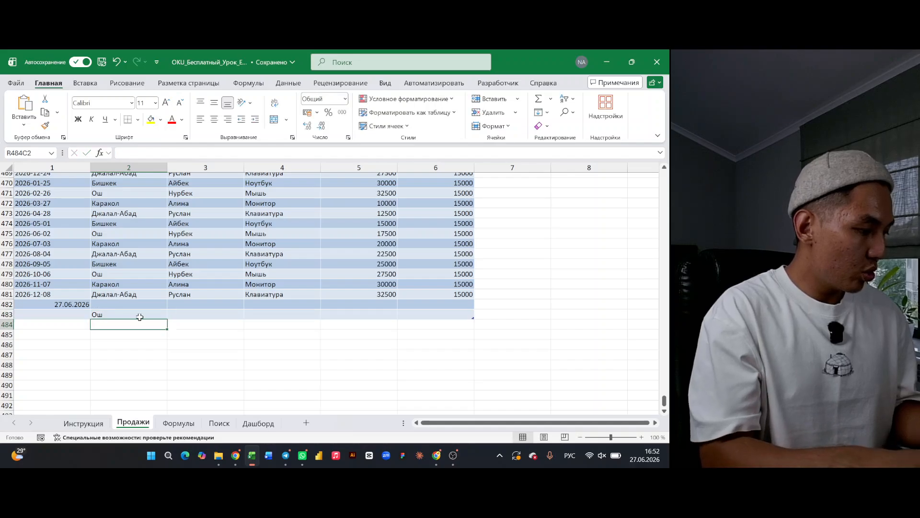
pyautogui.click(193, 330)
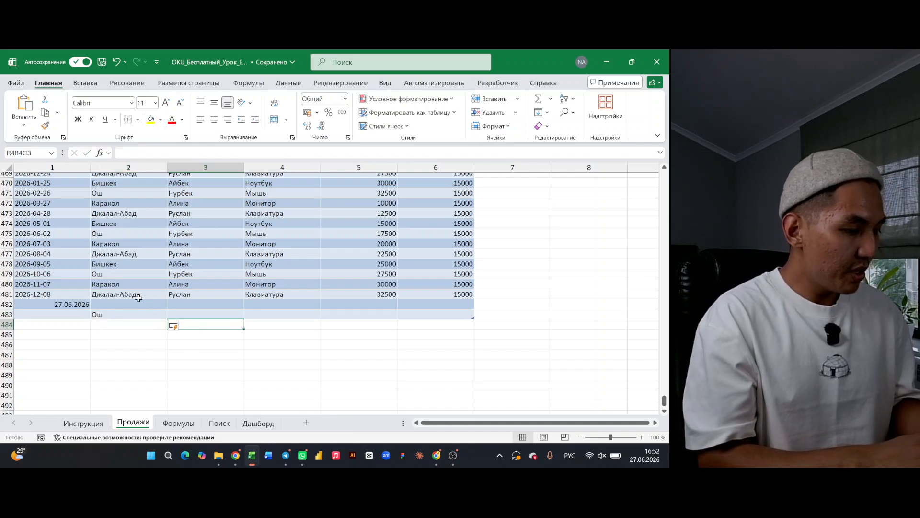
pyautogui.click(123, 321)
pyautogui.click(130, 305)
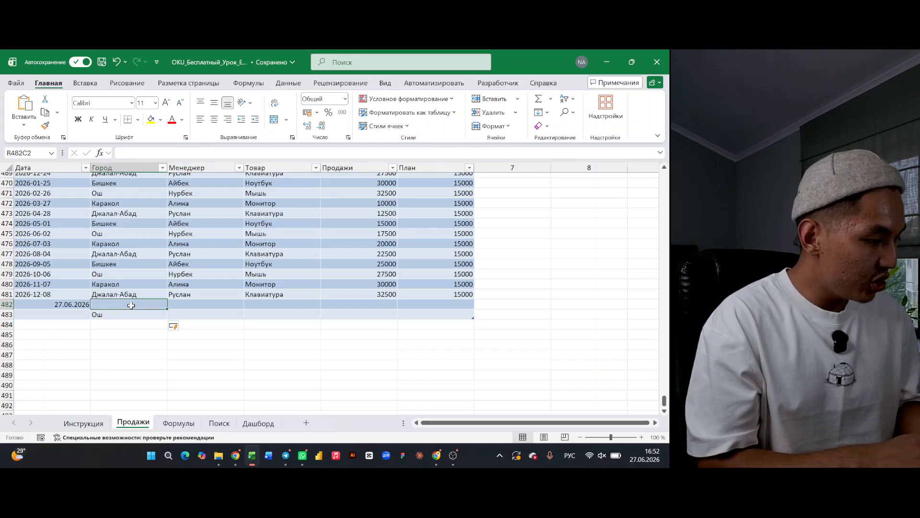
pyautogui.click(133, 326)
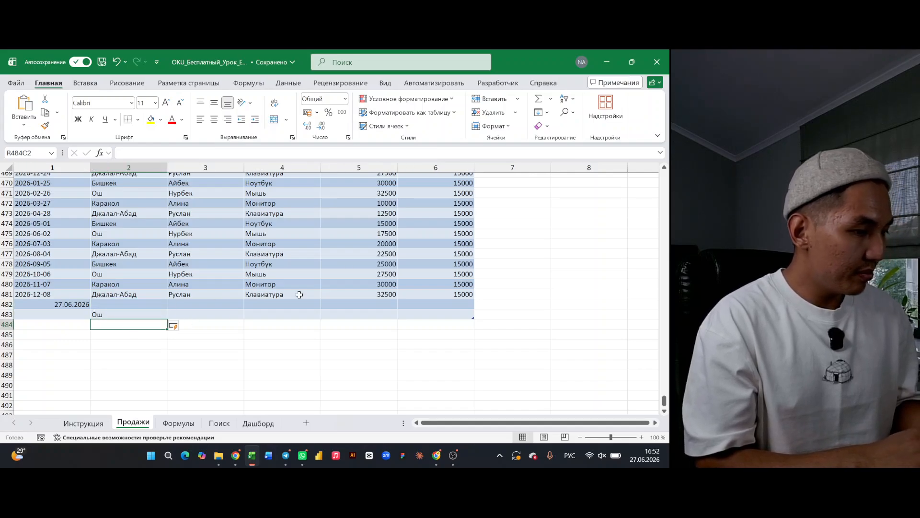
pyautogui.click(298, 374)
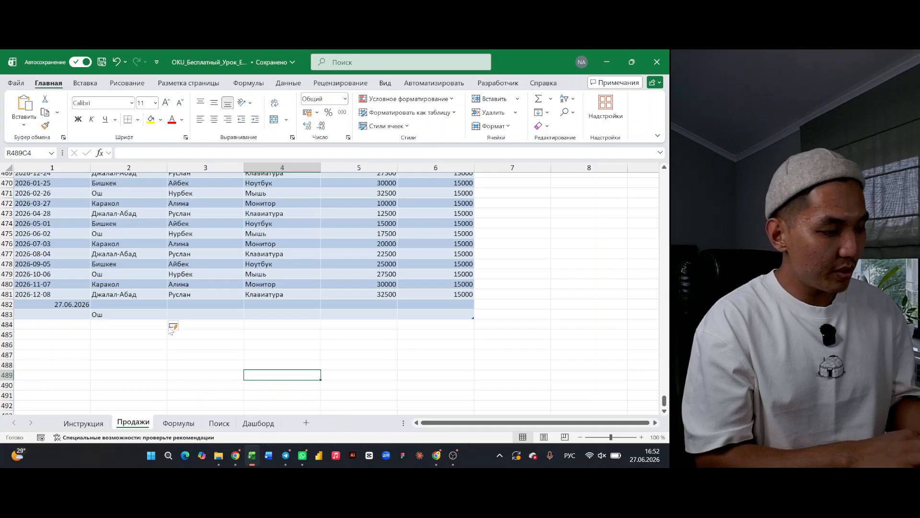
pyautogui.click(240, 355)
pyautogui.click(245, 274)
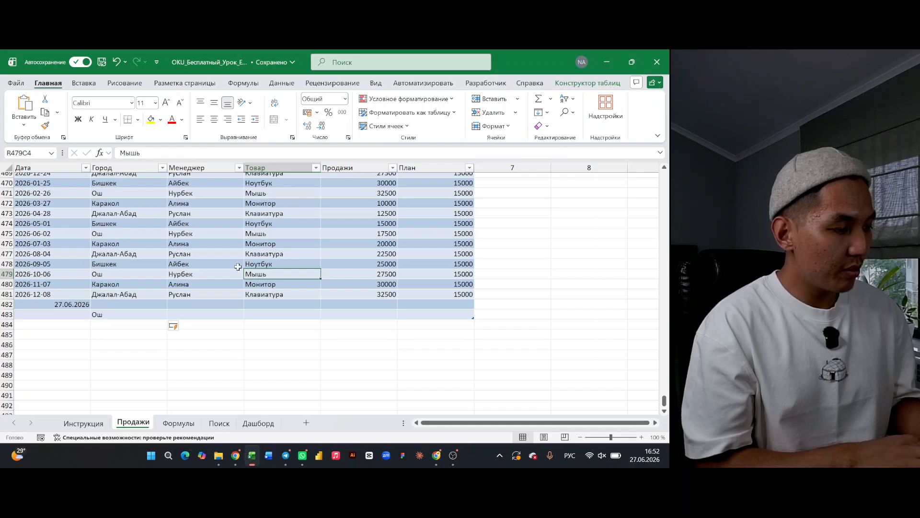
pyautogui.scroll(20, 190, 231)
pyautogui.scroll(-20, 190, 231)
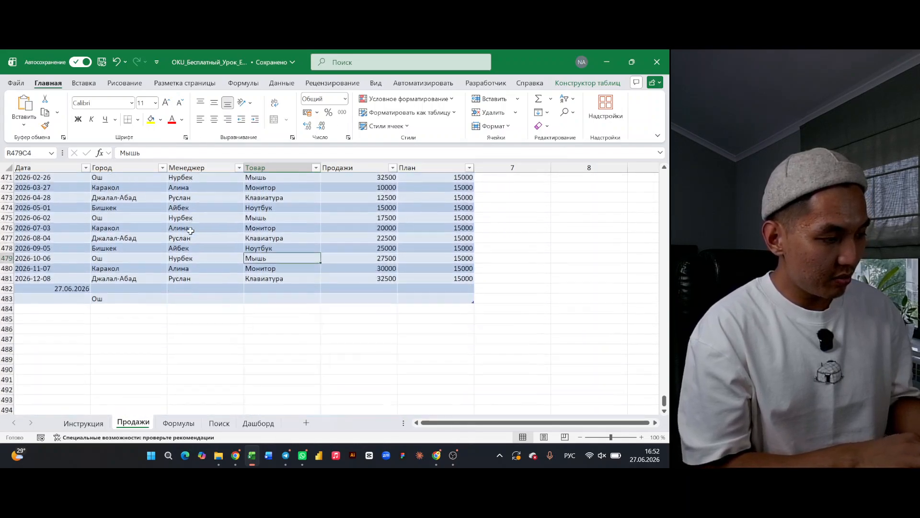
# - Undo the two rows added beneath the sales table, including the city and the date entries
pyautogui.hotkey('ctrl', 'z')
pyautogui.hotkey('ctrl', 'z')
pyautogui.hotkey('ctrl', 'z')
pyautogui.hotkey('ctrl', 'z')
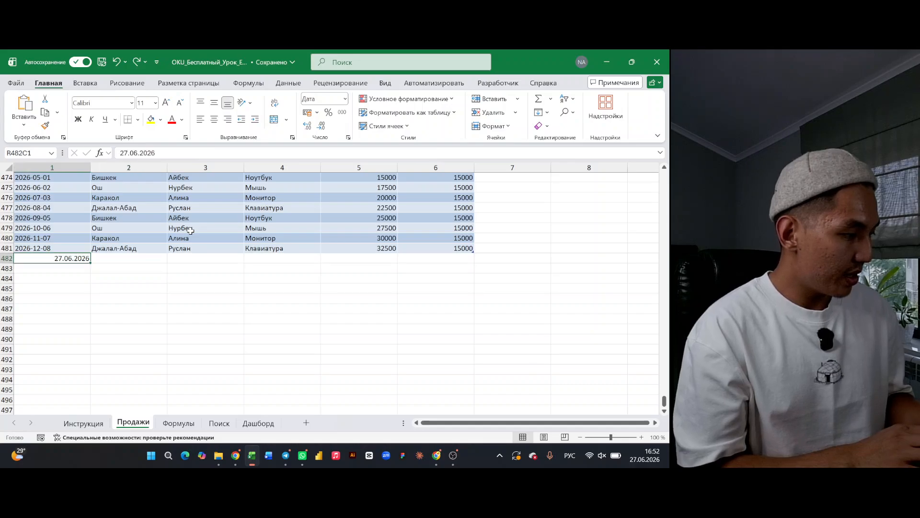
# - Examine the sales table's design options and look over its records around rows 380 to 400
pyautogui.click(191, 231)
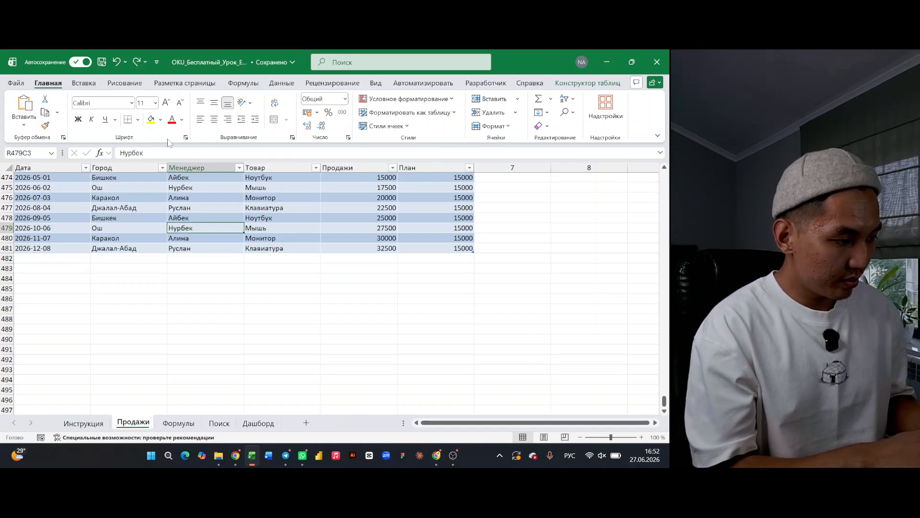
pyautogui.scroll(20, 239, 210)
pyautogui.scroll(8, 239, 210)
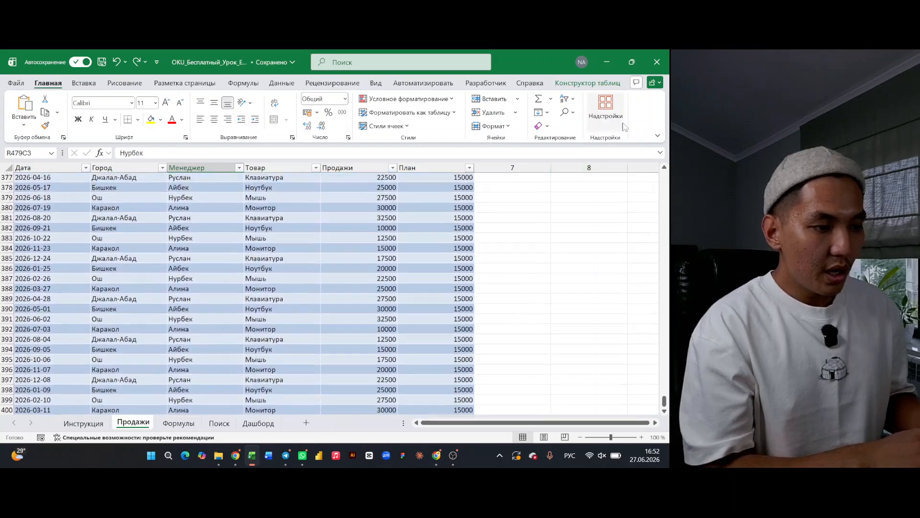
pyautogui.click(580, 84)
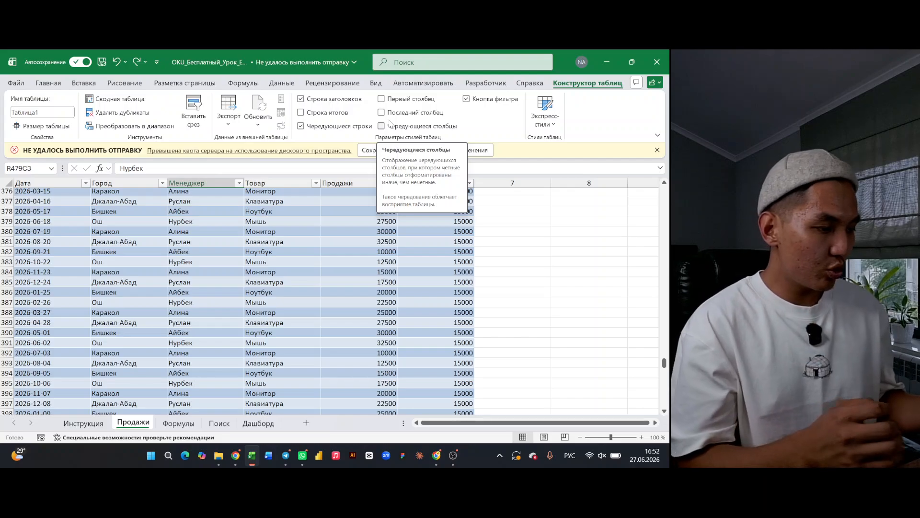
pyautogui.scroll(-1, 469, 295)
pyautogui.click(469, 295)
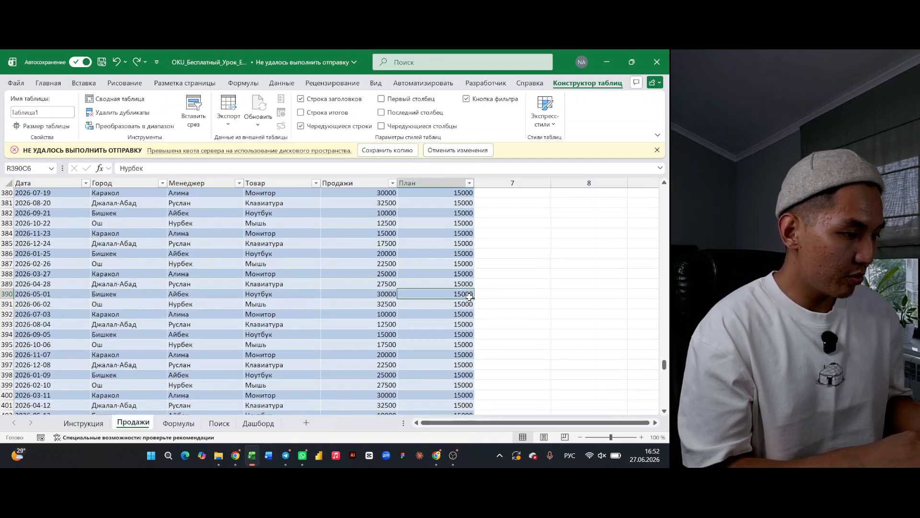
pyautogui.click(386, 304)
pyautogui.click(298, 280)
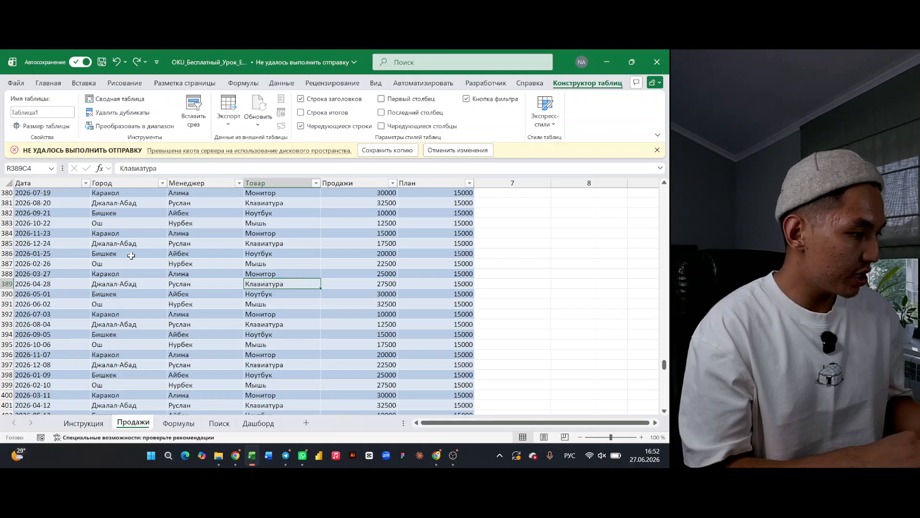
pyautogui.click(448, 263)
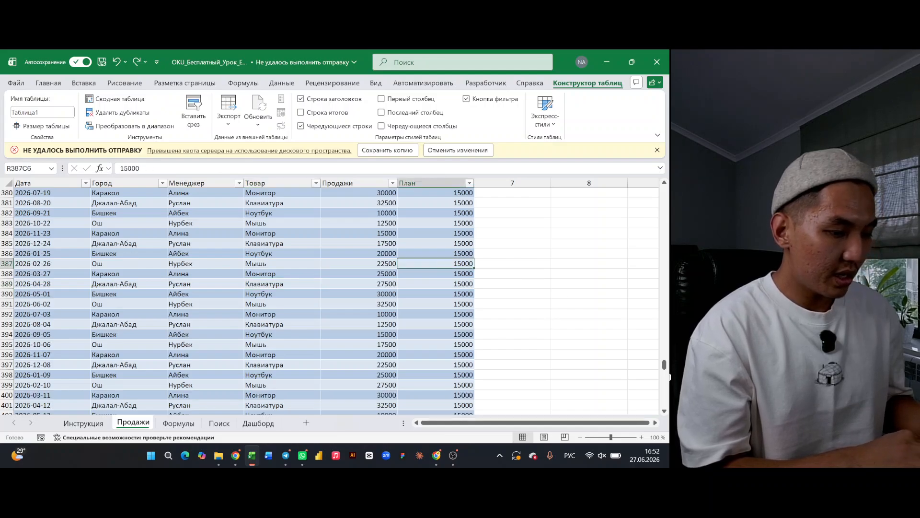
# - Extend the table with a new column headed План/Факт in R1C7, directly beside the План column
pyautogui.moveTo(664, 365); pyautogui.dragTo(664, 191)
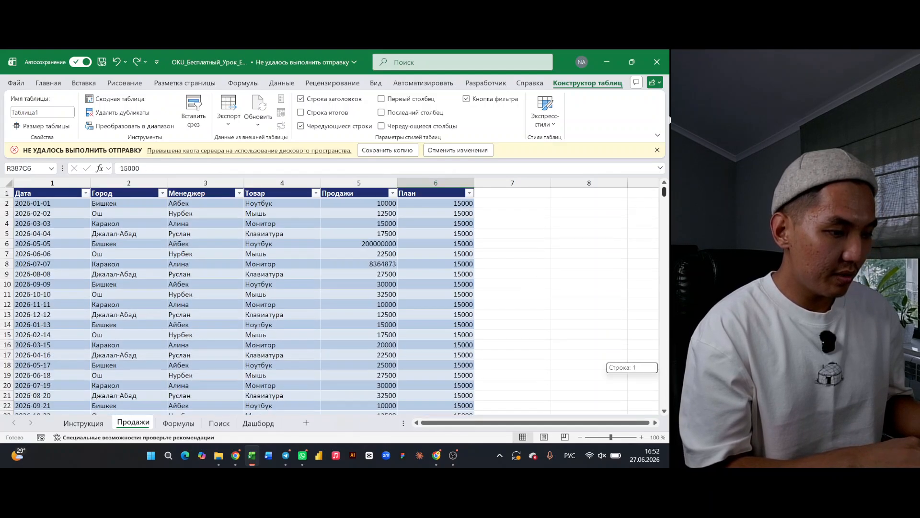
pyautogui.click(483, 195)
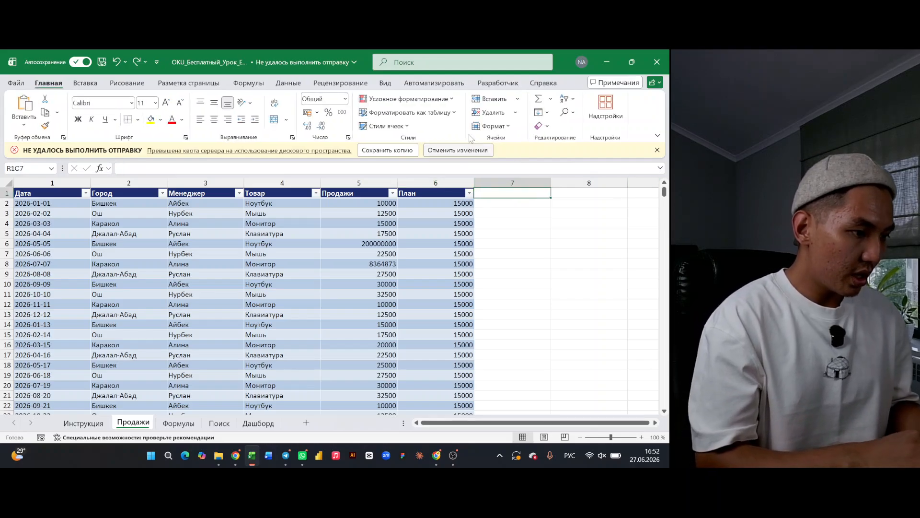
pyautogui.click(657, 150)
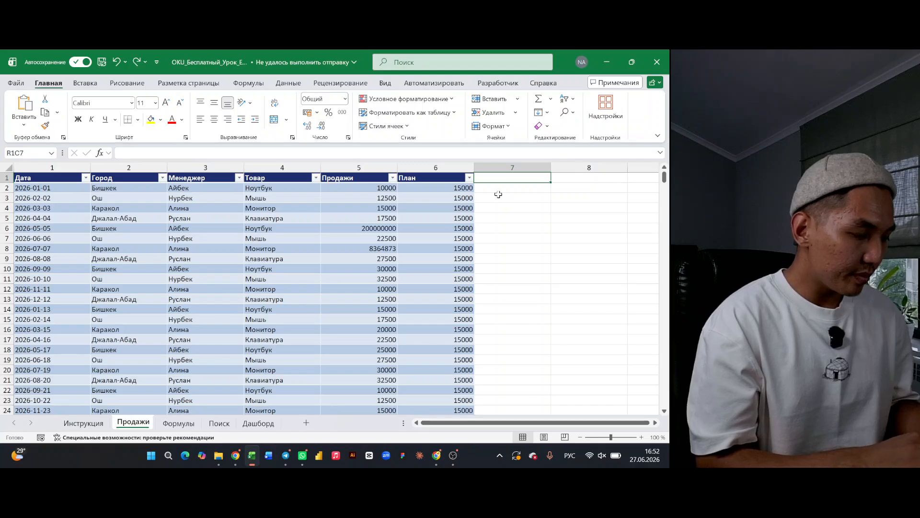
pyautogui.write('План/Факт')
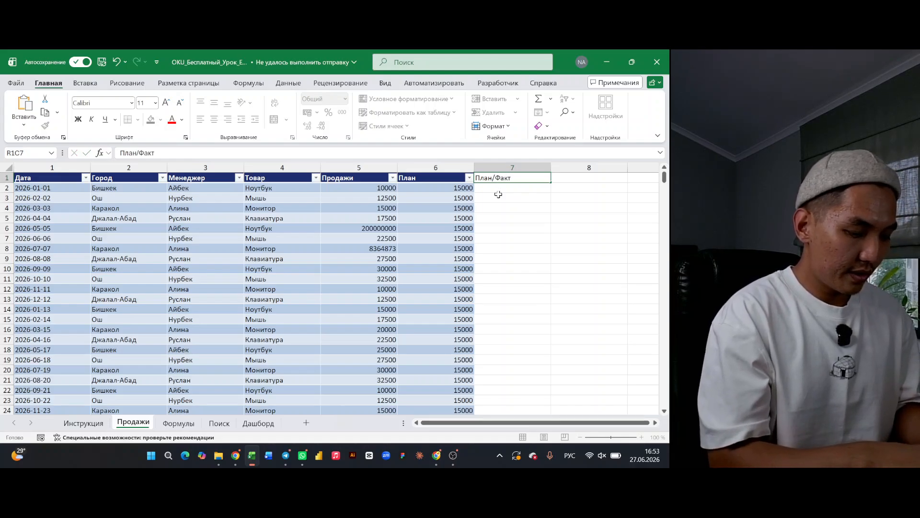
pyautogui.press('Return')
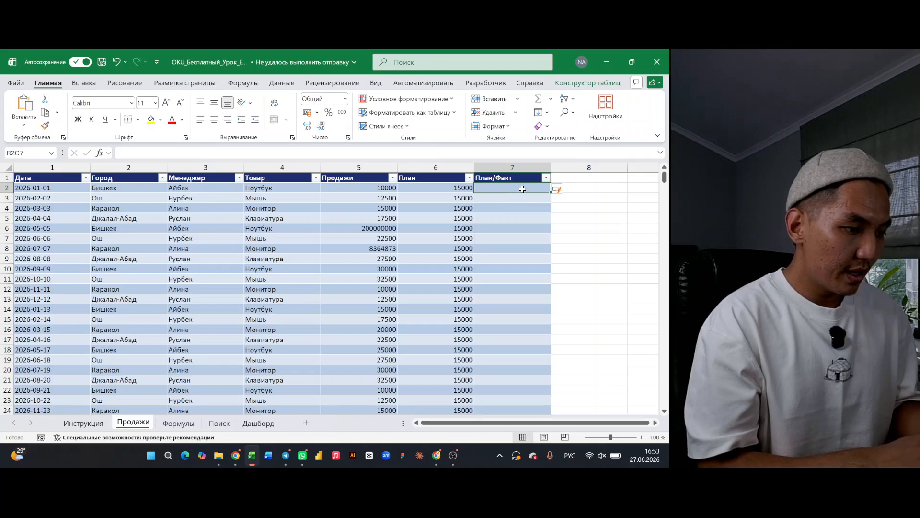
pyautogui.write('=')
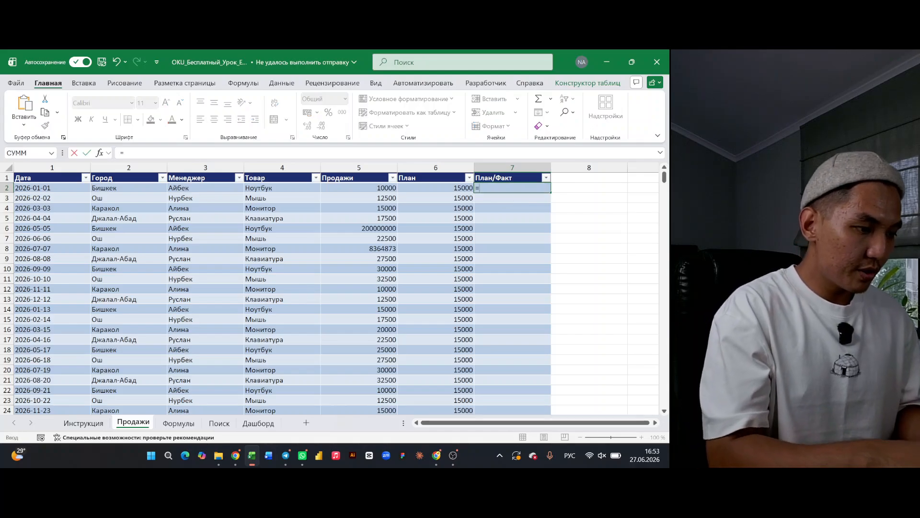
pyautogui.click(421, 187)
pyautogui.write('-')
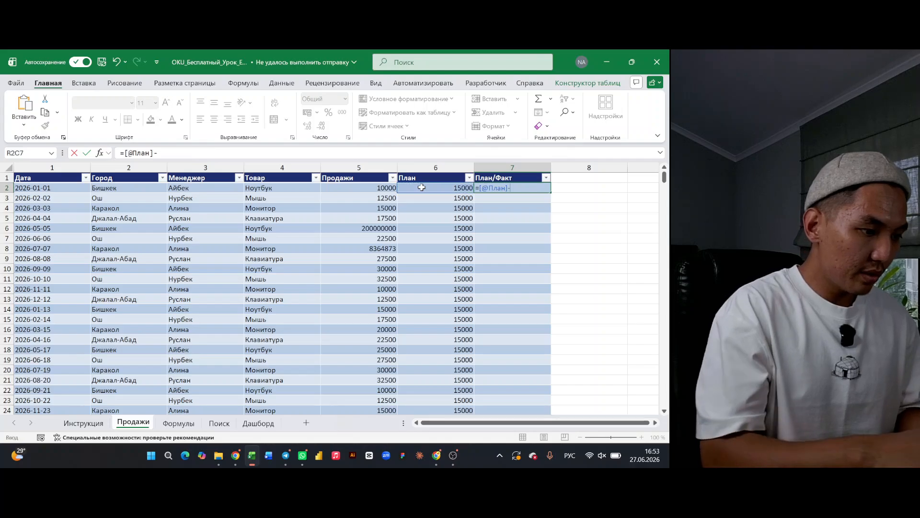
pyautogui.click(391, 190)
pyautogui.press('Return')
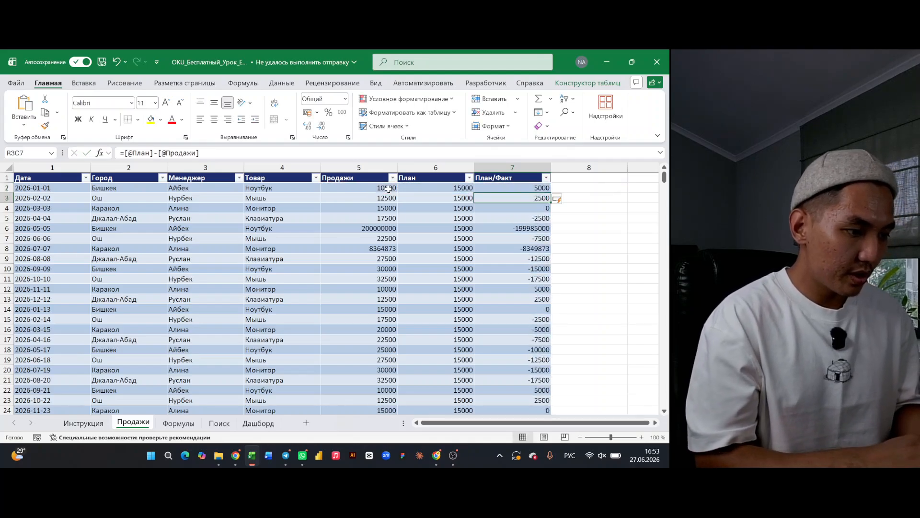
pyautogui.scroll(-20, 494, 210)
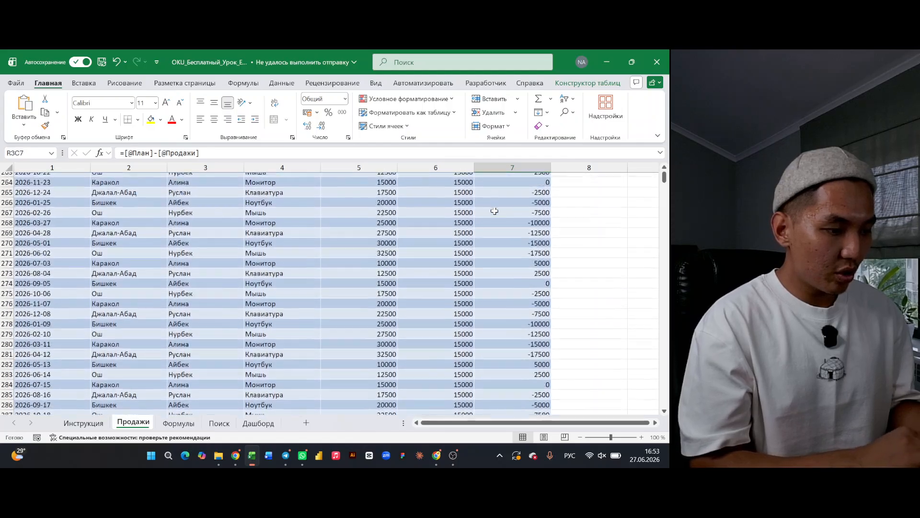
pyautogui.scroll(-20, 565, 301)
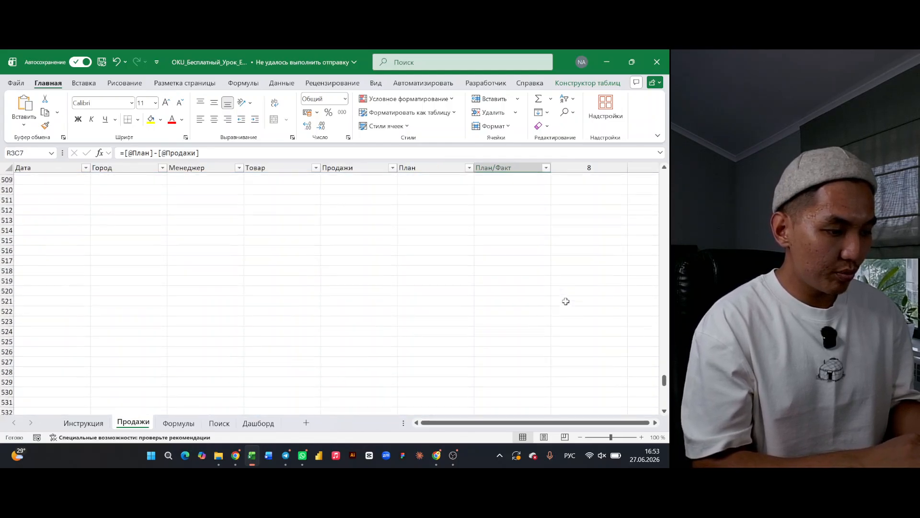
pyautogui.scroll(20, 566, 301)
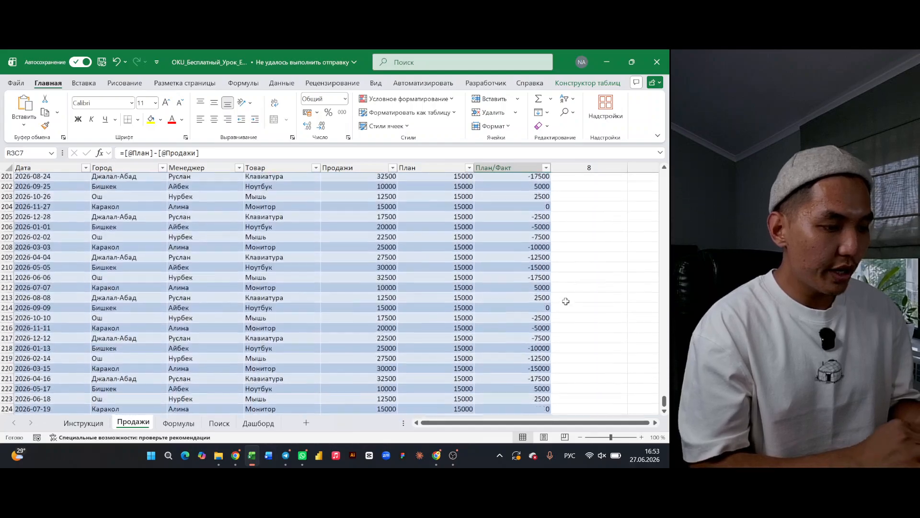
pyautogui.scroll(20, 566, 301)
# - Undo the План/Факт formula, its column and the table conversion of the sales data
pyautogui.hotkey('ctrl', 'z')
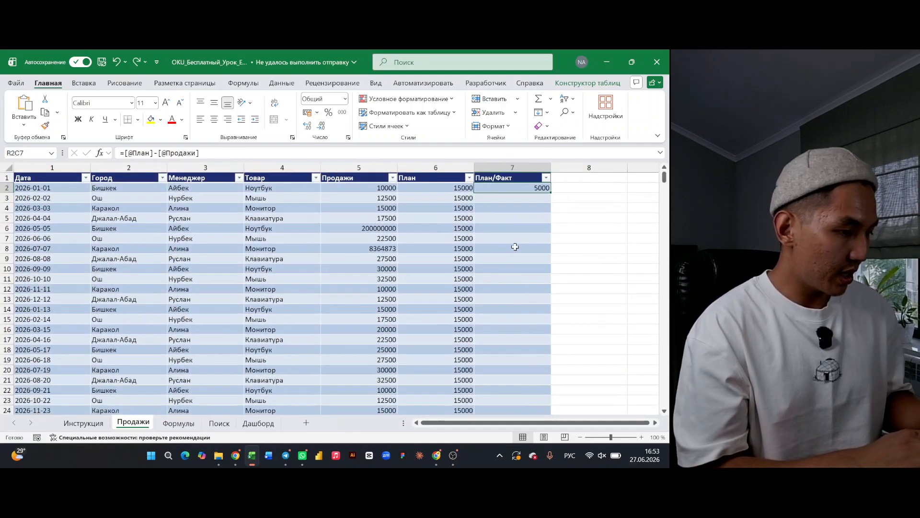
pyautogui.hotkey('ctrl', 'z')
pyautogui.hotkey('ctrl', 'z')
pyautogui.hotkey('ctrl', 'z')
pyautogui.hotkey('ctrl', 'z')
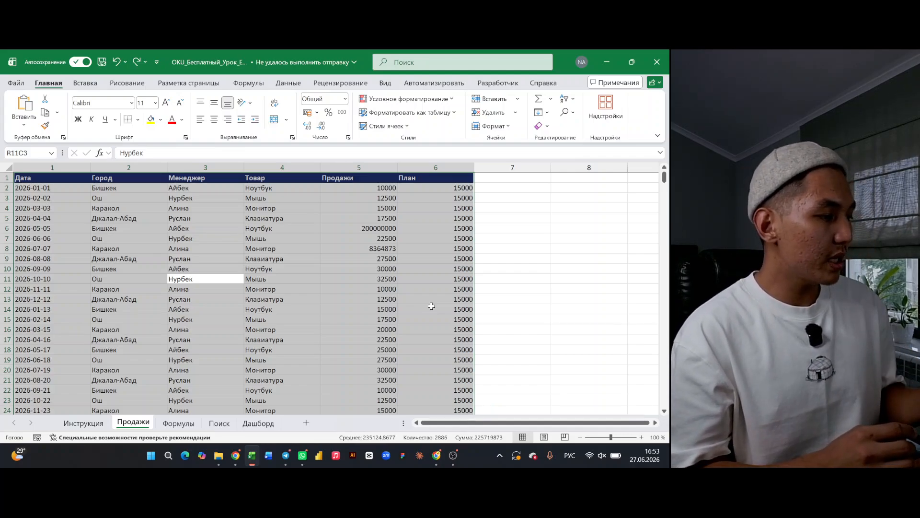
# - Convert the whole sales range from Дата to План into a table with headers again
pyautogui.click(424, 271)
pyautogui.hotkey('ctrl', 'a')
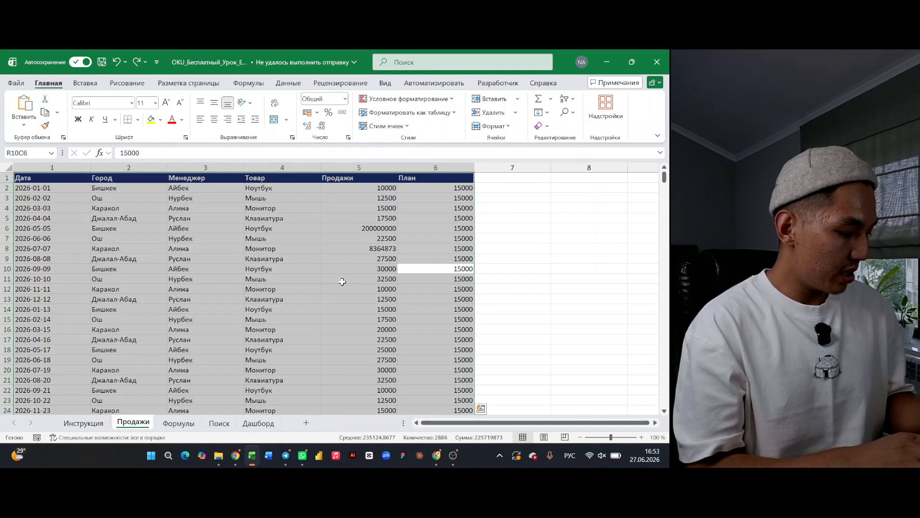
pyautogui.hotkey('ctrl', 't')
pyautogui.click(546, 254)
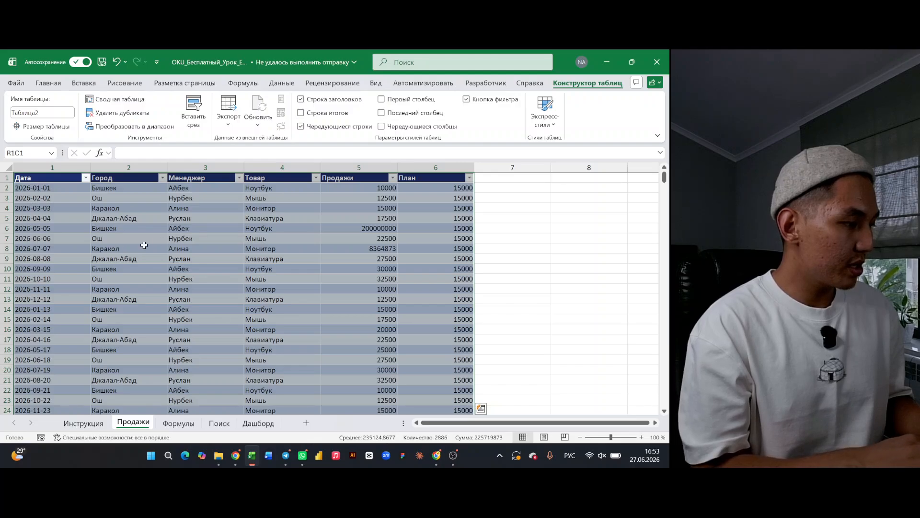
# - Rename the sales table as ТаблицаПродажи
pyautogui.click(57, 112)
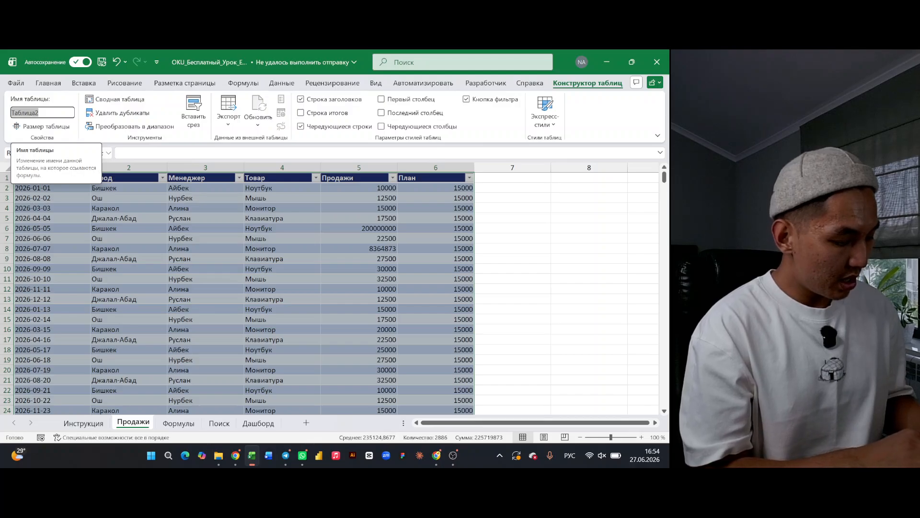
pyautogui.click(40, 113)
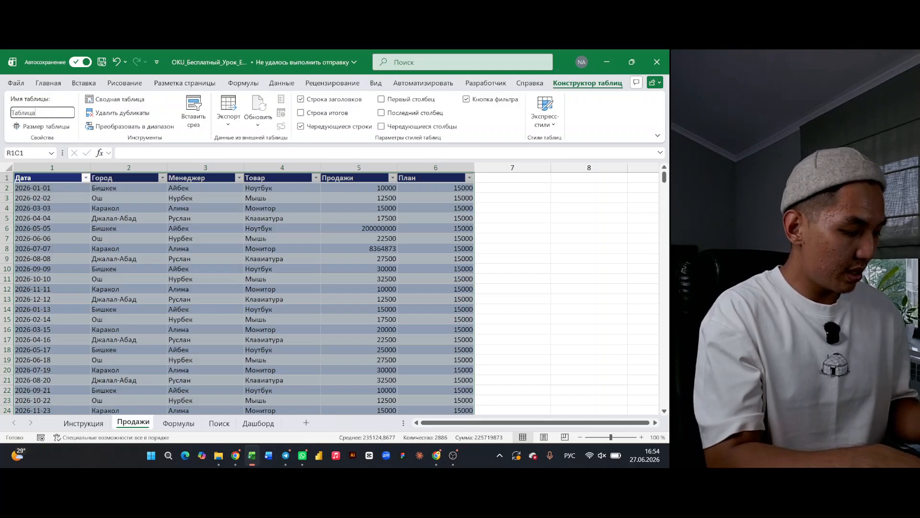
pyautogui.press('Return')
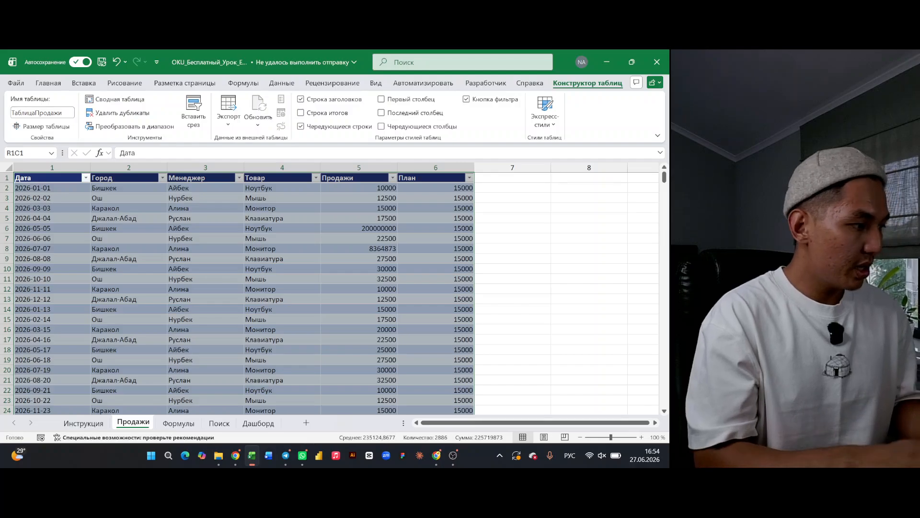
# - Enter the formula =ТаблицаПродажи in cell R9C8 beside the table and look over the rows it returns
pyautogui.click(220, 240)
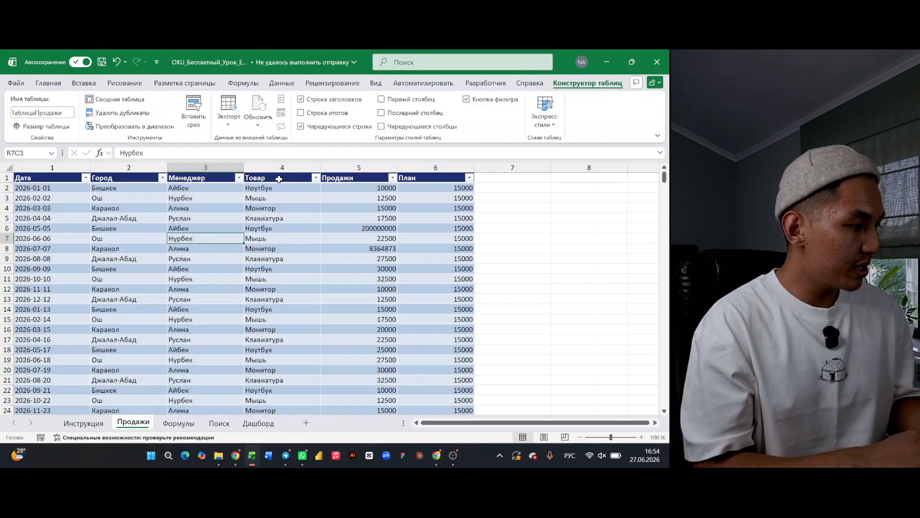
pyautogui.click(588, 258)
pyautogui.write('=')
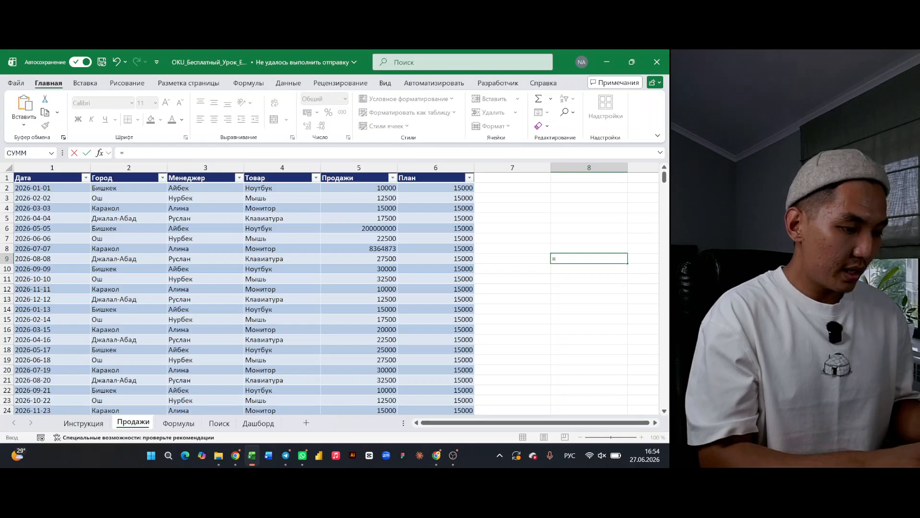
pyautogui.write('Таб')
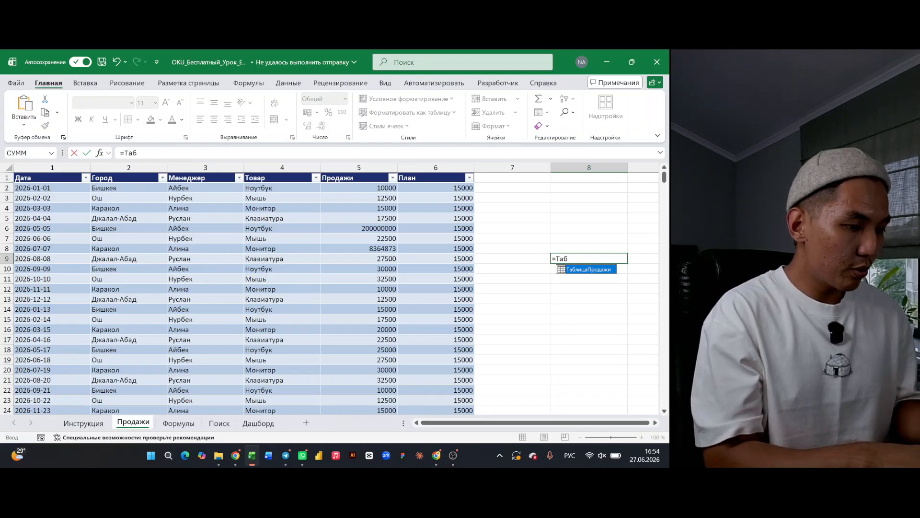
pyautogui.doubleClick(583, 269)
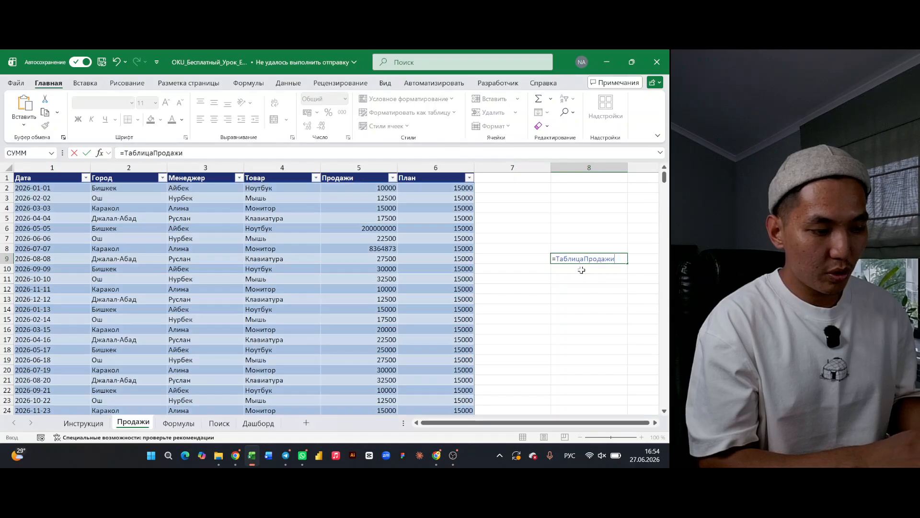
pyautogui.press('Return')
pyautogui.keyDown('ctrl'); pyautogui.scroll(-5, 523, 274); pyautogui.keyUp('ctrl')
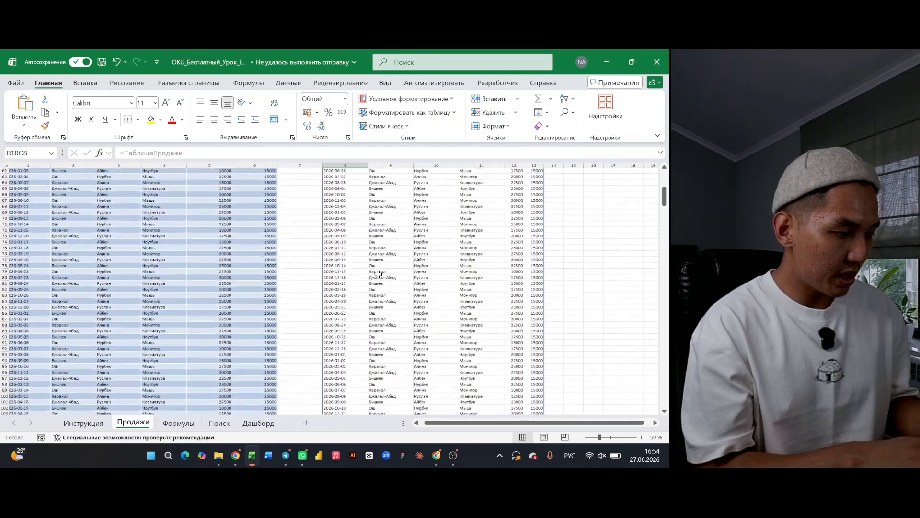
# - Undo the R9C8 formula, the table renaming and the conversion of the sales range to a table
pyautogui.hotkey('ctrl', 'z')
pyautogui.hotkey('ctrl', 'z')
pyautogui.hotkey('ctrl', 'z')
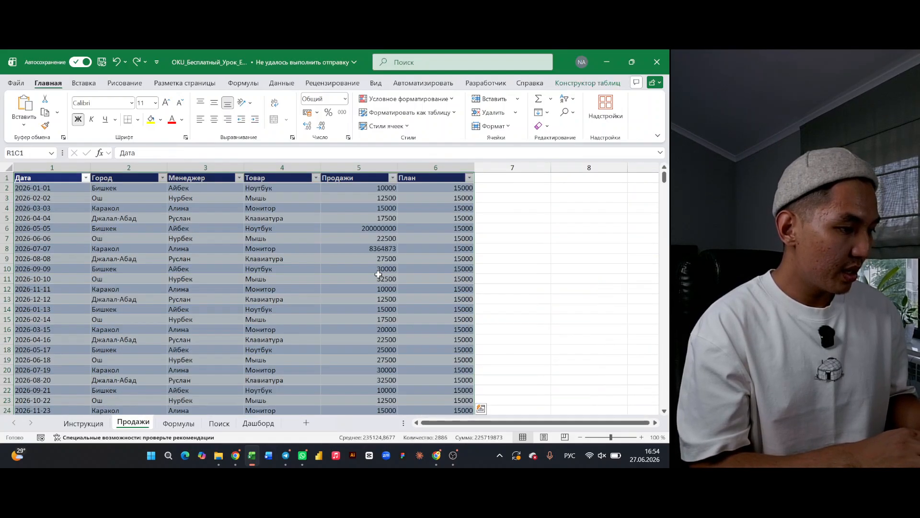
pyautogui.click(410, 247)
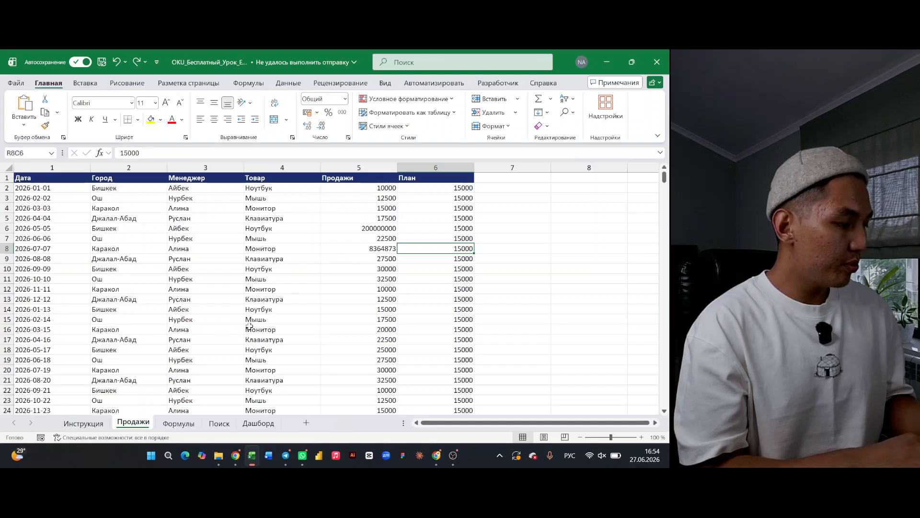
# - Consult the Ctrl+Shift+L (Фильтры) item in the Инструкция sheet's lesson list and return to the Продажи sheet
pyautogui.click(83, 423)
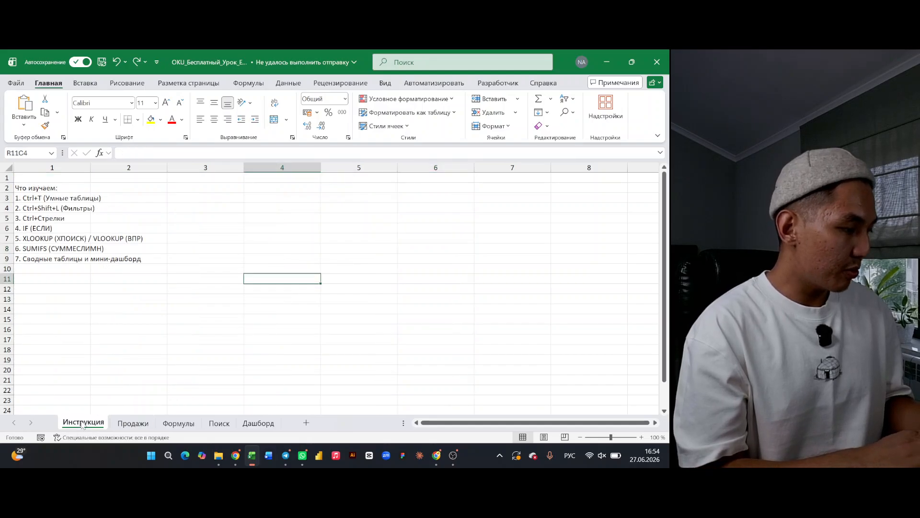
pyautogui.click(40, 206)
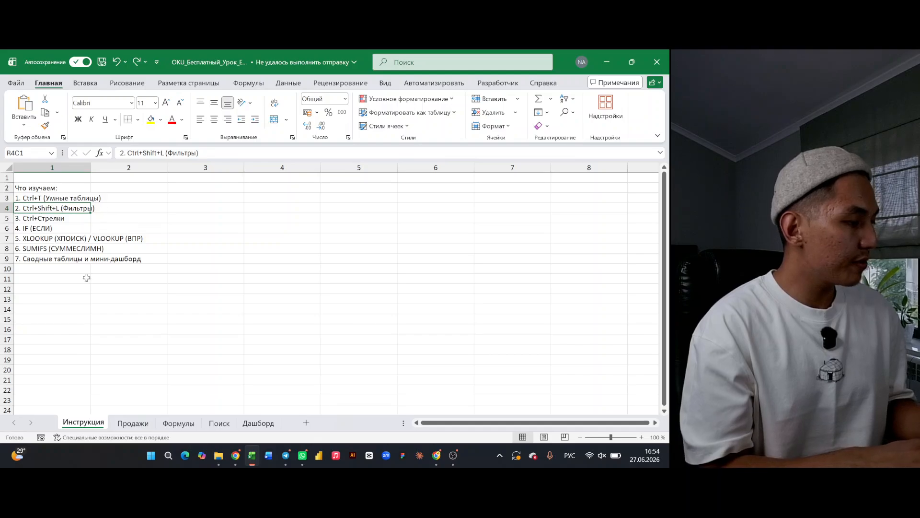
pyautogui.click(134, 423)
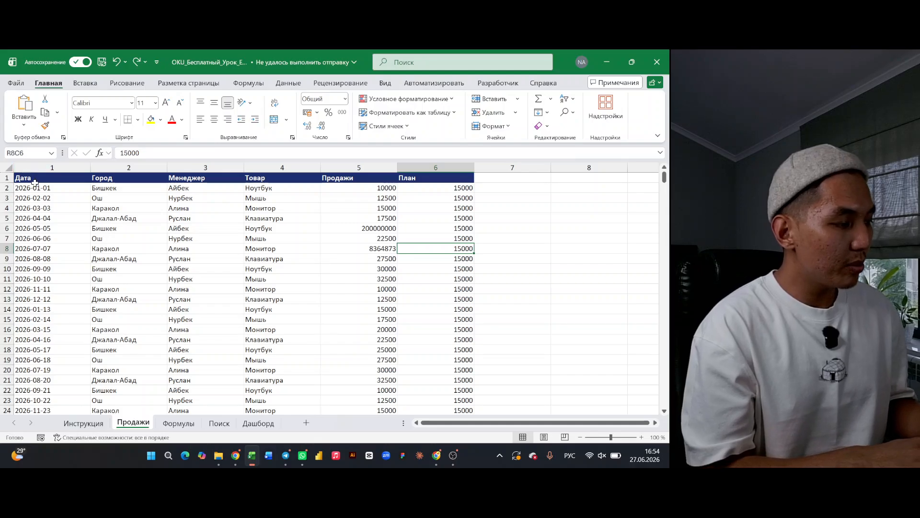
pyautogui.moveTo(35, 184); pyautogui.dragTo(120, 179)
pyautogui.click(121, 179)
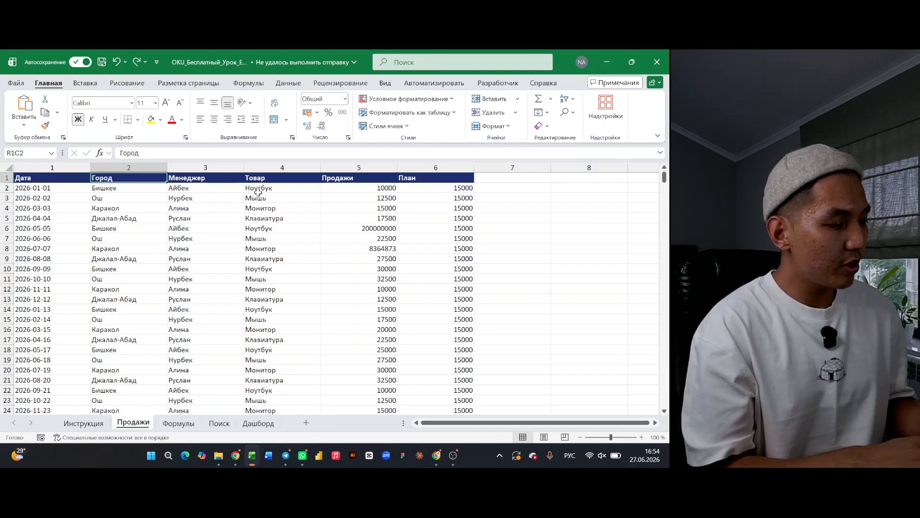
pyautogui.click(225, 306)
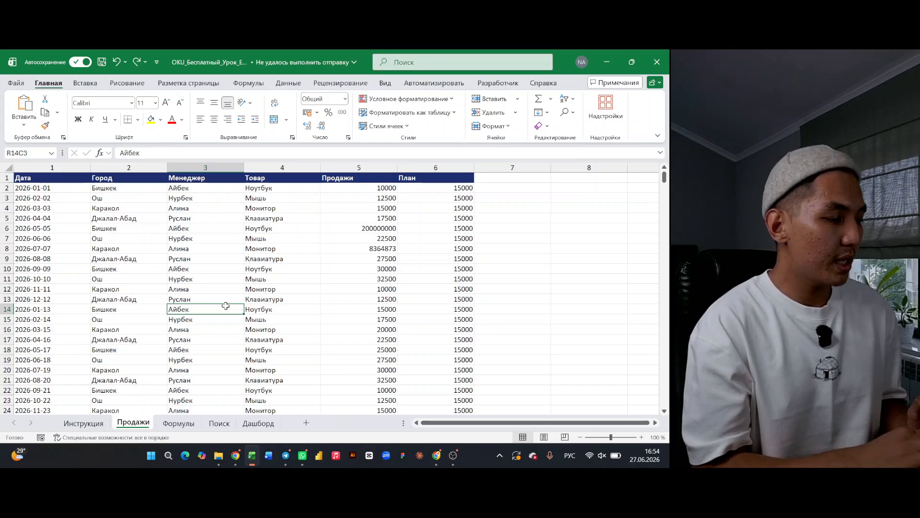
pyautogui.click(287, 269)
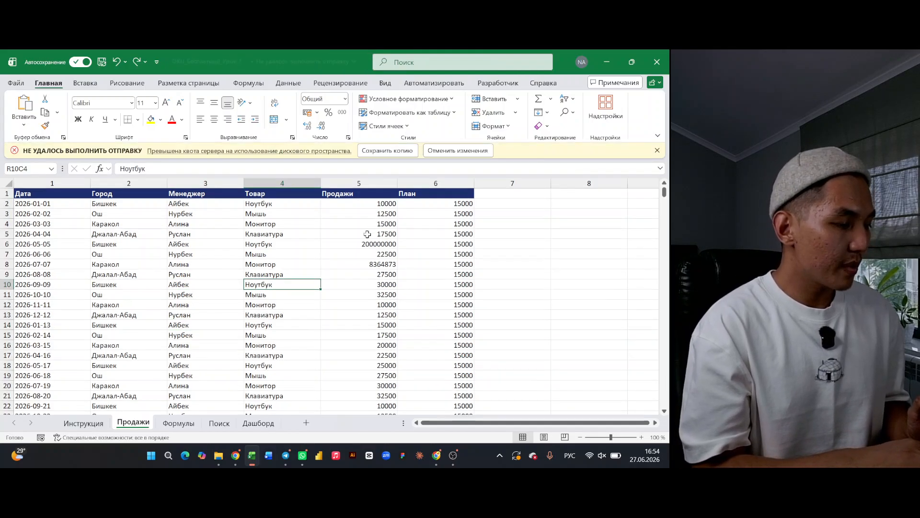
# - Dismiss the failed-upload warning and add header filters to the whole sales range
pyautogui.click(657, 150)
pyautogui.click(234, 276)
pyautogui.hotkey('ctrl', 'a')
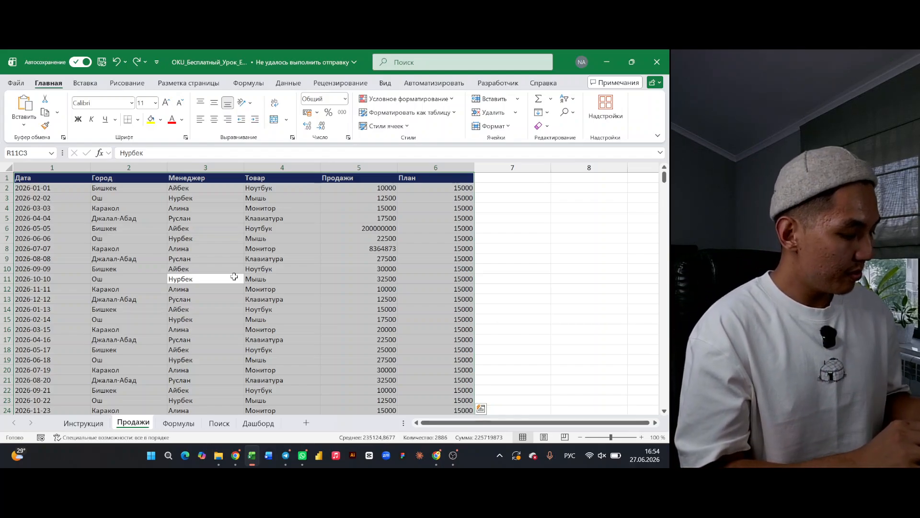
pyautogui.hotkey('ctrl', 'shift', 'l')
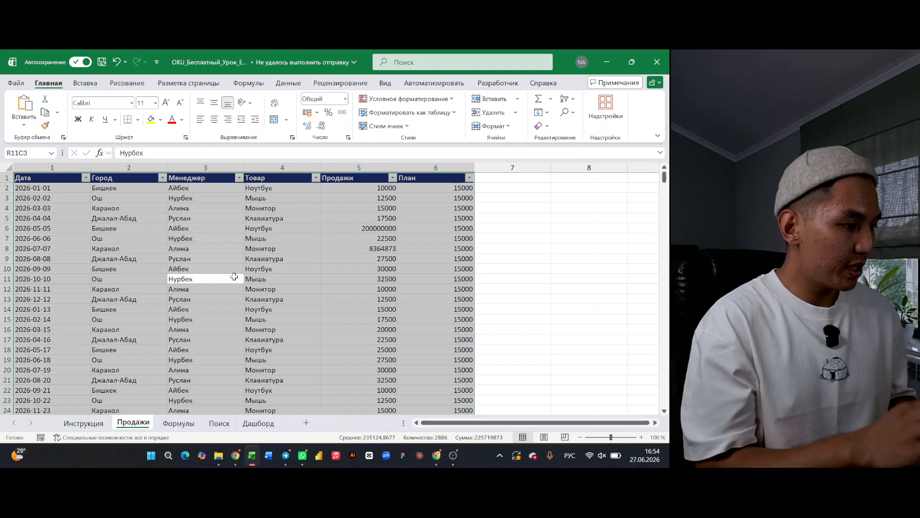
# - Examine the filter choices of the Город and Менеджер columns without applying any, dismissing the OneDrive storage notice
pyautogui.click(162, 178)
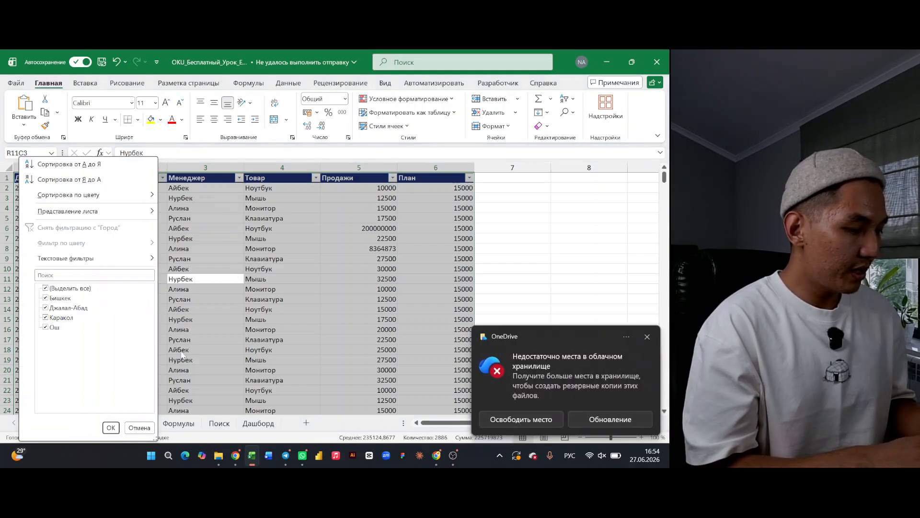
pyautogui.click(643, 334)
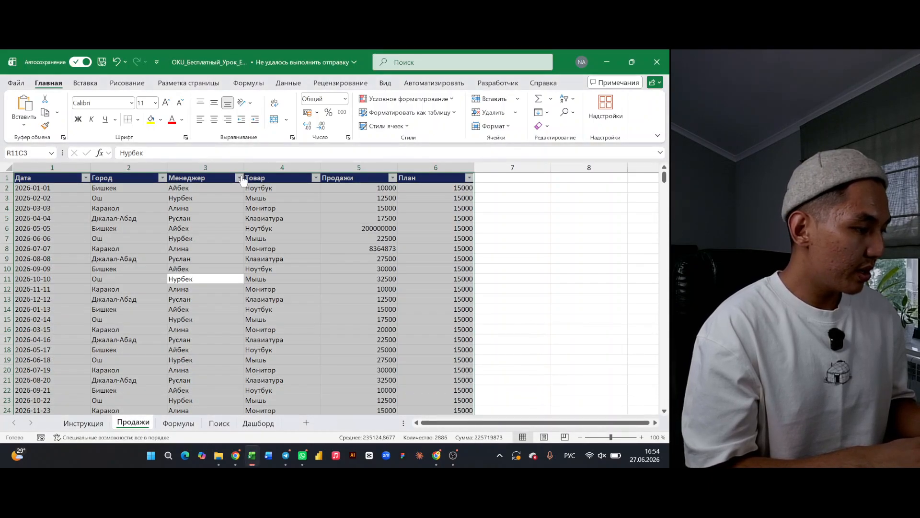
pyautogui.click(239, 177)
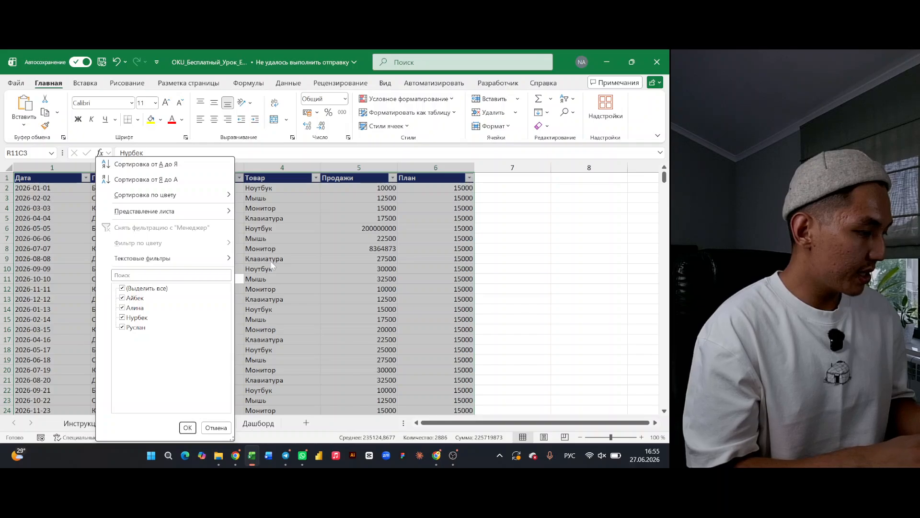
pyautogui.press('Escape')
pyautogui.click(162, 178)
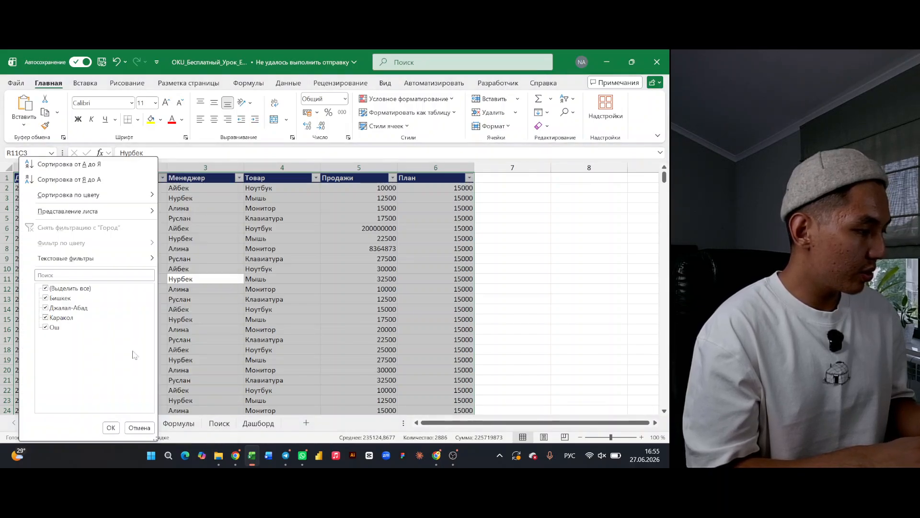
pyautogui.press('Escape')
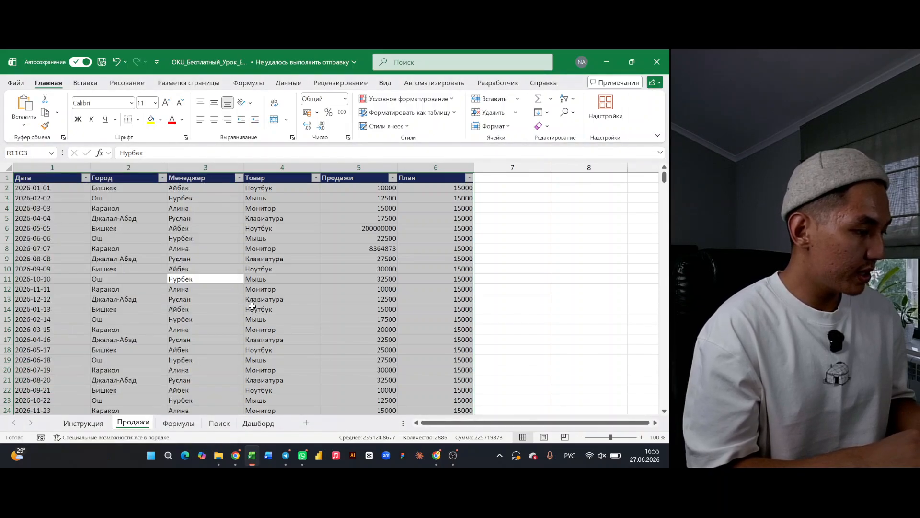
# - Examine the filter choices of the Товар, План and Дата columns without applying any
pyautogui.click(316, 177)
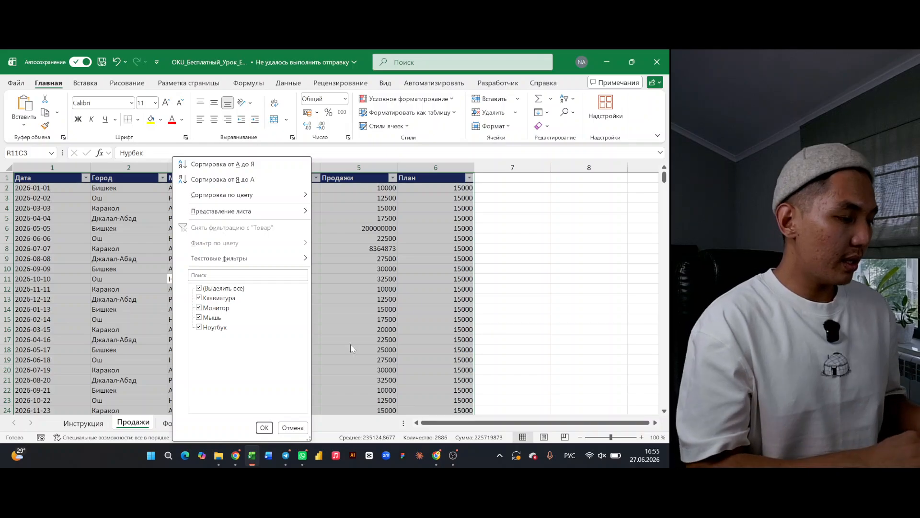
pyautogui.click(410, 311)
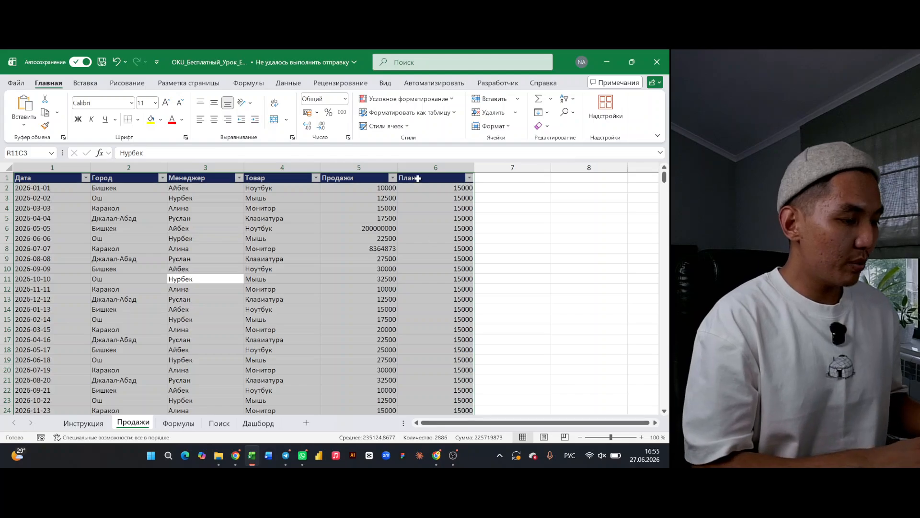
pyautogui.click(467, 177)
pyautogui.press('Escape')
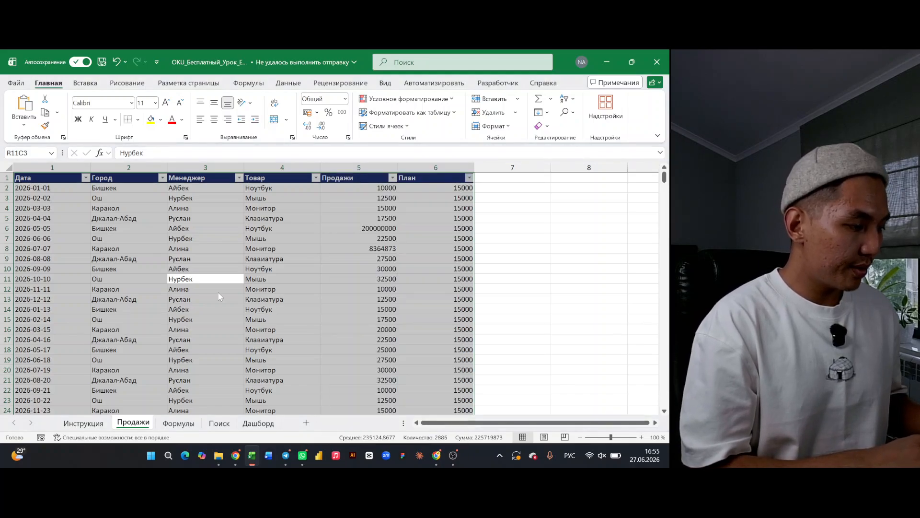
pyautogui.scroll(-2, 268, 343)
pyautogui.scroll(2, 230, 307)
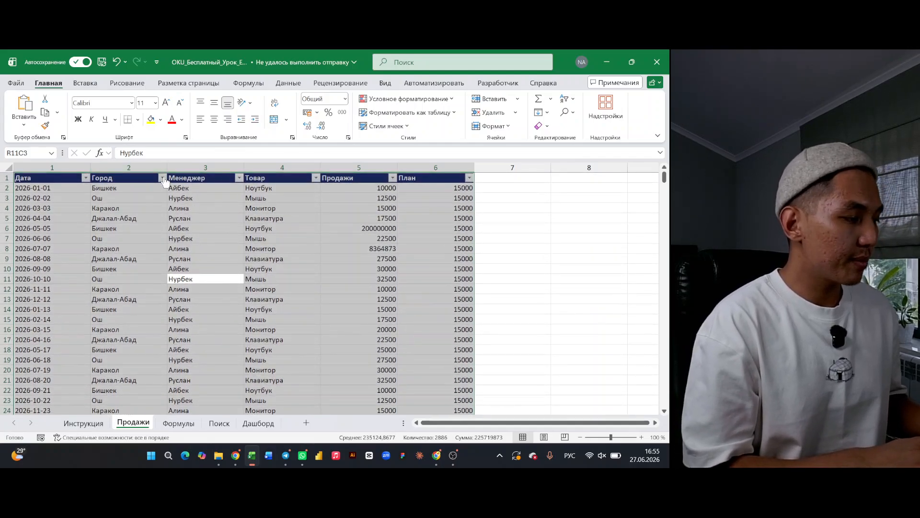
pyautogui.click(85, 178)
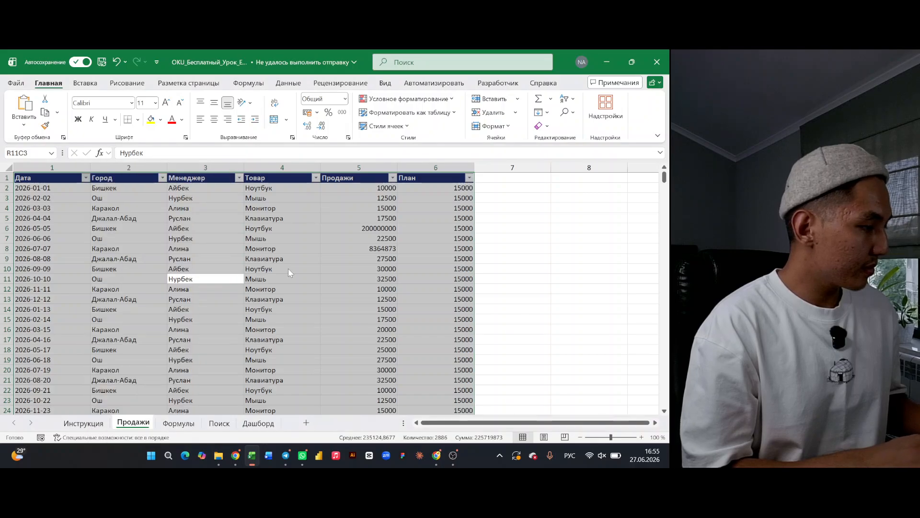
pyautogui.press('Escape')
# - Filter the Город column to only Джалал-Абад and Ош and look through the filtered rows
pyautogui.click(162, 178)
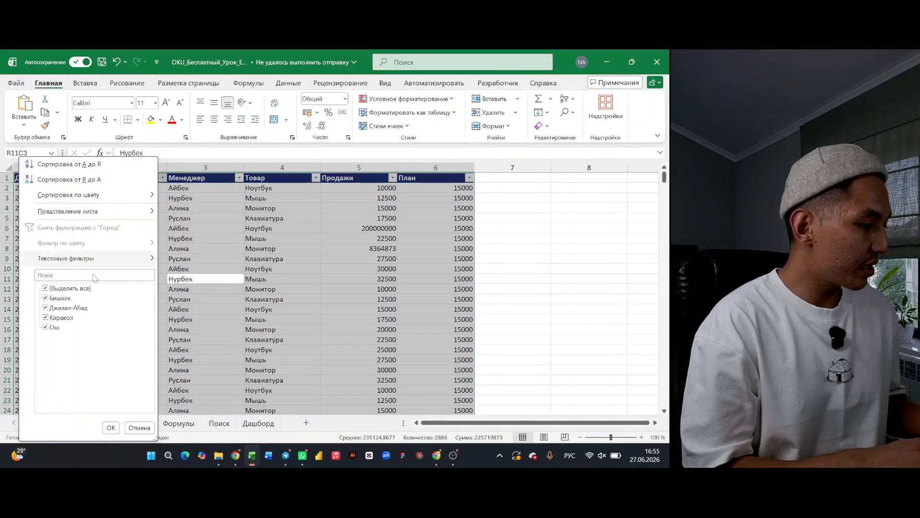
pyautogui.click(53, 288)
pyautogui.click(57, 308)
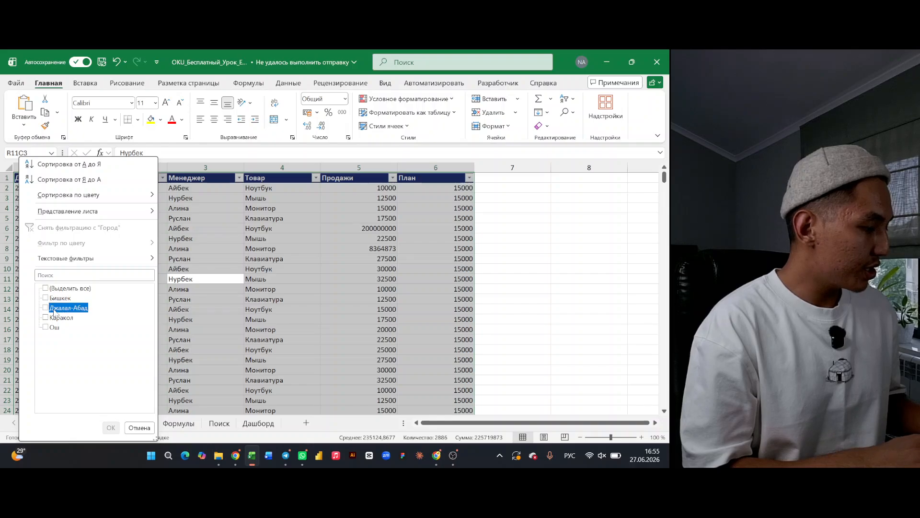
pyautogui.click(51, 328)
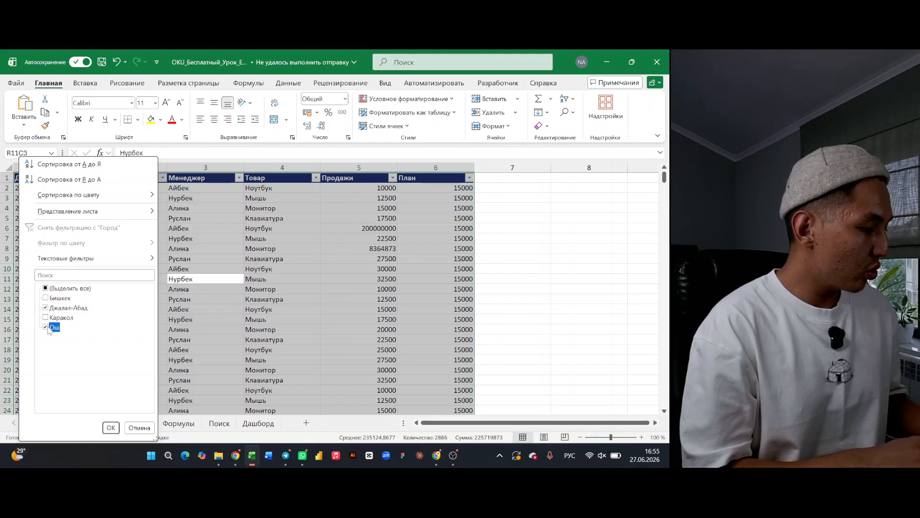
pyautogui.click(108, 428)
pyautogui.scroll(-1, 154, 253)
pyautogui.scroll(1, 154, 253)
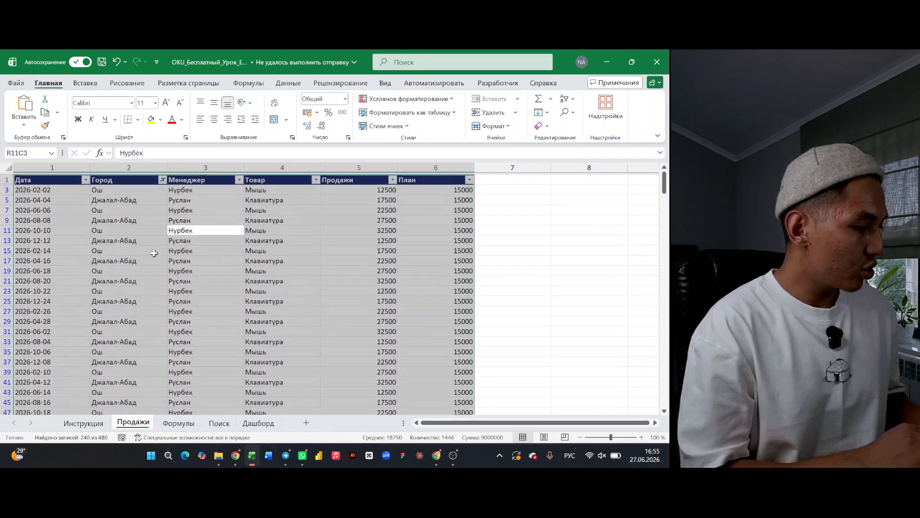
pyautogui.scroll(-20, 154, 253)
pyautogui.scroll(11, 154, 253)
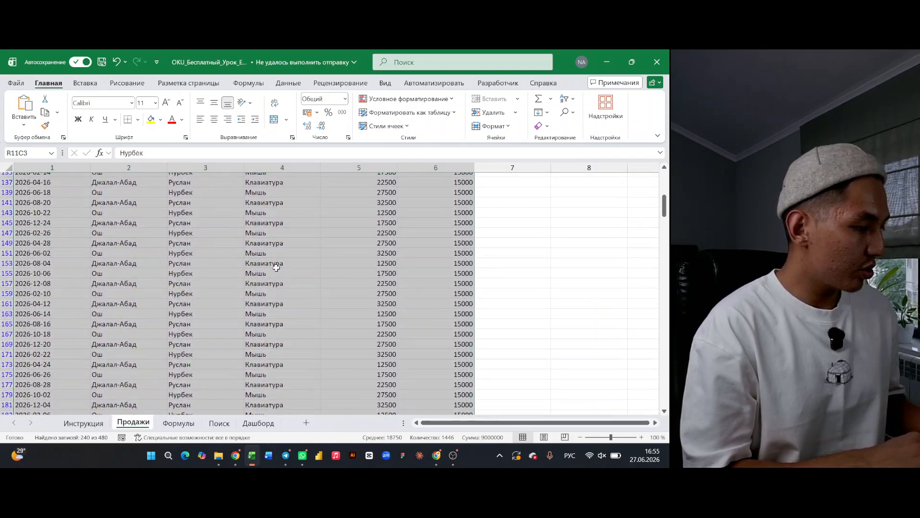
pyautogui.scroll(20, 186, 244)
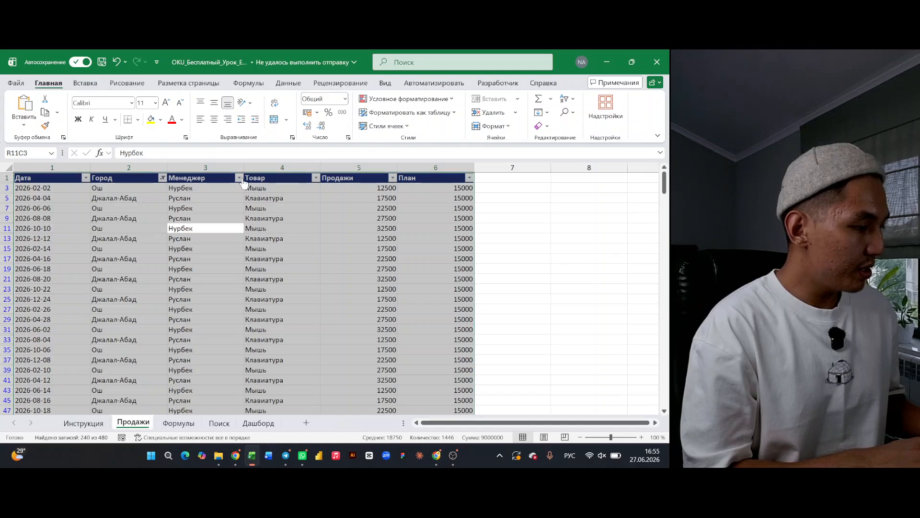
# - Exclude Клавиатура from the Товар filter so that only Мышь rows are shown
pyautogui.click(315, 178)
pyautogui.click(219, 298)
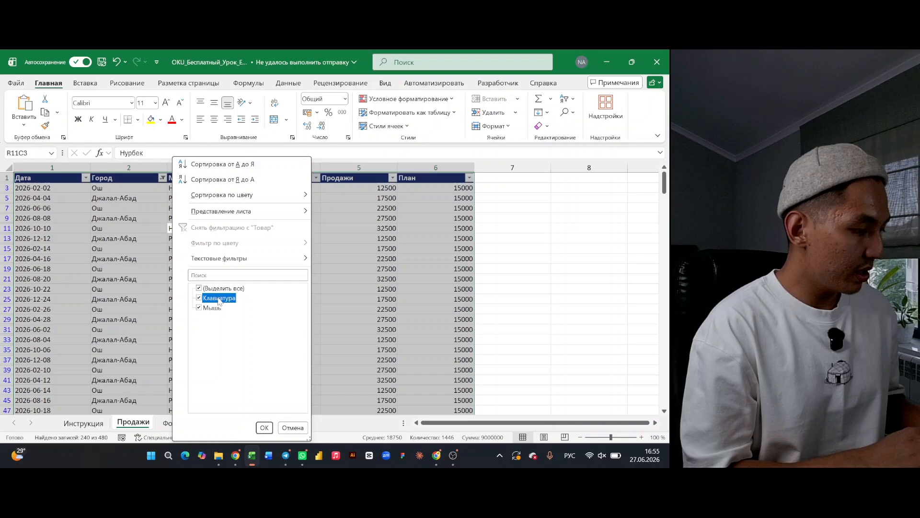
pyautogui.click(264, 427)
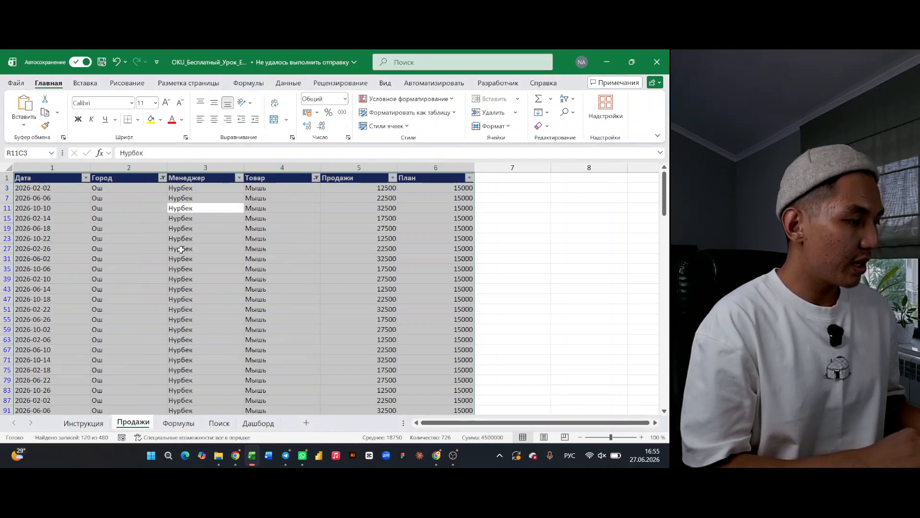
# - Undo the filters on the Товар and Город columns
pyautogui.hotkey('ctrl', 'z')
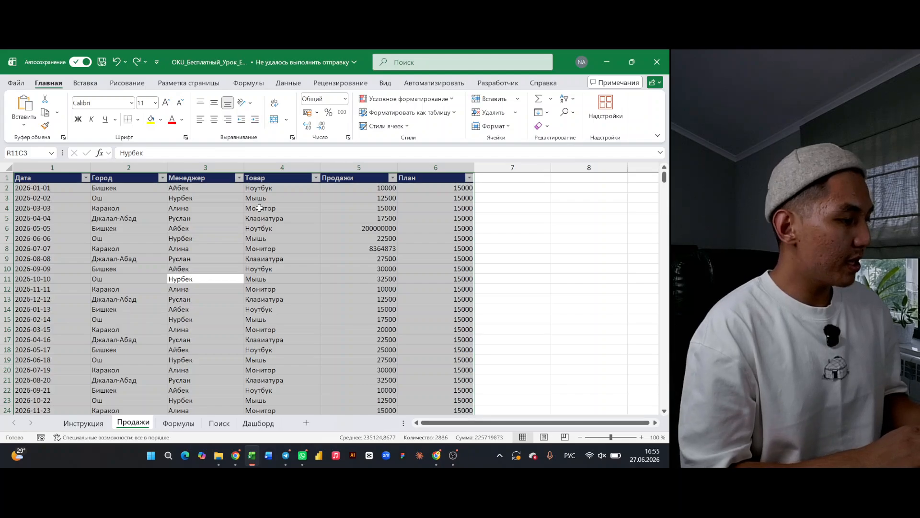
pyautogui.click(259, 208)
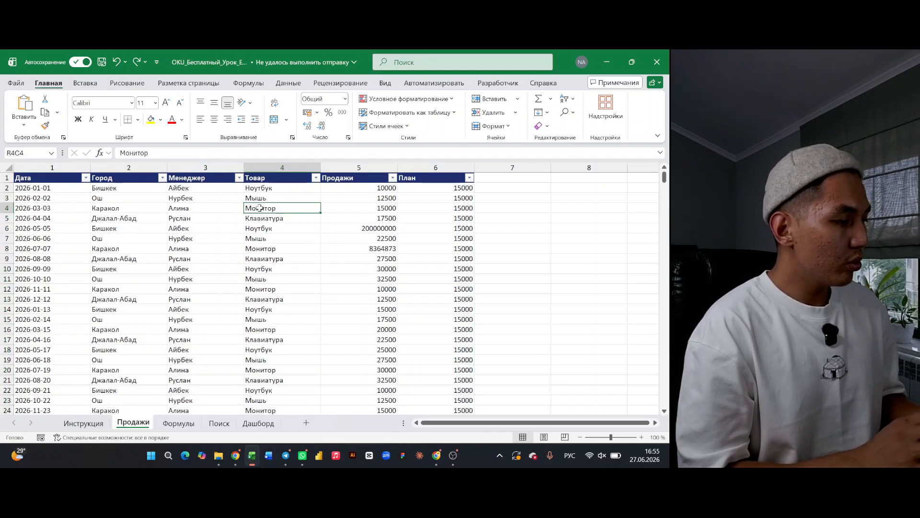
# - Select the whole sales table, then turn its header filters off and back on
pyautogui.click(205, 244)
pyautogui.hotkey('ctrl', 'a')
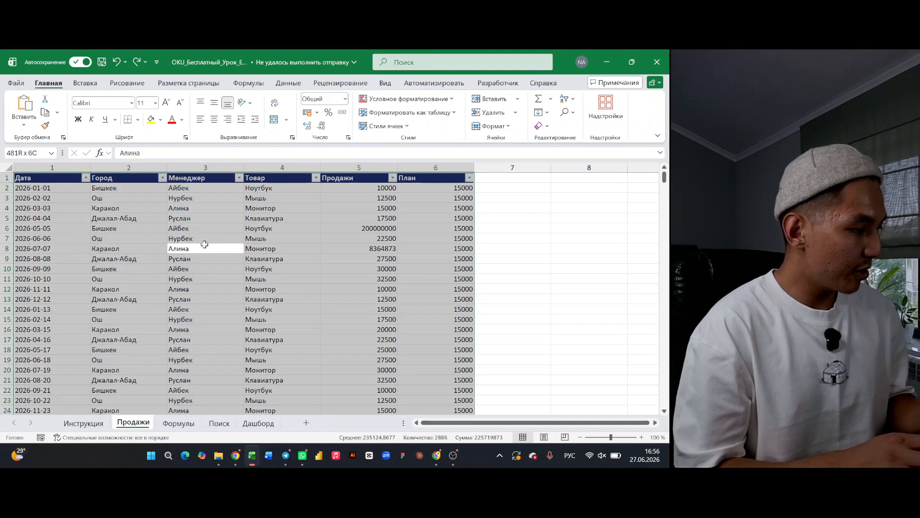
pyautogui.hotkey('ctrl', 'shift', 'l')
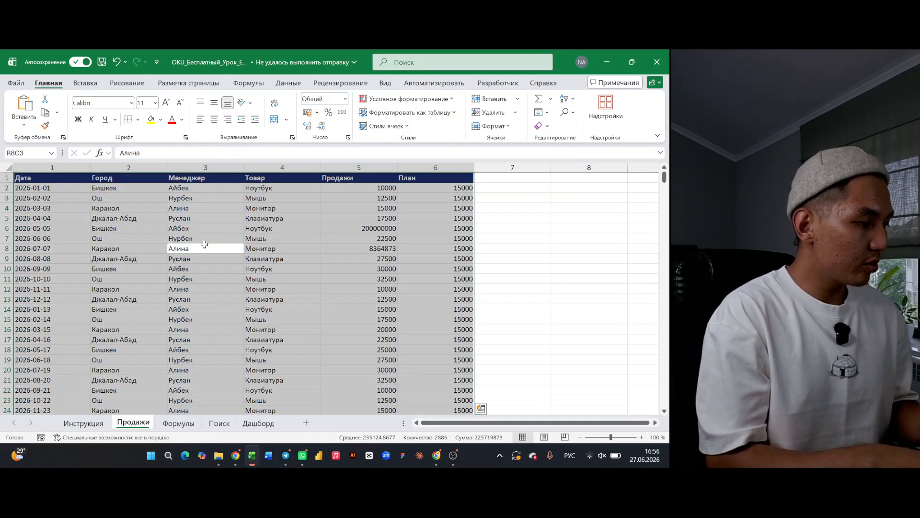
pyautogui.hotkey('ctrl', 'shift', 'l')
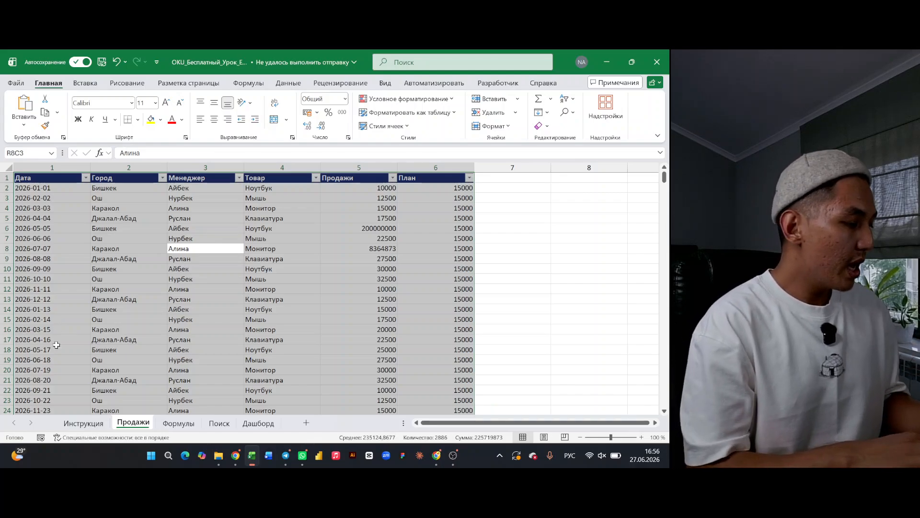
# - Check the third topic, Ctrl+Стрелки, on the Инструкция sheet, glance over the other sheets and return to Продажи
pyautogui.click(91, 428)
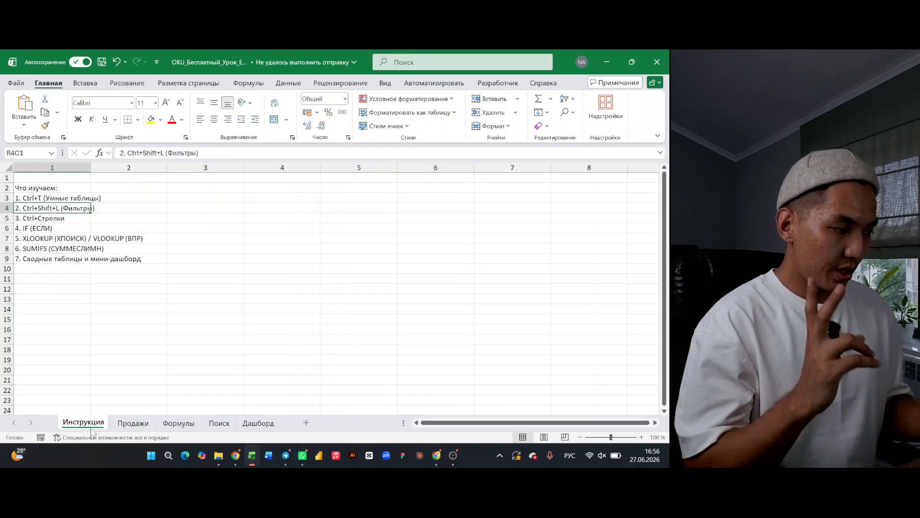
pyautogui.click(31, 218)
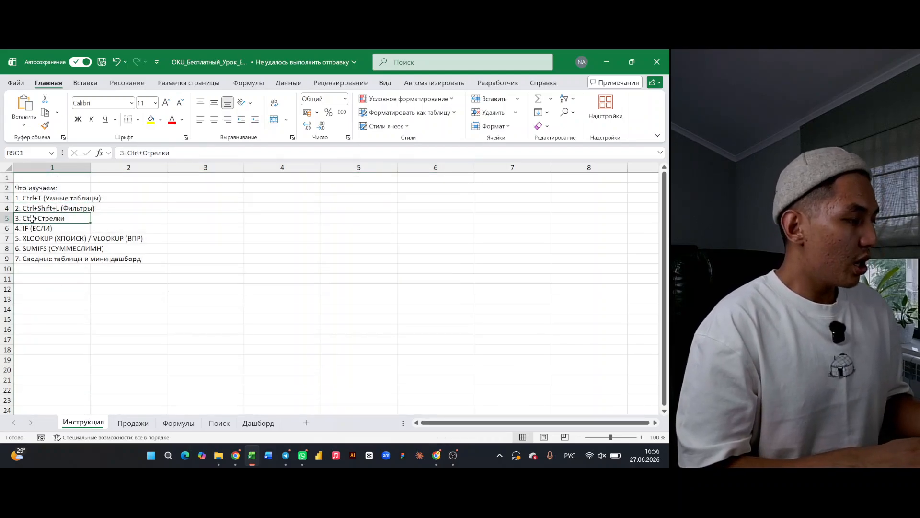
pyautogui.click(133, 423)
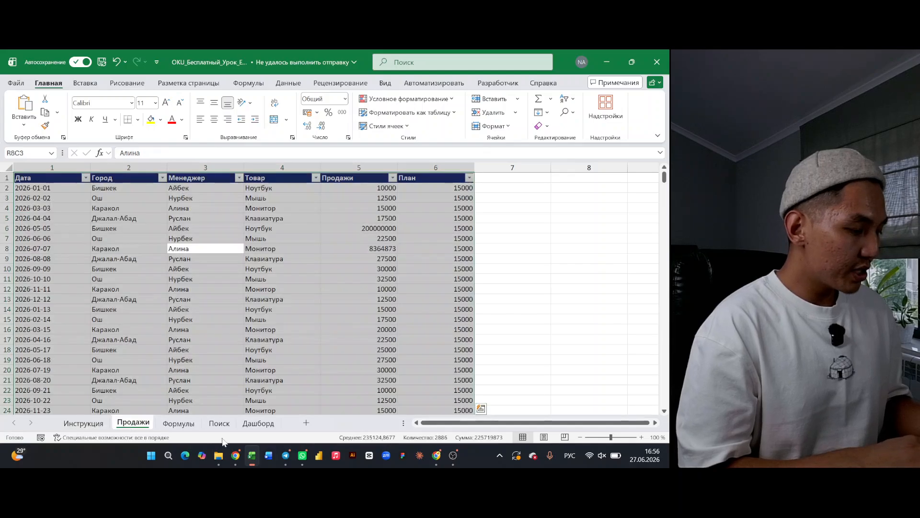
pyautogui.click(184, 426)
pyautogui.click(223, 428)
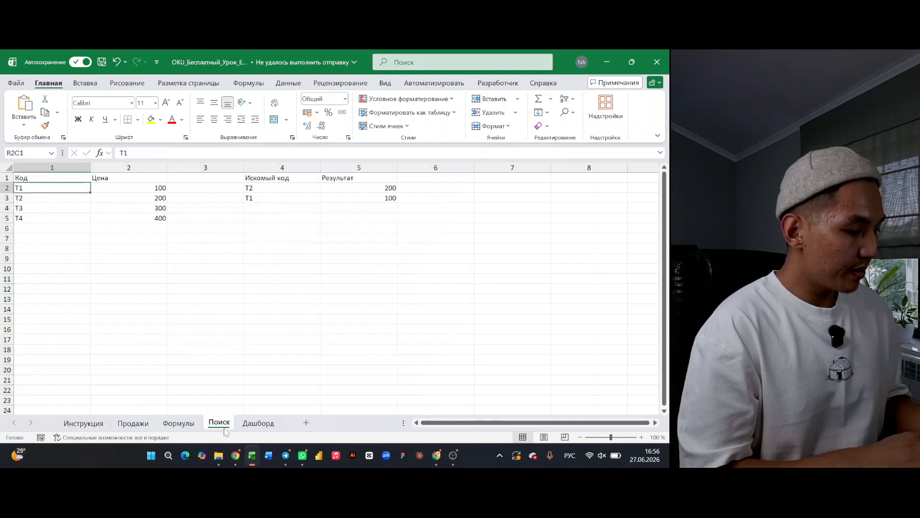
pyautogui.click(245, 426)
pyautogui.click(133, 423)
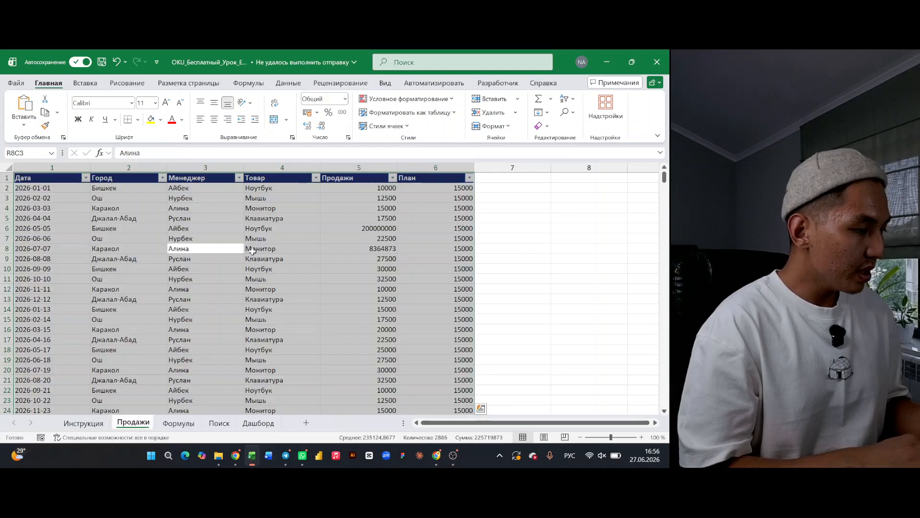
# - Look over the sales table and jump from the first date to the last row of the Дата column and back to its header
pyautogui.click(158, 266)
pyautogui.scroll(-7, 336, 240)
pyautogui.scroll(7, 335, 240)
pyautogui.hscroll(4, 336, 237)
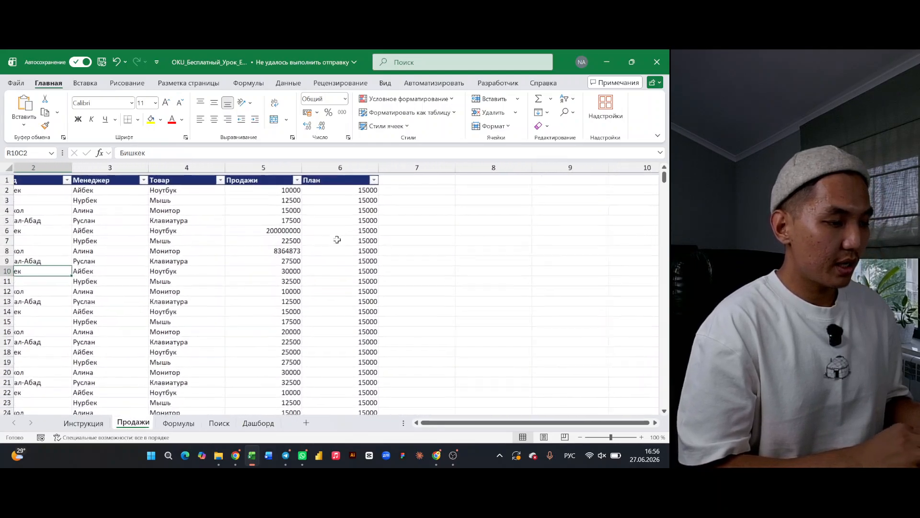
pyautogui.hscroll(-4, 222, 254)
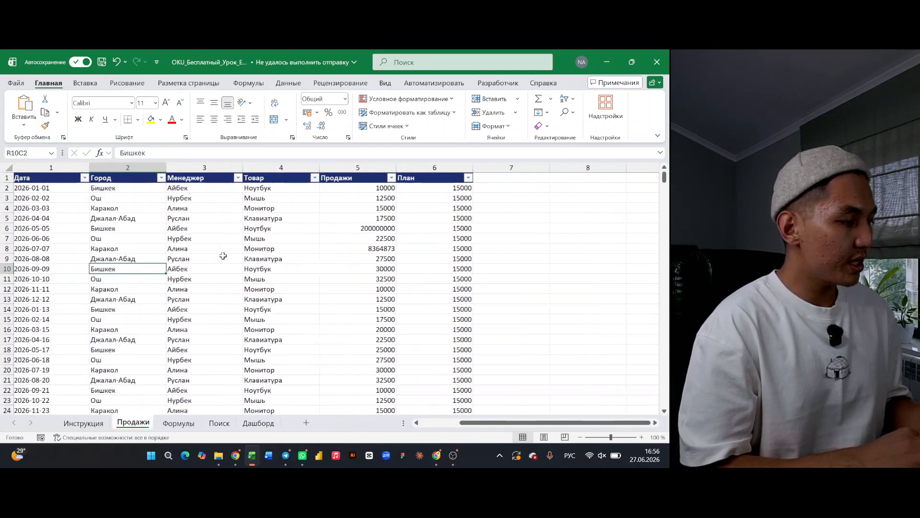
pyautogui.click(36, 188)
pyautogui.hotkey('ctrl', 'Down')
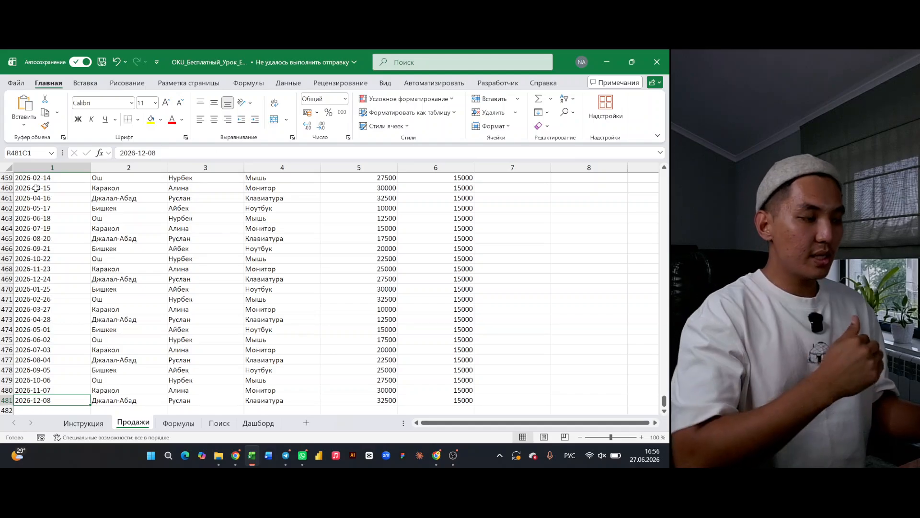
pyautogui.hotkey('ctrl', 'Up')
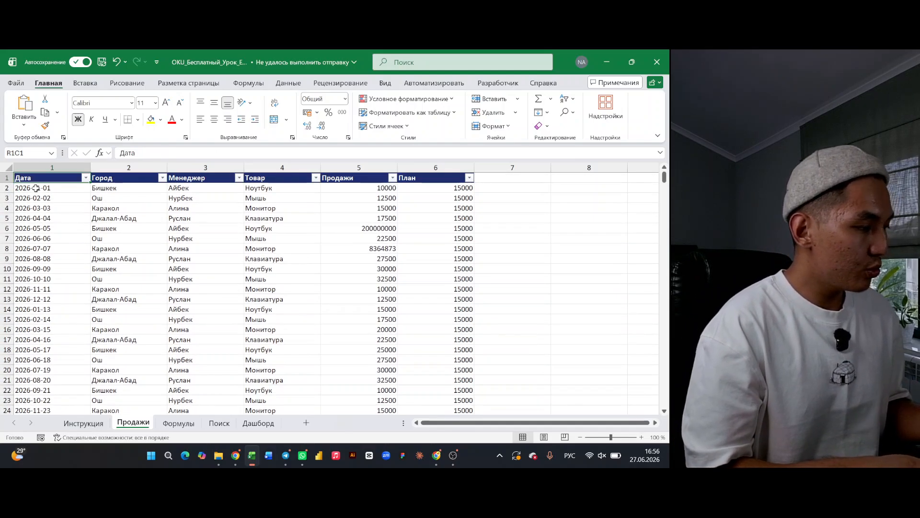
# - Jump around the table's corners, from the Дата header via the План header and the last row back to the Дата header
pyautogui.hotkey('ctrl', 'Right')
pyautogui.hotkey('ctrl', 'Down')
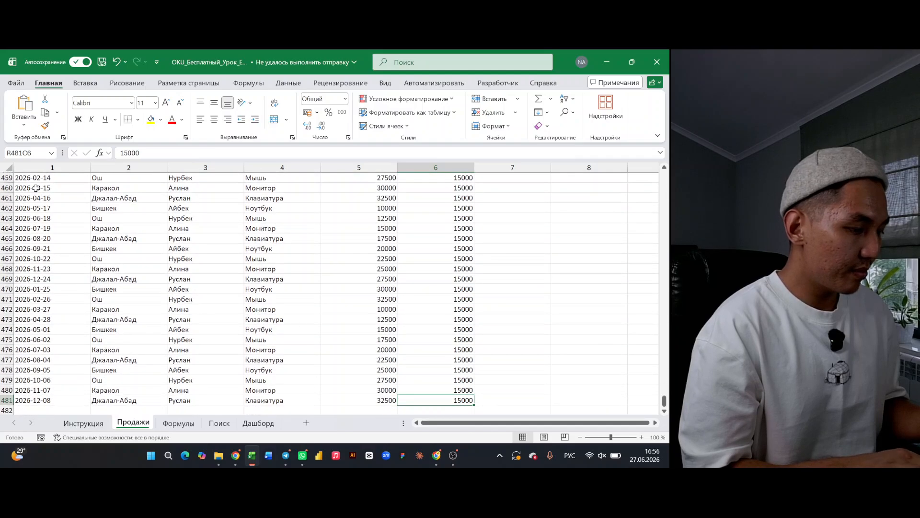
pyautogui.hotkey('ctrl', 'Left')
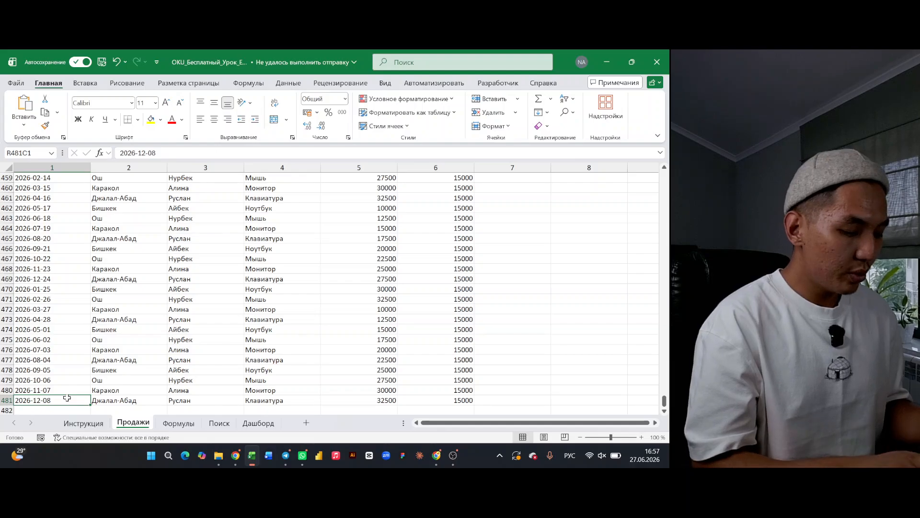
pyautogui.hotkey('ctrl', 'Up')
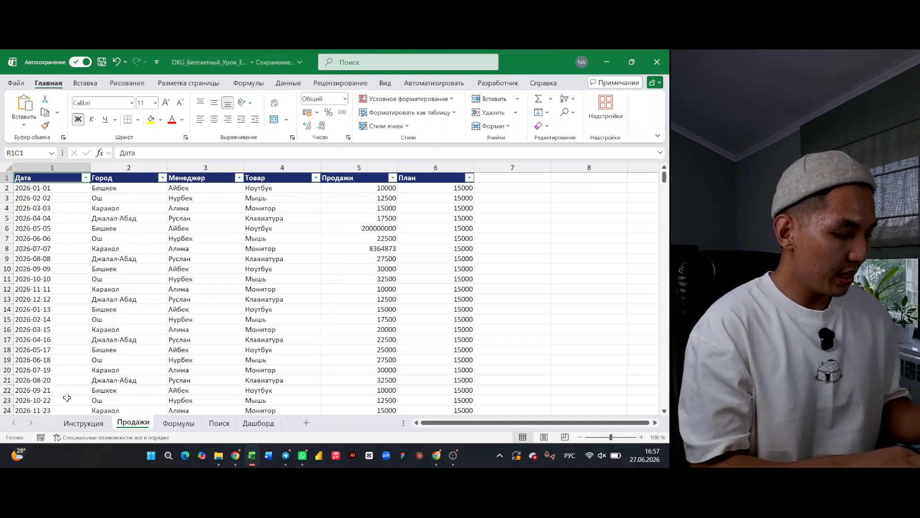
# - Dismiss the upload failure notice and repeat the circuit through the four table corners, ending on the Дата header
pyautogui.hotkey('ctrl', 'Right')
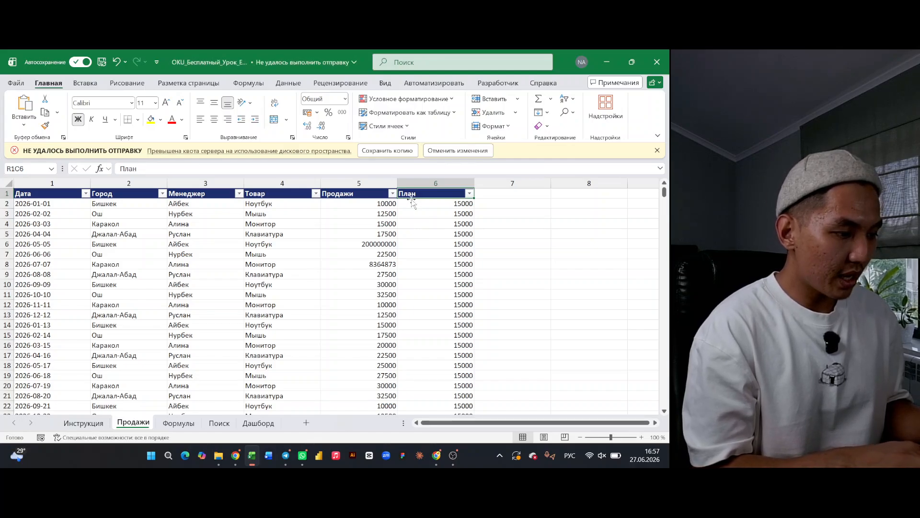
pyautogui.click(657, 150)
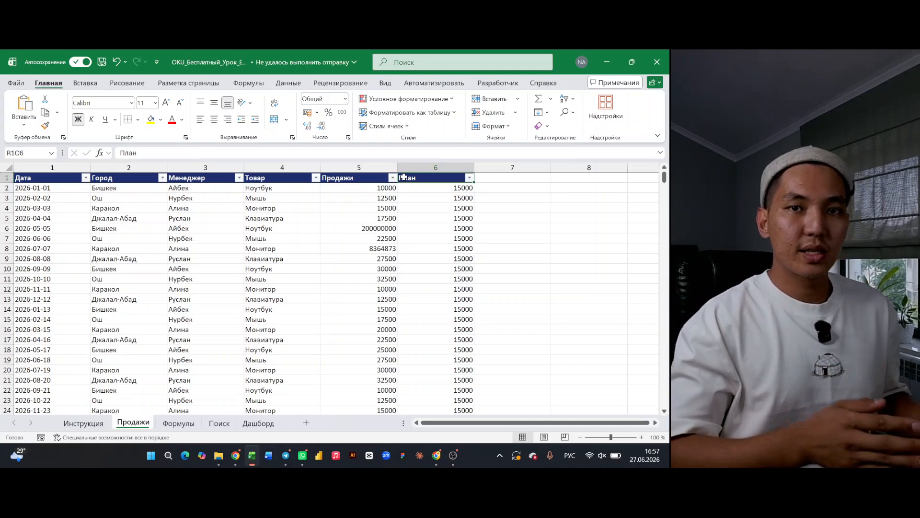
pyautogui.hotkey('ctrl', 'Down')
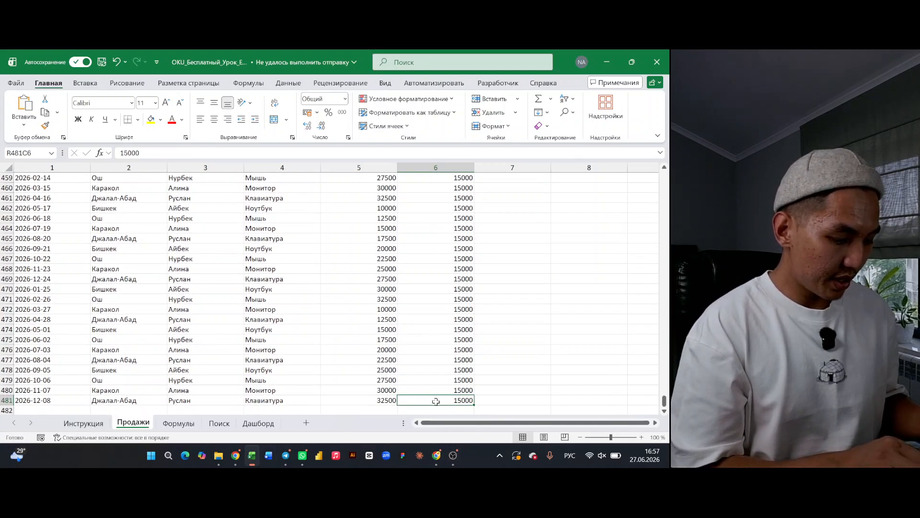
pyautogui.hotkey('ctrl', 'Left')
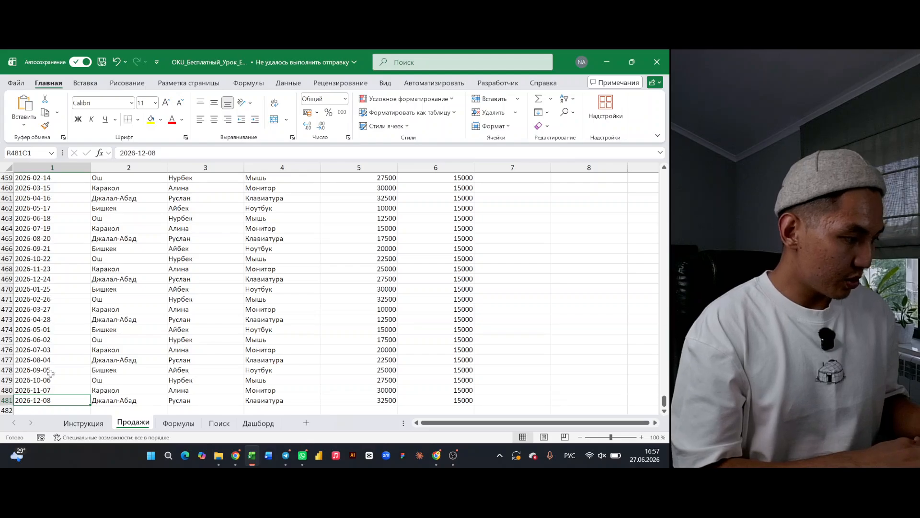
pyautogui.hotkey('ctrl', 'Up')
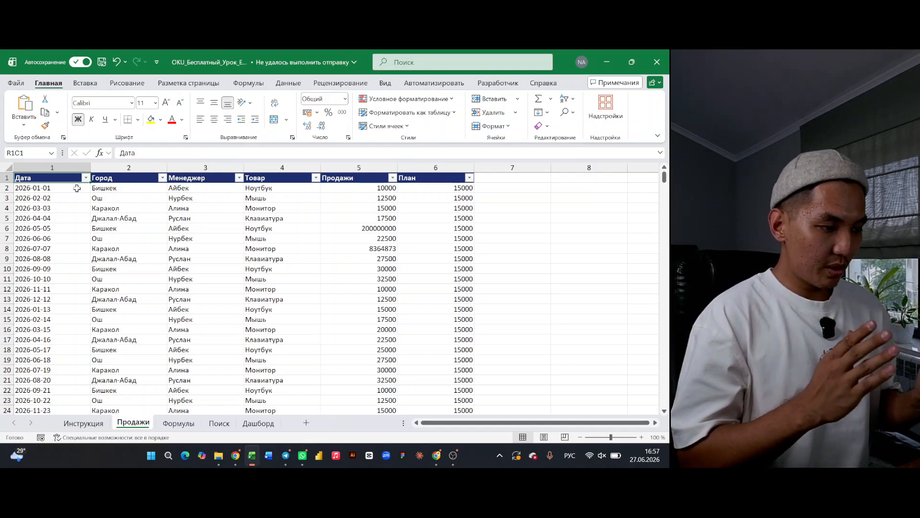
# - Jump down the Дата column and back, jump to the План header, and return cell by cell to the Дата header
pyautogui.hotkey('ctrl', 'Down')
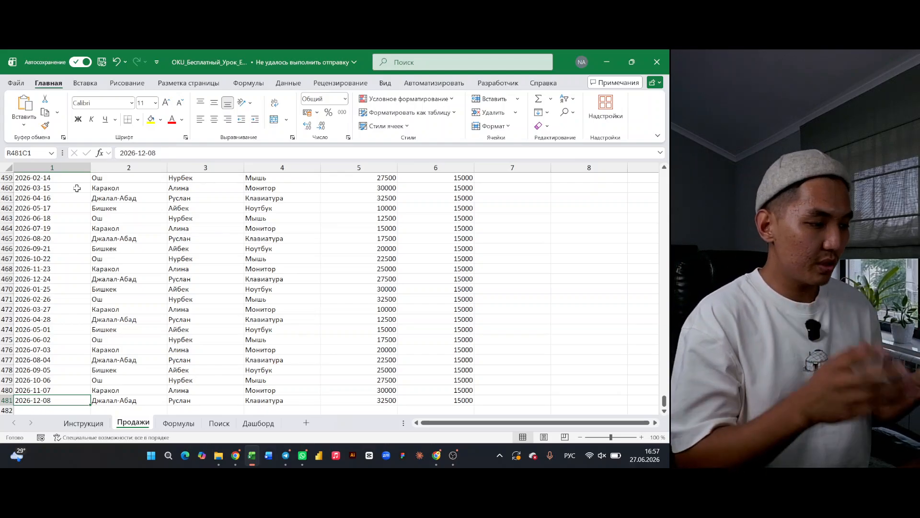
pyautogui.hotkey('ctrl', 'Up')
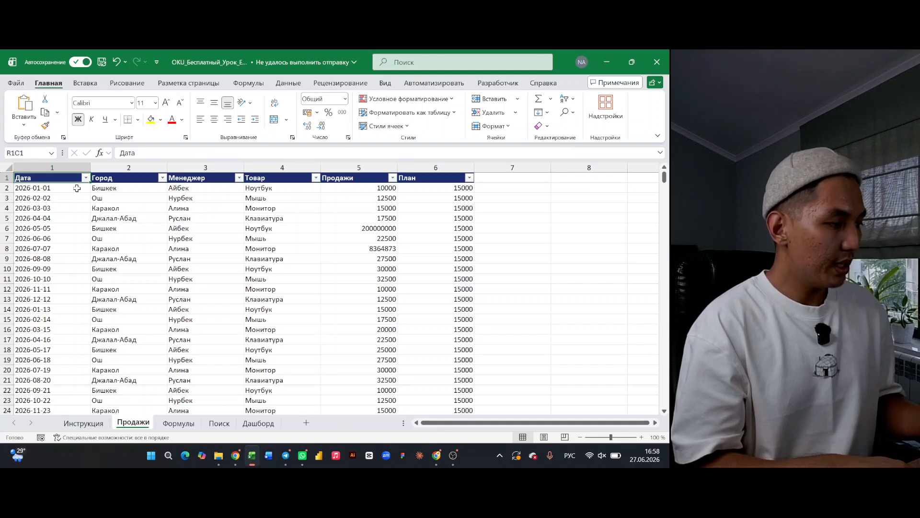
pyautogui.hotkey('ctrl', 'Right')
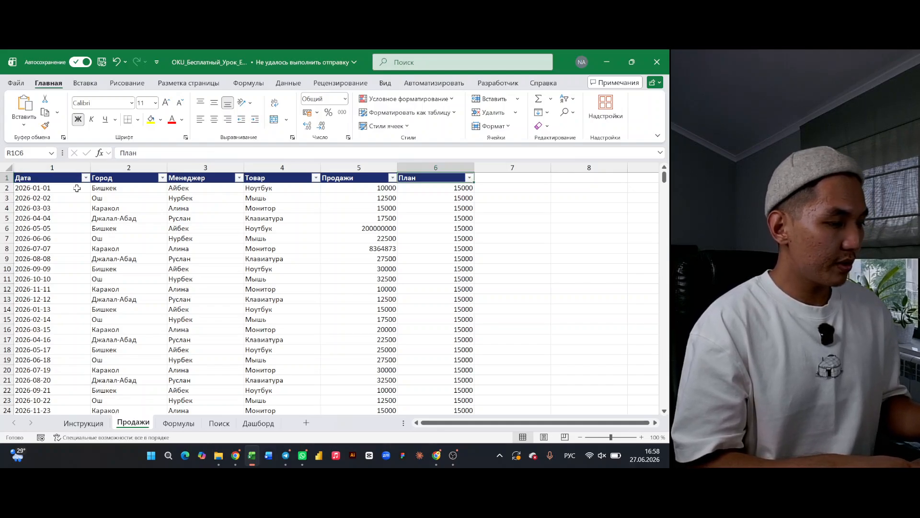
pyautogui.press('Left')
pyautogui.press('Left')
pyautogui.press('Left')
pyautogui.press('Left')
pyautogui.press('Left')
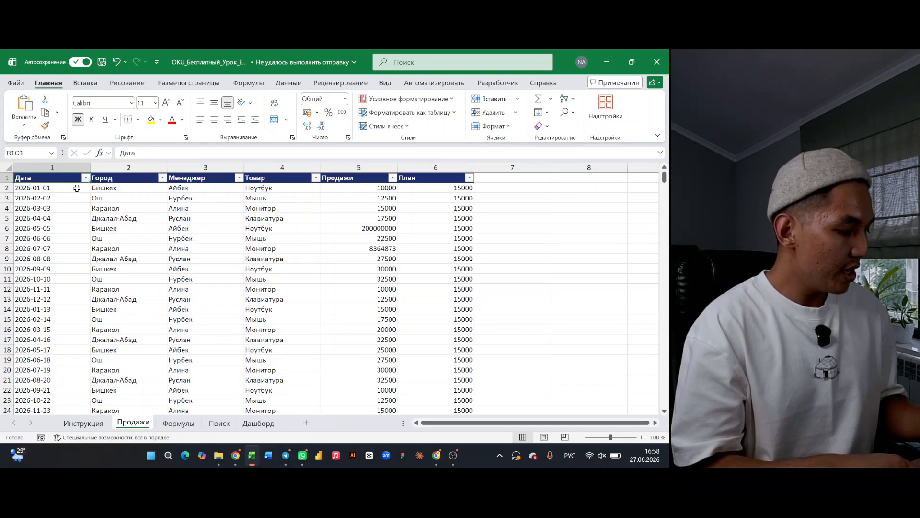
# - Select the whole sales table from the Дата header to the last row of План and copy it
pyautogui.hotkey('ctrl', 'shift', 'Right')
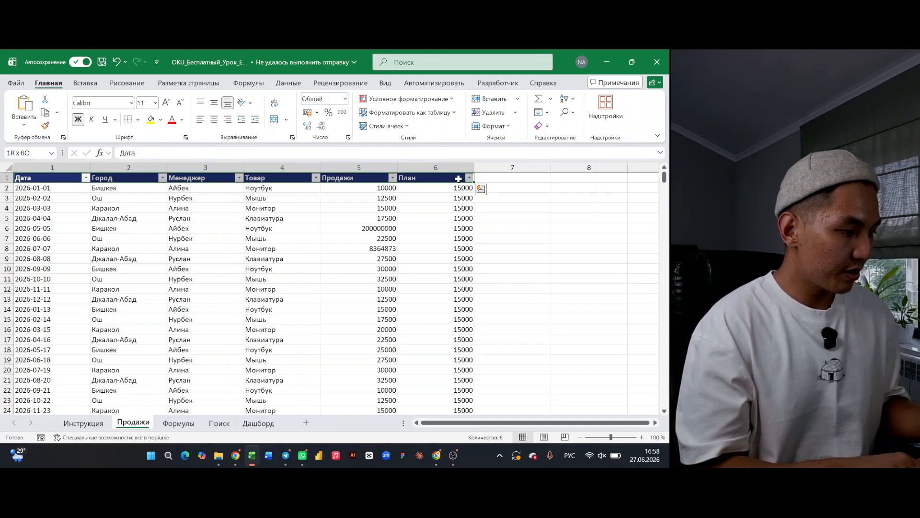
pyautogui.hotkey('ctrl', 'shift', 'Down')
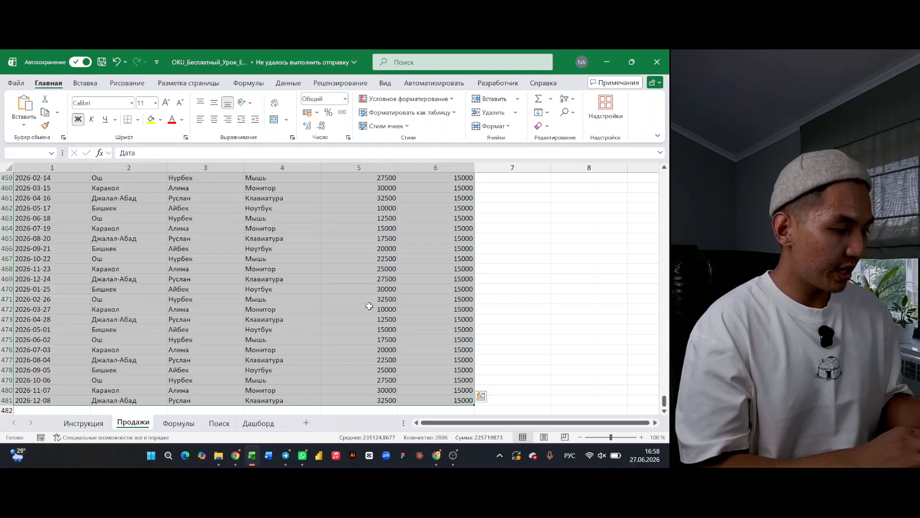
pyautogui.hotkey('ctrl', 'c')
# - Paste the copied table beside the original, starting at row 1, column 8, leaving column 7 empty
pyautogui.hotkey('ctrl', 'Home')
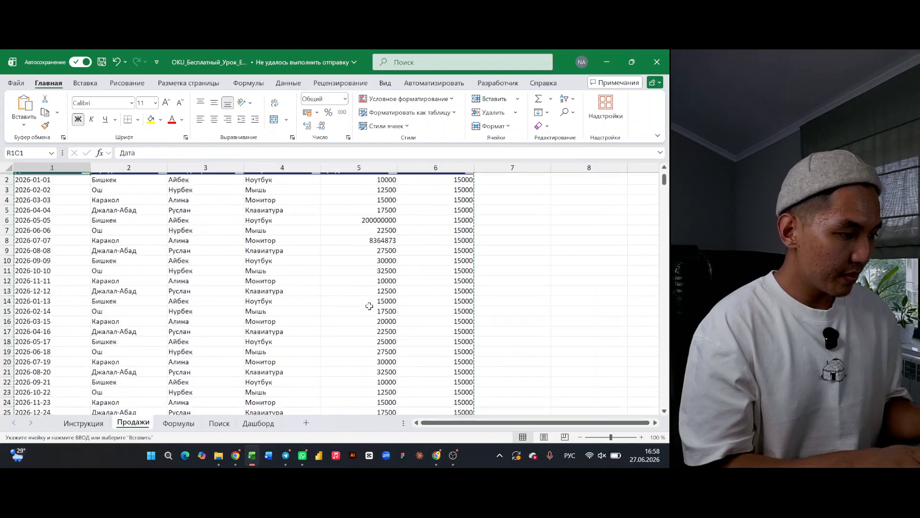
pyautogui.press('Right')
pyautogui.hotkey('ctrl', 'Right')
pyautogui.press('Right')
pyautogui.press('Right')
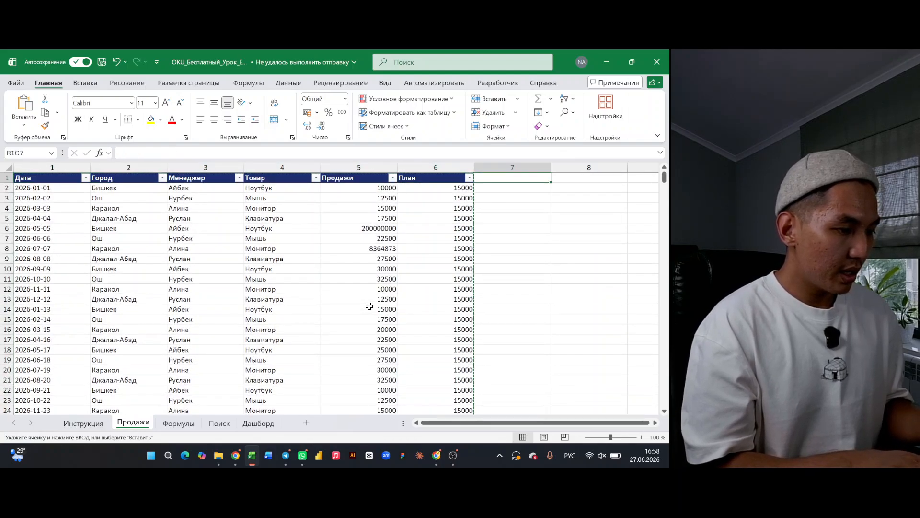
pyautogui.hotkey('ctrl', 'v')
# - Examine the pasted table's columns and rows next to the original sales table
pyautogui.hscroll(5, 487, 319)
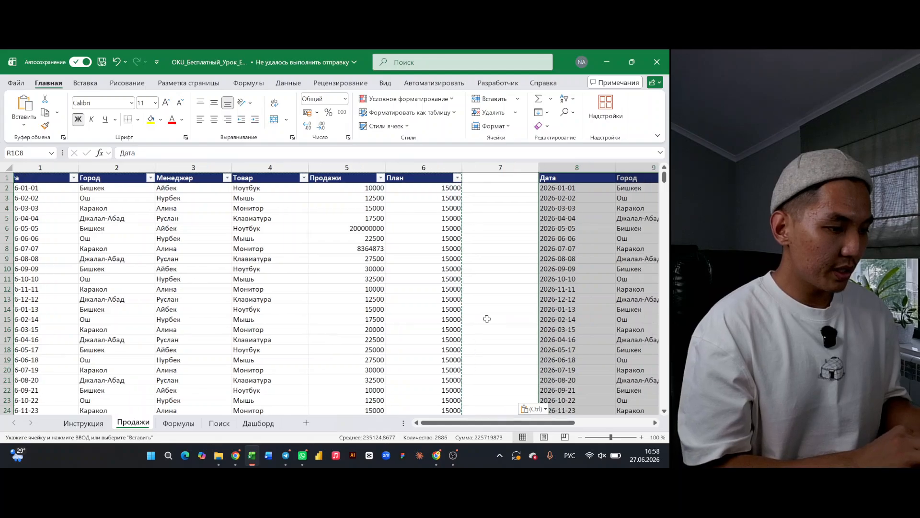
pyautogui.hscroll(1, 476, 309)
pyautogui.scroll(-6, 161, 196)
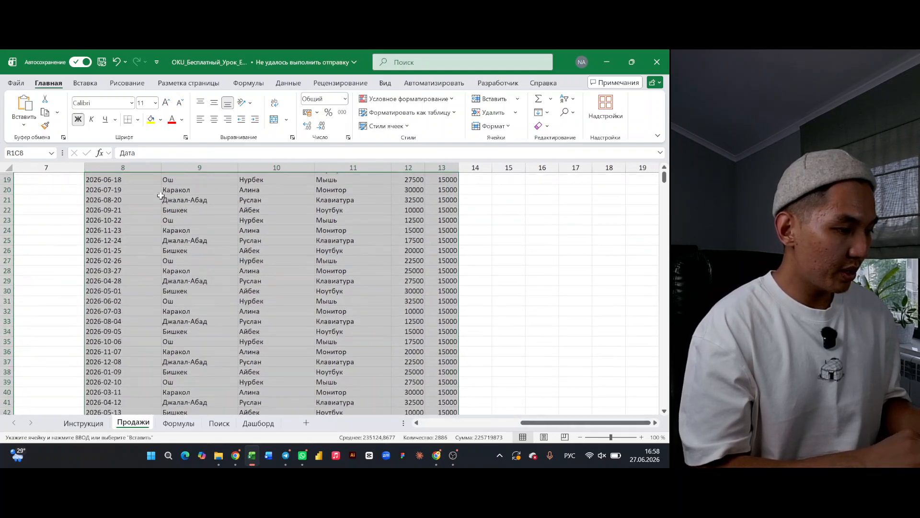
pyautogui.scroll(6, 161, 196)
pyautogui.scroll(-4, 160, 195)
pyautogui.scroll(4, 161, 195)
pyautogui.hscroll(-5, 161, 196)
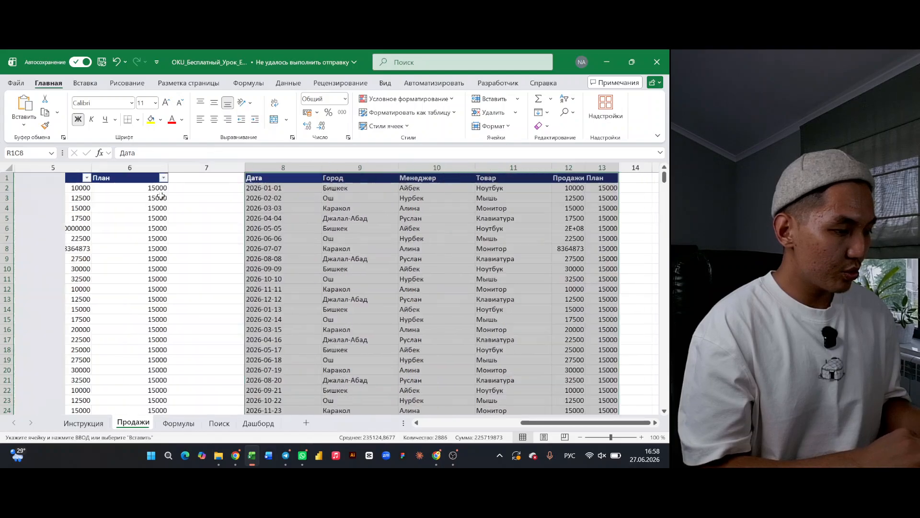
pyautogui.hscroll(8, 161, 196)
pyautogui.hscroll(-3, 161, 196)
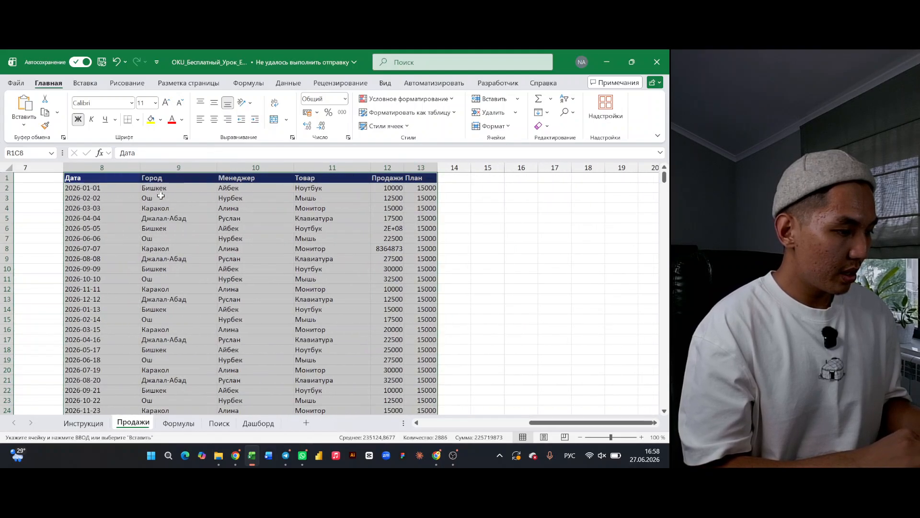
pyautogui.scroll(-4, 345, 252)
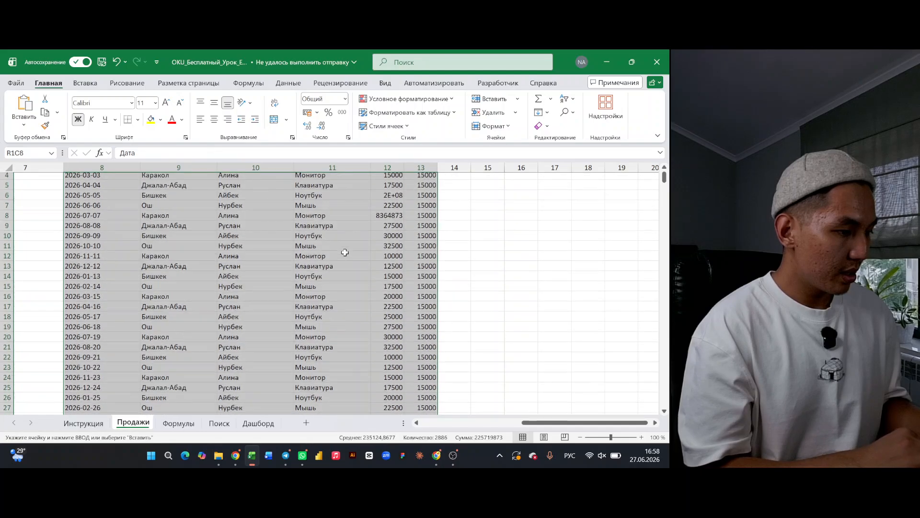
pyautogui.scroll(4, 345, 252)
pyautogui.scroll(-20, 345, 252)
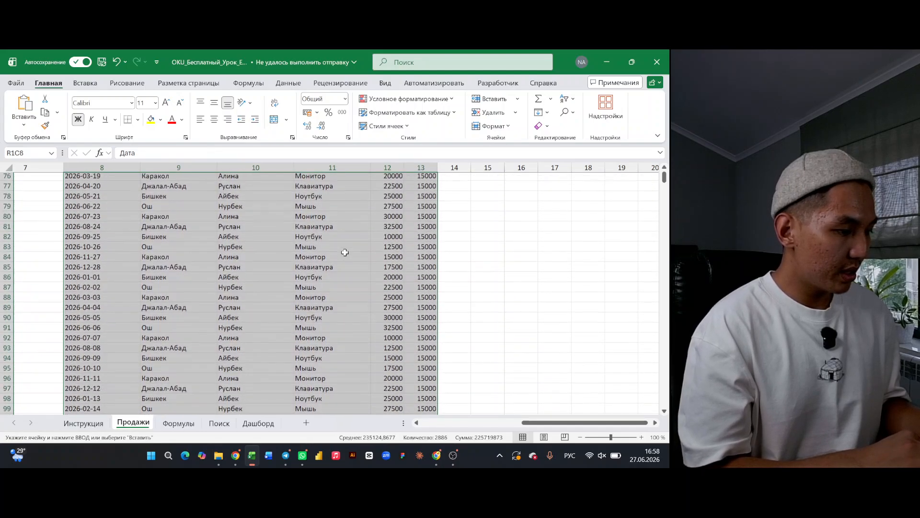
pyautogui.scroll(20, 344, 252)
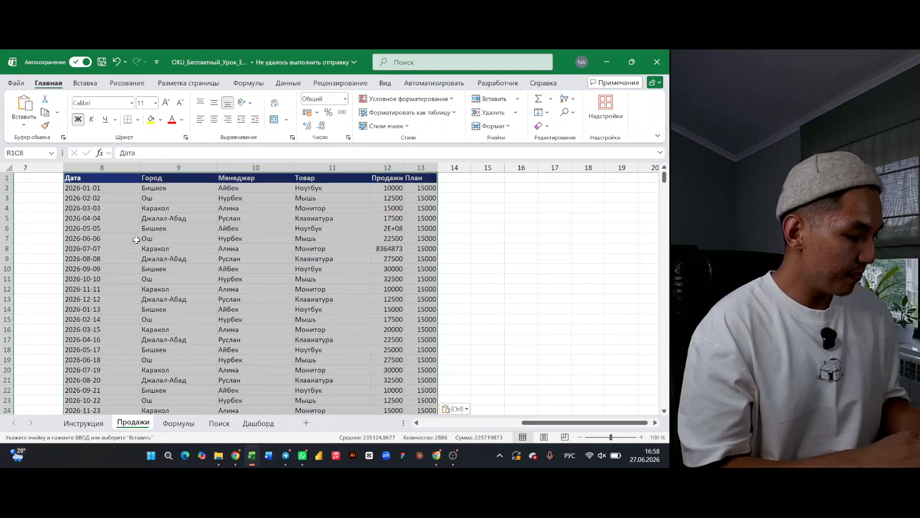
# - Undo pasting the copied sales table beside the original
pyautogui.hotkey('ctrl', 'z')
pyautogui.hscroll(-3, 234, 307)
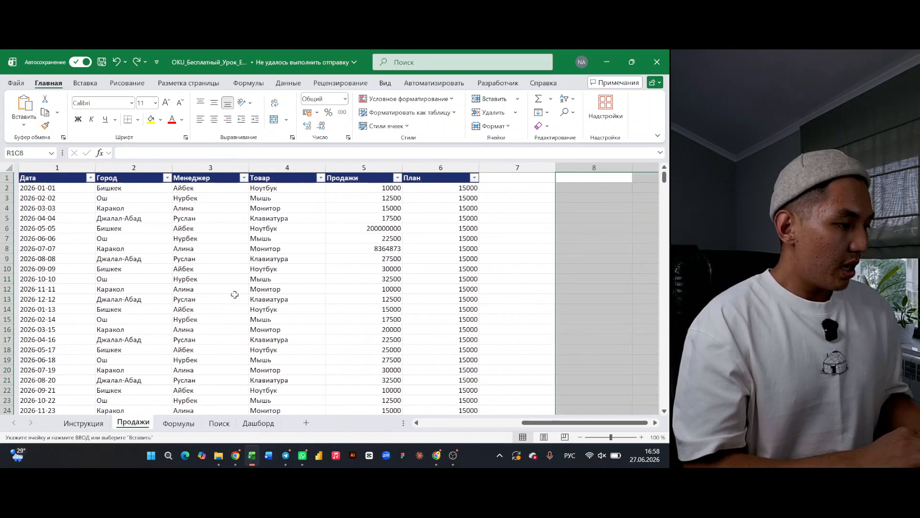
# - Select the Менеджер column from row 58 to the last table row and look back over the selection
pyautogui.scroll(-17, 256, 281)
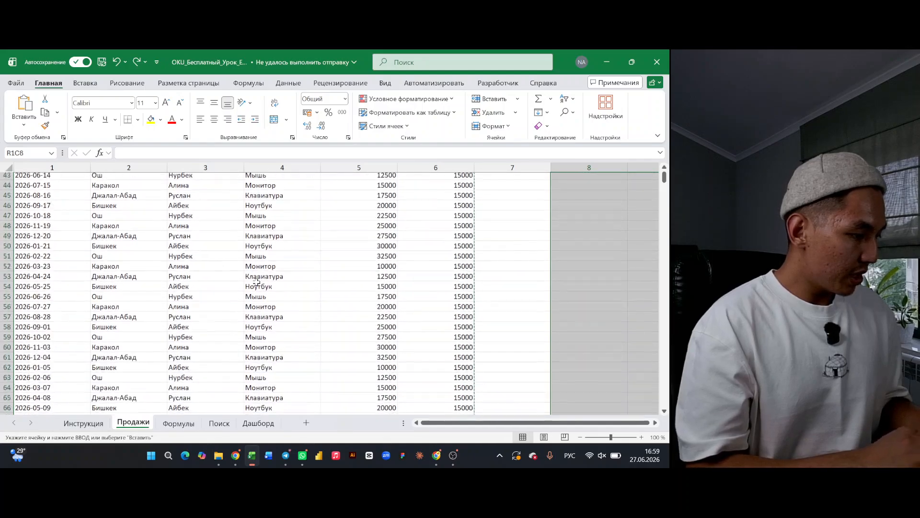
pyautogui.click(173, 242)
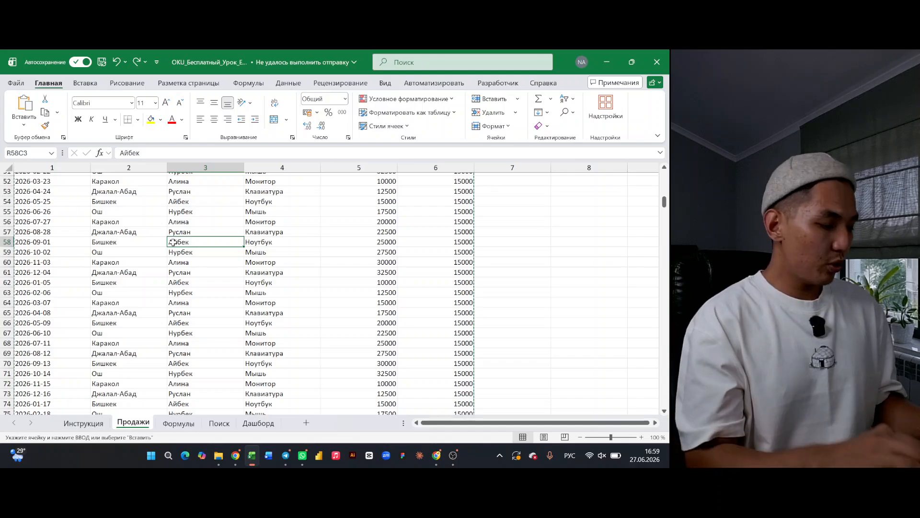
pyautogui.hotkey('ctrl', 'shift', 'Down')
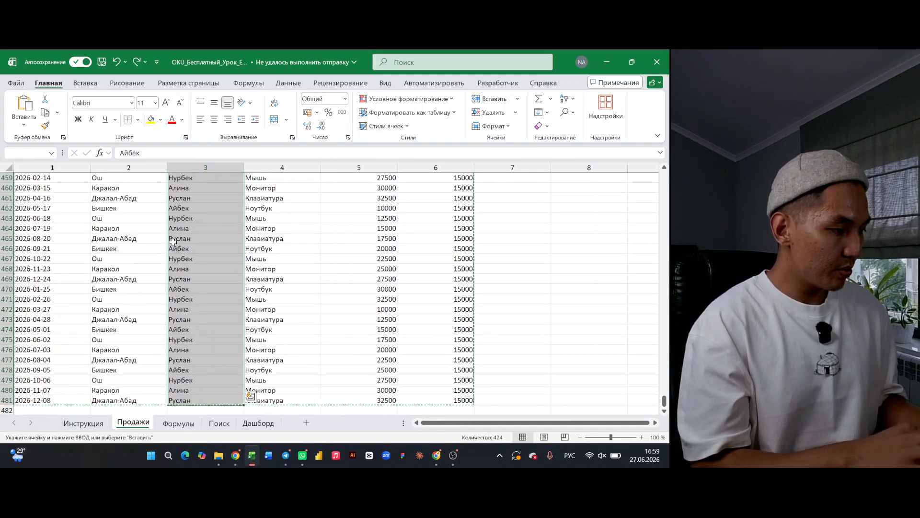
pyautogui.scroll(20, 198, 260)
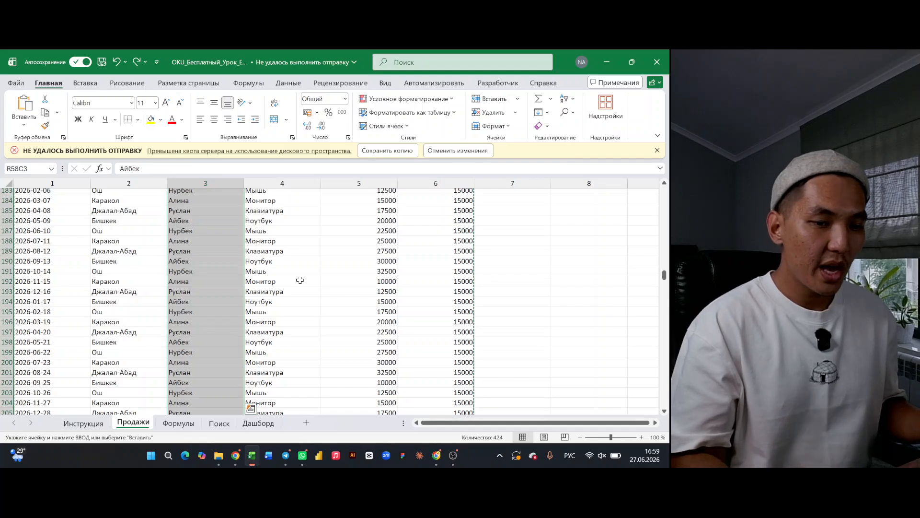
# - Select topic 4, IF (ЕСЛИ), in the Инструкция sheet's lesson list and return to the Продажи sheet
pyautogui.click(85, 423)
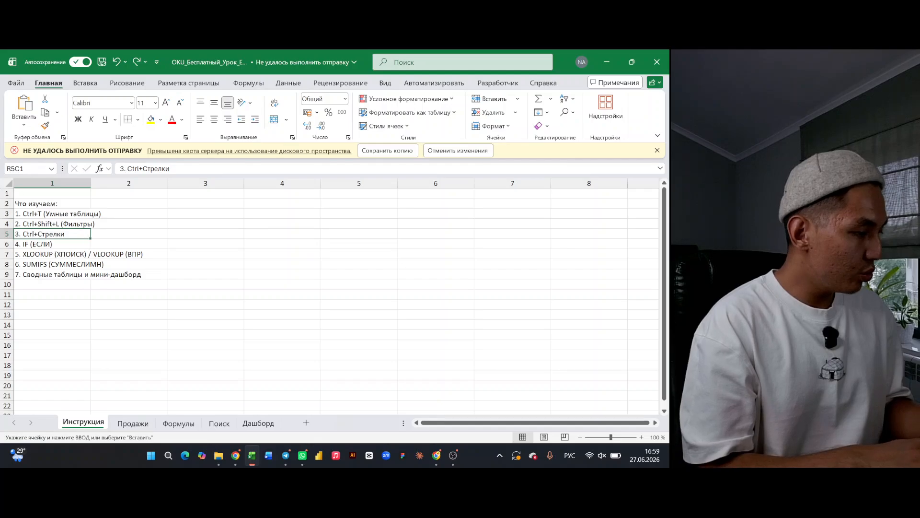
pyautogui.click(56, 244)
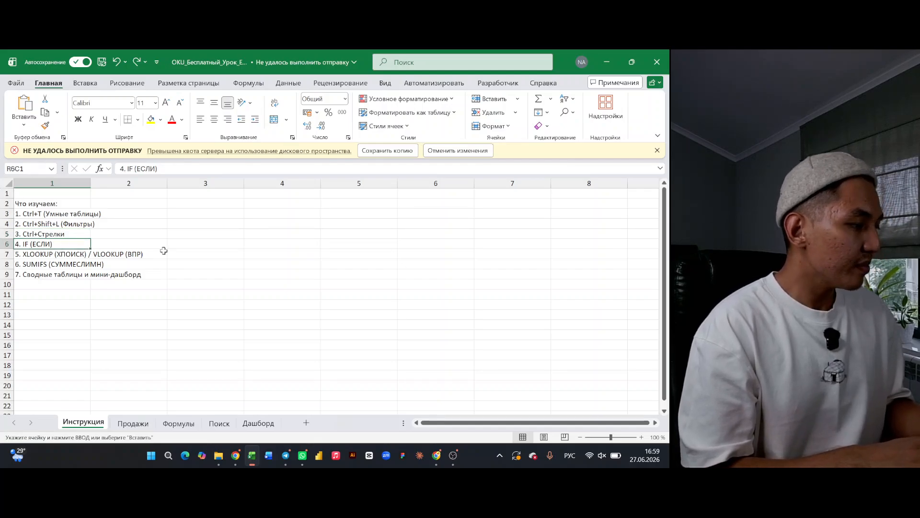
pyautogui.click(134, 424)
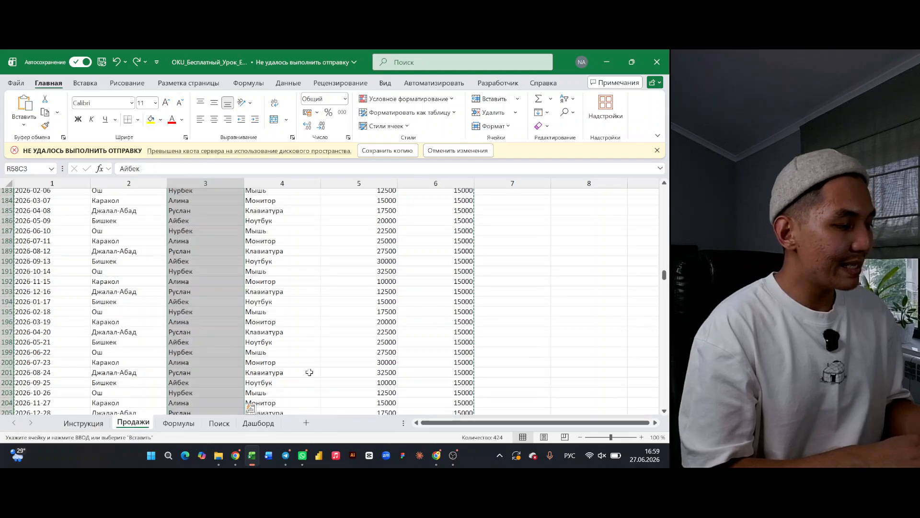
# - Open the Формулы sheet, select the first Статус cell to show its formula, and dismiss the failed-upload notice
pyautogui.click(173, 425)
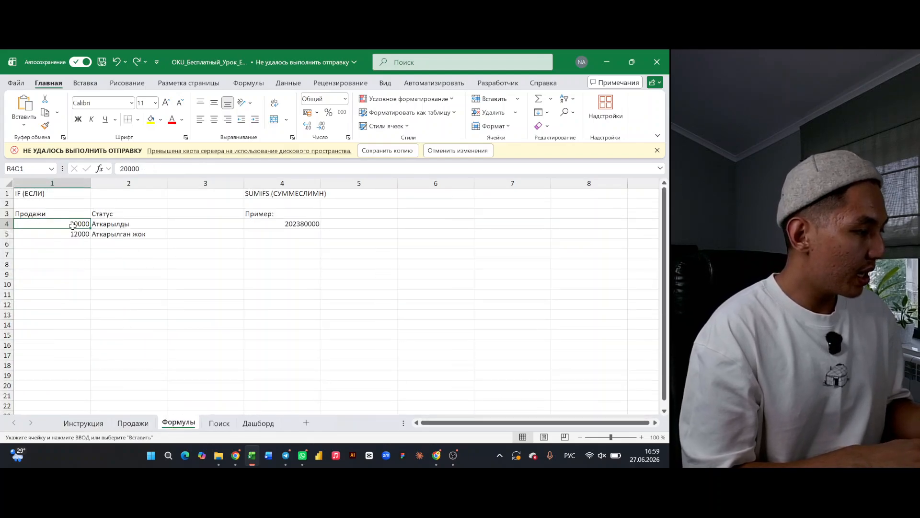
pyautogui.click(105, 225)
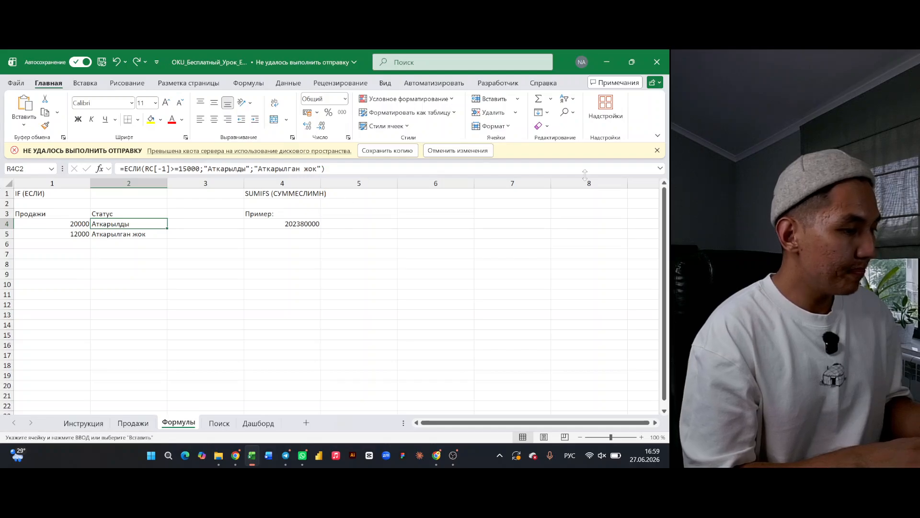
pyautogui.click(657, 151)
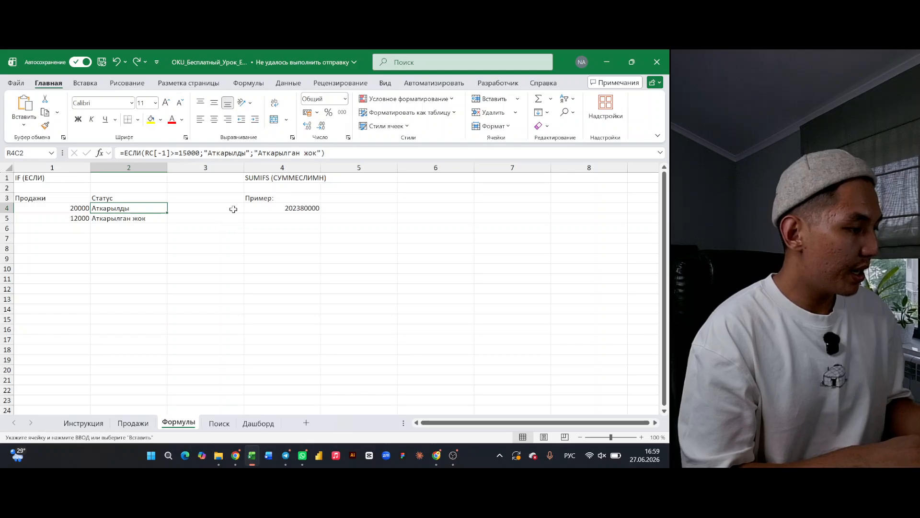
pyautogui.click(185, 165)
pyautogui.rightClick(185, 165)
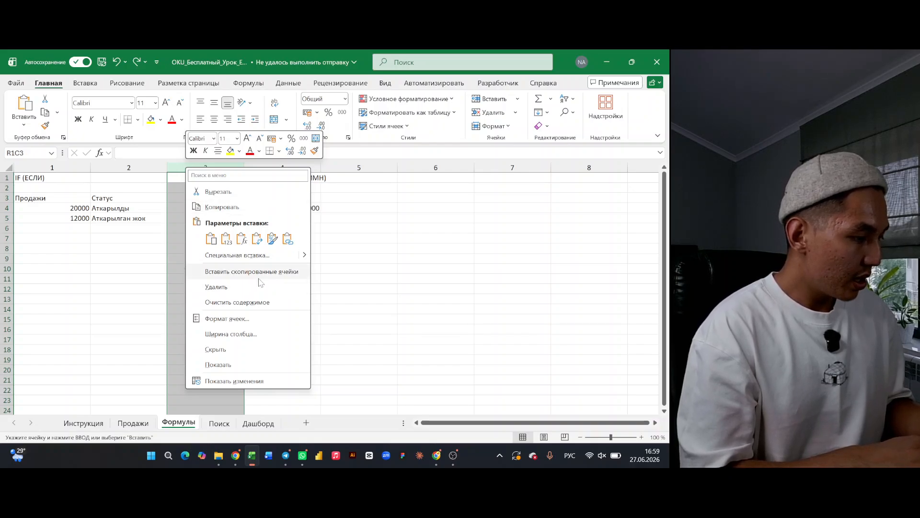
pyautogui.click(348, 309)
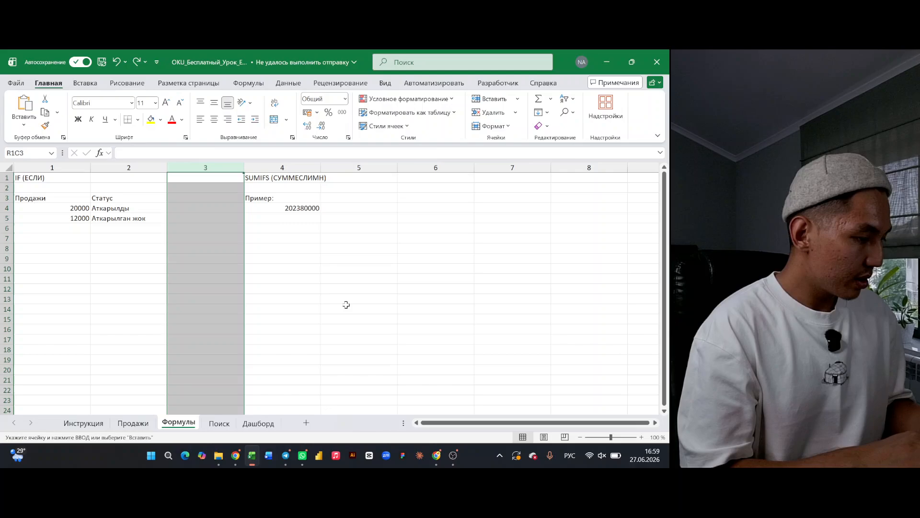
pyautogui.click(150, 167)
pyautogui.rightClick(150, 169)
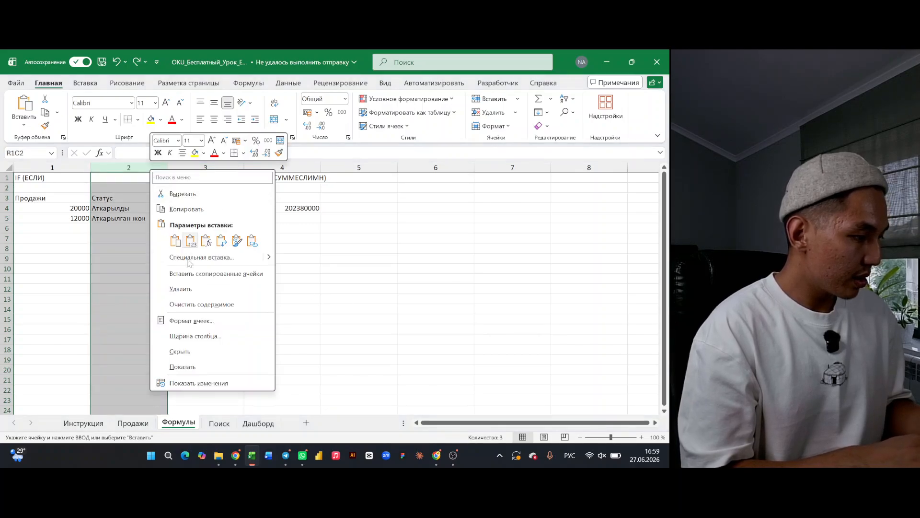
pyautogui.click(345, 286)
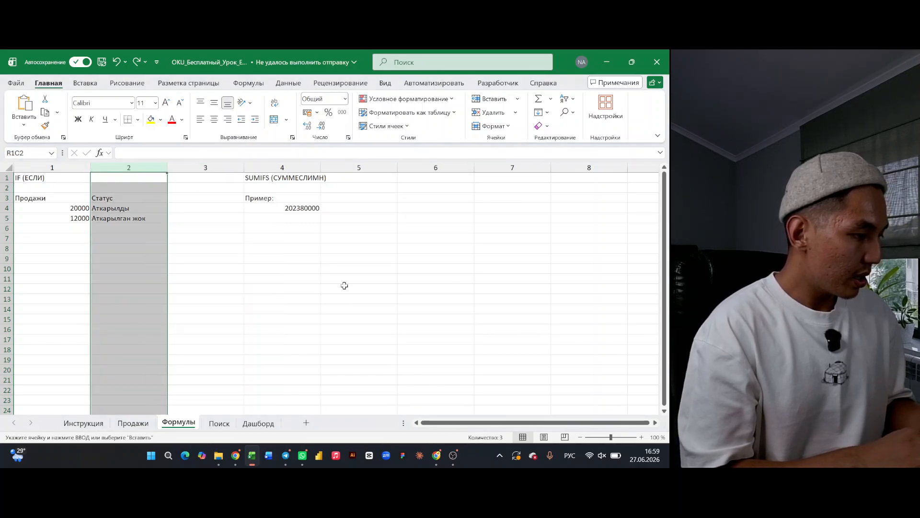
# - Examine the ЕСЛИ formulas in both Статус cells and the Продажи value in row 4
pyautogui.click(137, 258)
pyautogui.click(108, 206)
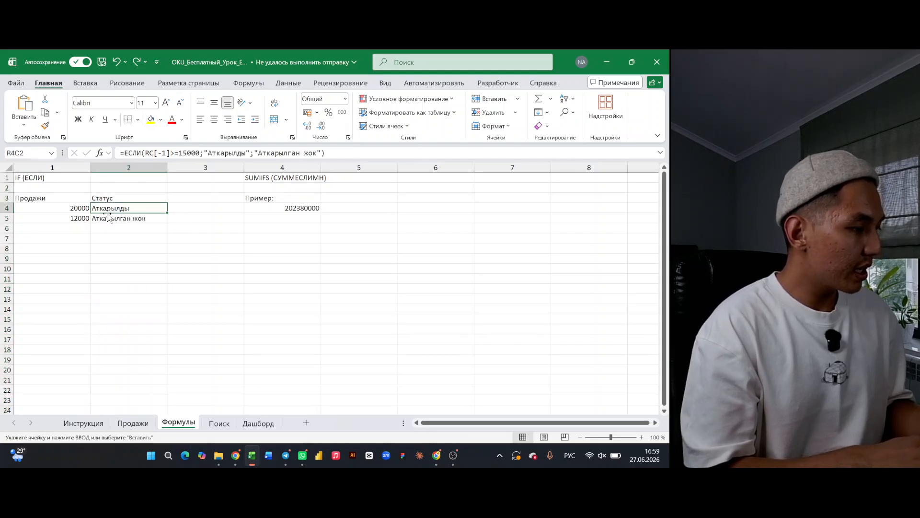
pyautogui.click(104, 218)
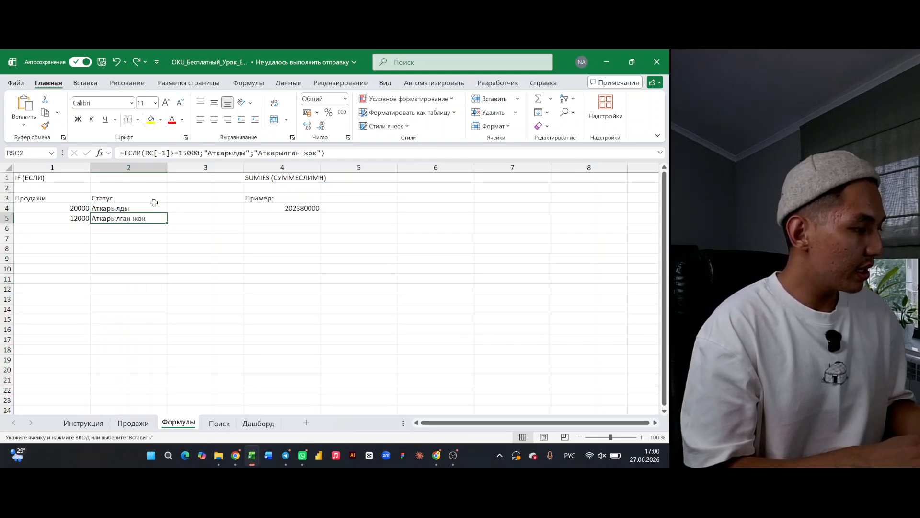
pyautogui.click(115, 207)
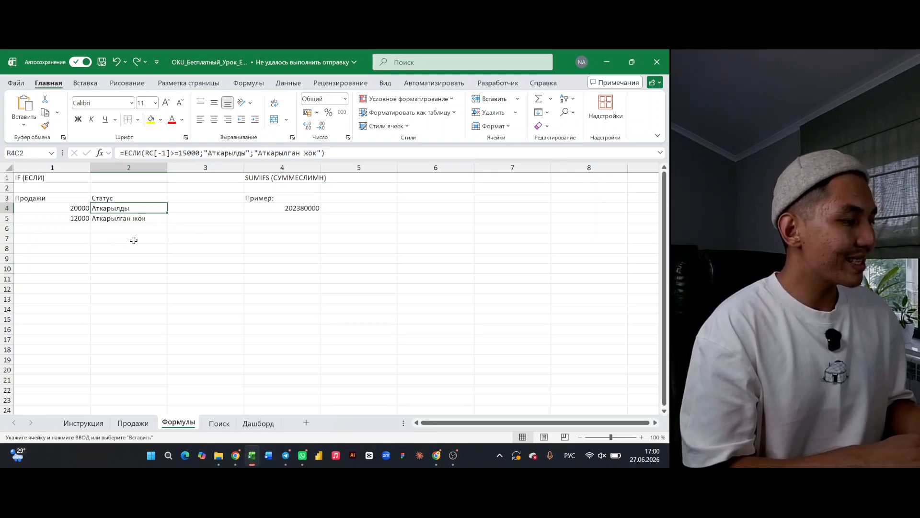
pyautogui.click(78, 209)
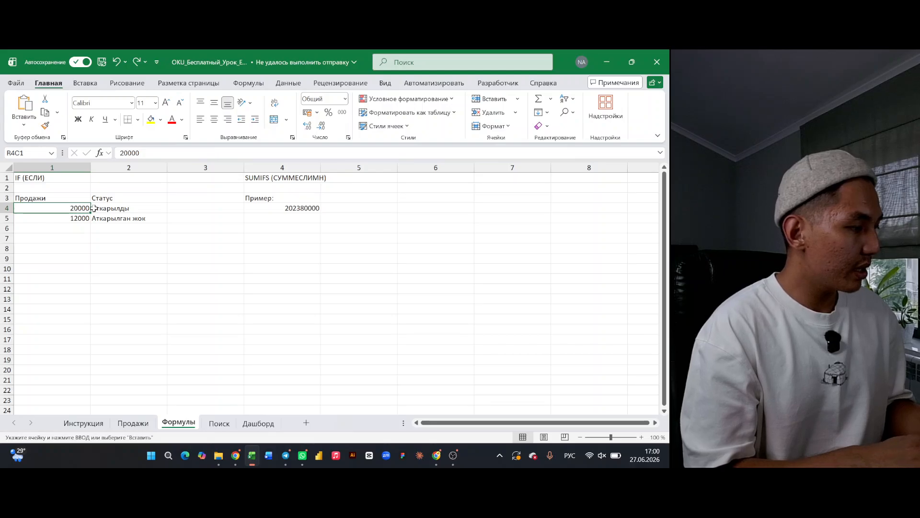
pyautogui.click(118, 207)
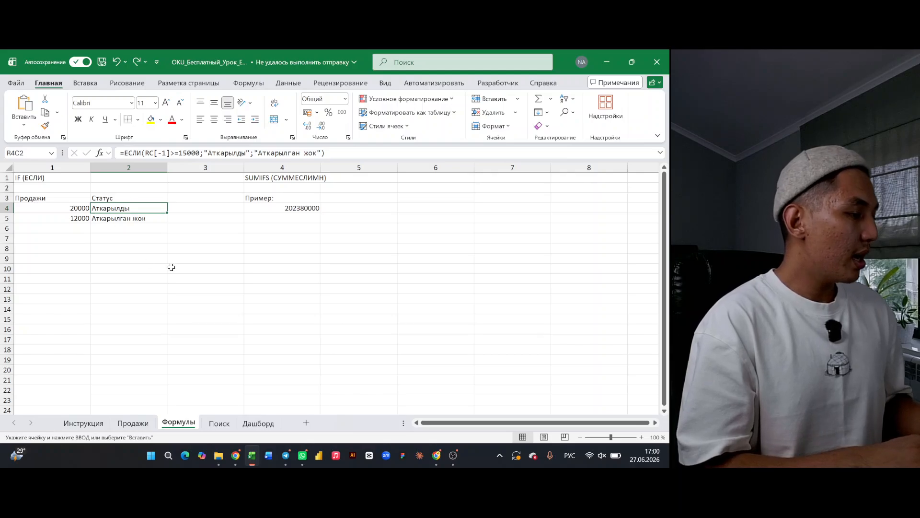
pyautogui.click(122, 239)
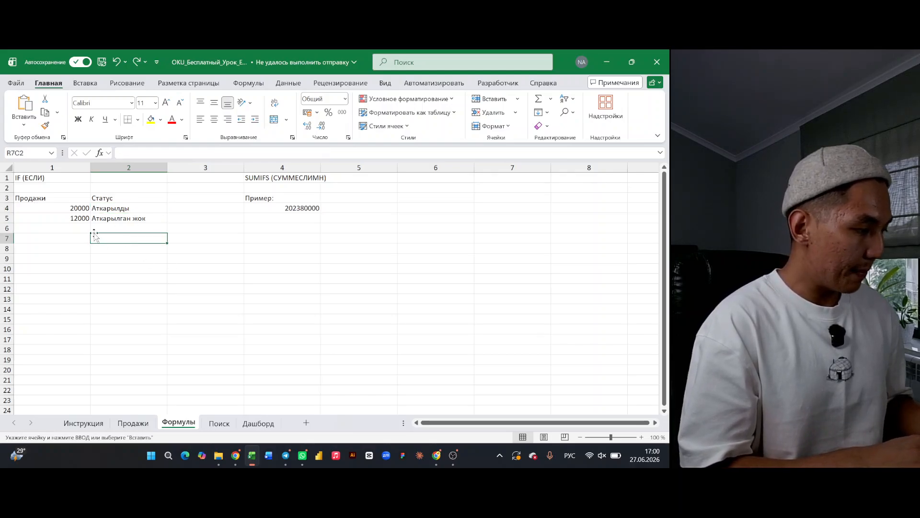
# - Move the two Статус formulas in rows 4–5 to column 3 and check the moved row 4 formula
pyautogui.click(105, 209)
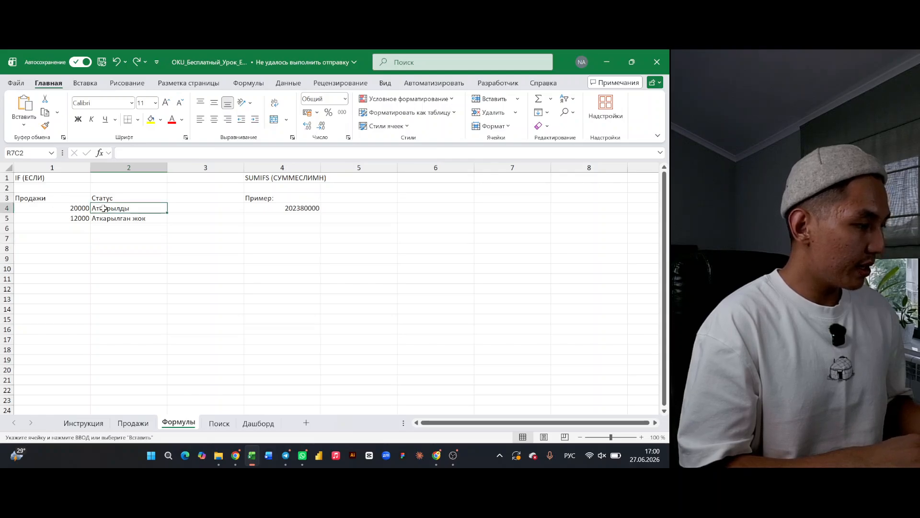
pyautogui.click(135, 219)
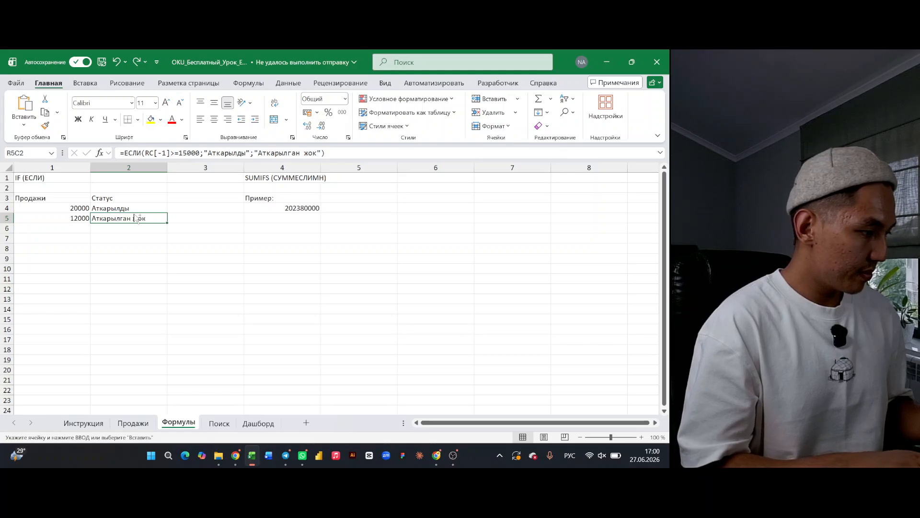
pyautogui.moveTo(136, 218); pyautogui.dragTo(212, 208)
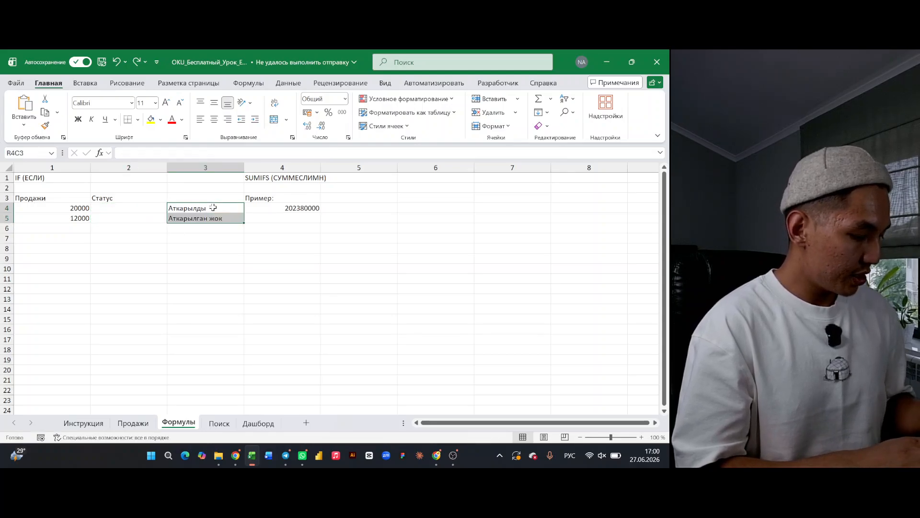
pyautogui.click(156, 258)
pyautogui.click(184, 208)
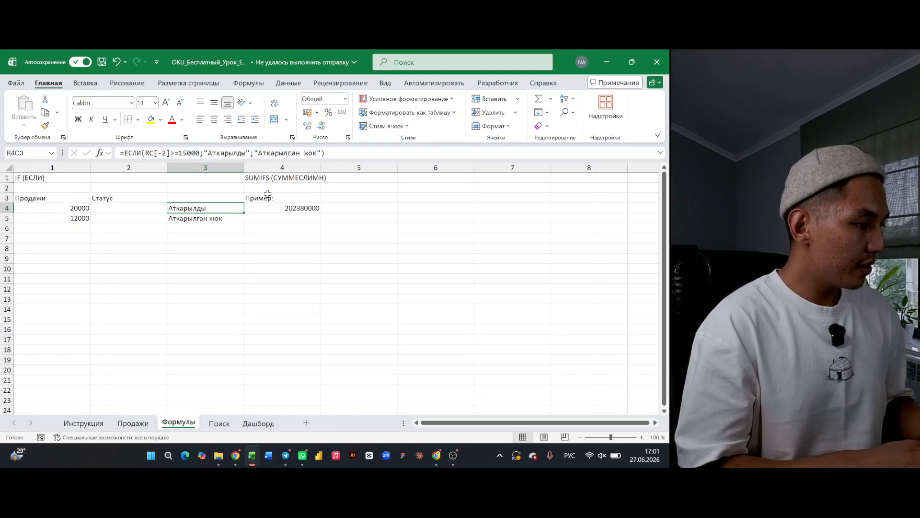
# - Start a new formula with the ЕСЛИ function in the emptied Статус cell of row 4
pyautogui.click(135, 209)
pyautogui.write('=Е')
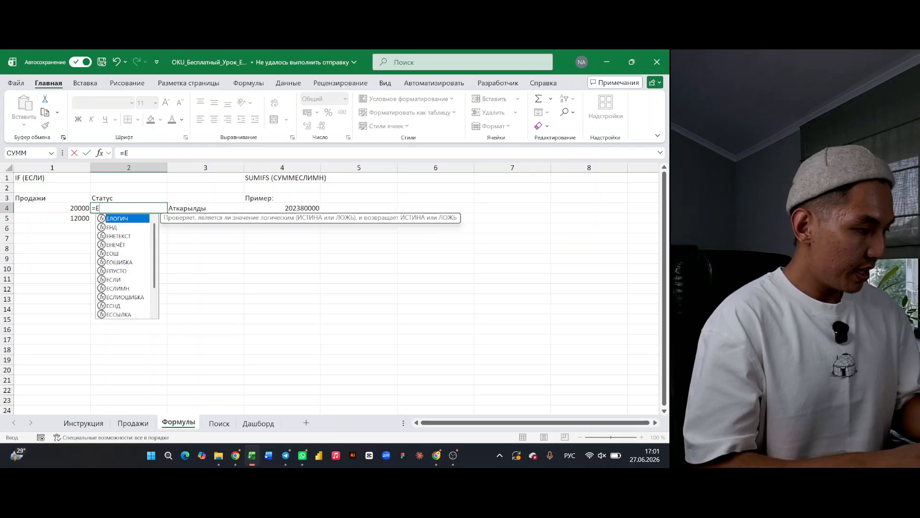
pyautogui.write('с')
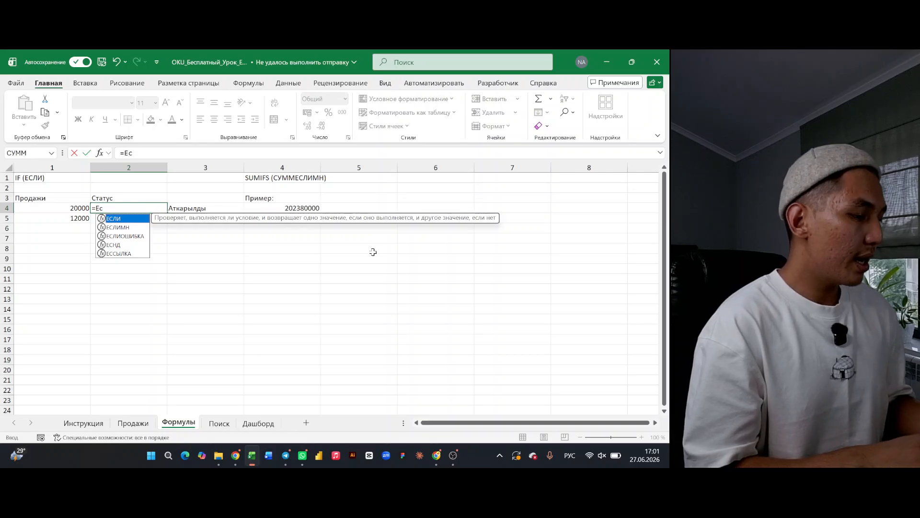
pyautogui.doubleClick(116, 220)
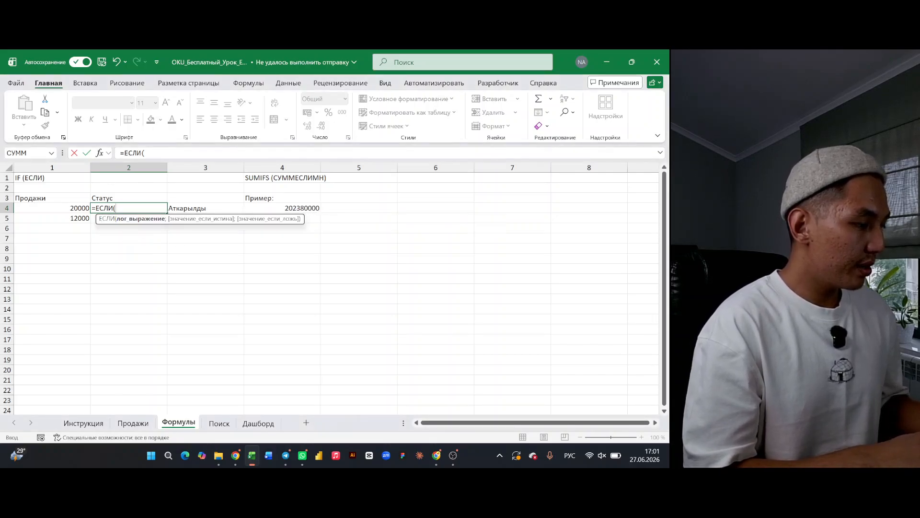
# - Set the ЕСЛИ condition to test whether the Продажи value in row 4 is greater than 15000
pyautogui.click(77, 208)
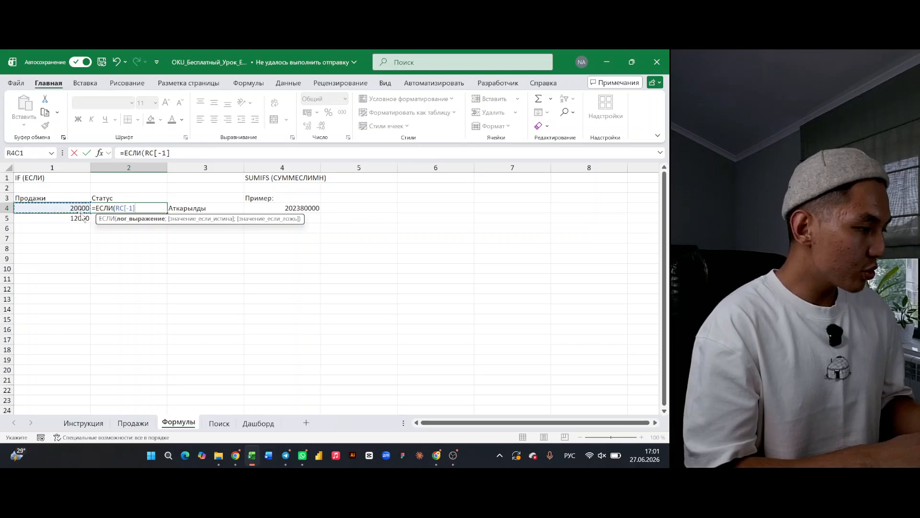
pyautogui.hotkey('alt', 'shift')
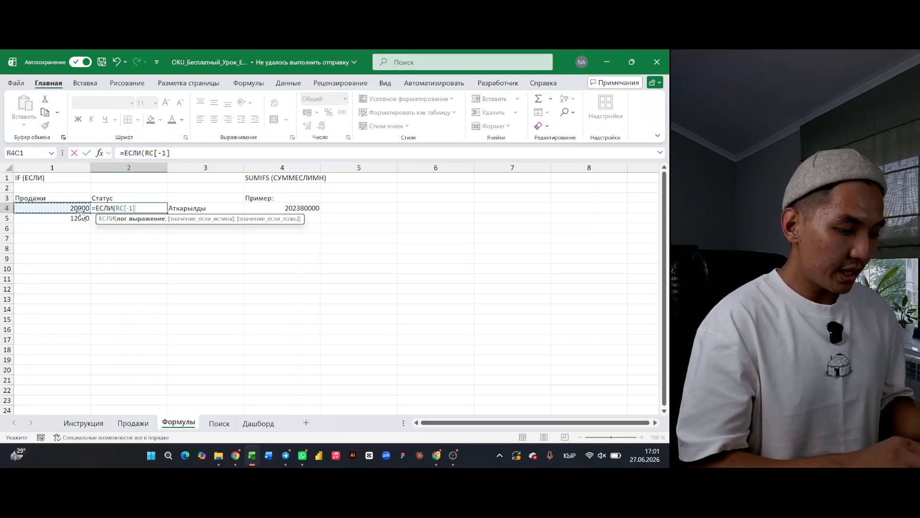
pyautogui.press('alt')
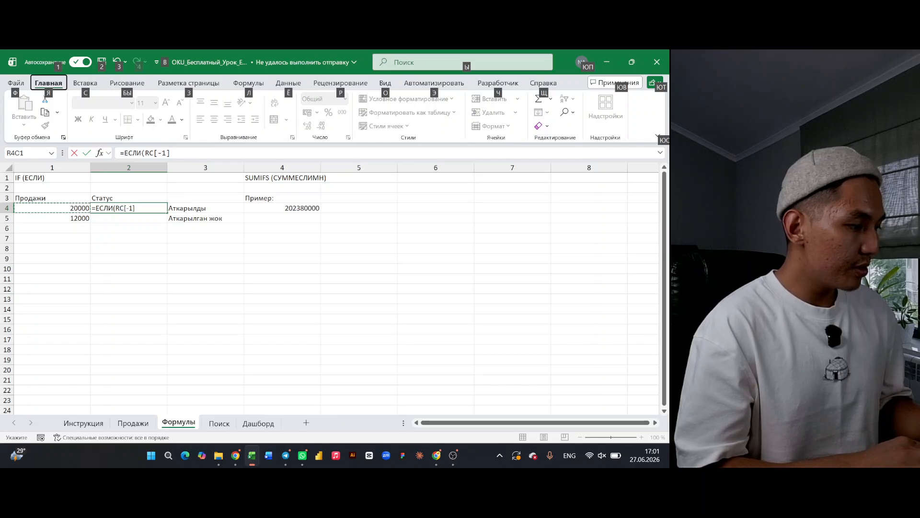
pyautogui.press('Escape')
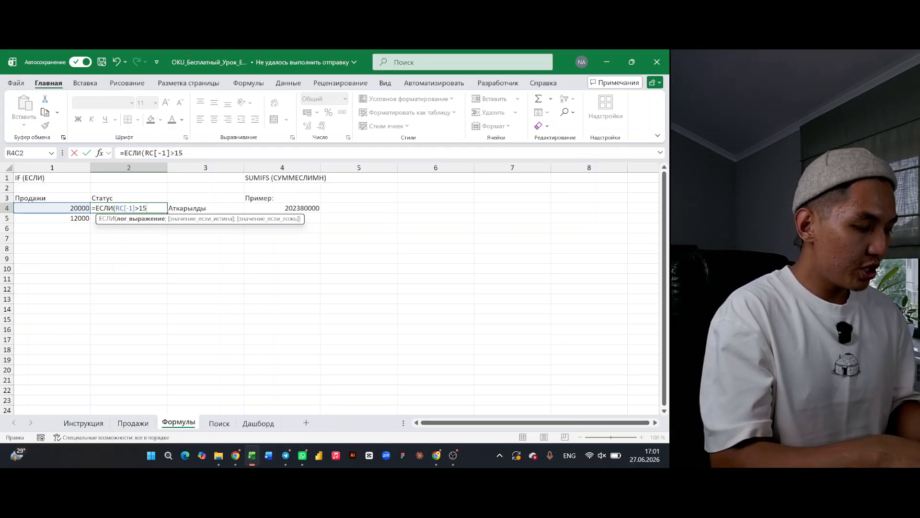
pyautogui.write('000')
# - Set the ЕСЛИ formula's value-if-true argument to the text "План толду"
pyautogui.hotkey('alt', 'shift')
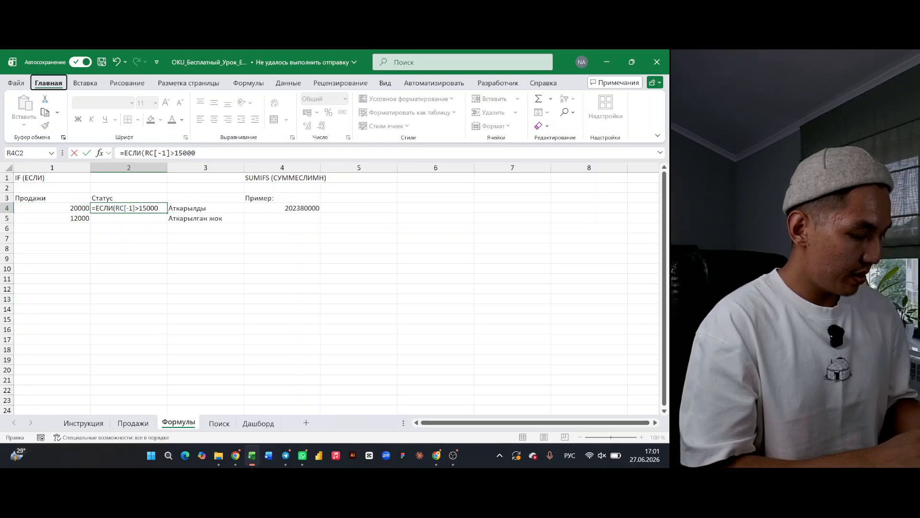
pyautogui.press('Escape')
pyautogui.write(';')
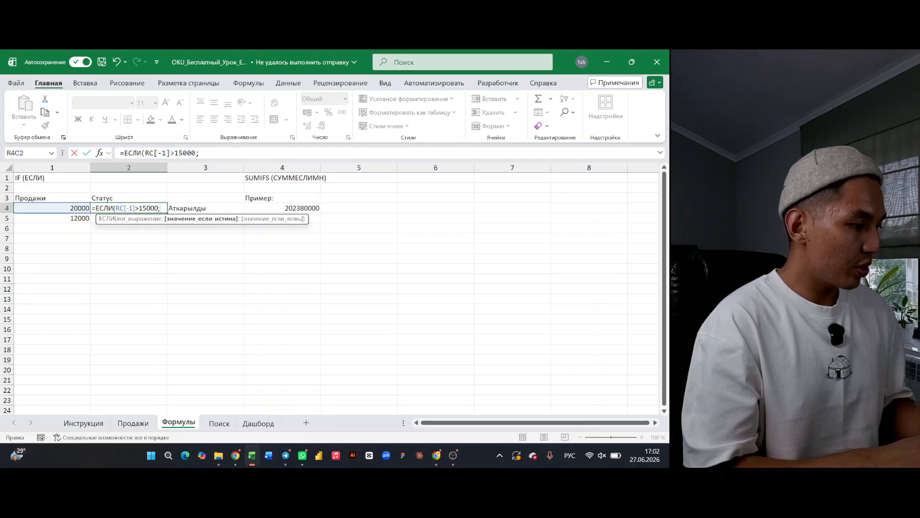
pyautogui.write('""')
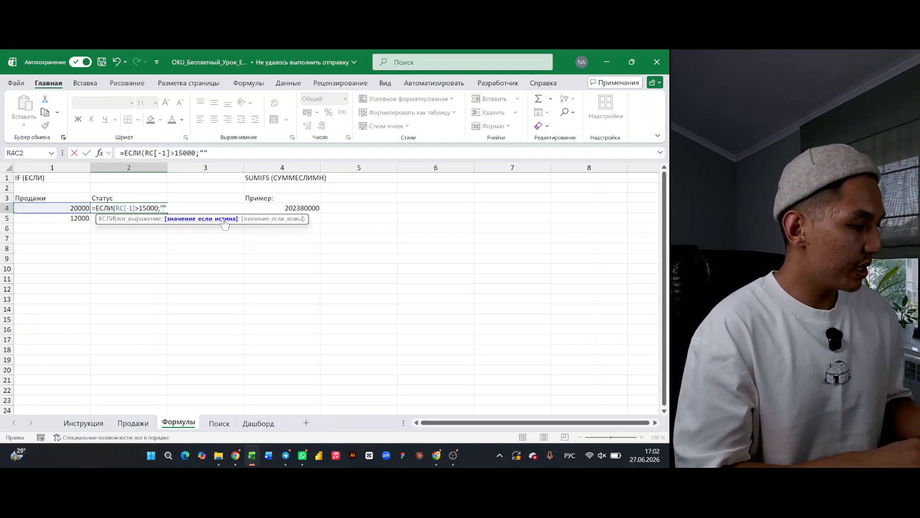
pyautogui.write('План')
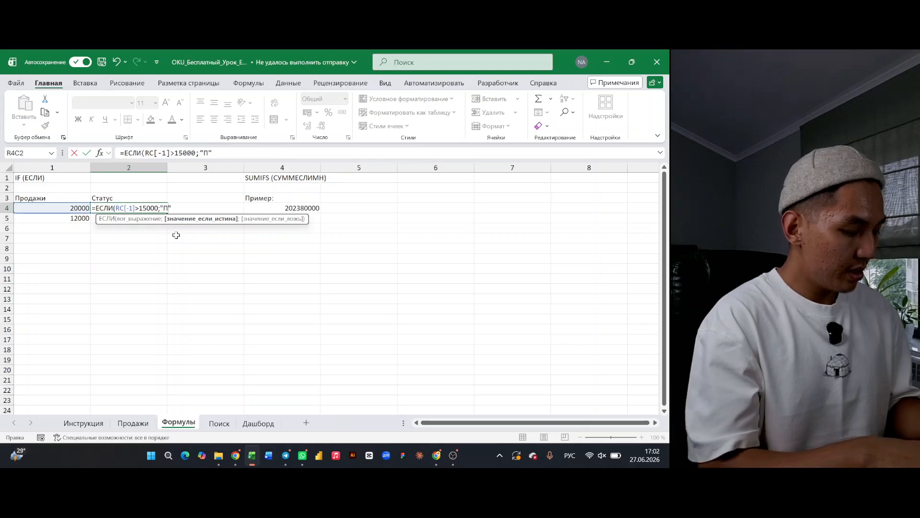
pyautogui.write(' толд')
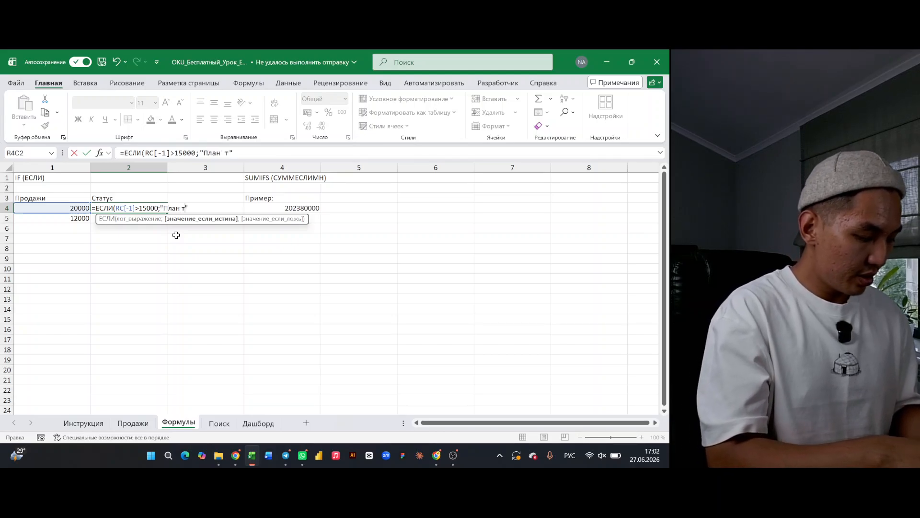
pyautogui.write('у"')
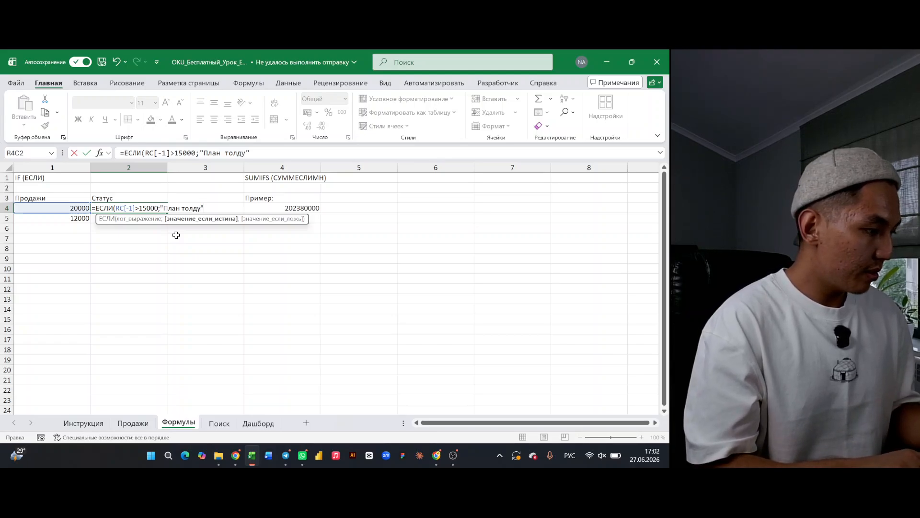
# - Set the value-if-false argument to "План толбоду" and complete the ЕСЛИ formula in row 4
pyautogui.write(';')
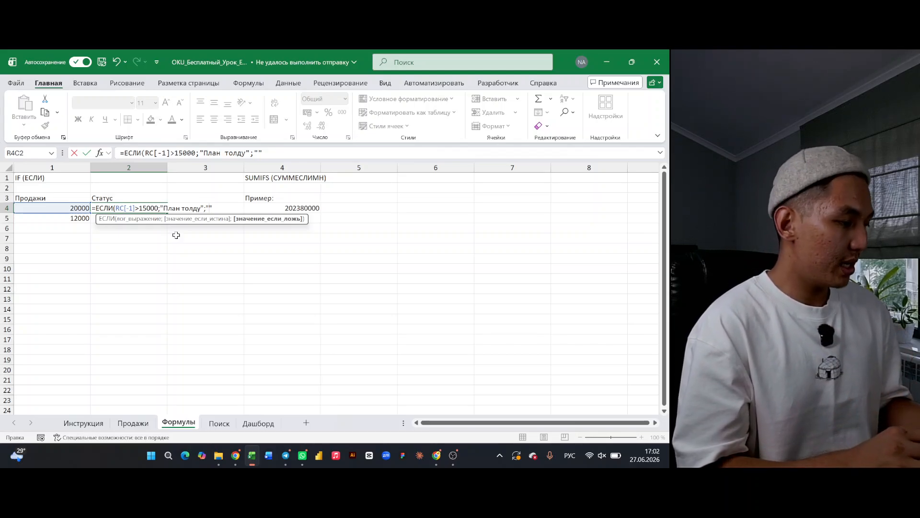
pyautogui.write('План ')
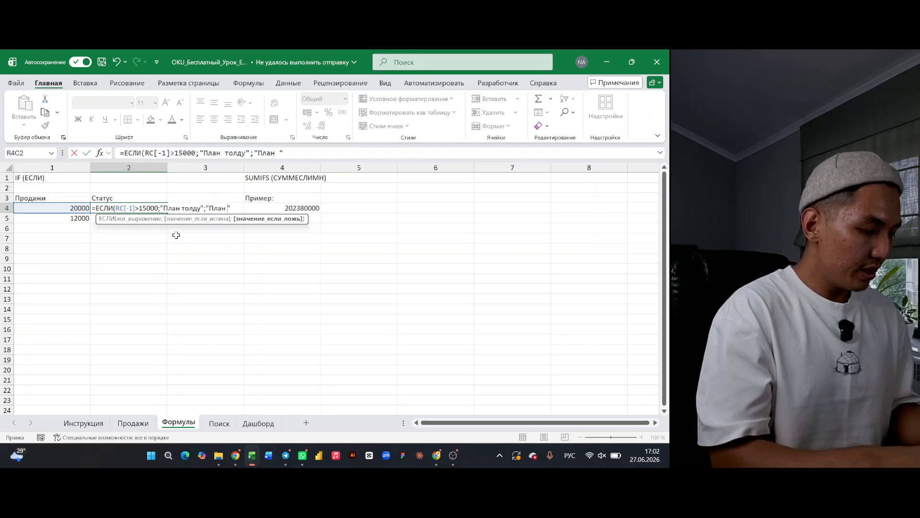
pyautogui.write('толбоду"')
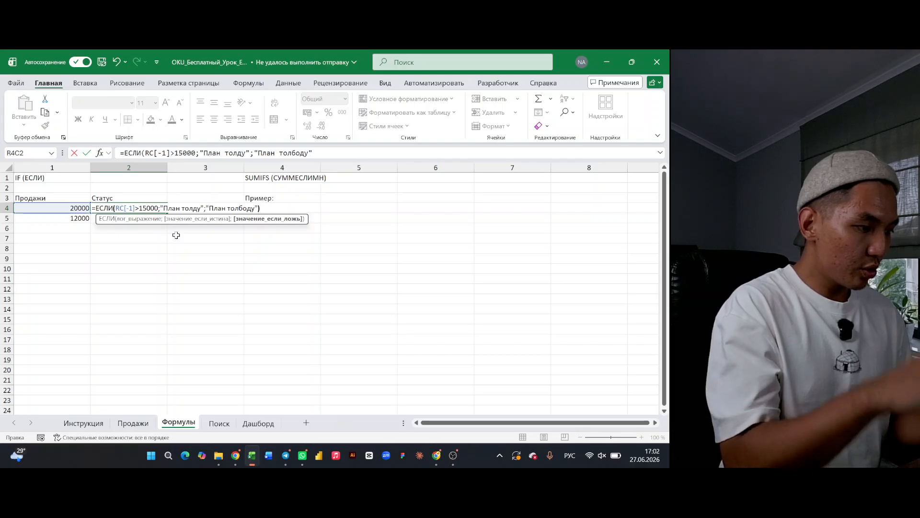
pyautogui.write(')')
pyautogui.press('Return')
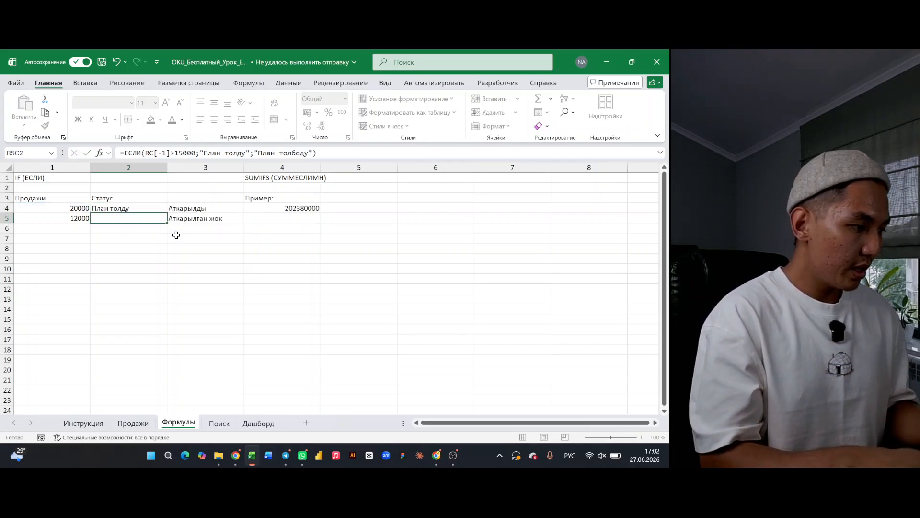
# - Check the new Статус formula in row 4 and copy it down to row 5
pyautogui.click(106, 207)
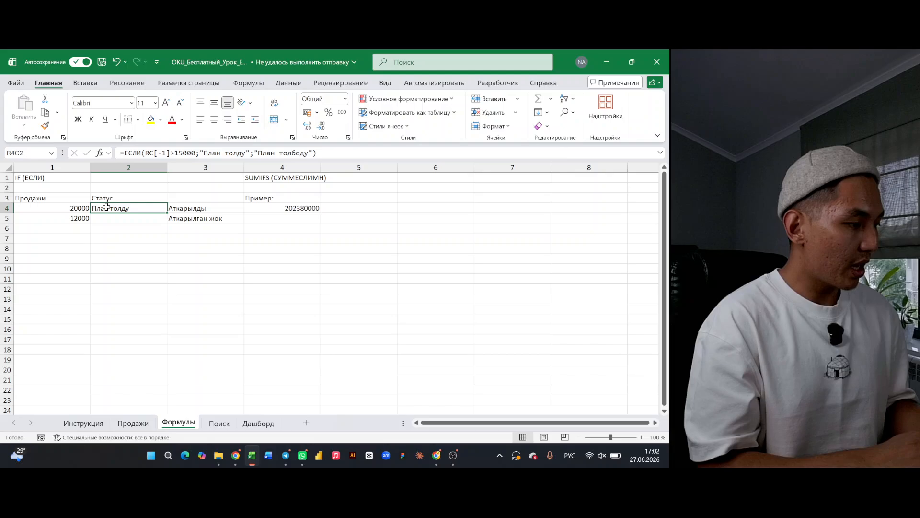
pyautogui.click(75, 211)
pyautogui.click(142, 204)
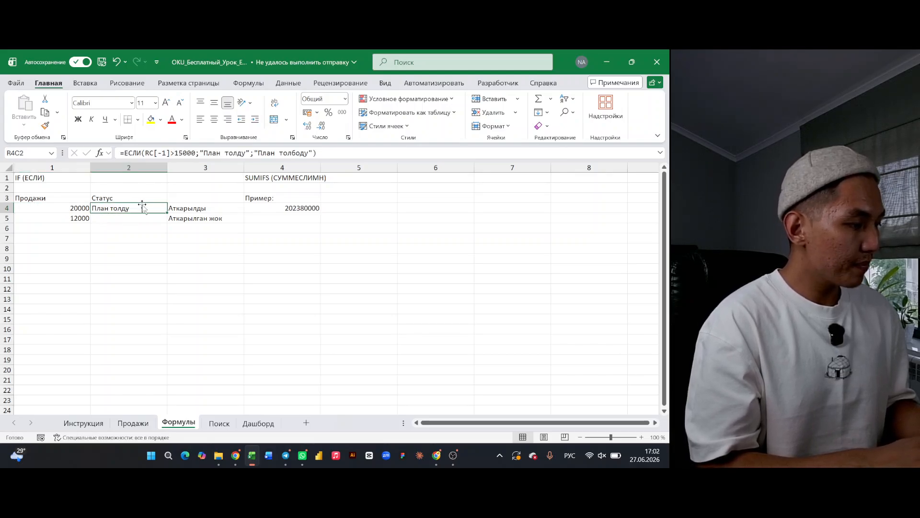
pyautogui.moveTo(166, 212); pyautogui.dragTo(166, 221)
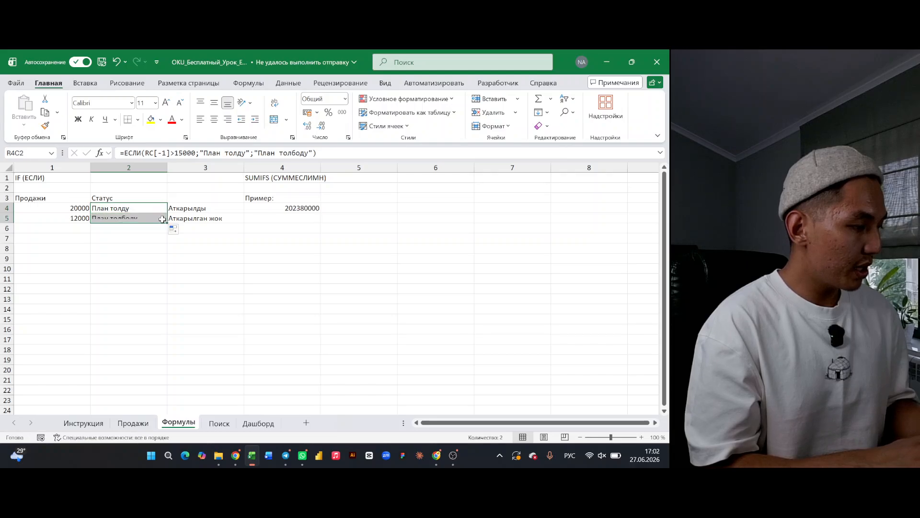
# - Change the Продажи value in row 4 to 2000 to test the status formula
pyautogui.click(77, 209)
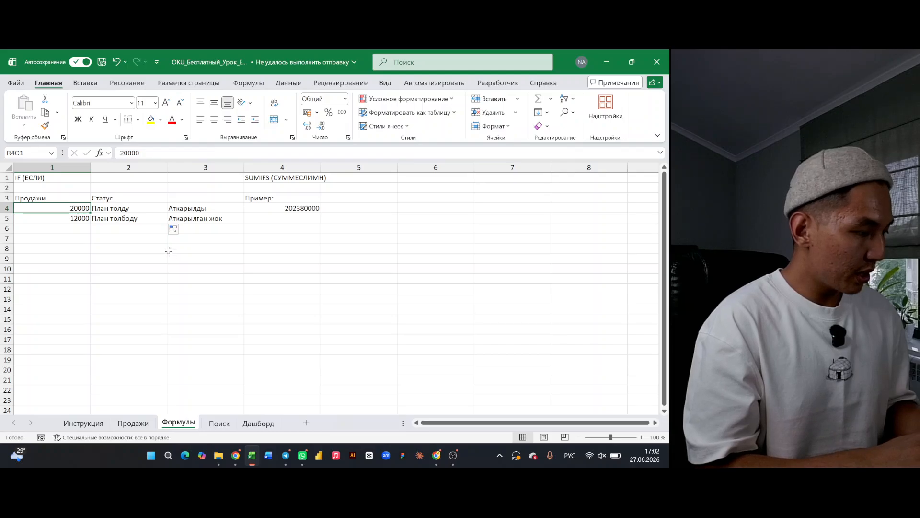
pyautogui.click(165, 153)
pyautogui.press('BackSpace')
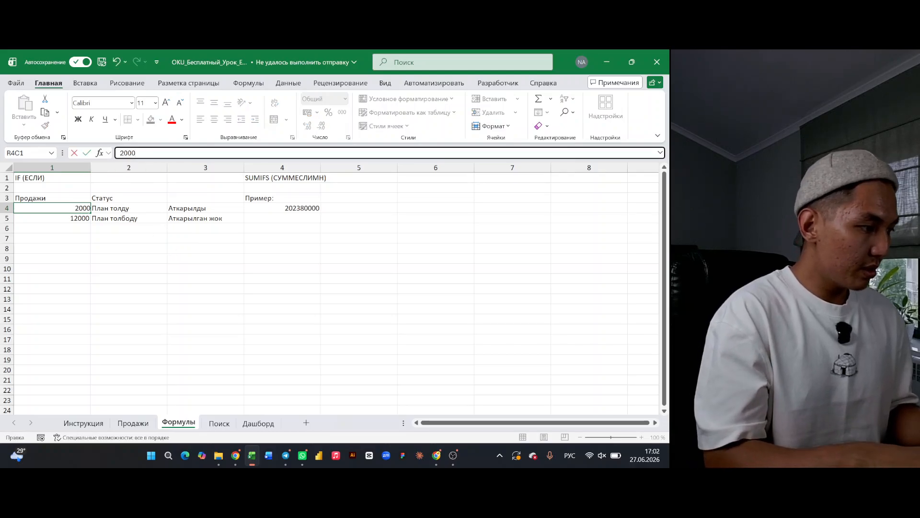
pyautogui.press('Return')
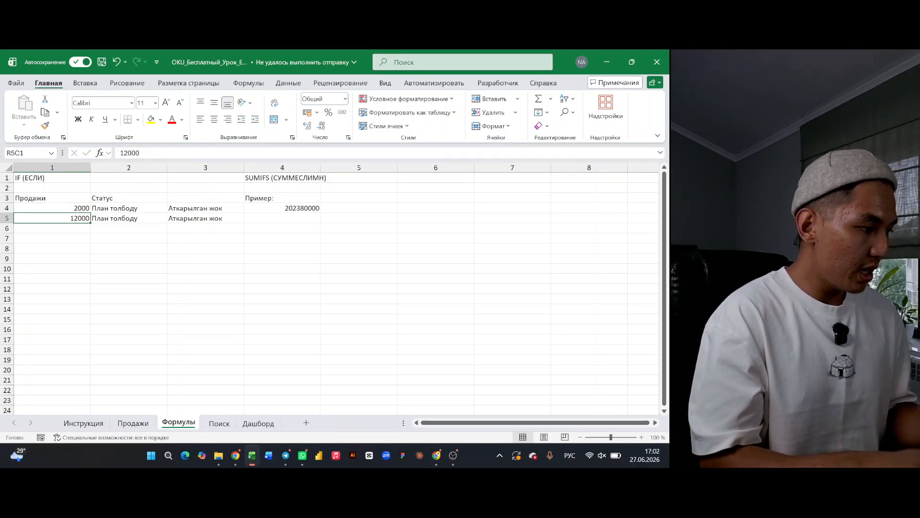
# - Change the Продажи value in row 5 to 120000
pyautogui.click(123, 208)
pyautogui.click(84, 220)
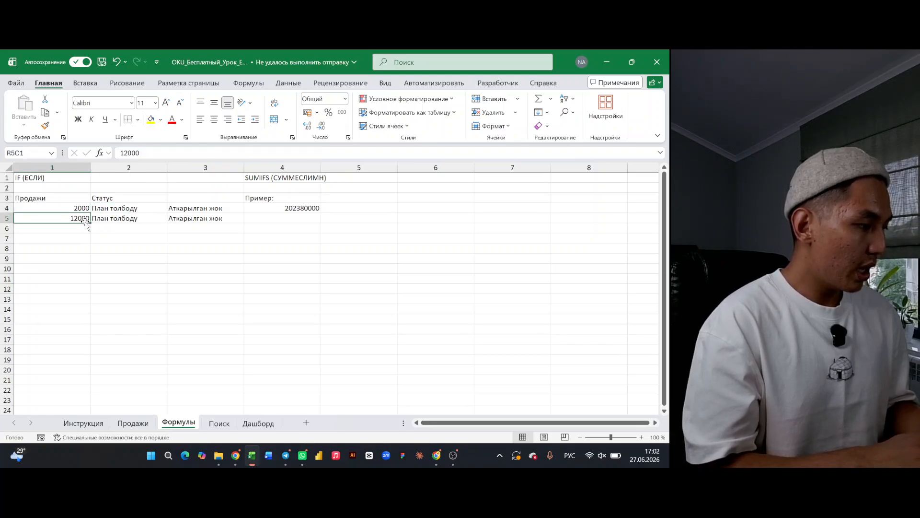
pyautogui.click(145, 152)
pyautogui.write('0')
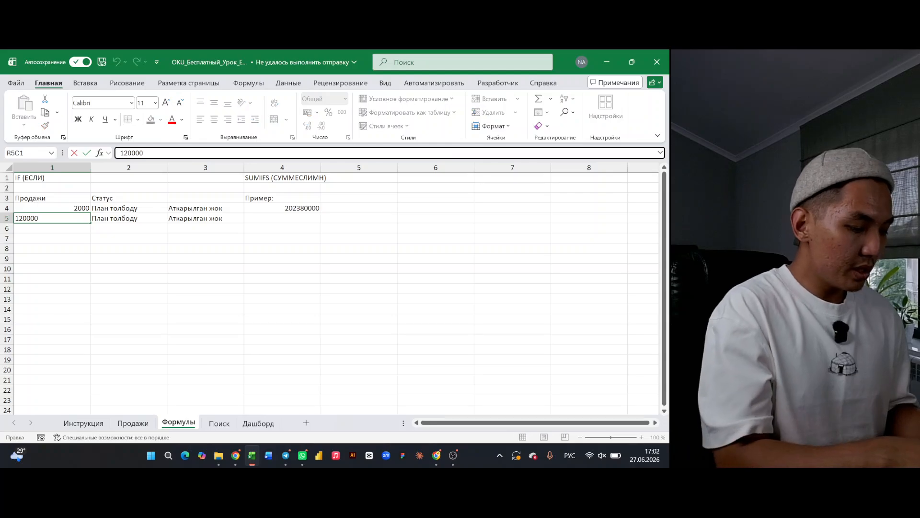
pyautogui.press('Return')
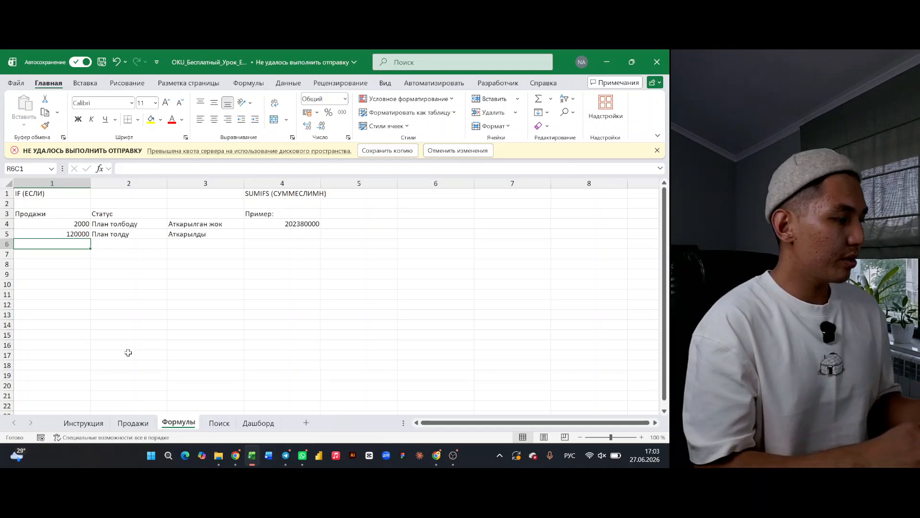
# - Convert the entire data range on the Продажи sheet, including its header row, into an Excel table
pyautogui.click(133, 423)
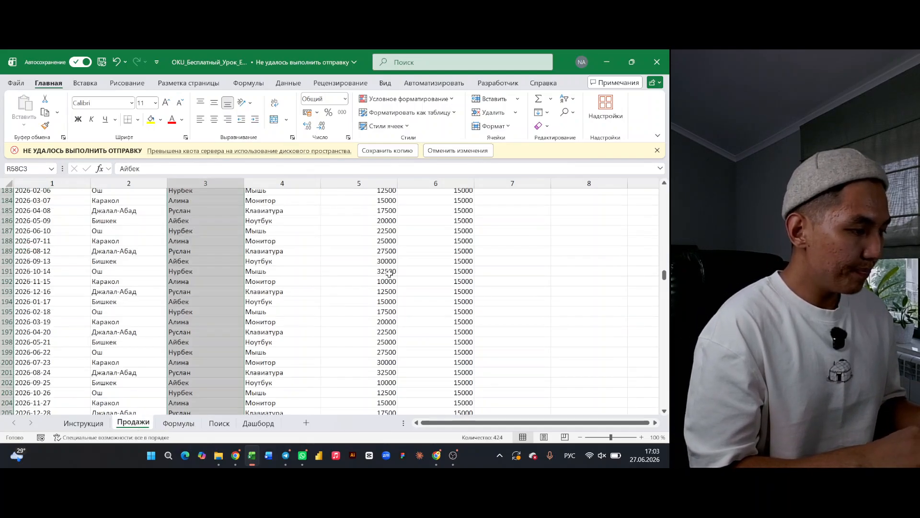
pyautogui.scroll(20, 389, 273)
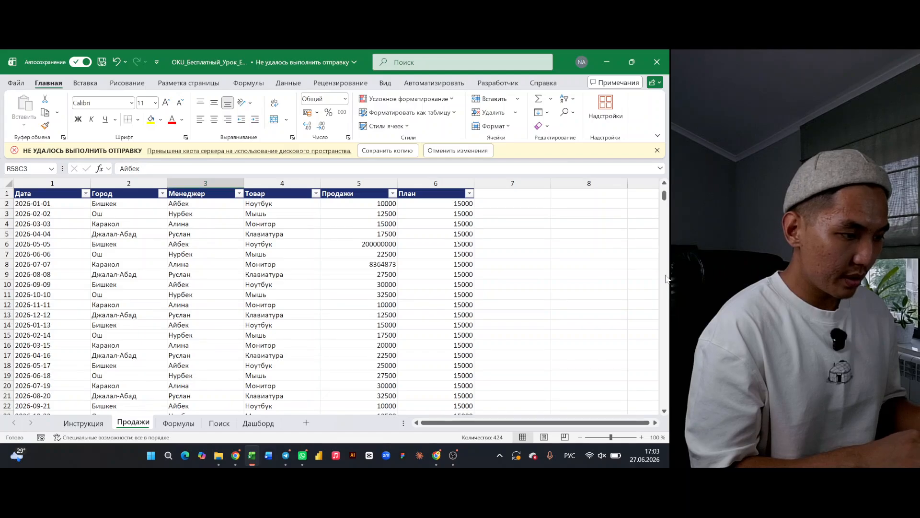
pyautogui.scroll(-6, 666, 278)
pyautogui.scroll(6, 665, 278)
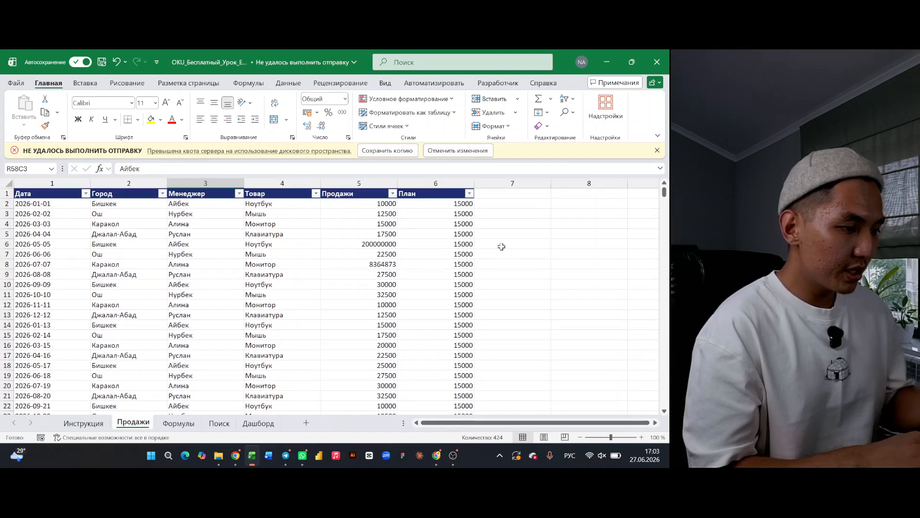
pyautogui.click(369, 275)
pyautogui.hotkey('ctrl', 'a')
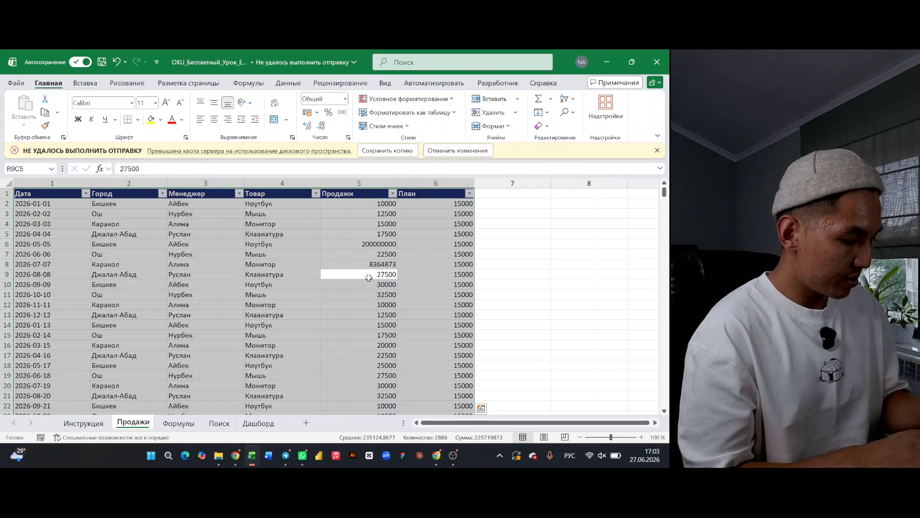
pyautogui.hotkey('ctrl', 't')
pyautogui.click(546, 255)
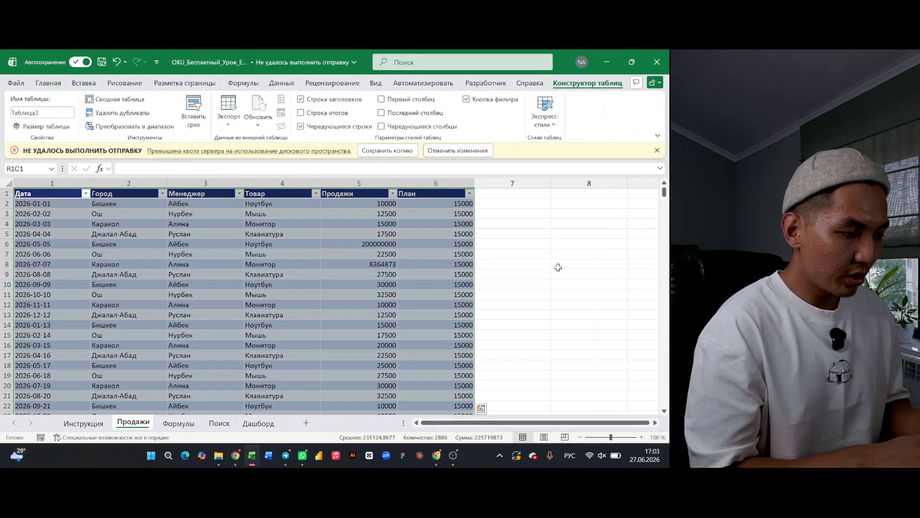
# - Add a new table column with the header "Плын Факт" directly after План
pyautogui.click(512, 239)
pyautogui.click(488, 192)
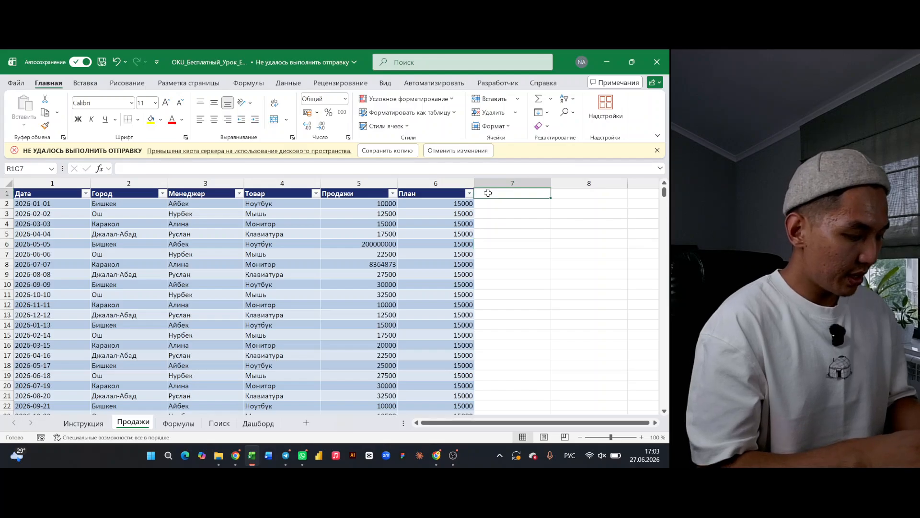
pyautogui.write('Пл')
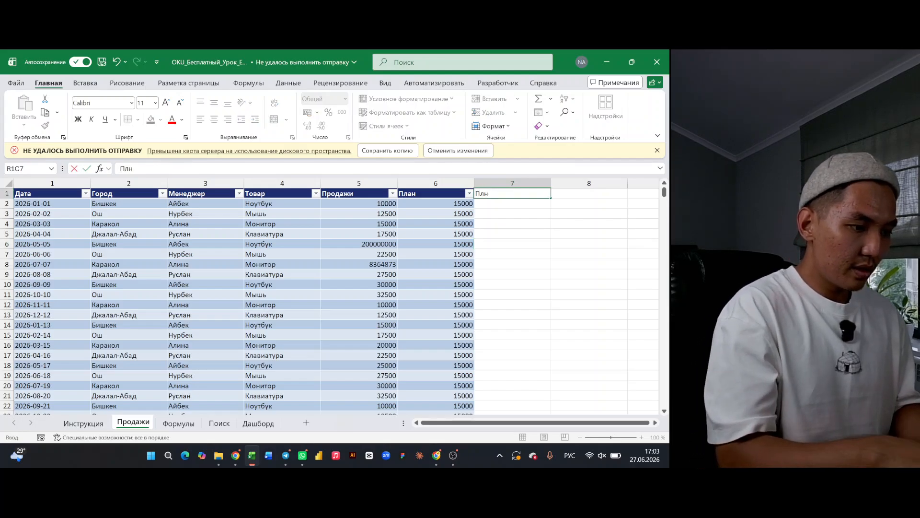
pyautogui.write('ын Ф')
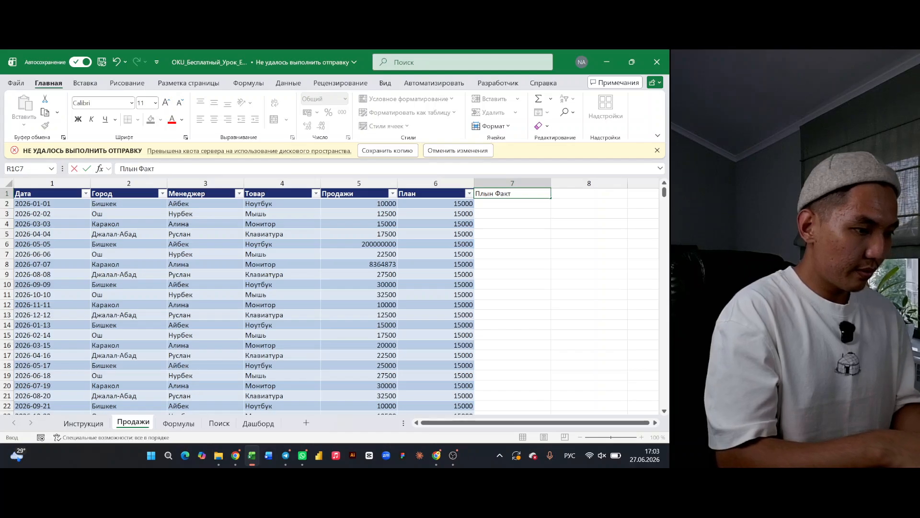
pyautogui.write('акт')
pyautogui.press('Return')
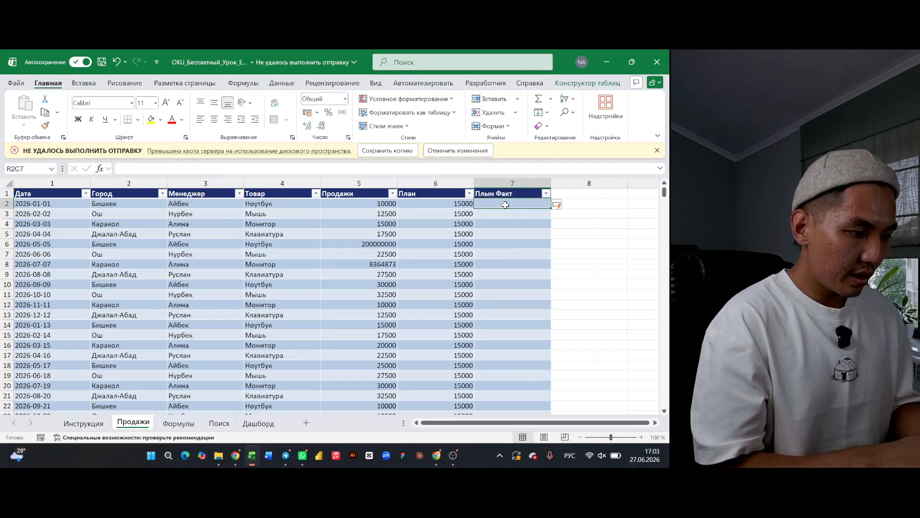
pyautogui.write('=')
pyautogui.click(450, 205)
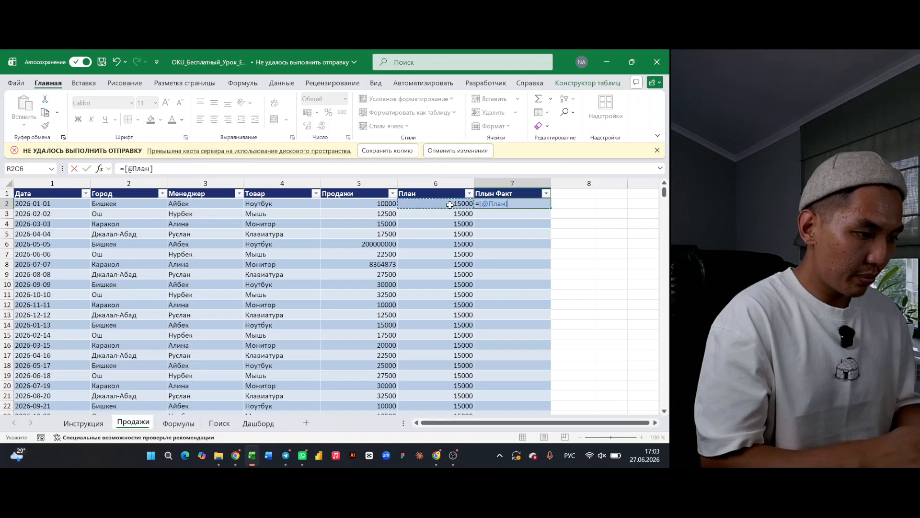
pyautogui.write('-')
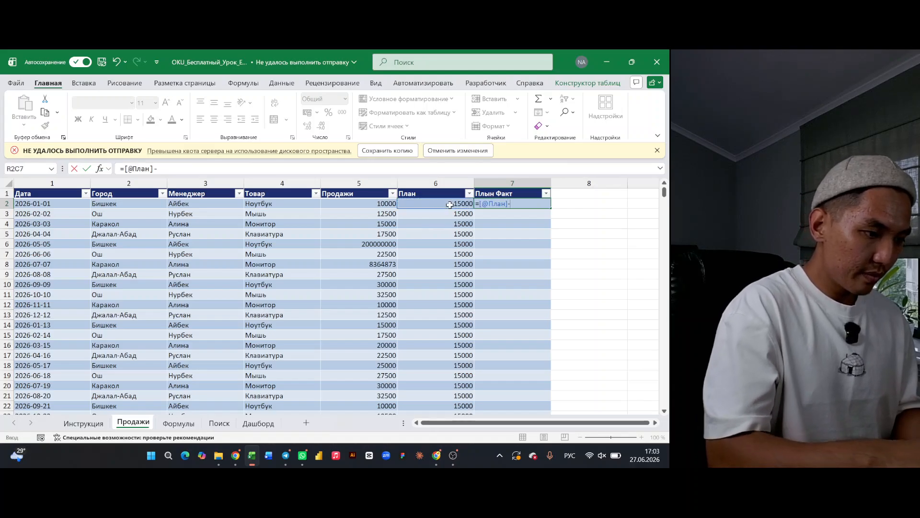
pyautogui.click(366, 205)
pyautogui.press('Return')
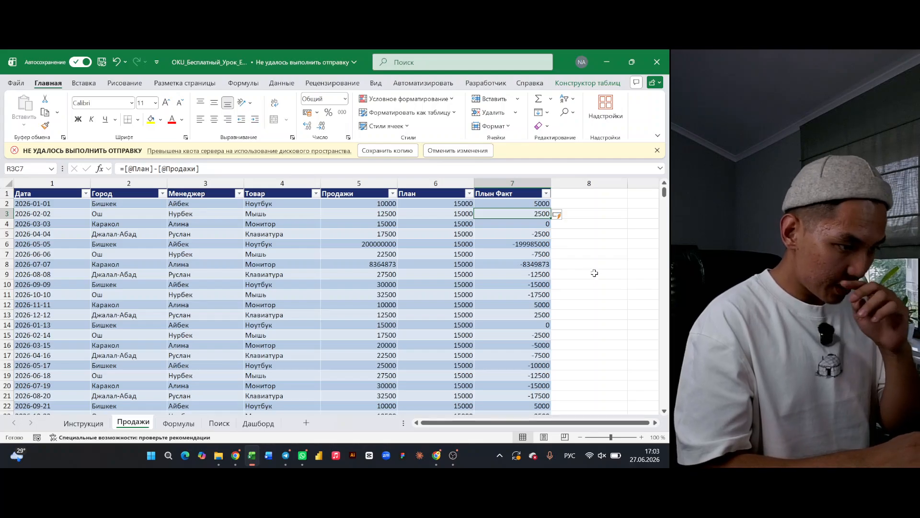
# - Add a new table column with the header "Риск" directly after Плын Факт
pyautogui.click(590, 194)
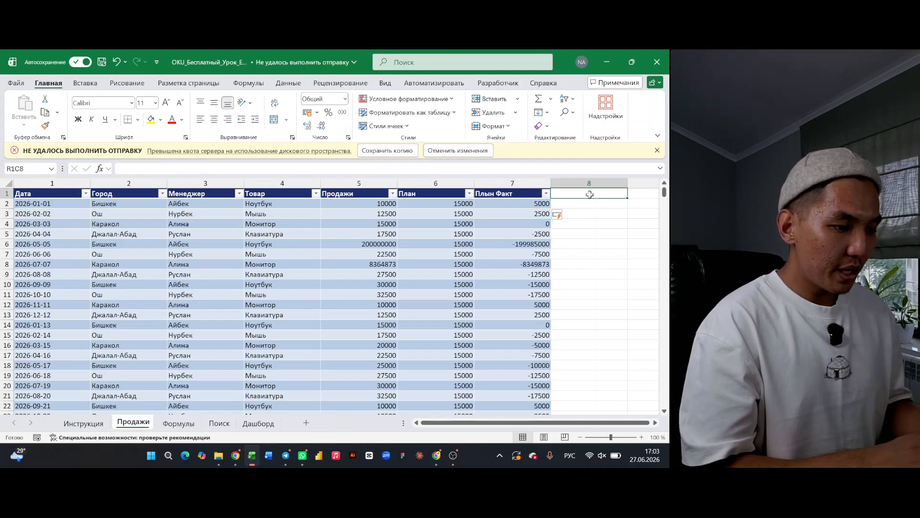
pyautogui.write('Риск')
pyautogui.press('Return')
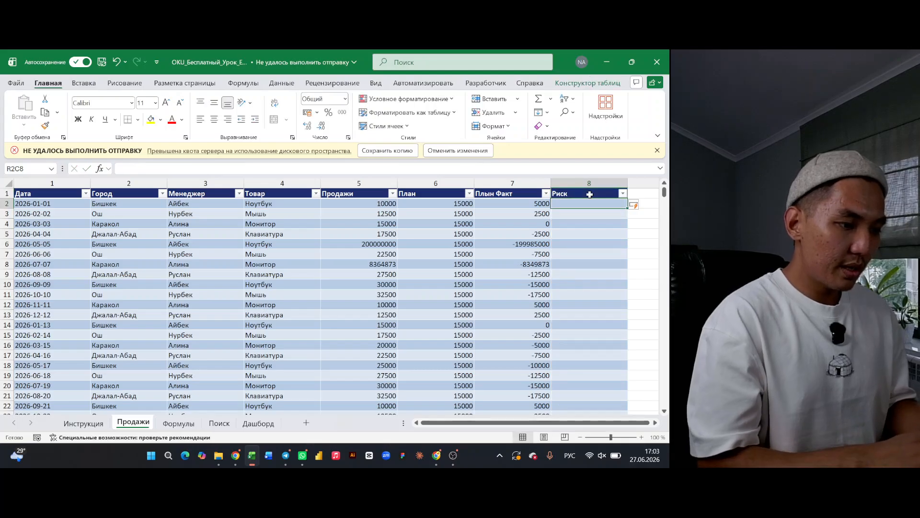
# - Start a formula in the first Риск cell that tests whether Плын Факт is above zero, =[@[Плын Факт]]>0
pyautogui.write('=')
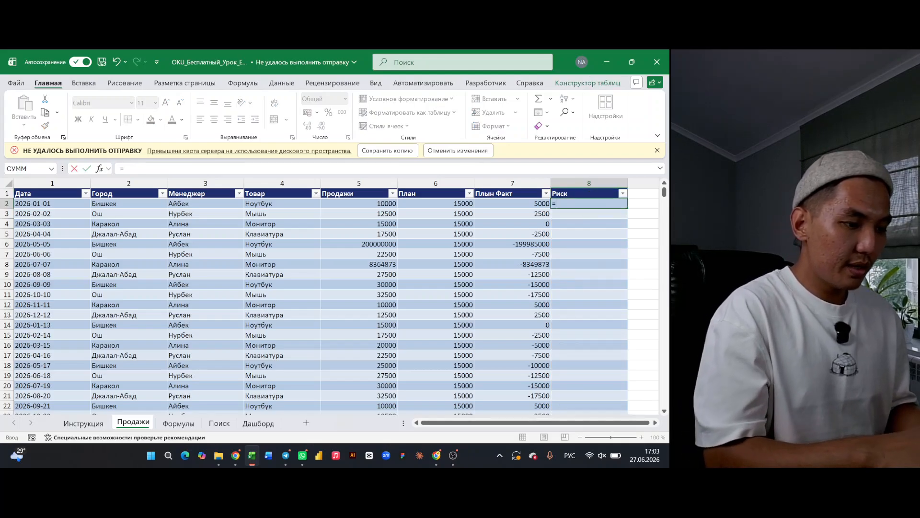
pyautogui.click(539, 204)
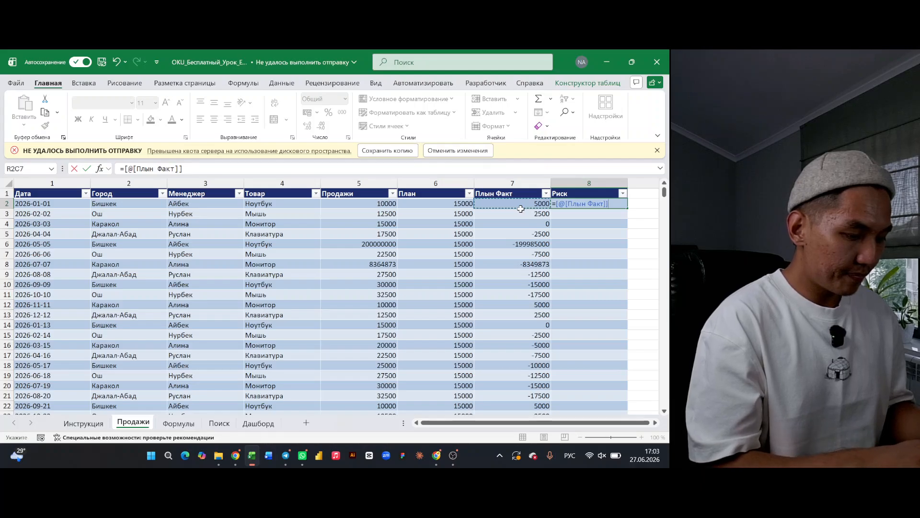
pyautogui.hotkey('alt', 'shift')
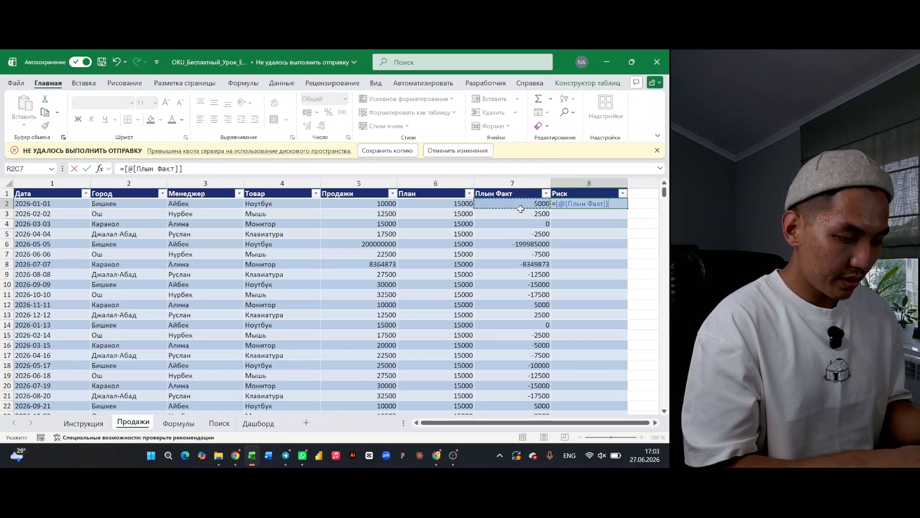
pyautogui.write('>')
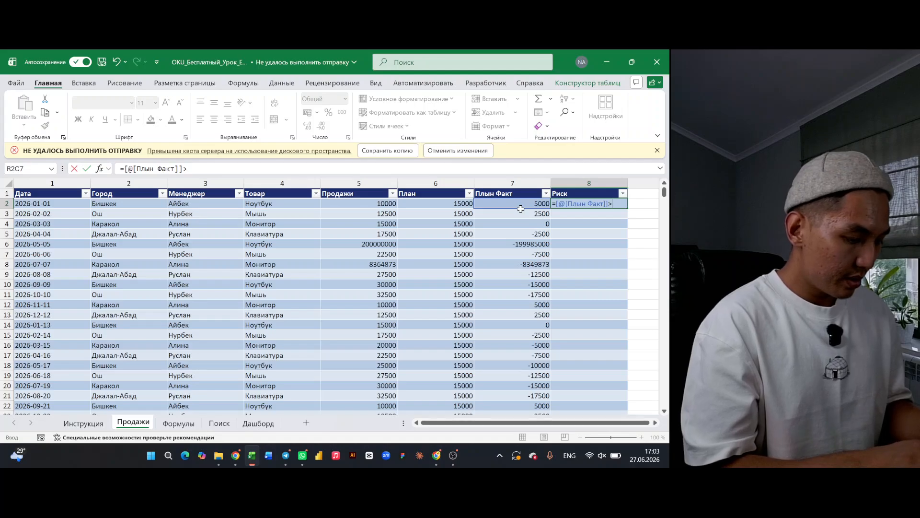
pyautogui.write('0')
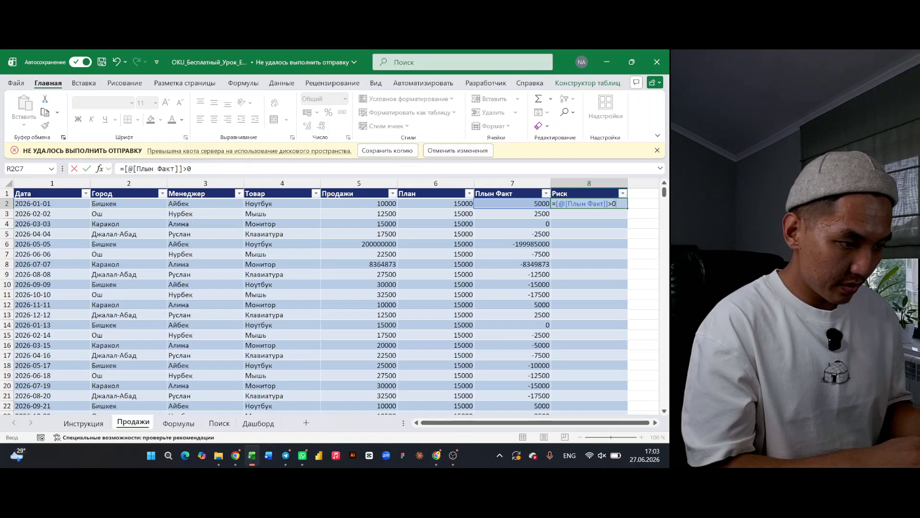
# - Insert the ЕСЛИ function in front of the condition, making the comparison its logical test
pyautogui.press('F2')
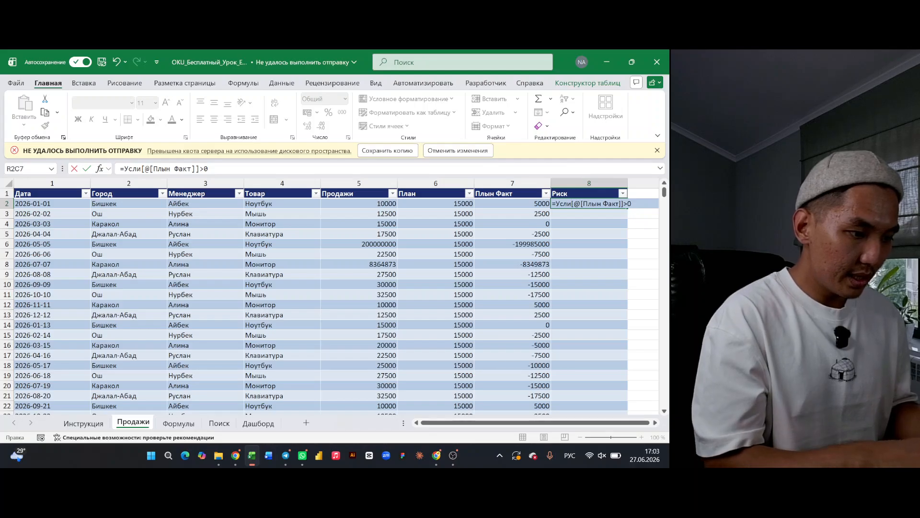
pyautogui.write('У')
pyautogui.press('BackSpace')
pyautogui.write('Е')
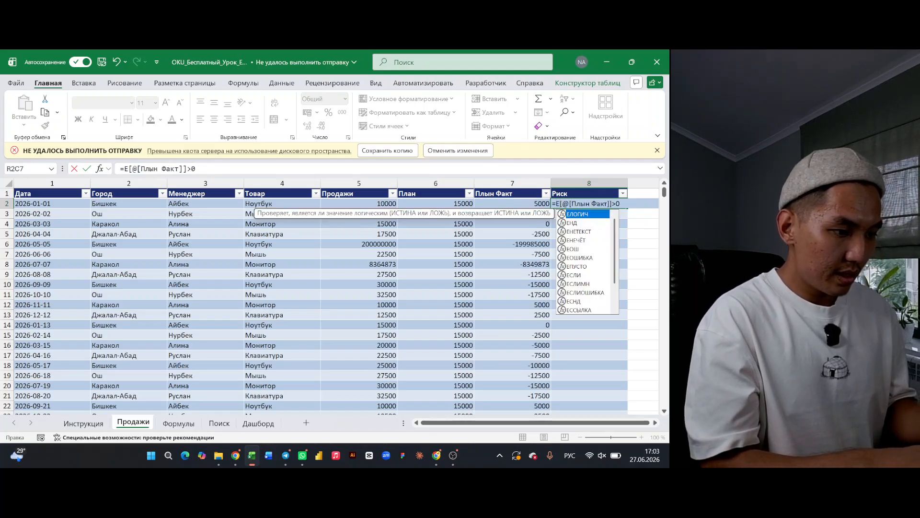
pyautogui.write('сли')
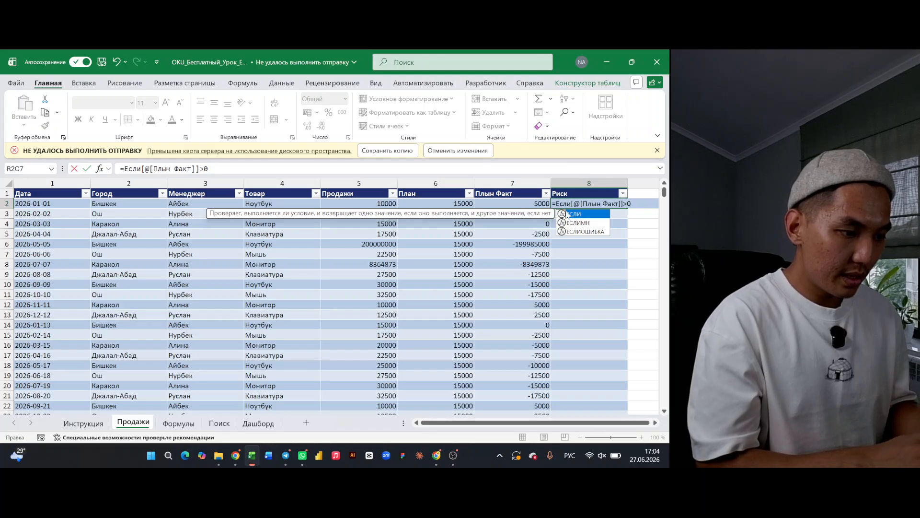
pyautogui.doubleClick(582, 214)
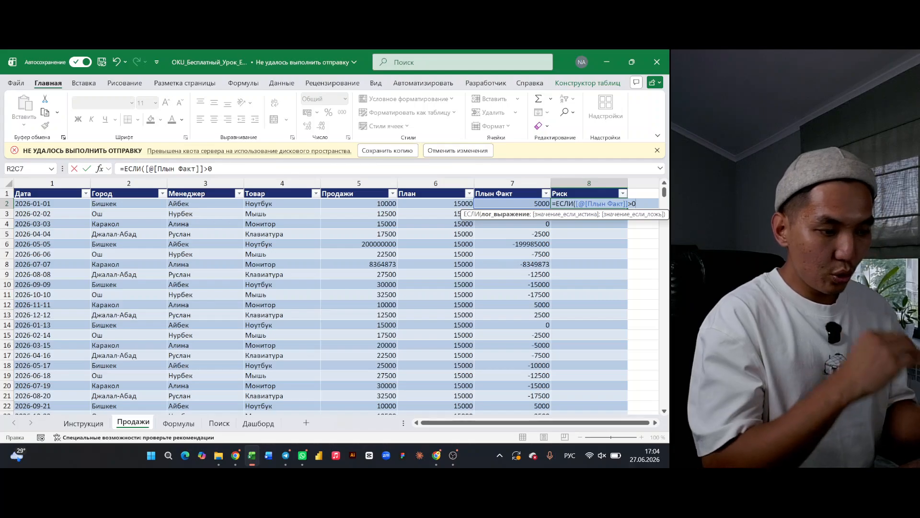
# - Add "Норма" as the value-if-true argument of the ЕСЛИ formula, followed by a semicolon separator
pyautogui.write(';')
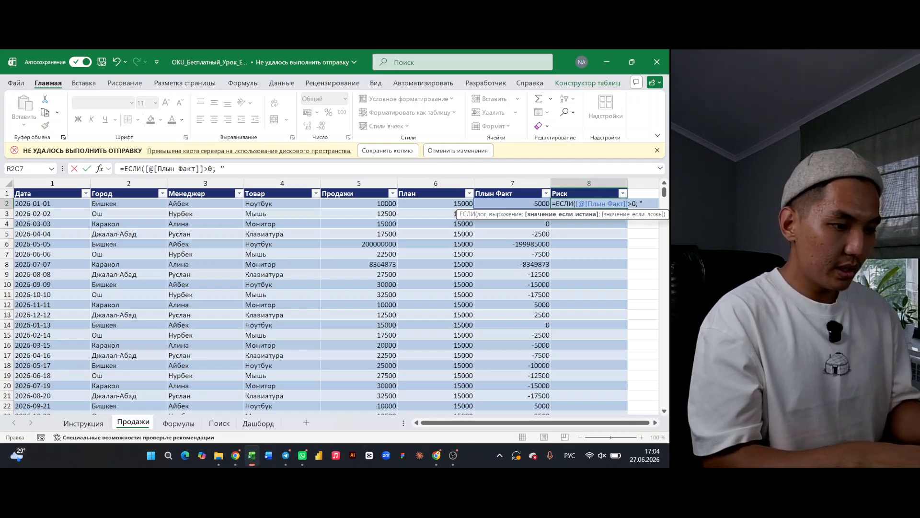
pyautogui.write('"Н"орма')
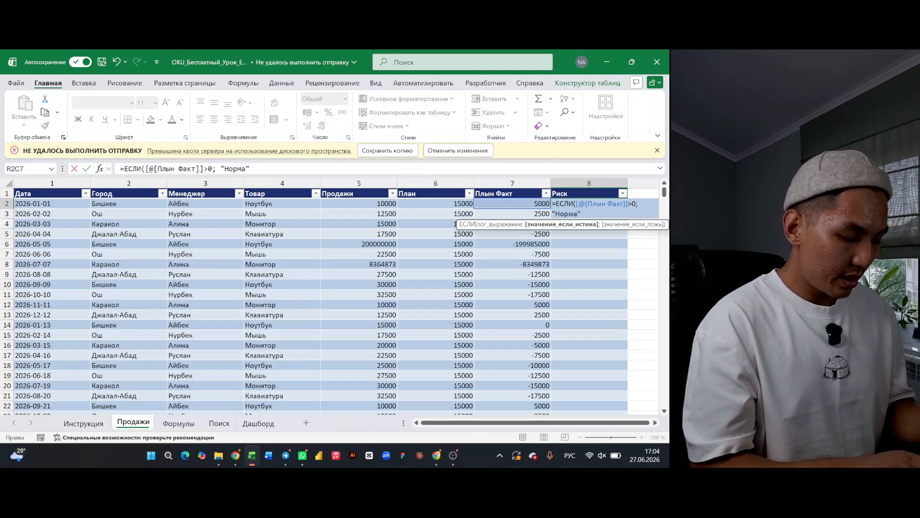
pyautogui.write(',')
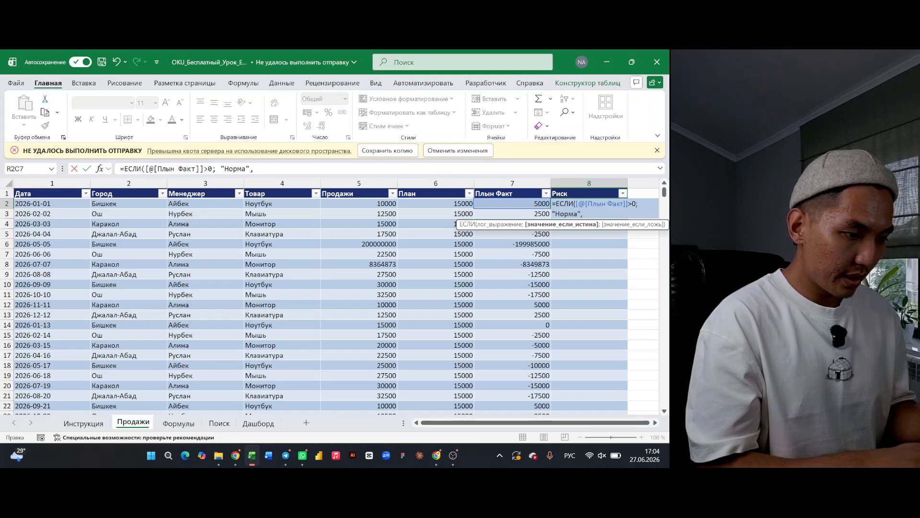
pyautogui.press('BackSpace')
pyautogui.write(';')
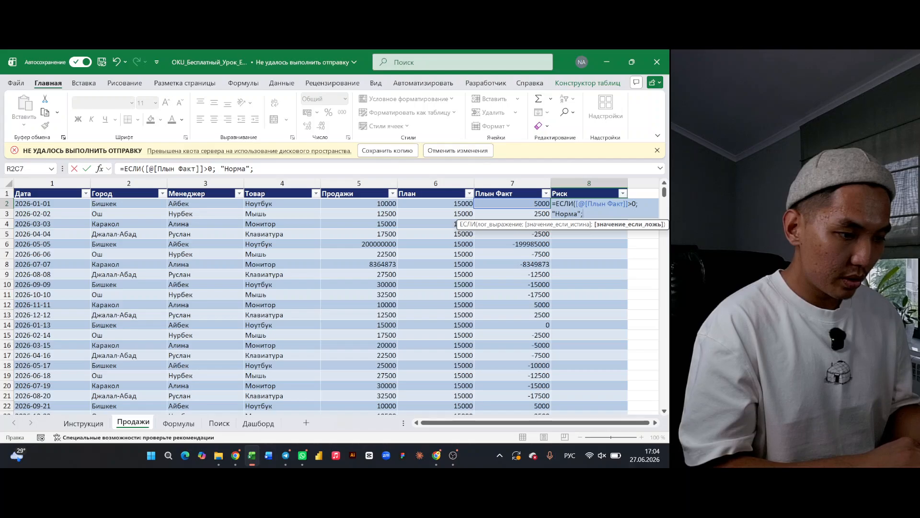
# - Change the comparison in the ЕСЛИ condition to greater than or equal to zero, >=0
pyautogui.click(632, 204)
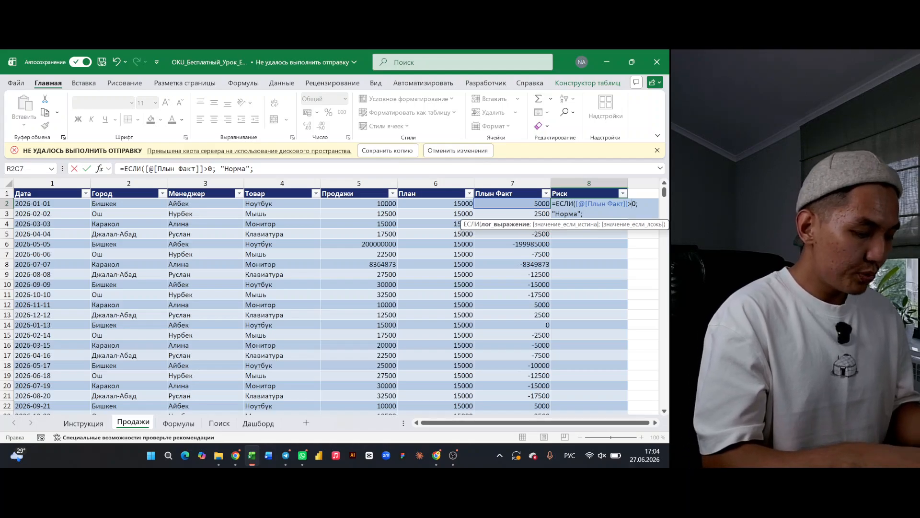
pyautogui.write('+')
pyautogui.press('BackSpace')
pyautogui.write('=')
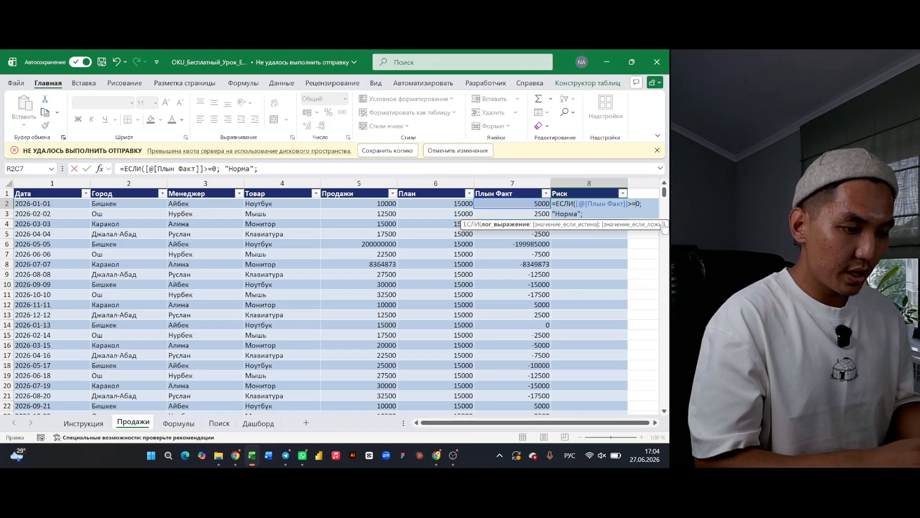
# - Add "Риск" as the value-if-false argument and commit the ЕСЛИ formula for the whole Риск column
pyautogui.click(584, 214)
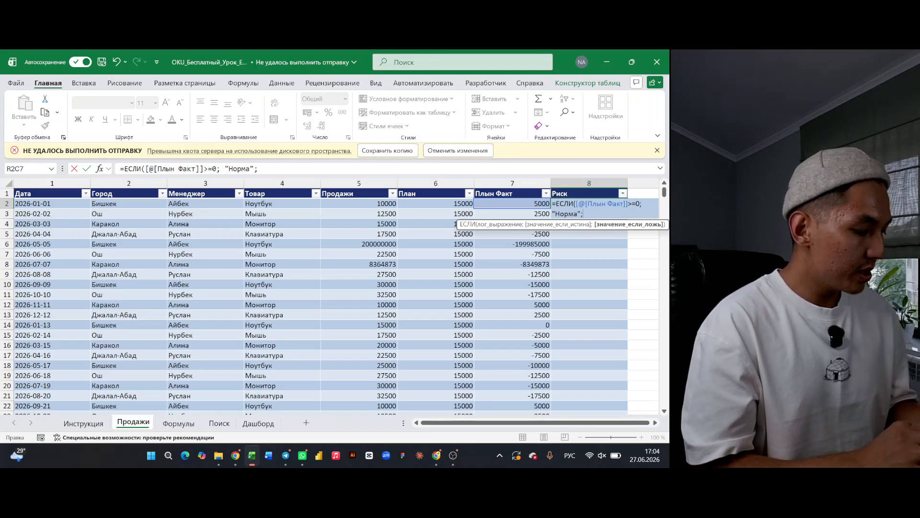
pyautogui.write('";"')
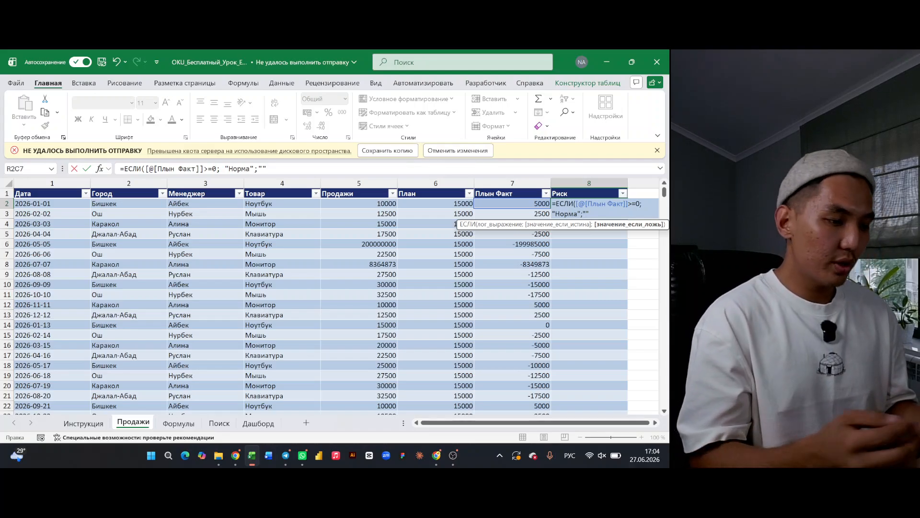
pyautogui.write('Риск')
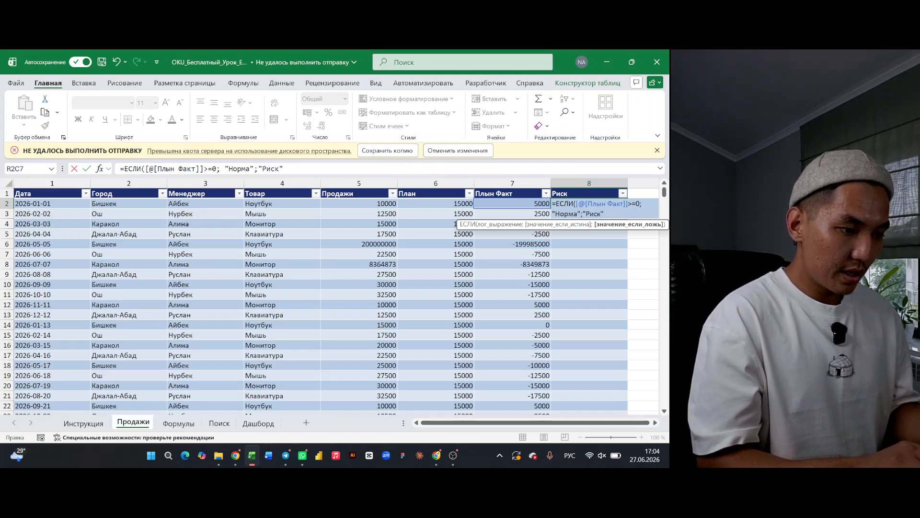
pyautogui.press('Return')
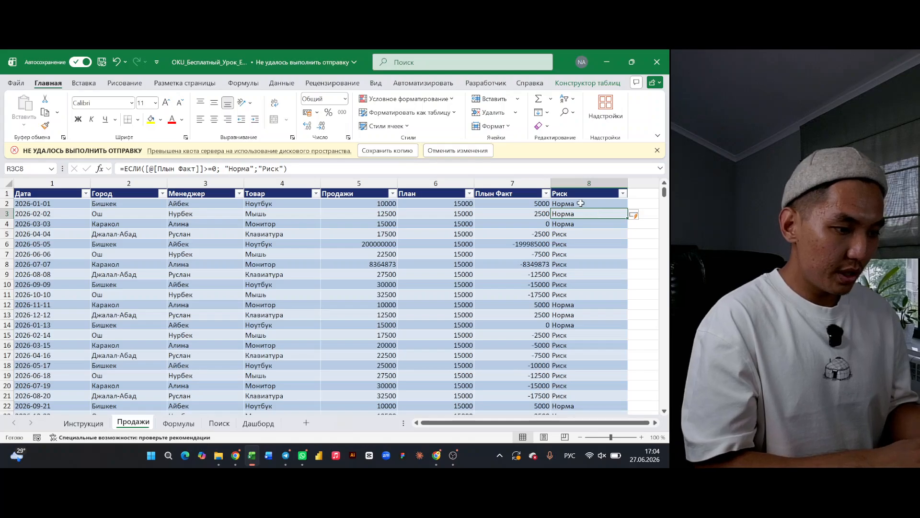
# - Review the results down the Риск column and locate the XLOOKUP / VLOOKUP topic on the Инструкция sheet
pyautogui.scroll(-3, 564, 249)
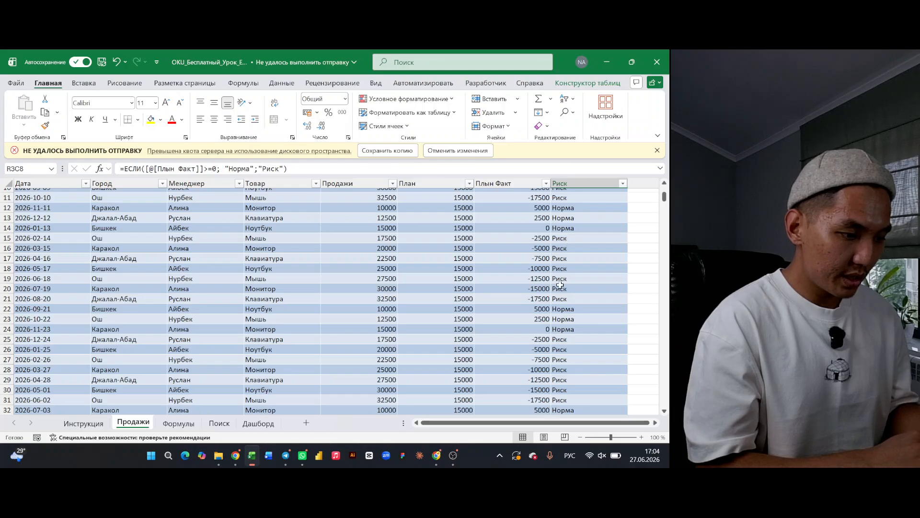
pyautogui.scroll(-5, 560, 285)
pyautogui.scroll(8, 560, 285)
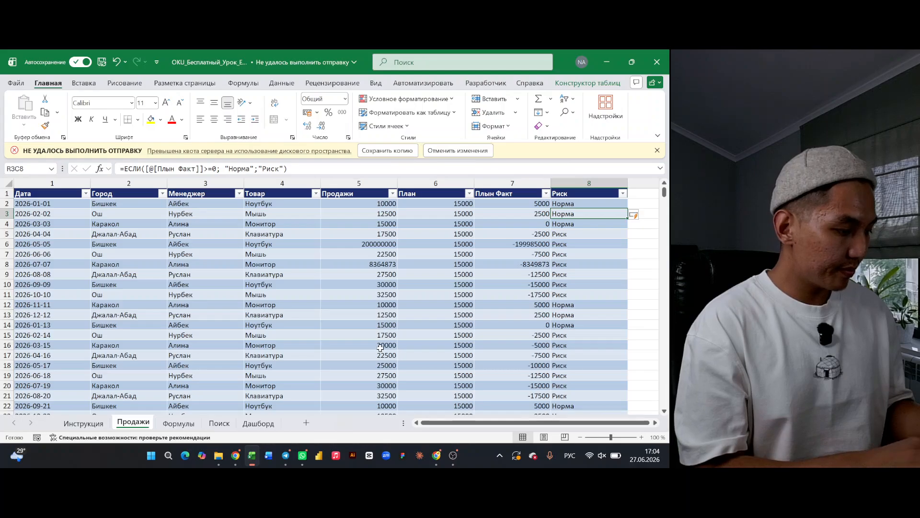
pyautogui.click(184, 427)
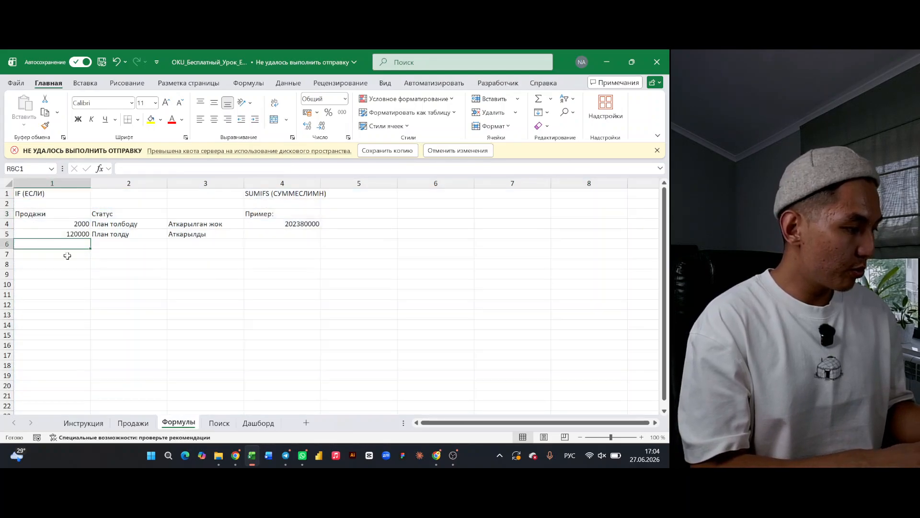
pyautogui.click(88, 427)
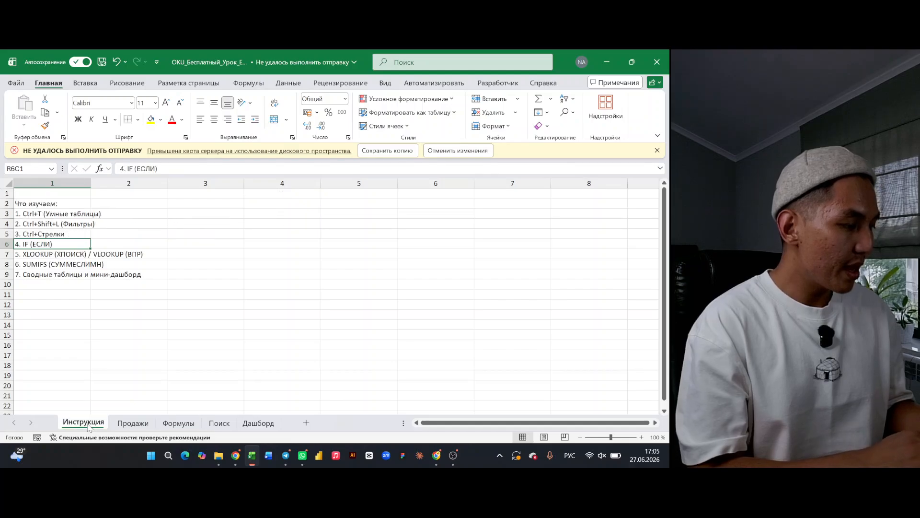
pyautogui.click(35, 254)
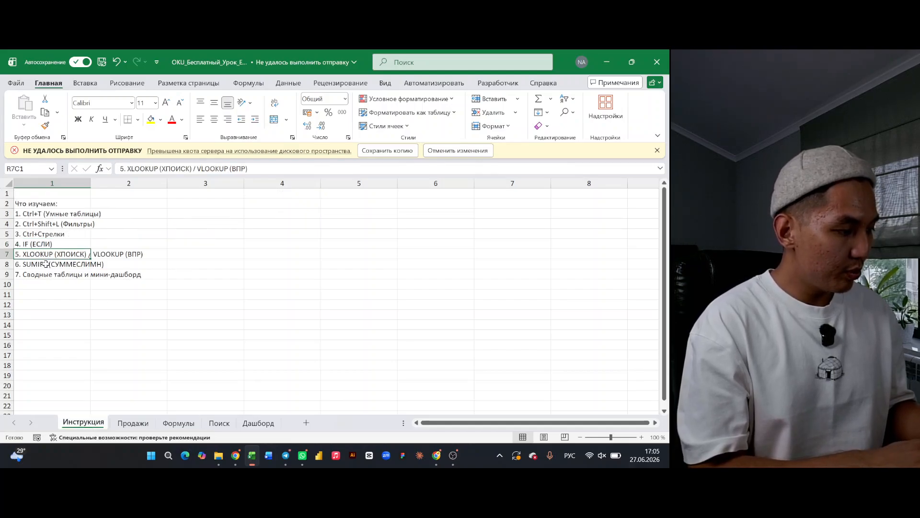
# - Examine the Поиск sheet: the Код and Цена table and the Искомый код and Результат cells
pyautogui.click(140, 424)
pyautogui.click(165, 424)
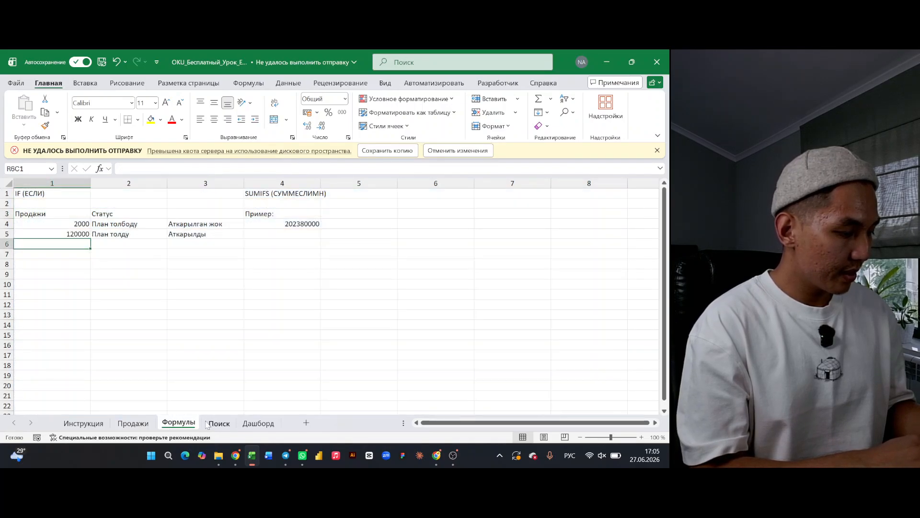
pyautogui.click(211, 424)
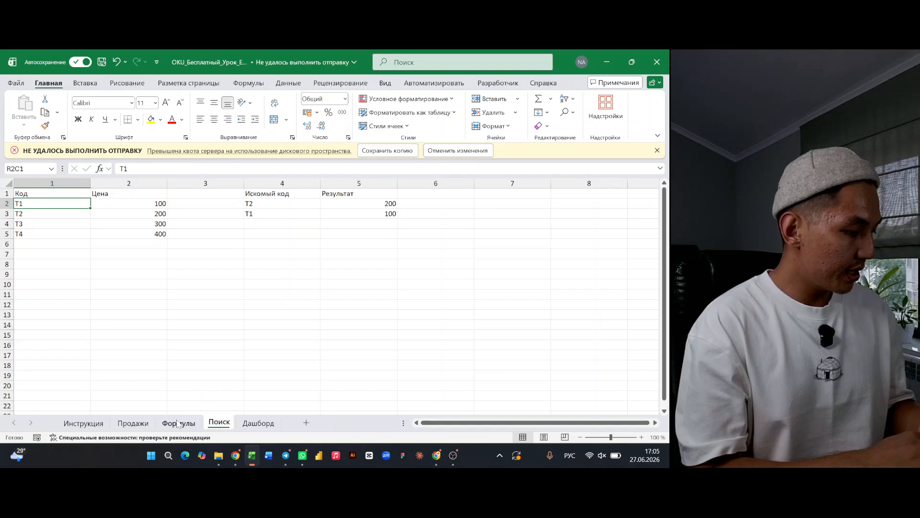
pyautogui.click(134, 423)
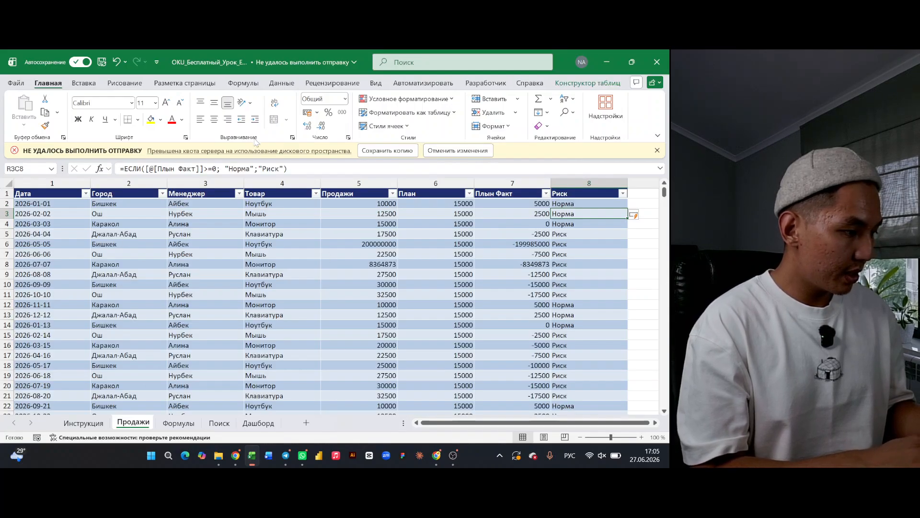
pyautogui.click(218, 423)
pyautogui.click(154, 221)
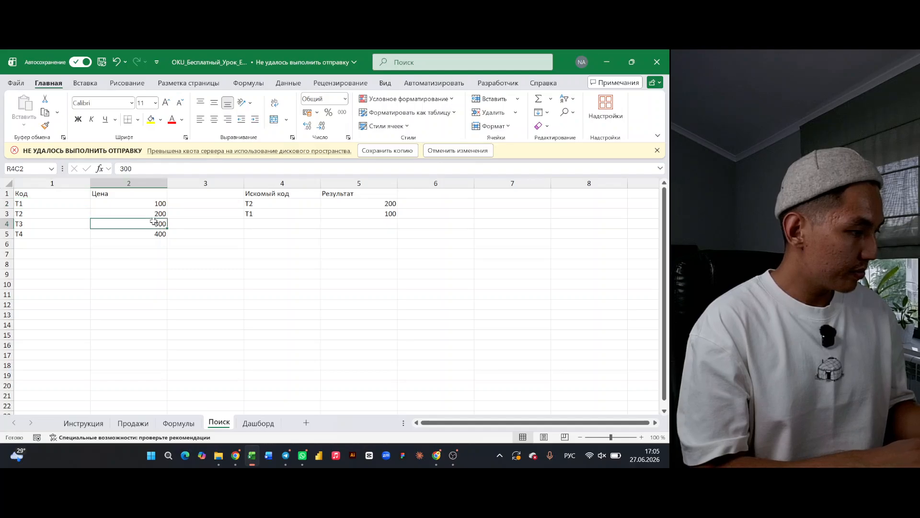
pyautogui.click(290, 204)
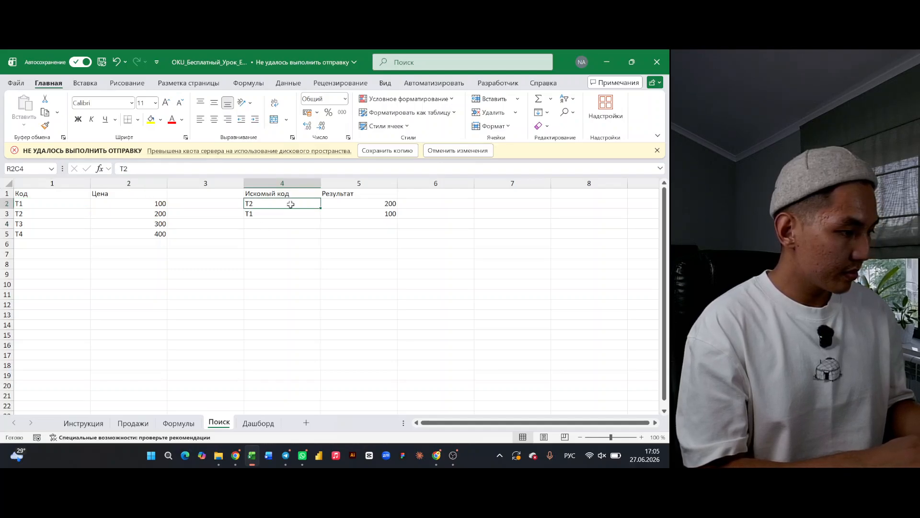
pyautogui.click(360, 206)
pyautogui.click(336, 245)
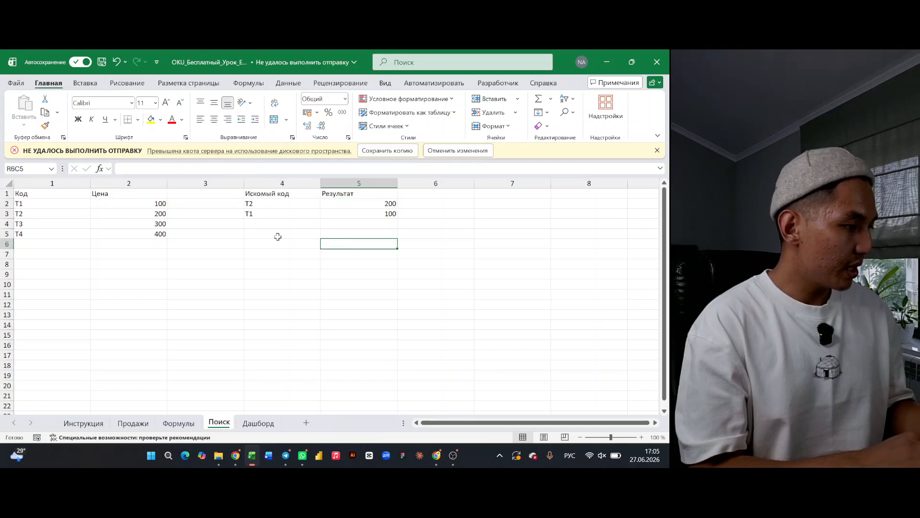
pyautogui.moveTo(29, 196); pyautogui.dragTo(158, 256)
# - Dismiss the failed-upload warning about the exceeded server storage quota
pyautogui.click(657, 150)
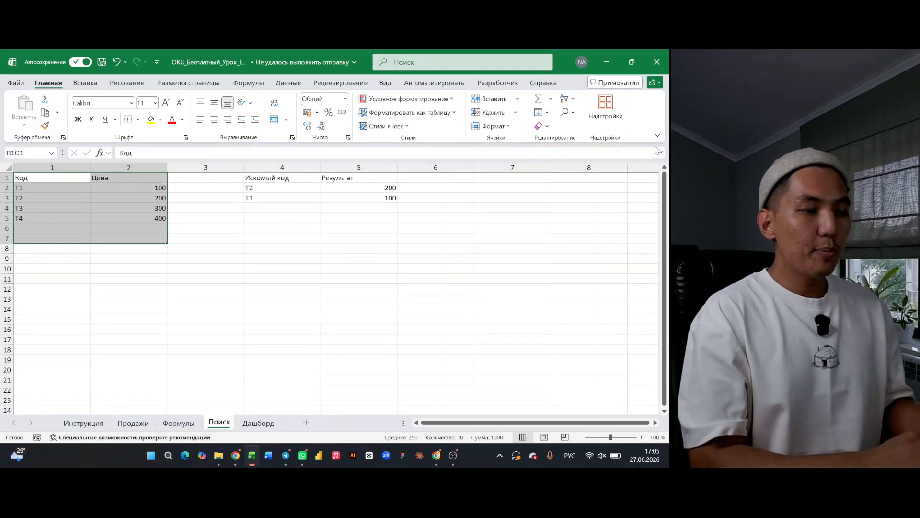
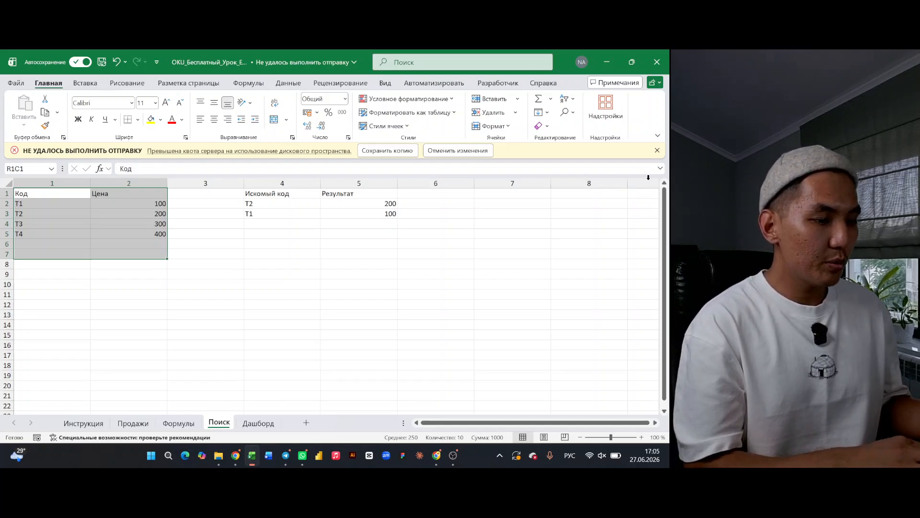
pyautogui.click(657, 150)
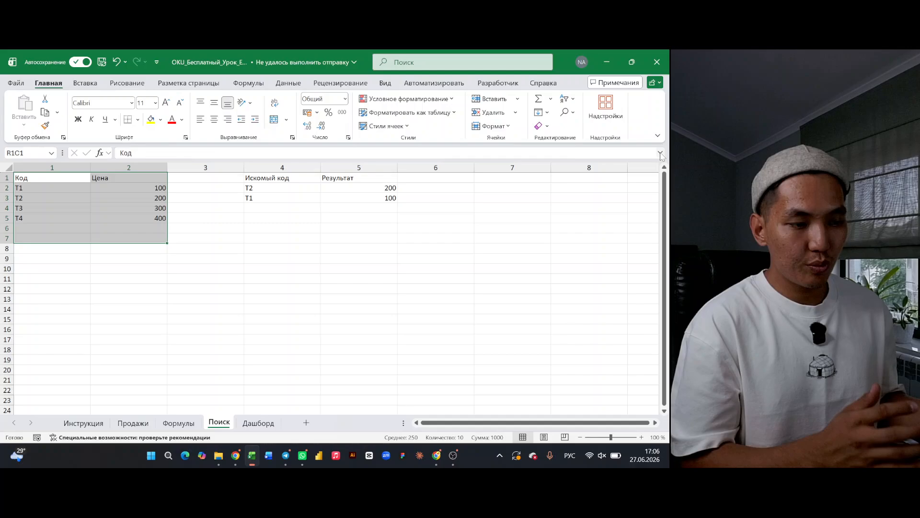
# - Move the two ВПР formulas from under the Результат header into rows 2 and 3 of column 6
pyautogui.click(614, 215)
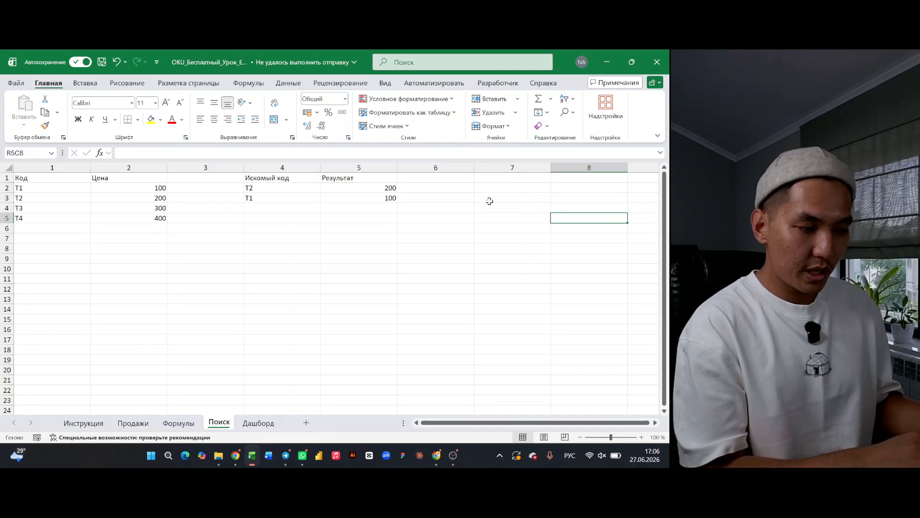
pyautogui.click(377, 185)
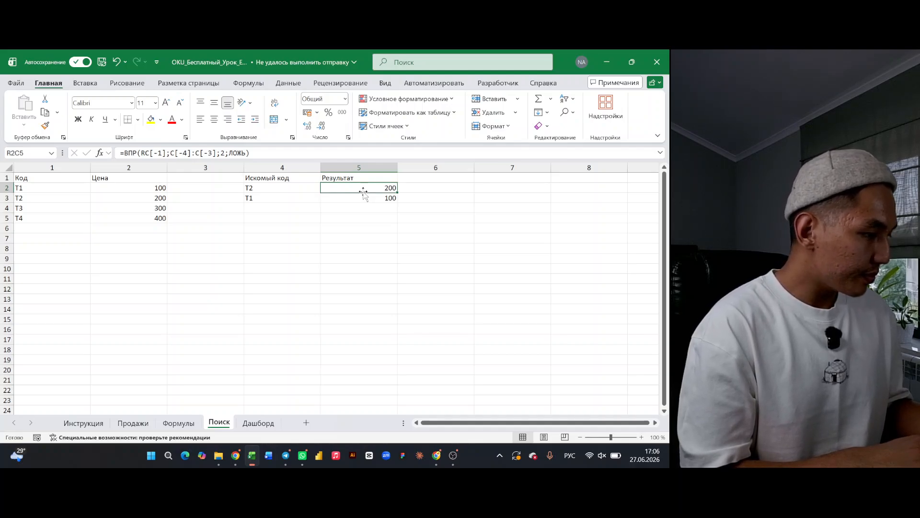
pyautogui.click(282, 189)
pyautogui.click(369, 190)
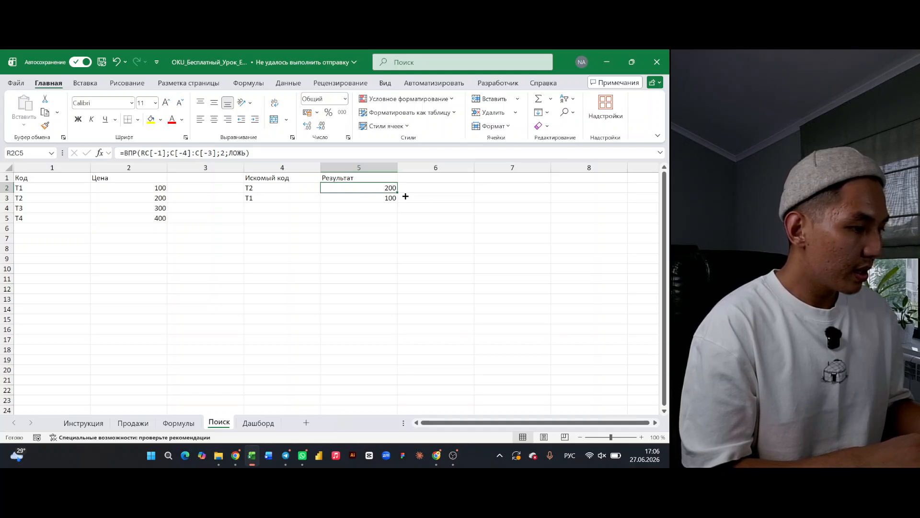
pyautogui.keyDown('shift'); pyautogui.click(381, 197); pyautogui.keyUp('shift')
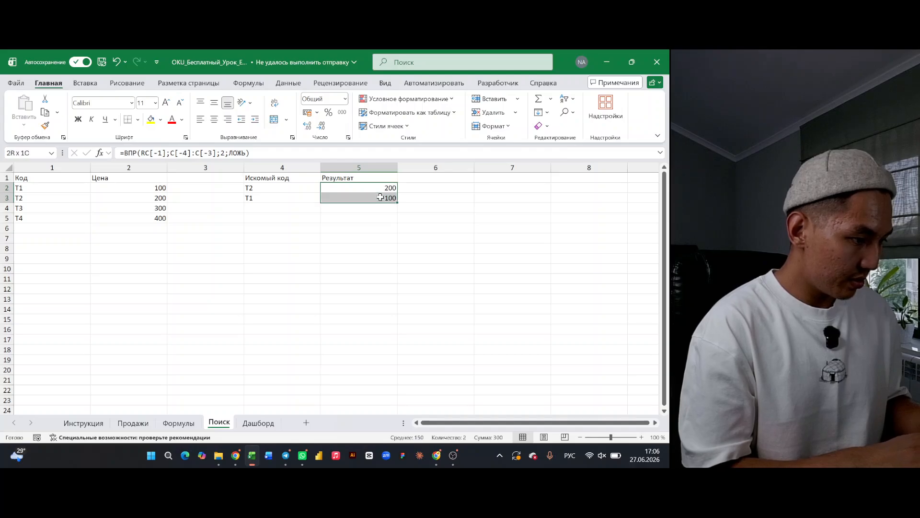
pyautogui.hotkey('ctrl', 'c')
pyautogui.click(448, 188)
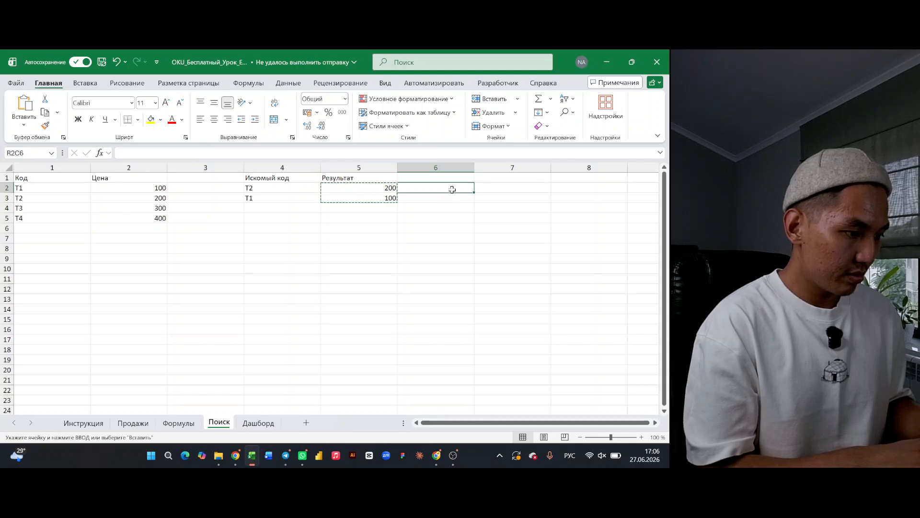
pyautogui.hotkey('ctrl', 'v')
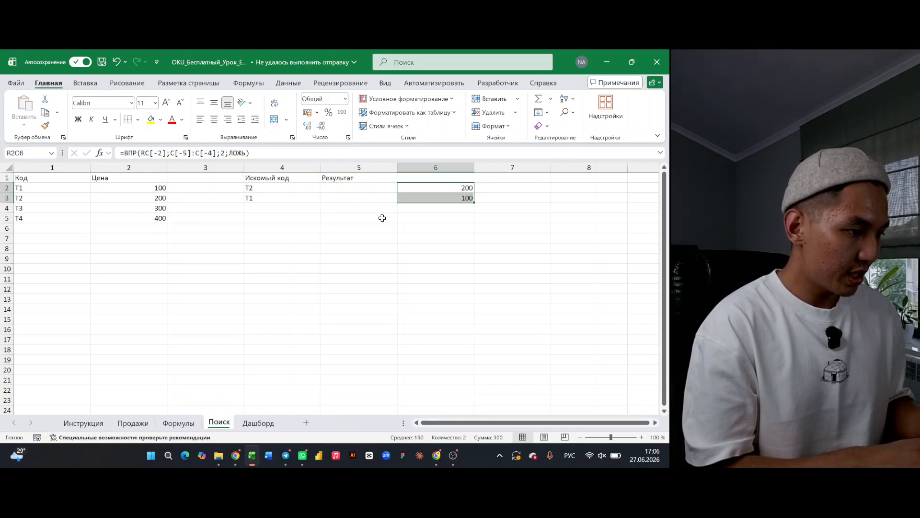
pyautogui.click(350, 188)
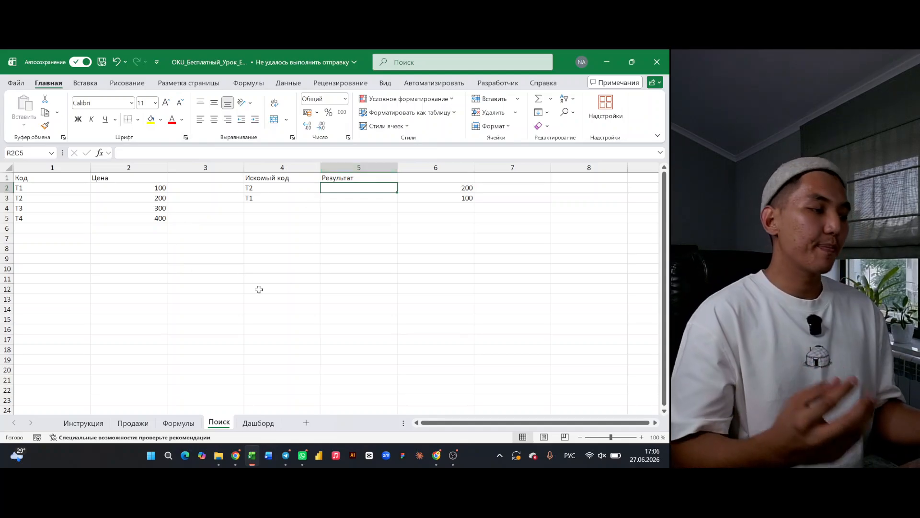
# - Insert two blank columns directly after the Цена column, shifting the Искомый код block further away
pyautogui.click(24, 186)
pyautogui.moveTo(24, 186); pyautogui.dragTo(143, 220)
pyautogui.click(119, 260)
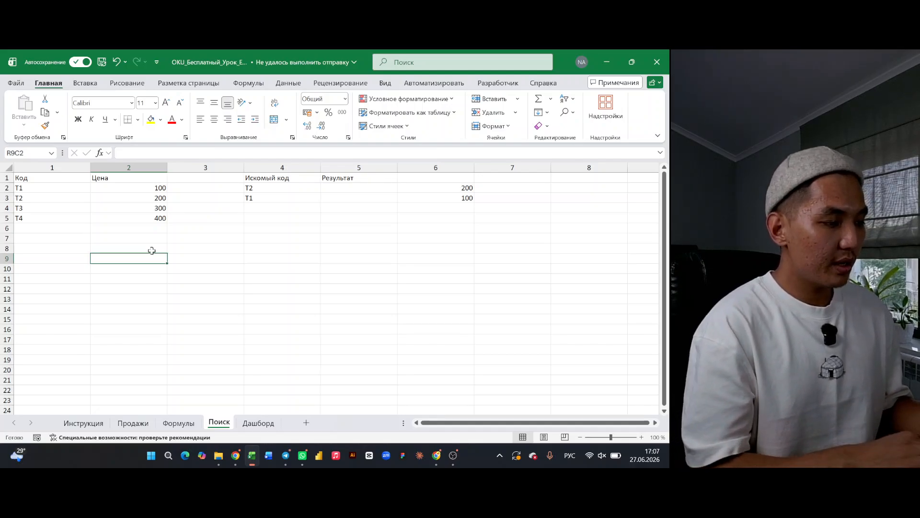
pyautogui.click(261, 189)
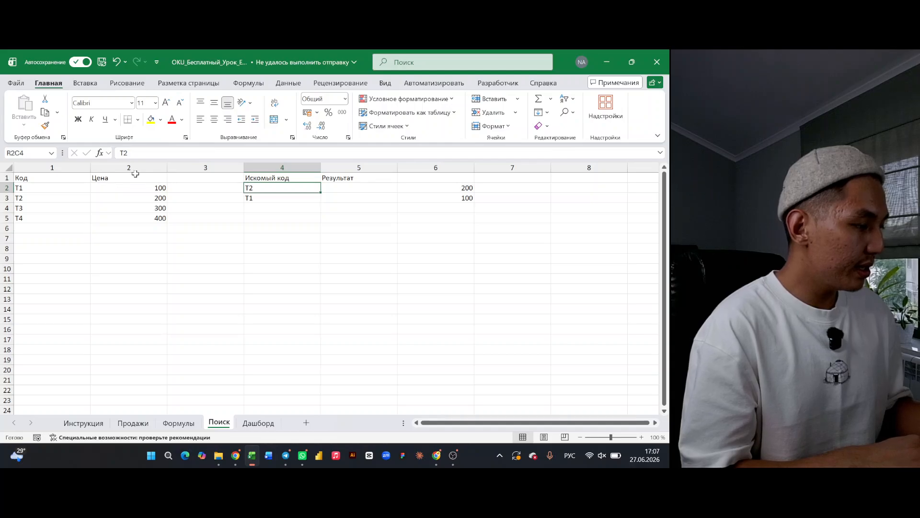
pyautogui.click(200, 167)
pyautogui.rightClick(201, 169)
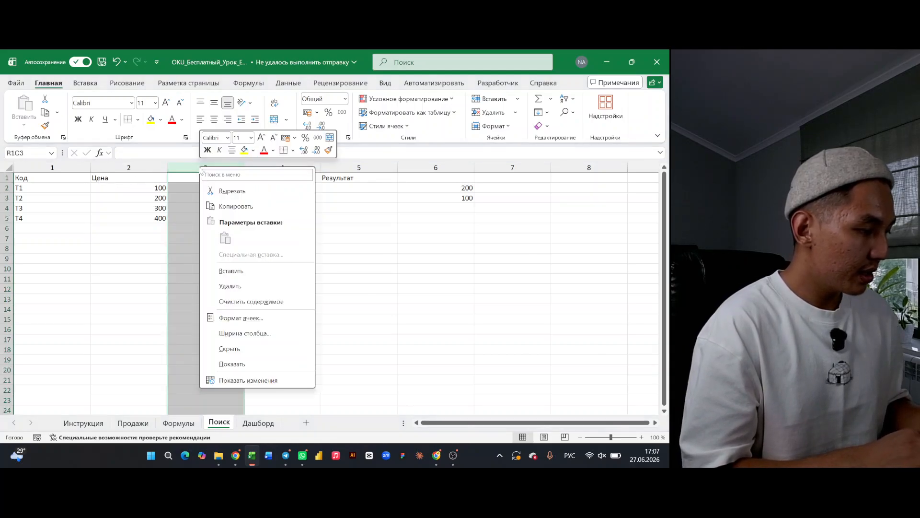
pyautogui.click(244, 272)
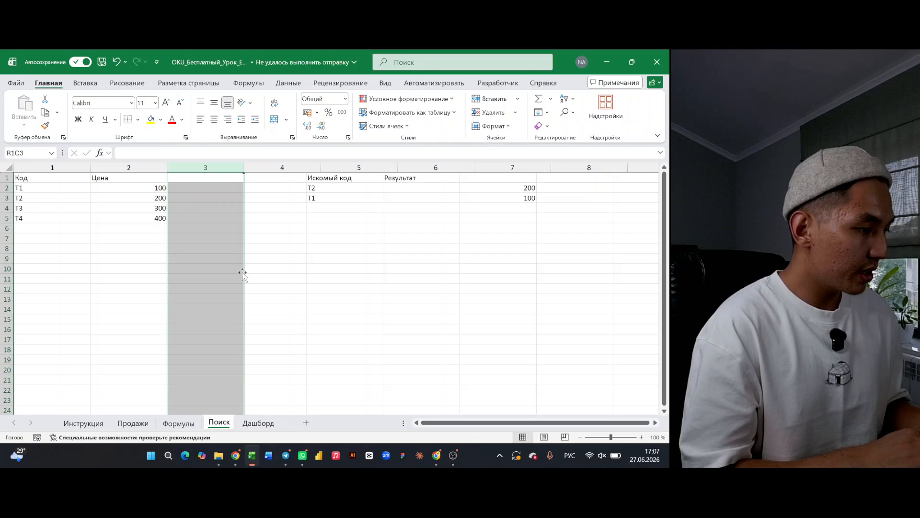
pyautogui.rightClick(215, 166)
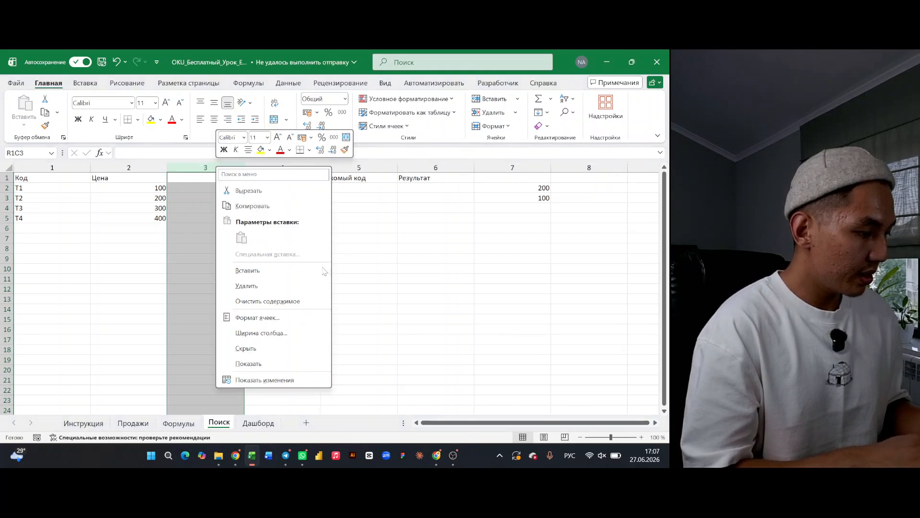
pyautogui.click(274, 276)
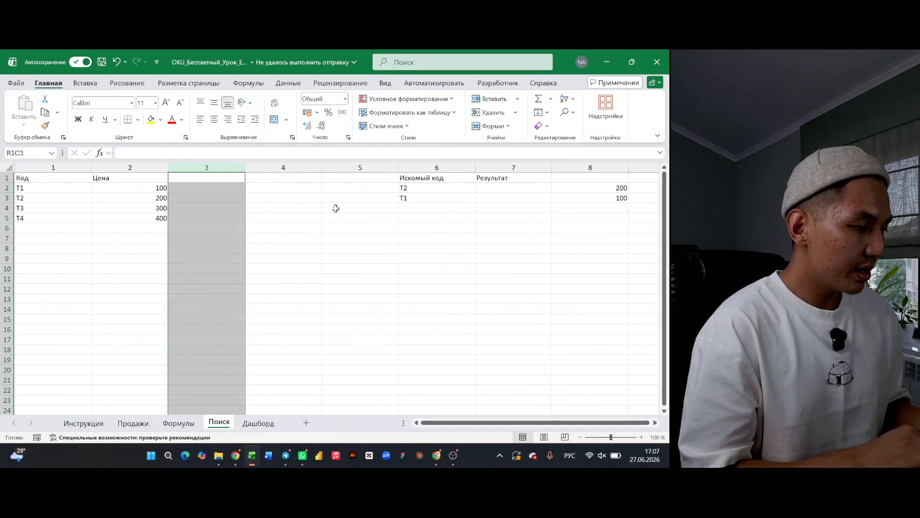
# - Add a Товар column after Цена with Жаздык, Жууркан, Тапочка and Халат for codes T1 to T4
pyautogui.click(194, 179)
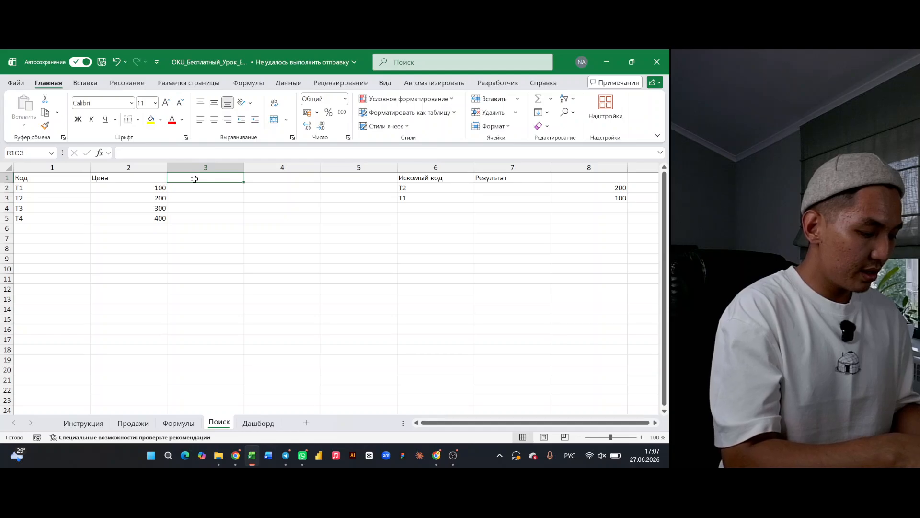
pyautogui.write('Товар')
pyautogui.press('Return')
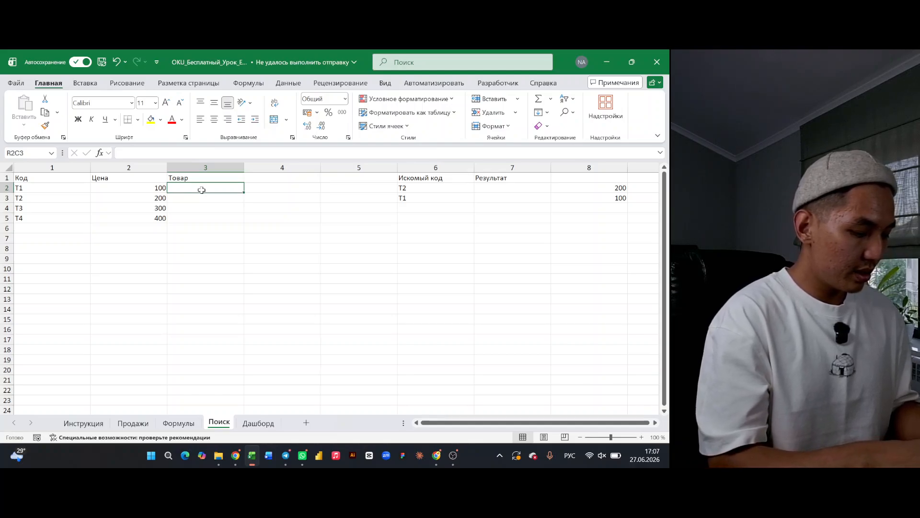
pyautogui.write('Жаздык')
pyautogui.press('Return')
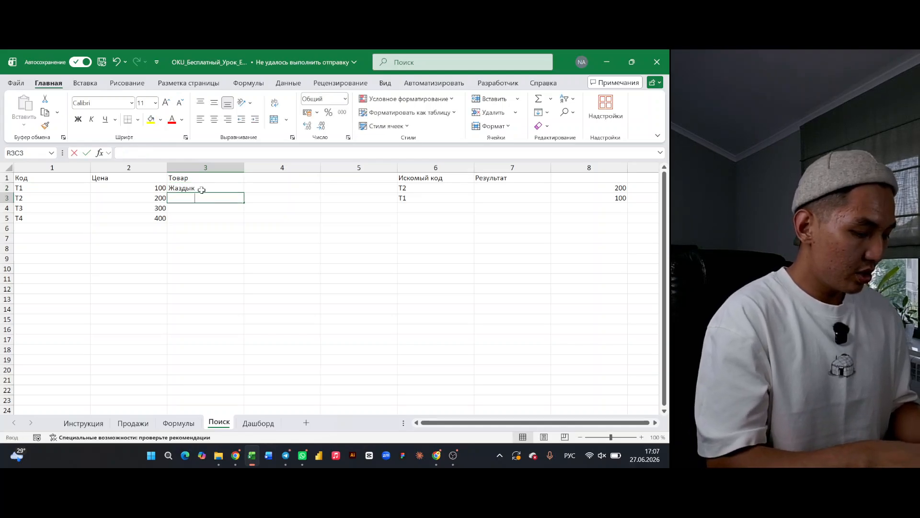
pyautogui.write('Жууркан')
pyautogui.press('Return')
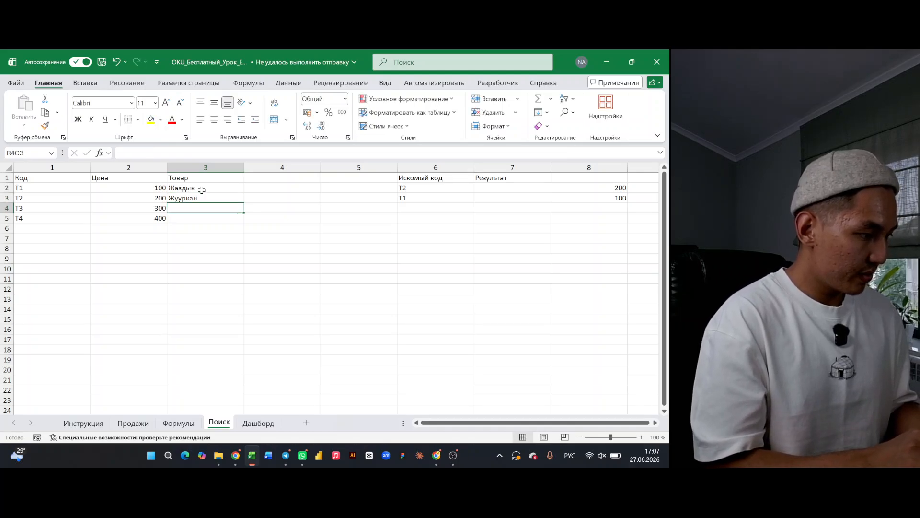
pyautogui.write('Тапочка')
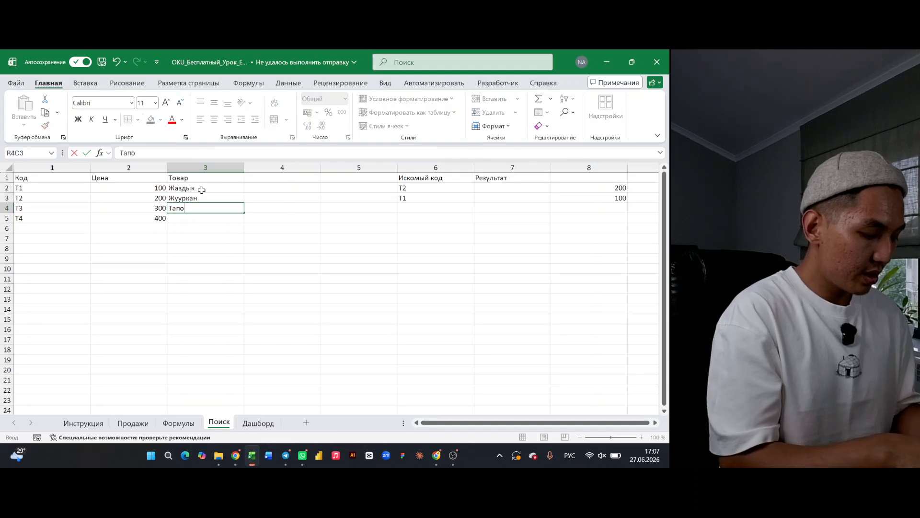
pyautogui.press('Return')
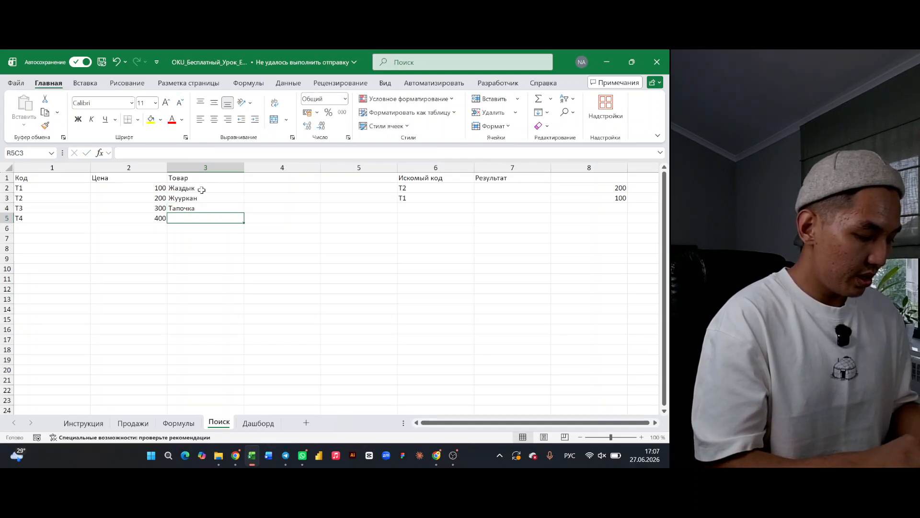
pyautogui.write('Халат')
pyautogui.press('Return')
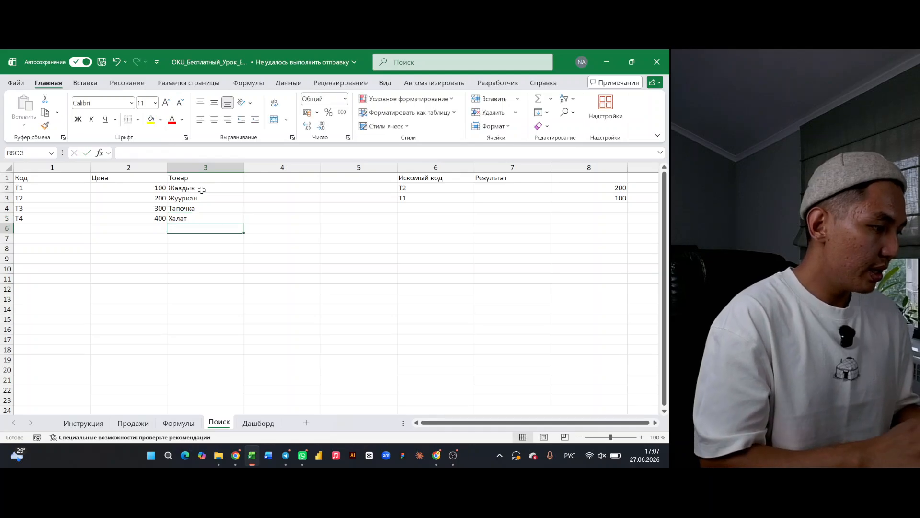
pyautogui.click(190, 248)
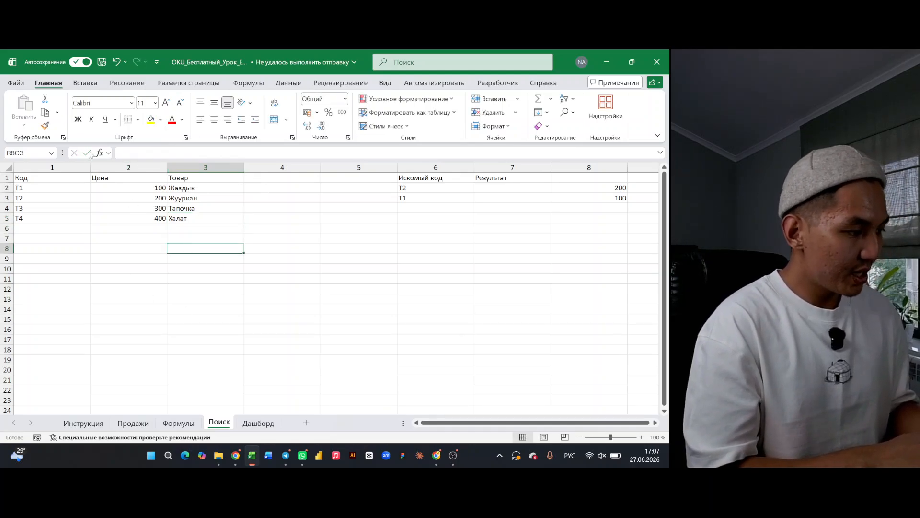
# - Set the prices in the Цена column to 1000 for code T1 and 2000 for code T2
pyautogui.click(155, 184)
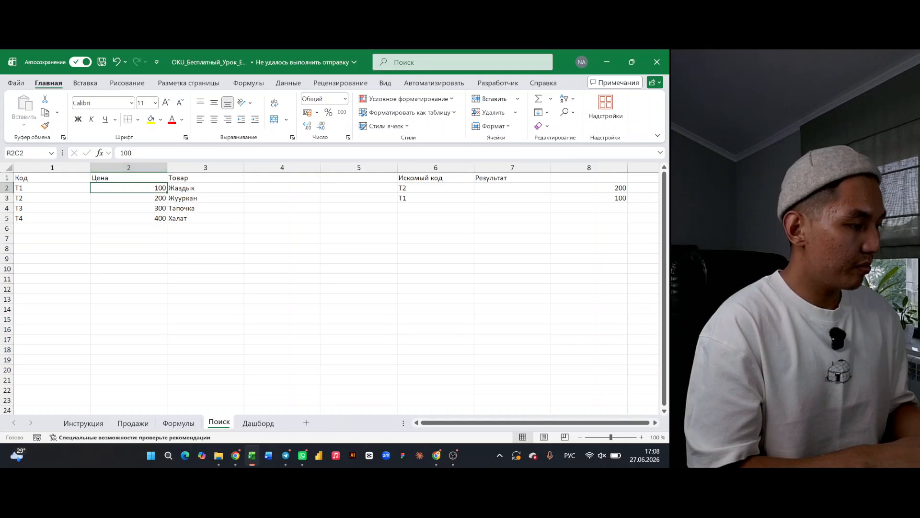
pyautogui.click(132, 152)
pyautogui.write('0')
pyautogui.press('Return')
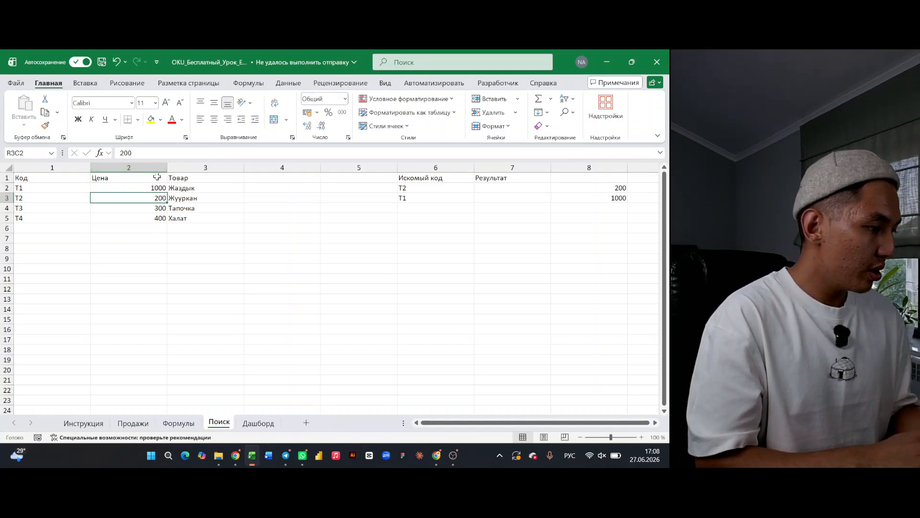
pyautogui.press('F2')
pyautogui.write('0')
pyautogui.press('Return')
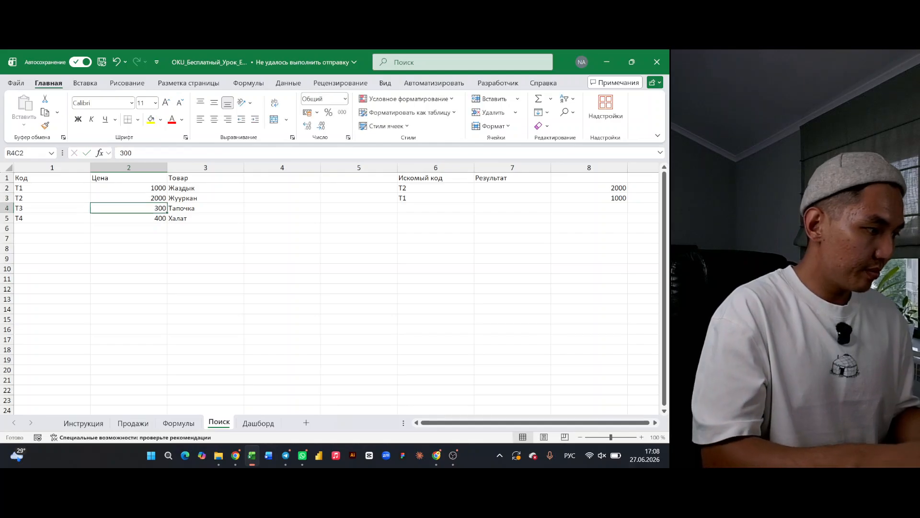
pyautogui.click(134, 153)
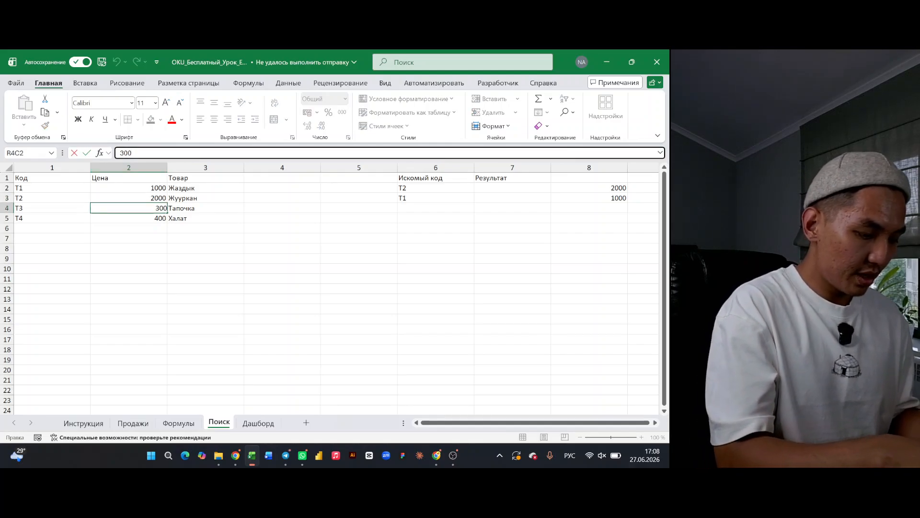
pyautogui.write('0')
pyautogui.press('BackSpace')
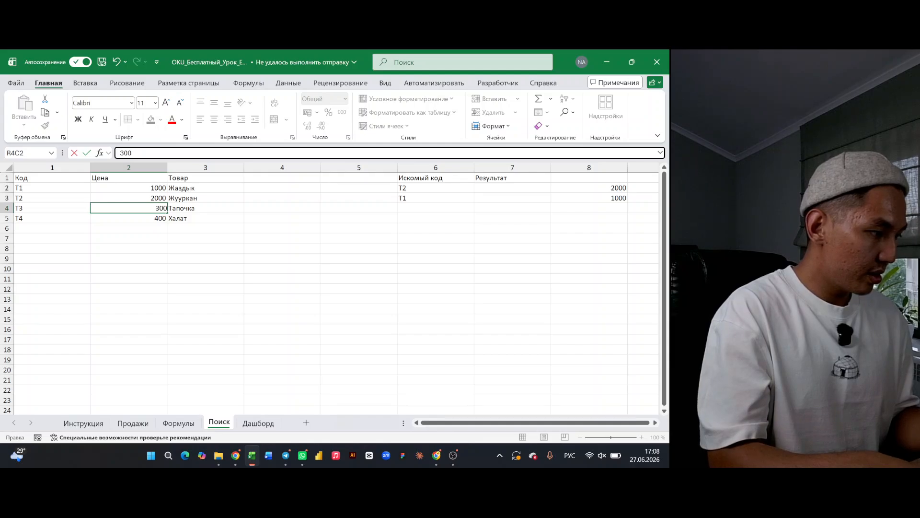
pyautogui.press('Return')
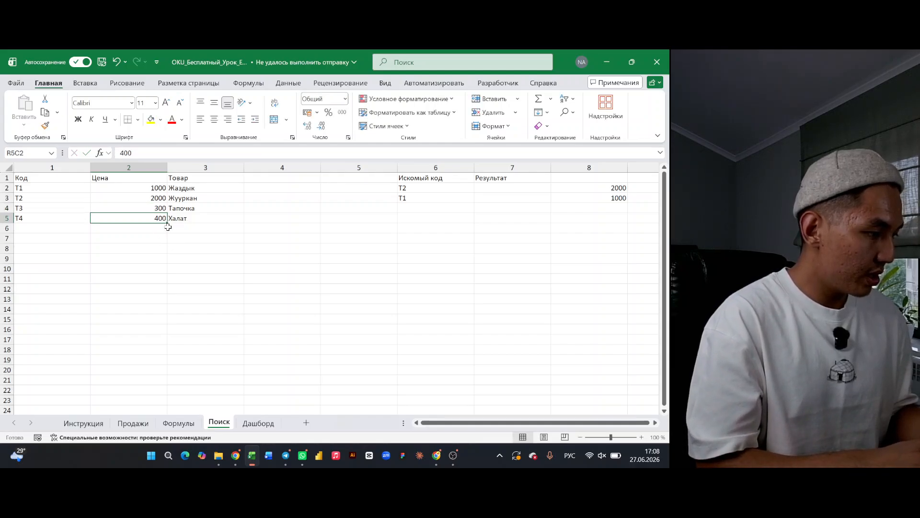
# - Set the price of code T4 in the Цена column to 1000
pyautogui.click(133, 152)
pyautogui.moveTo(133, 152); pyautogui.dragTo(119, 152)
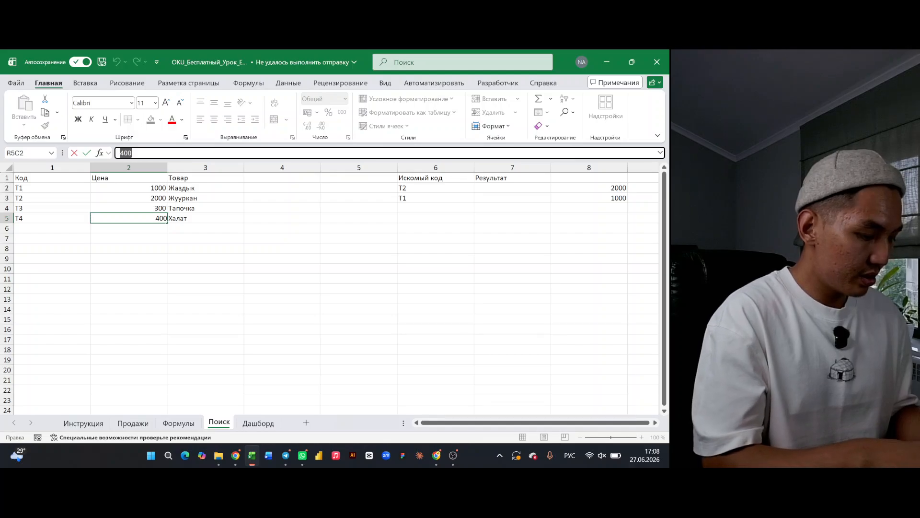
pyautogui.write('1000')
pyautogui.press('Return')
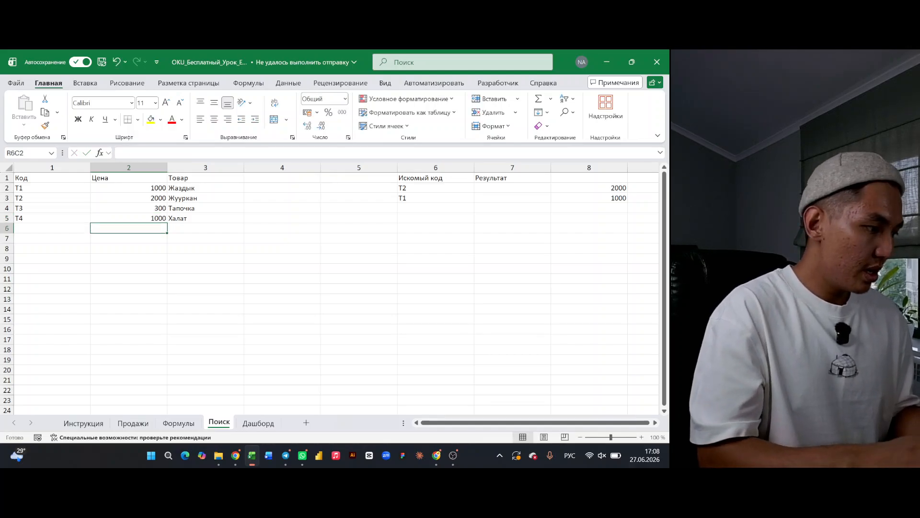
# - Set the price of code T4 (Халат) to 800
pyautogui.click(259, 260)
pyautogui.moveTo(143, 218)
pyautogui.mouseDown()
pyautogui.moveTo(133, 152)
pyautogui.moveTo(145, 219)
pyautogui.mouseUp()
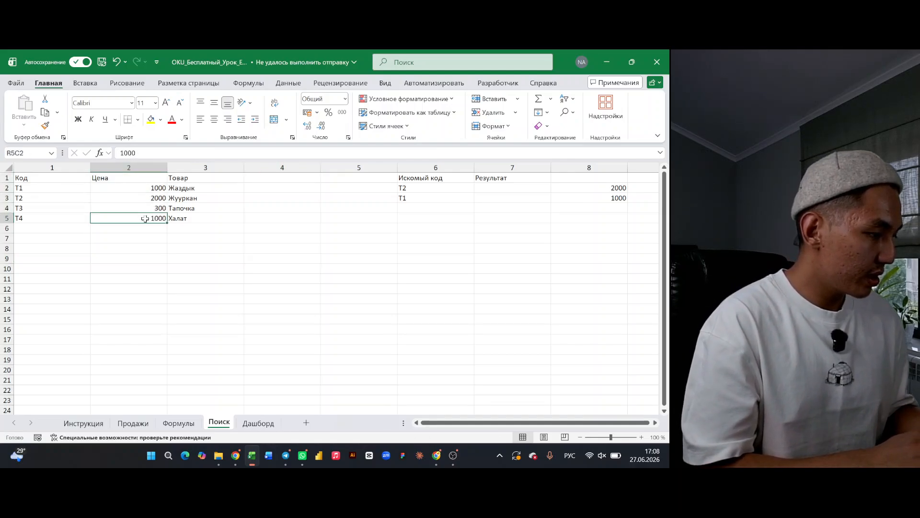
pyautogui.click(121, 153)
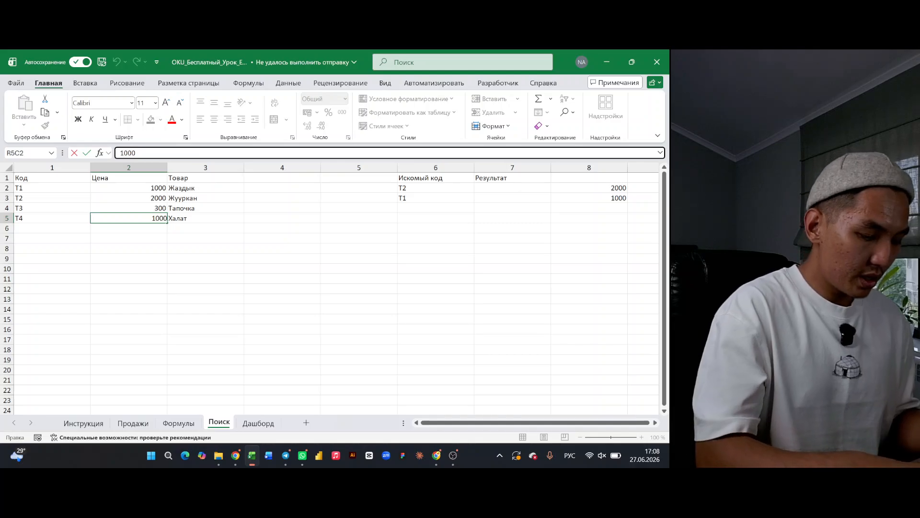
pyautogui.press('BackSpace')
pyautogui.press('BackSpace')
pyautogui.write('8')
pyautogui.press('Return')
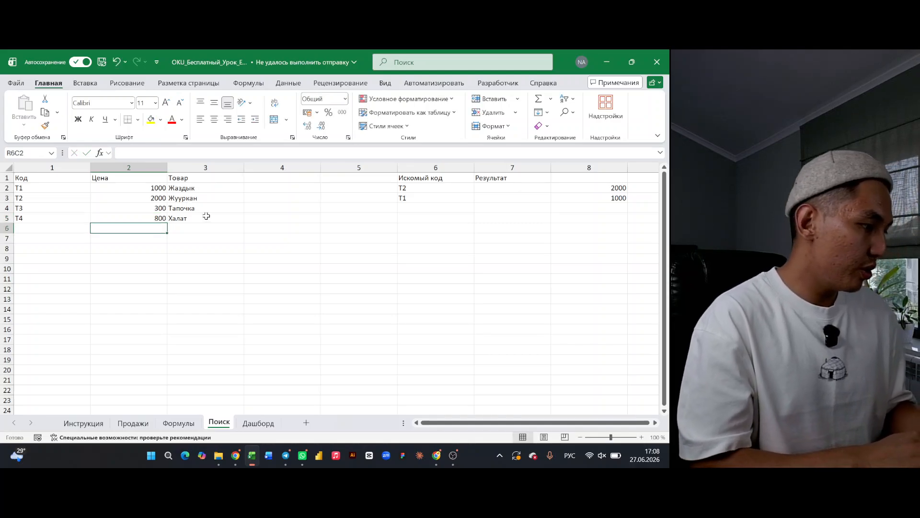
pyautogui.click(281, 249)
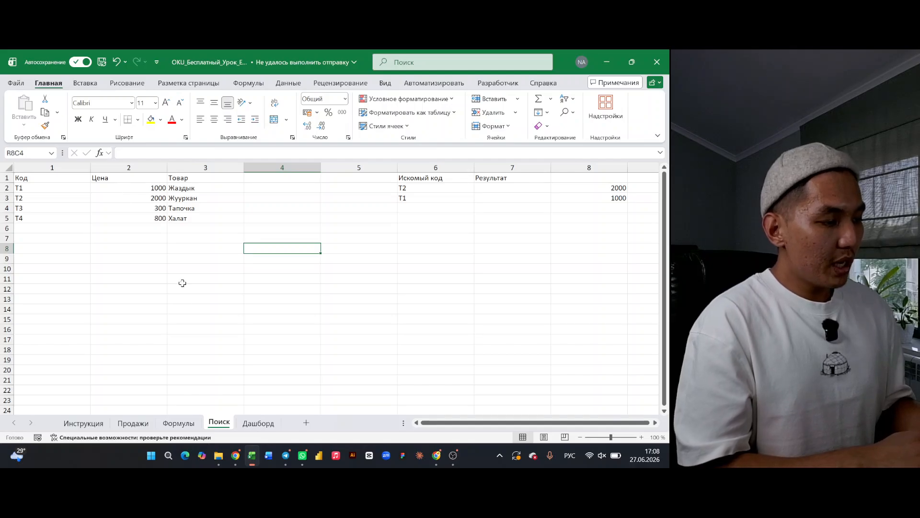
# - Move the two ВПР formulas from column 8, rows 2 and 3, to column 9 in the same rows
pyautogui.hscroll(1, 483, 242)
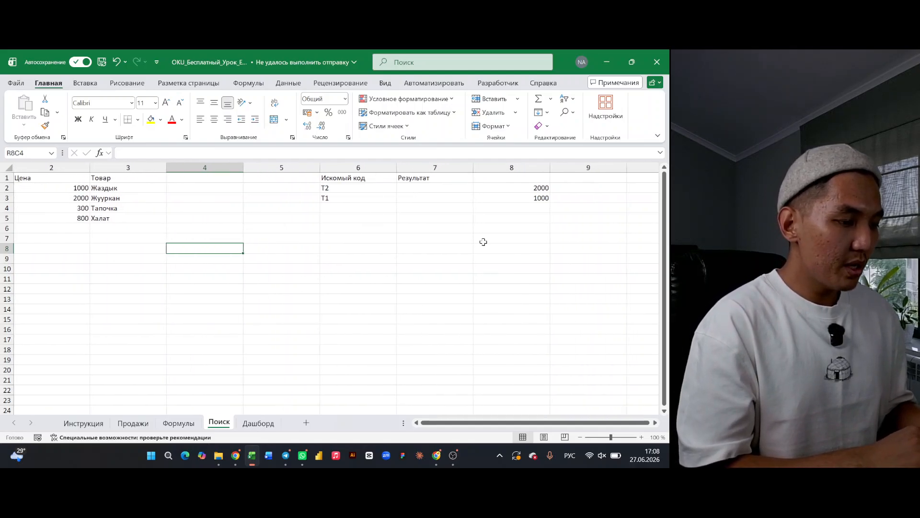
pyautogui.click(503, 189)
pyautogui.moveTo(503, 189); pyautogui.dragTo(500, 199)
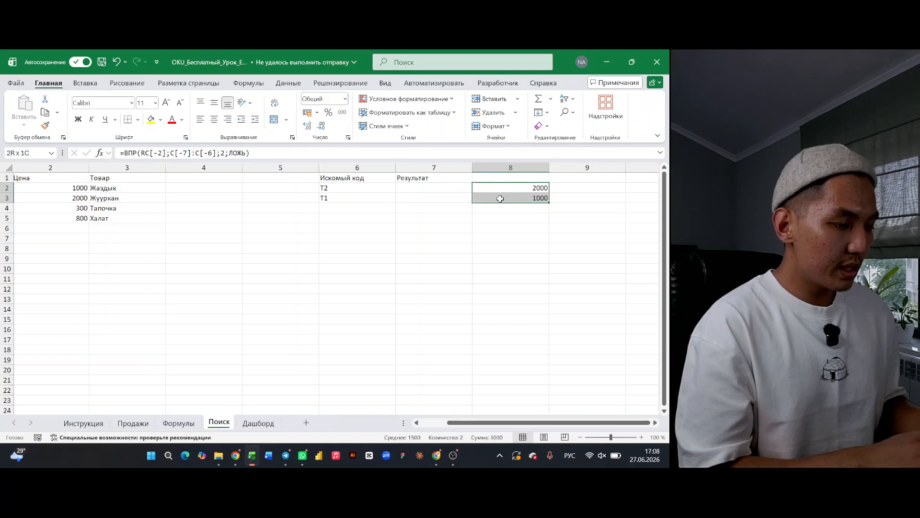
pyautogui.hotkey('ctrl', 'c')
pyautogui.click(604, 188)
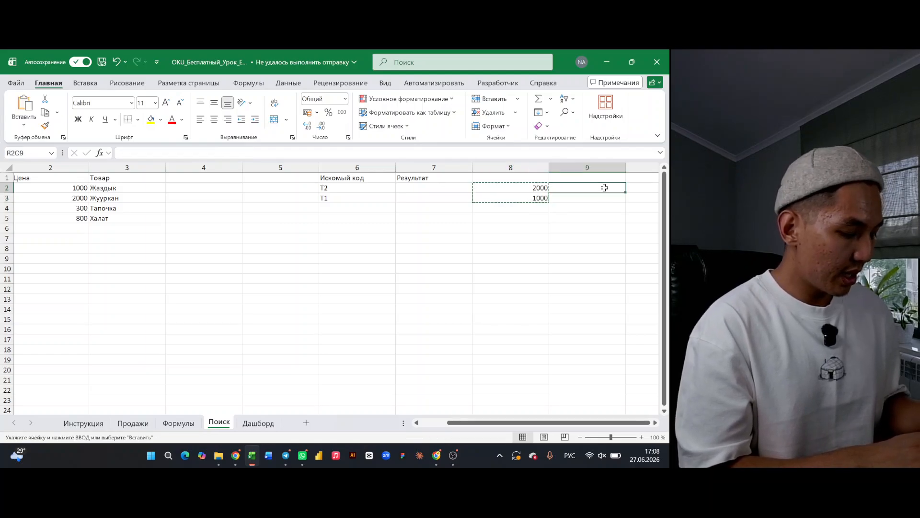
pyautogui.hotkey('ctrl', 'v')
# - In R2C7 under Результат, enter =ВПР(RC[-1];R[-1]C[-6]:R[3]C[-4];2) to look up the price of the code beside it
pyautogui.click(414, 190)
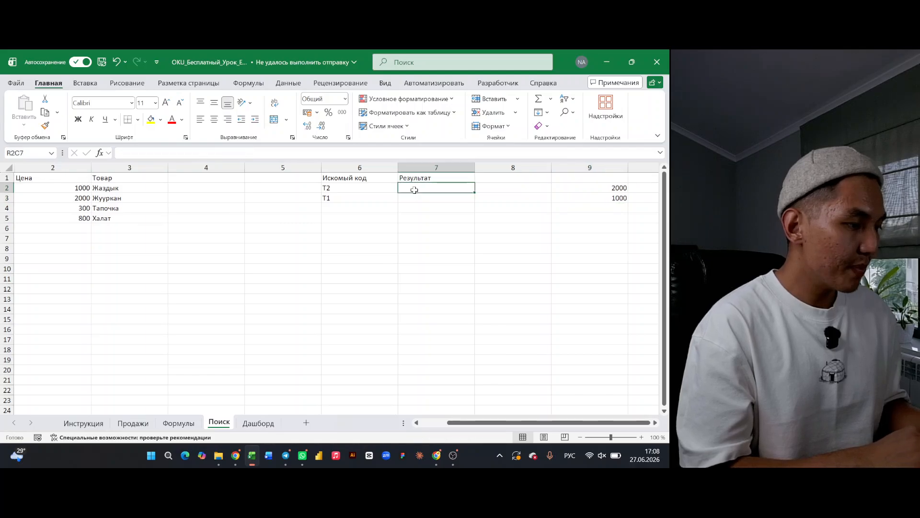
pyautogui.hscroll(-1, 414, 192)
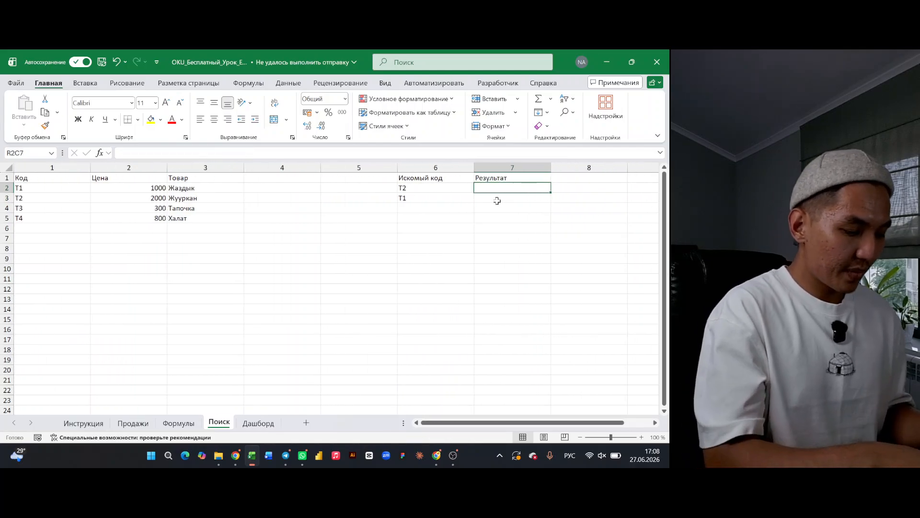
pyautogui.write('=ВПР')
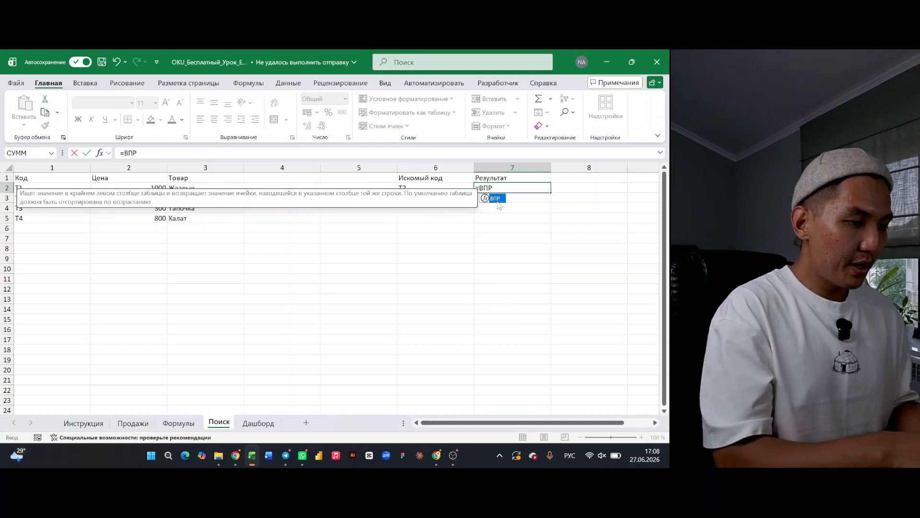
pyautogui.write('(')
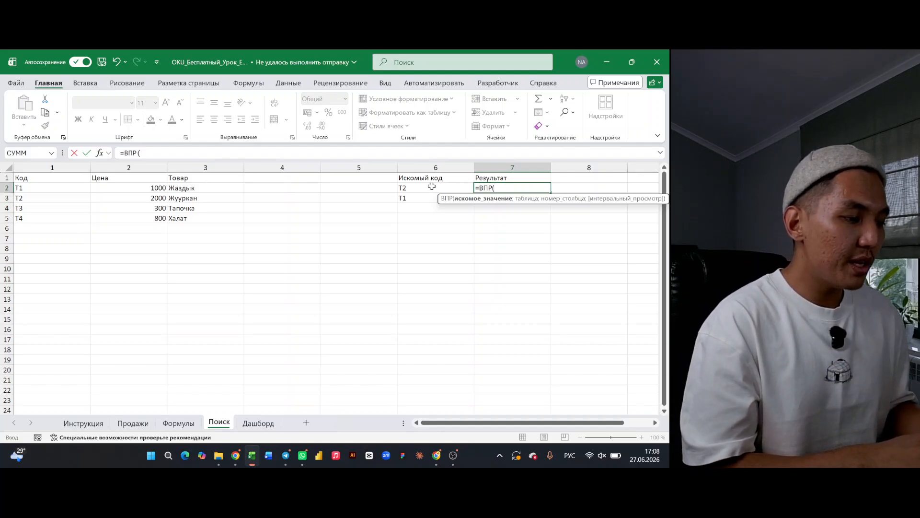
pyautogui.click(432, 186)
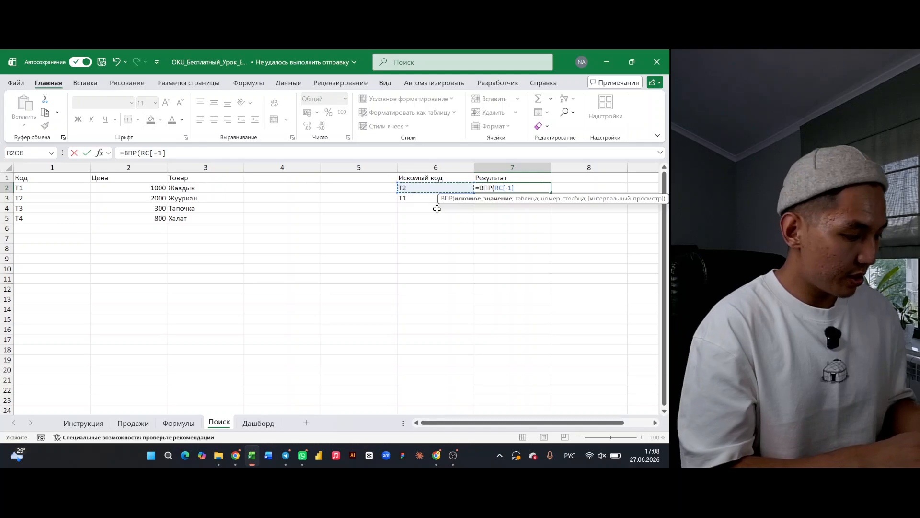
pyautogui.write(';')
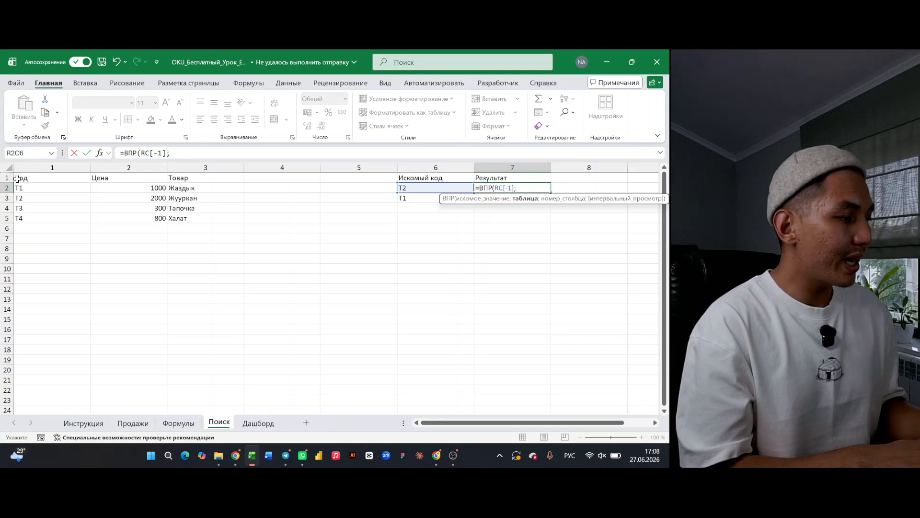
pyautogui.moveTo(16, 178); pyautogui.dragTo(184, 222)
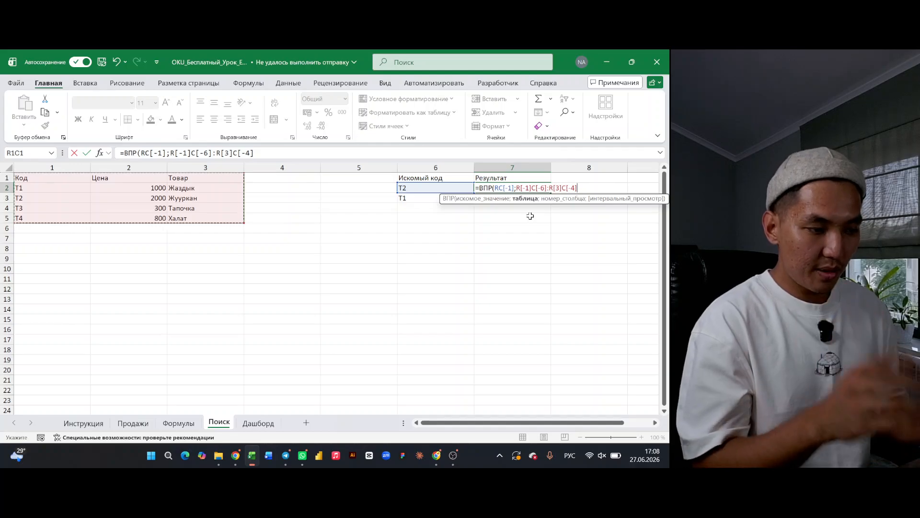
pyautogui.write(';')
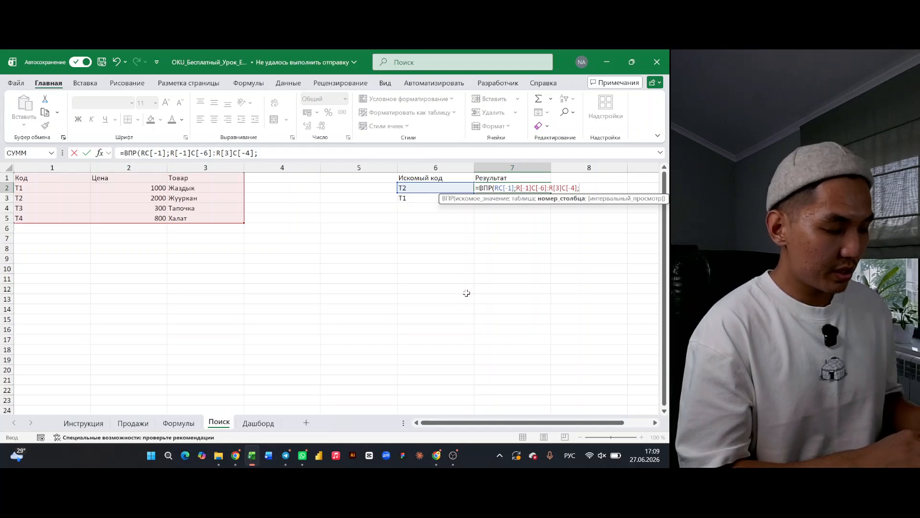
pyautogui.write('2')
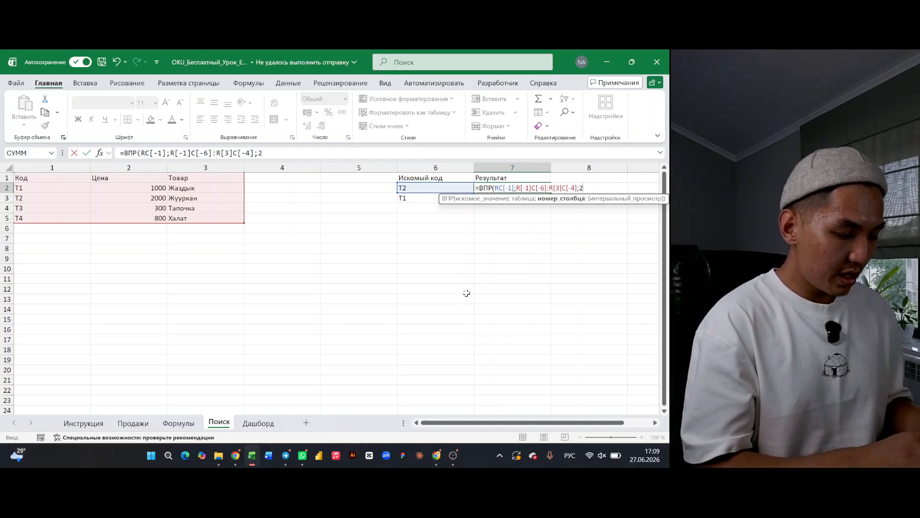
pyautogui.press('Return')
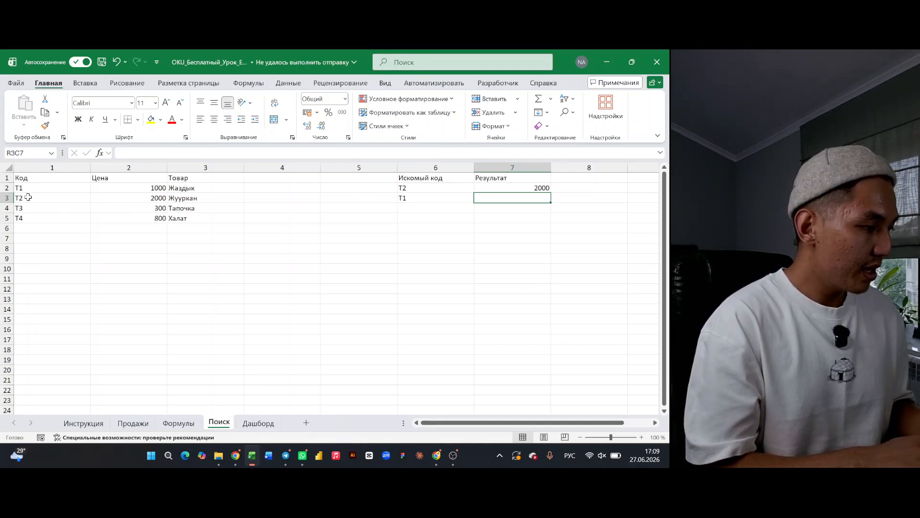
# - Check code T2's price in the source table and fill the ВПР formula from R2C7 down to R3C7
pyautogui.click(29, 197)
pyautogui.click(144, 198)
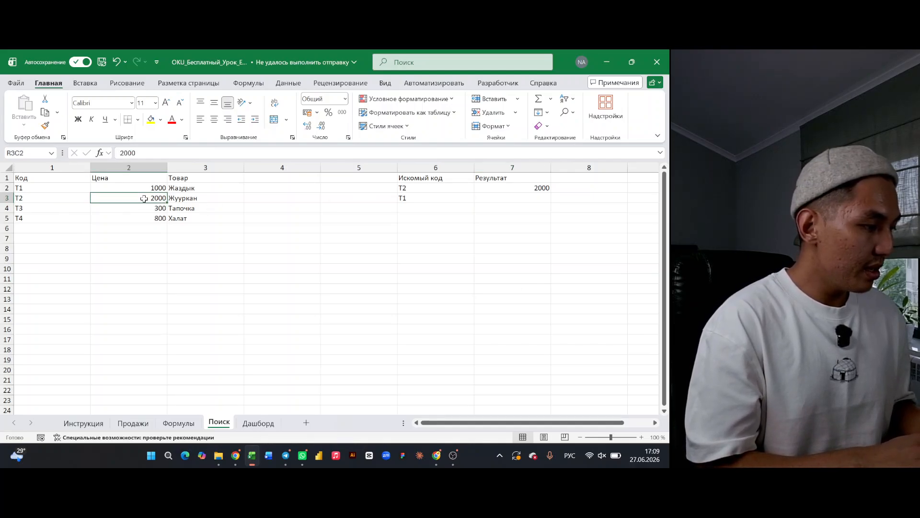
pyautogui.click(548, 189)
pyautogui.moveTo(551, 194); pyautogui.dragTo(552, 202)
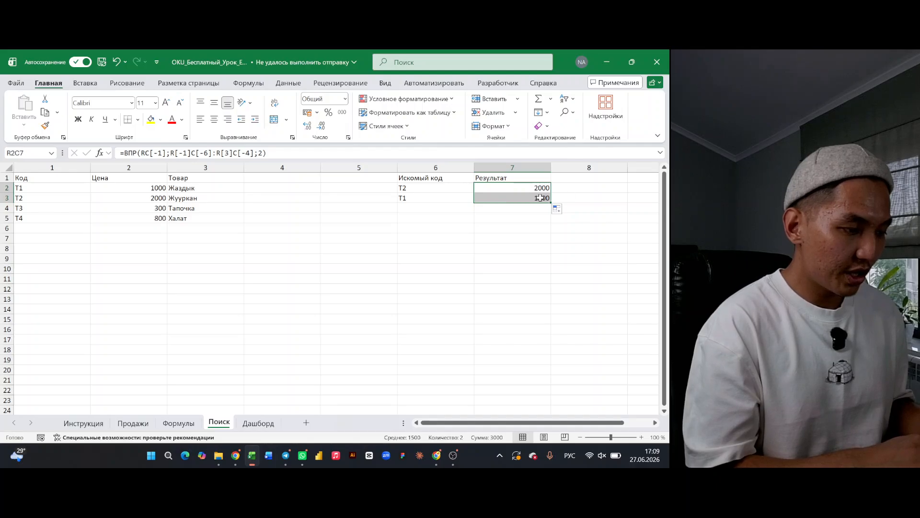
# - Copy the two lookup codes in R2C6:R3C6 into R4C6:R5C6 of the Искомый код column
pyautogui.click(444, 211)
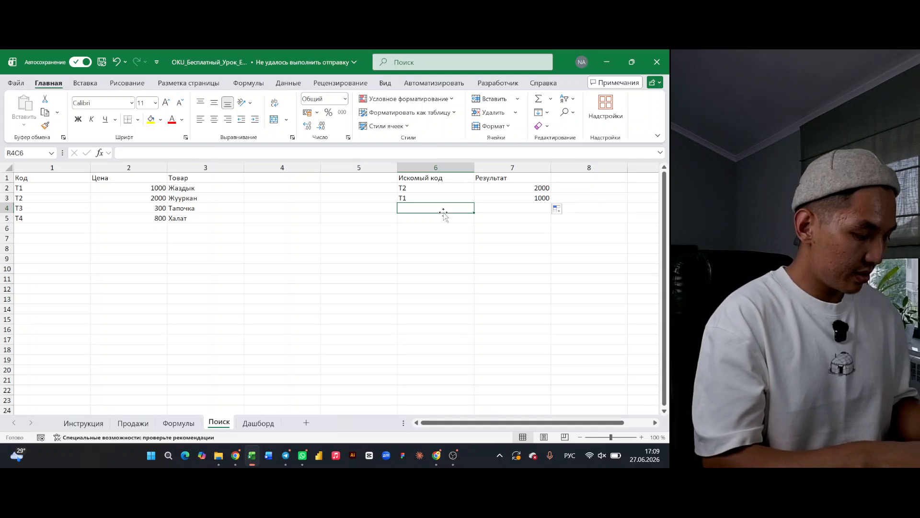
pyautogui.moveTo(418, 187); pyautogui.dragTo(413, 198)
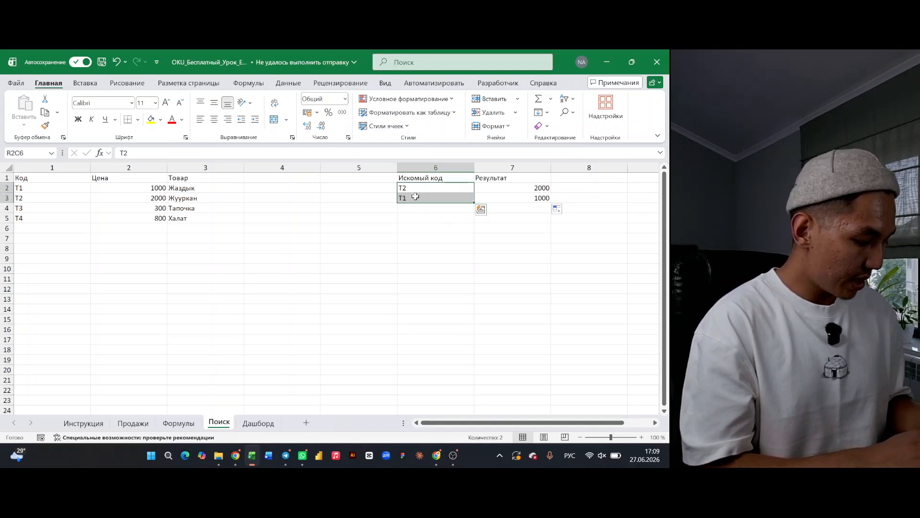
pyautogui.hotkey('ctrl', 'c')
pyautogui.click(408, 209)
pyautogui.hotkey('ctrl', 'v')
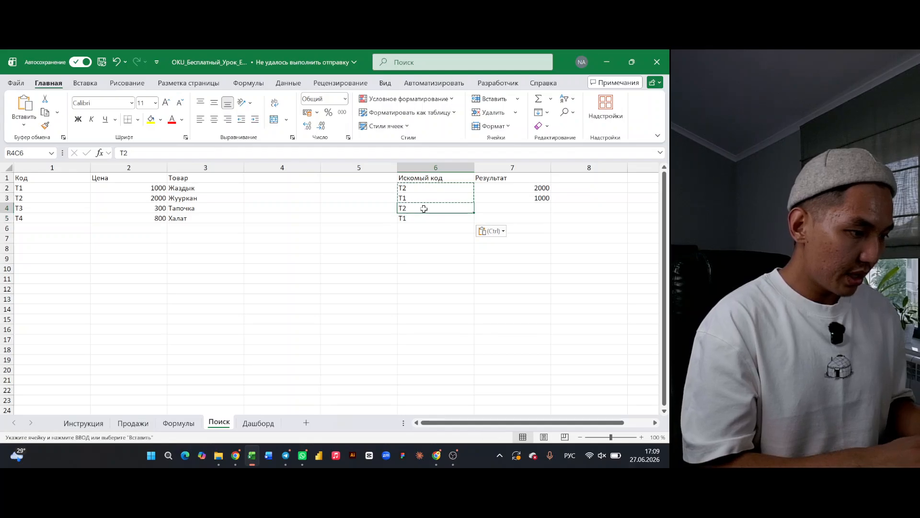
# - Change the copied lookup codes to T4 in R4C6 and T3 in R5C6
pyautogui.press('F2')
pyautogui.press('BackSpace')
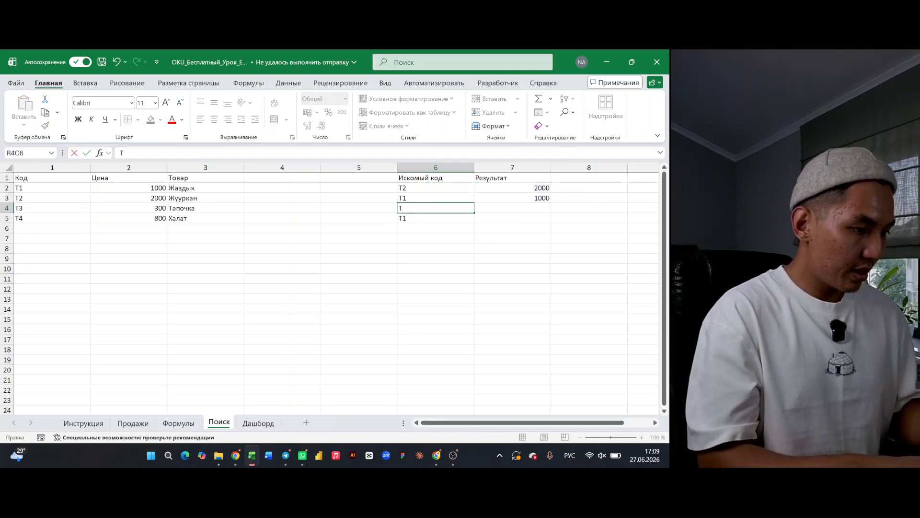
pyautogui.write('4')
pyautogui.press('Return')
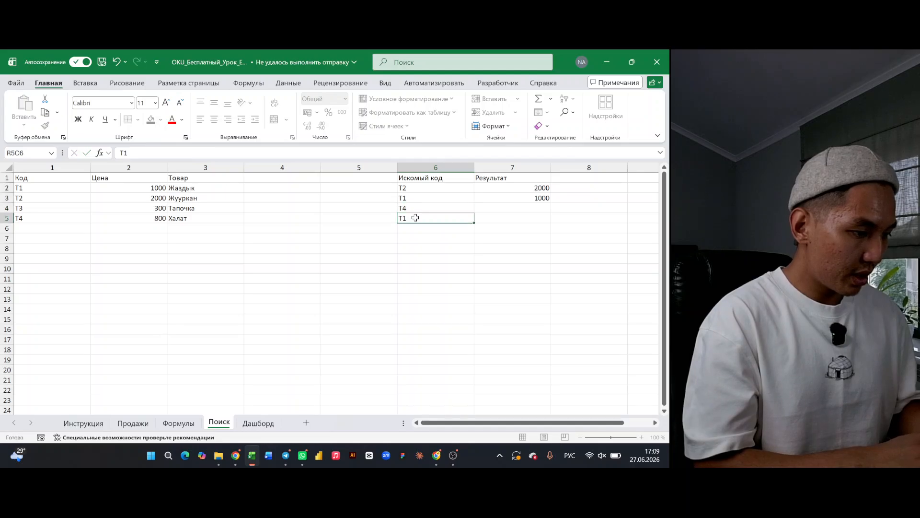
pyautogui.press('F2')
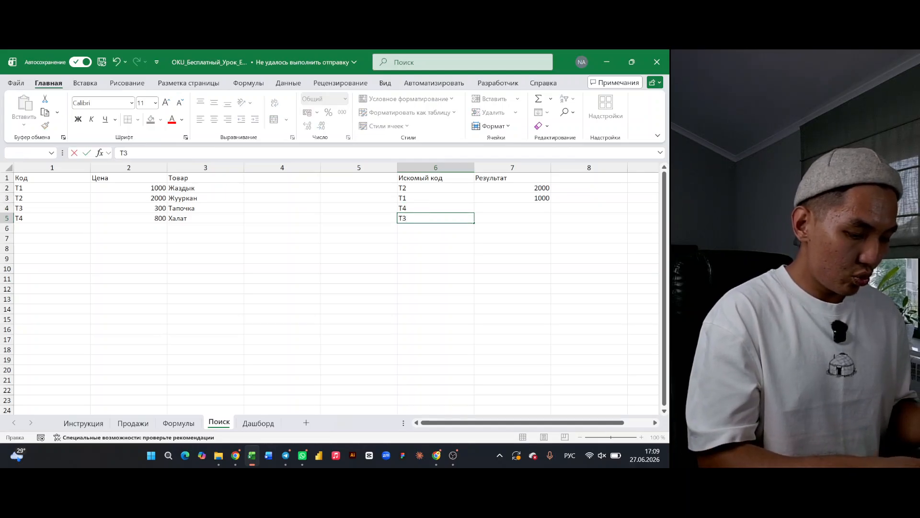
pyautogui.write('3')
pyautogui.press('Return')
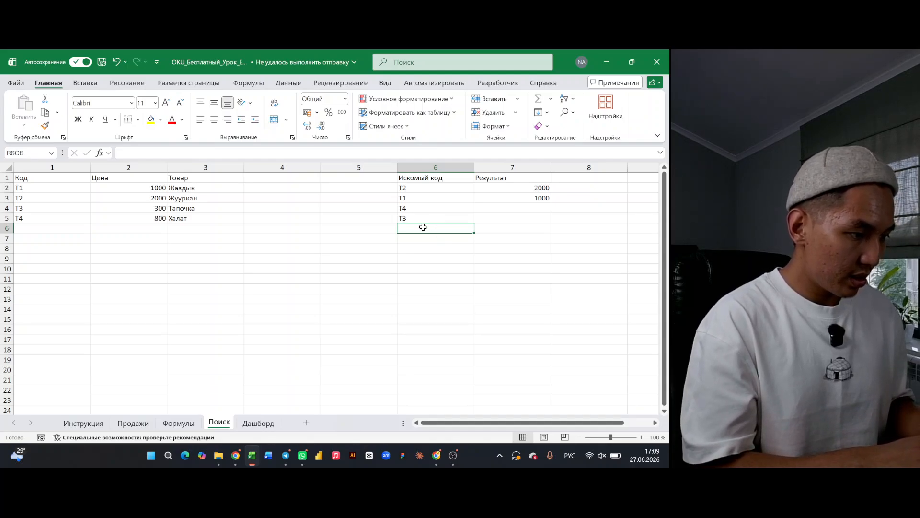
# - Enter the lookup codes T2 in R6C6 and T3 in R7C6 of the Искомый код column
pyautogui.write('T')
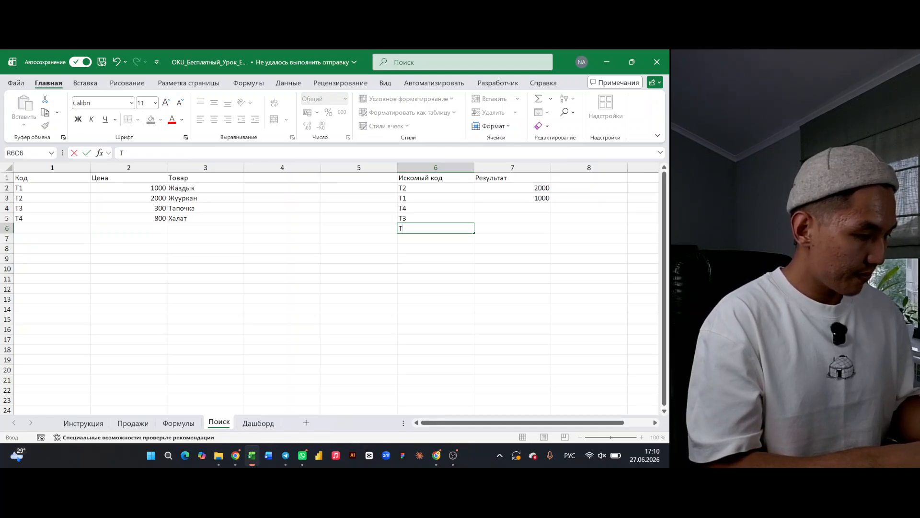
pyautogui.write('2')
pyautogui.press('Return')
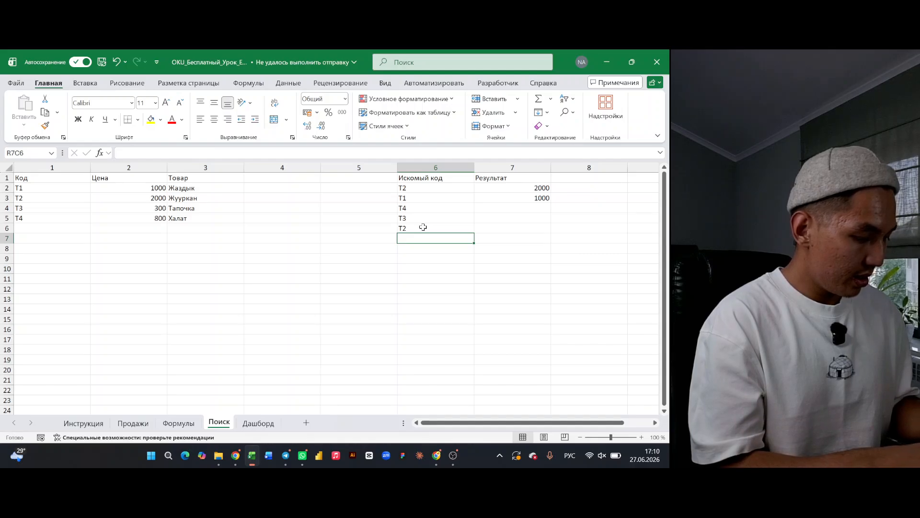
pyautogui.write('T3')
pyautogui.press('Return')
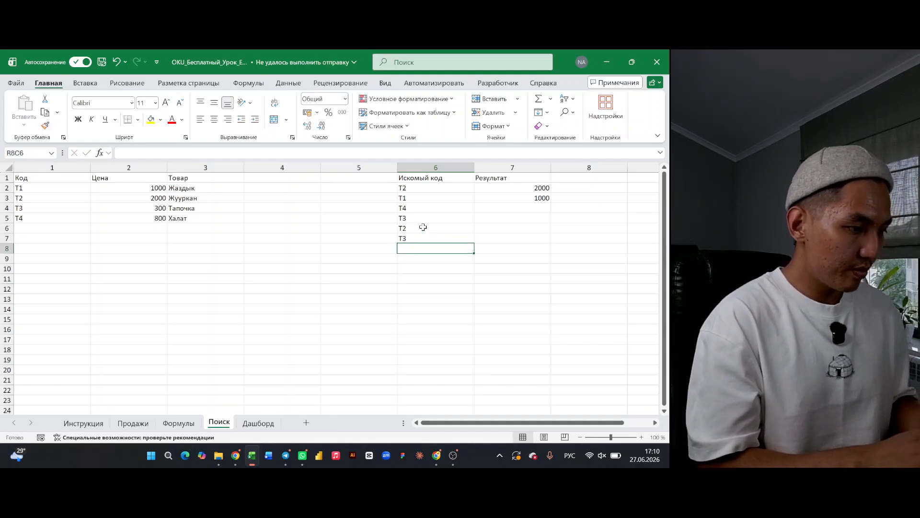
# - Fill the ВПР formula from R3C7 down to R7C7 and examine which table range the formula in R7C7 covers
pyautogui.click(540, 196)
pyautogui.moveTo(550, 202); pyautogui.dragTo(540, 240)
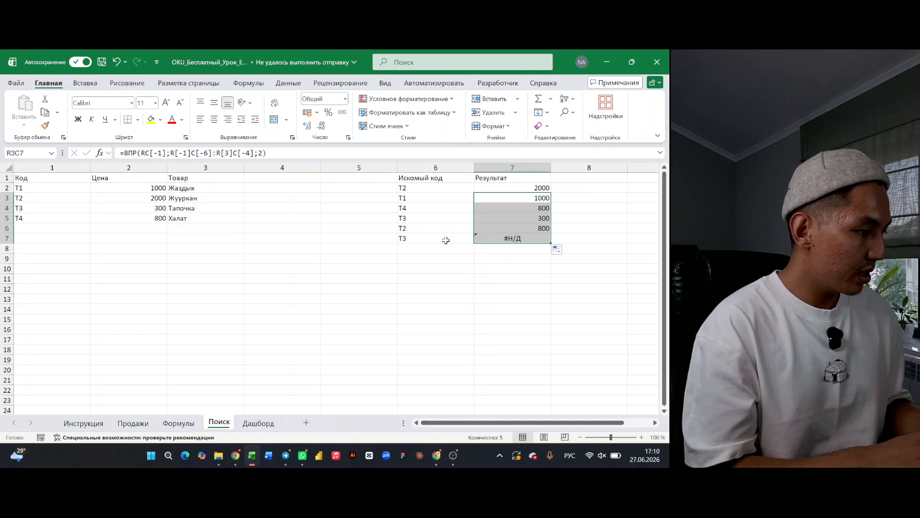
pyautogui.click(516, 238)
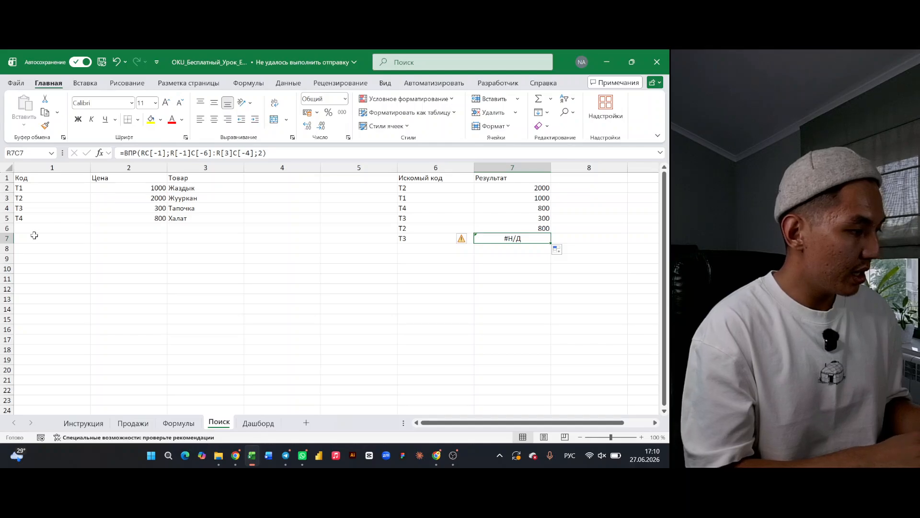
pyautogui.click(220, 153)
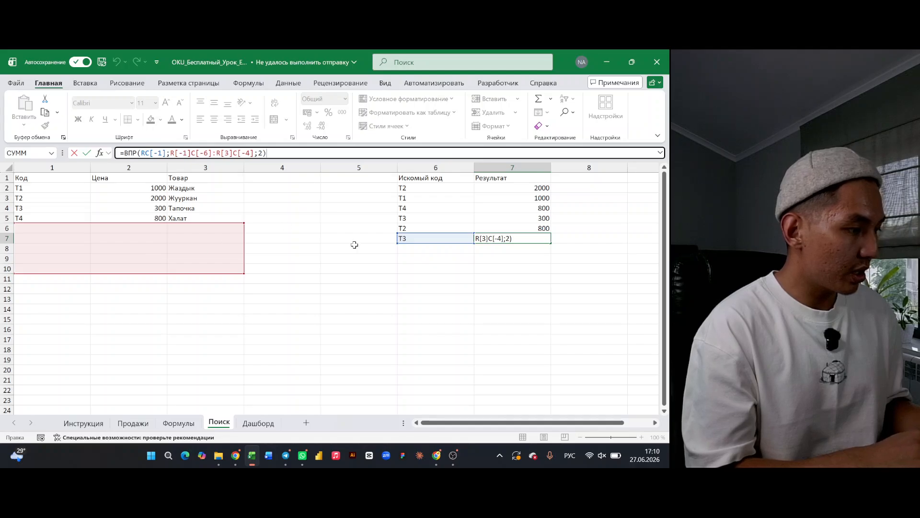
pyautogui.press('Escape')
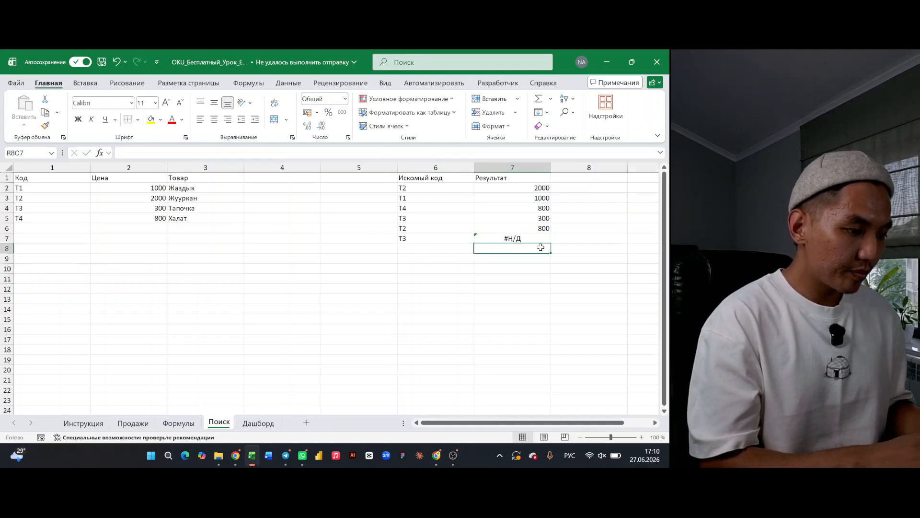
# - Clear the lookup code in R7C6 and its formula in R7C7
pyautogui.moveTo(493, 242); pyautogui.dragTo(410, 242)
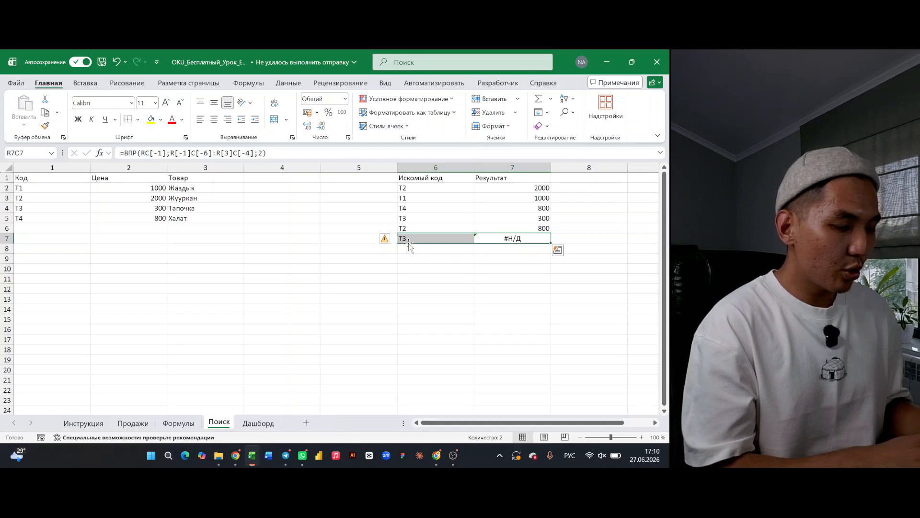
pyautogui.press('BackSpace')
pyautogui.click(541, 269)
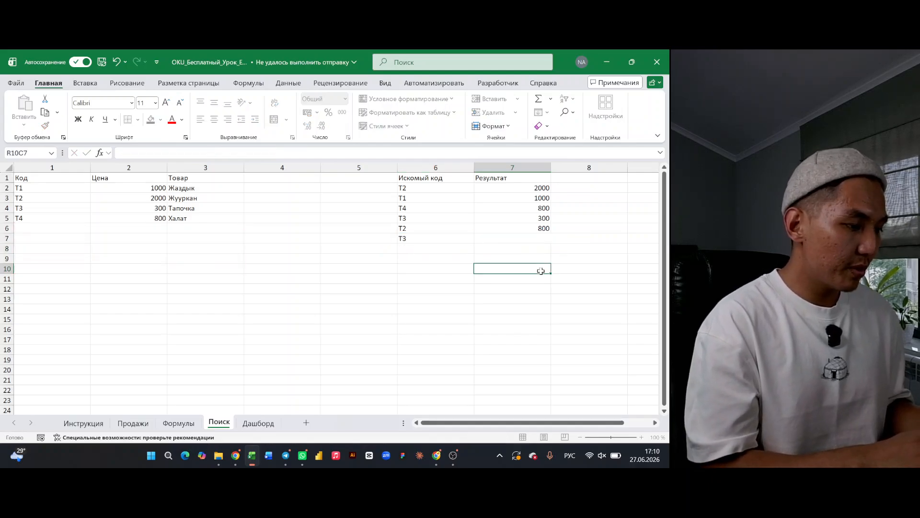
pyautogui.click(425, 236)
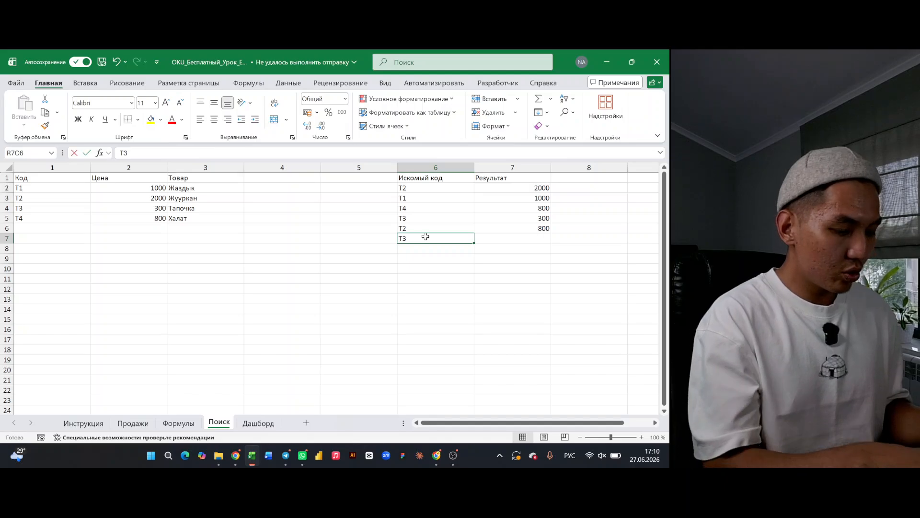
pyautogui.press('BackSpace')
pyautogui.click(631, 240)
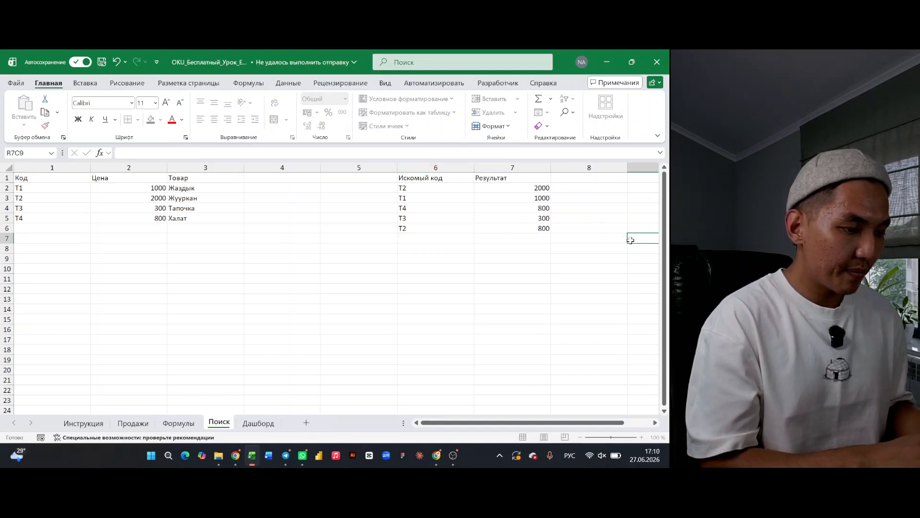
# - Try to fix the table range in R2C7 with dollar signs, as =ВПР(RC[-1];$R[-1]$C[-6]:$R[3]$C[-4];2)
pyautogui.click(541, 188)
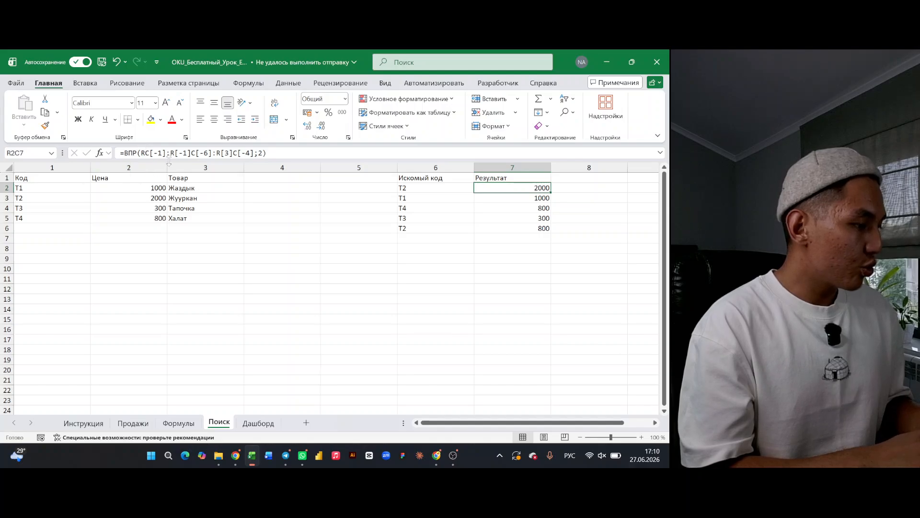
pyautogui.click(192, 153)
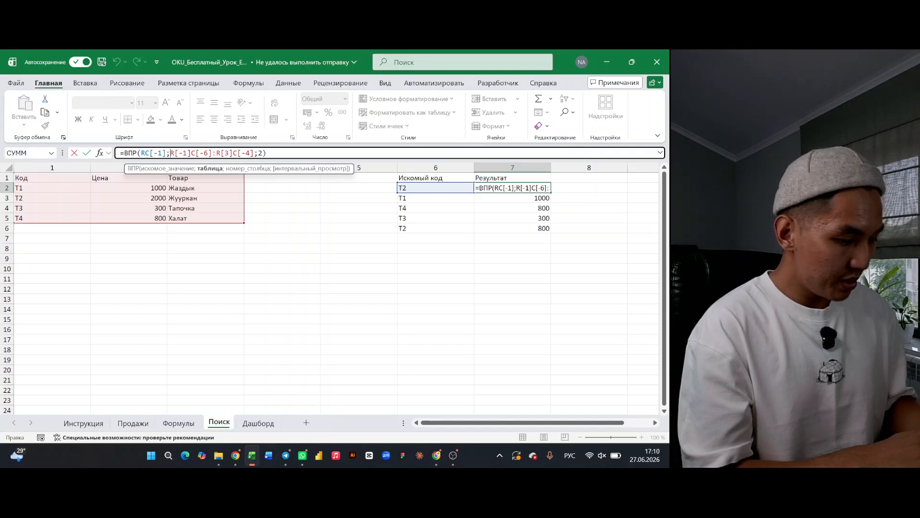
pyautogui.hotkey('alt', 'shift')
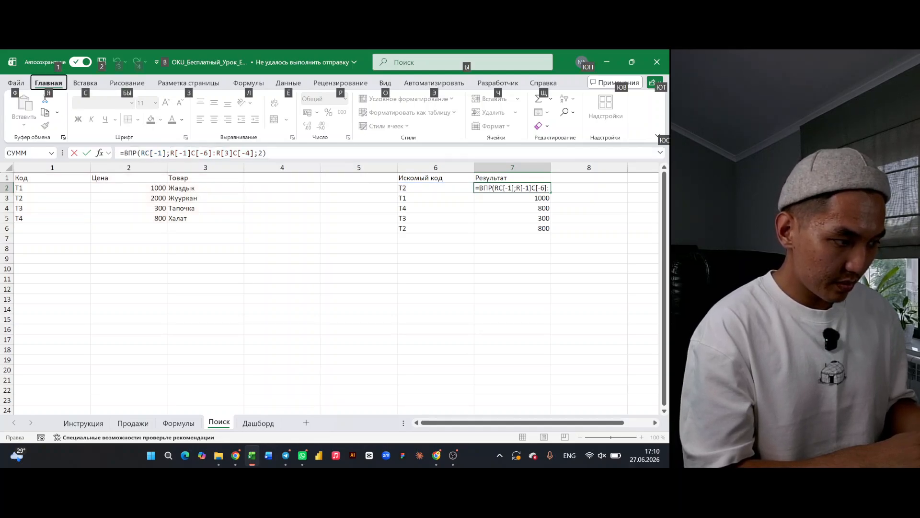
pyautogui.press('Escape')
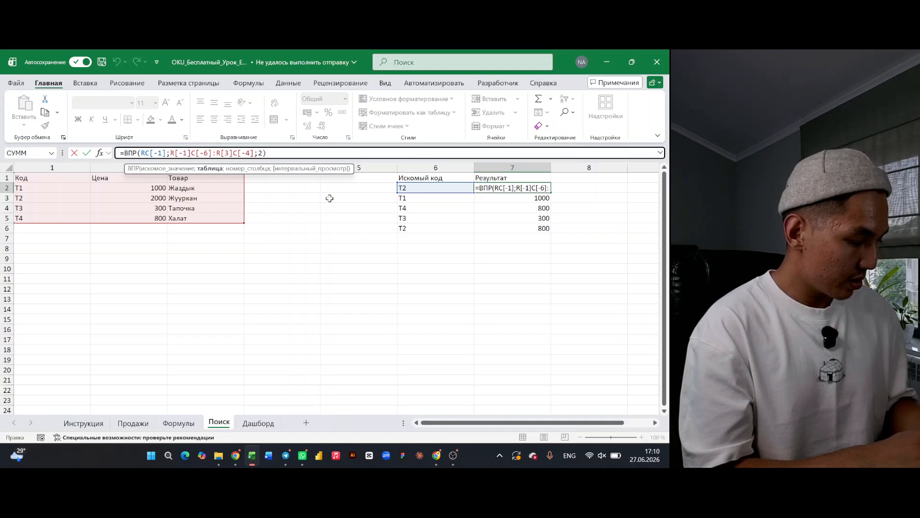
pyautogui.write('$')
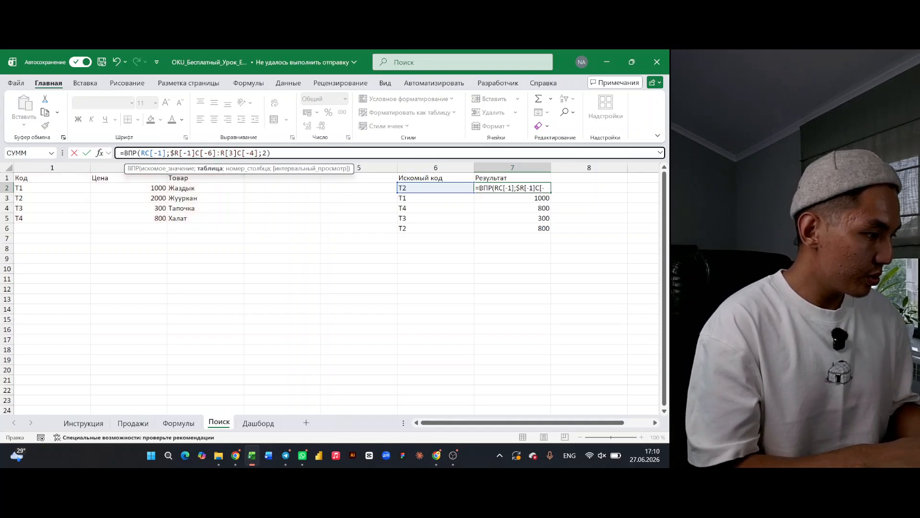
pyautogui.press('Right')
pyautogui.press('Right')
pyautogui.press('Right')
pyautogui.press('Right')
pyautogui.press('Right')
pyautogui.write('$')
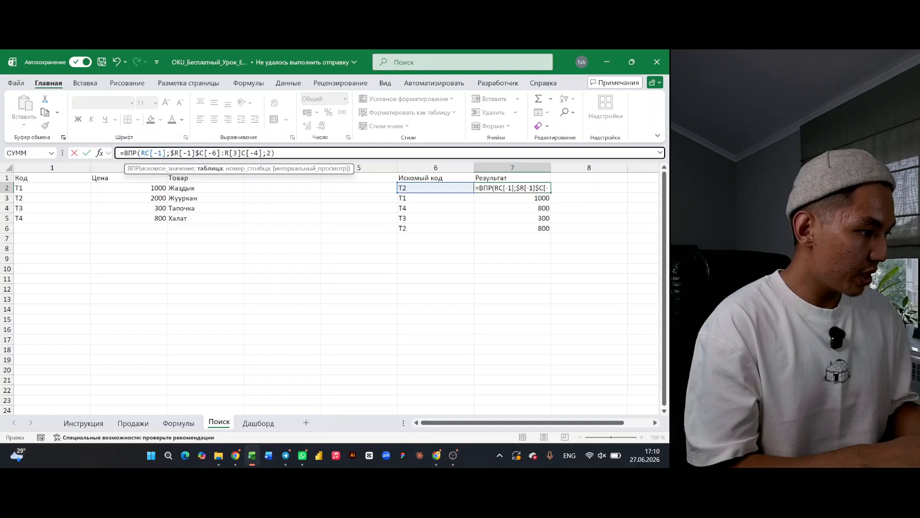
pyautogui.press('Right')
pyautogui.press('Right')
pyautogui.press('Right')
pyautogui.press('Right')
pyautogui.press('Right')
pyautogui.press('Right')
pyautogui.write('$')
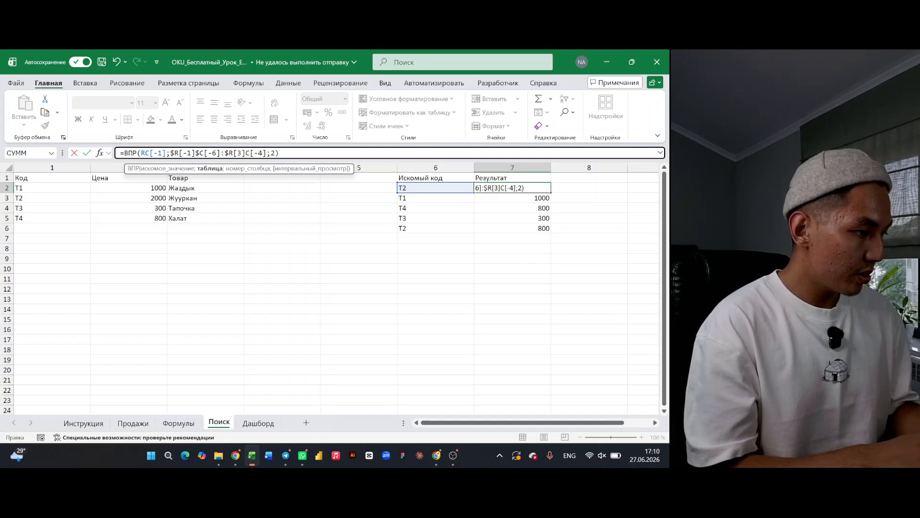
pyautogui.press('Right')
pyautogui.press('Right')
pyautogui.press('Right')
pyautogui.press('Right')
pyautogui.write('$')
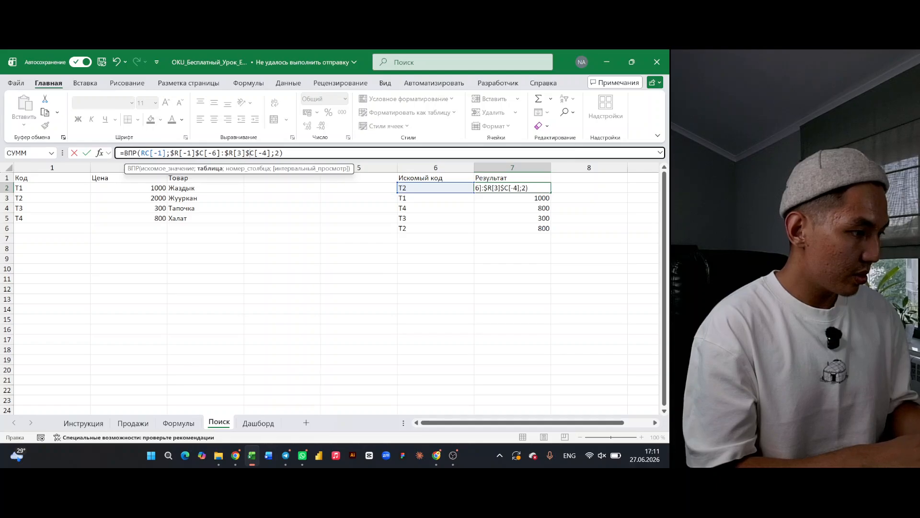
pyautogui.press('Return')
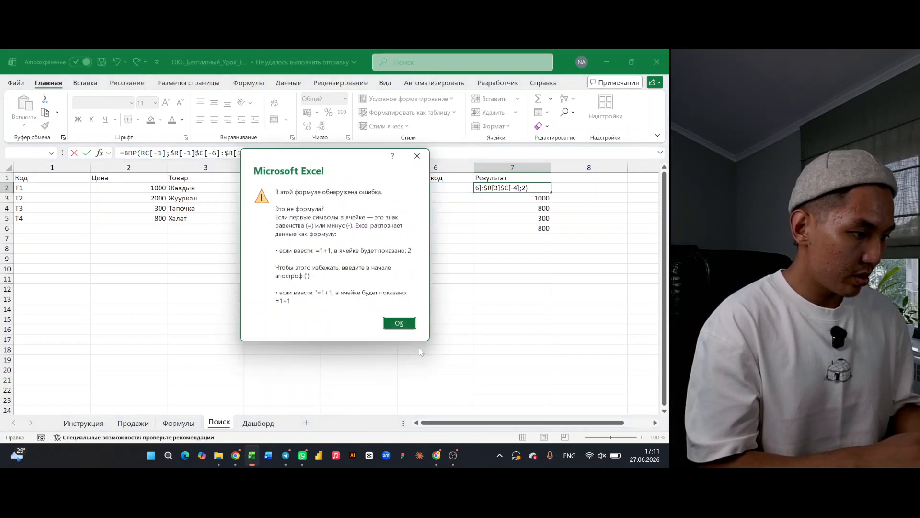
pyautogui.click(400, 322)
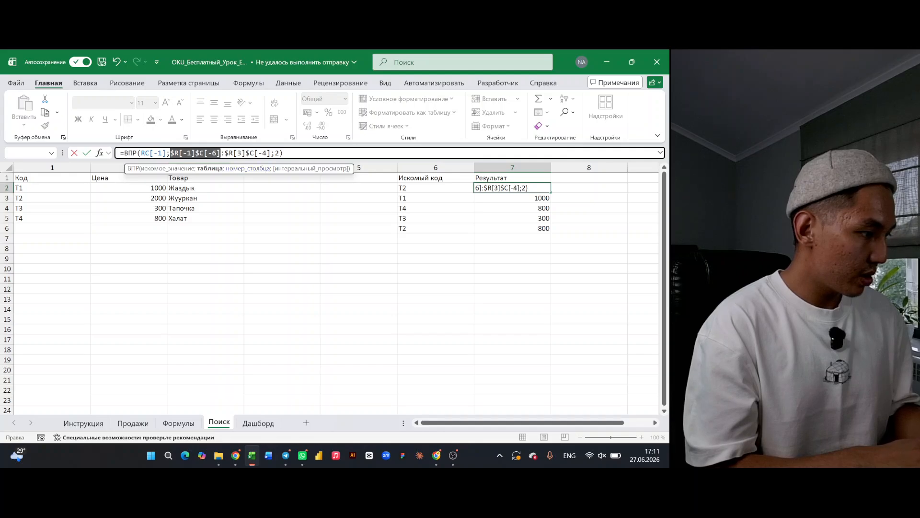
# - Remove all dollar signs from the table range in R2C7's formula, restoring R[-1]C[-6]:R[3]C[-4]
pyautogui.click(179, 153)
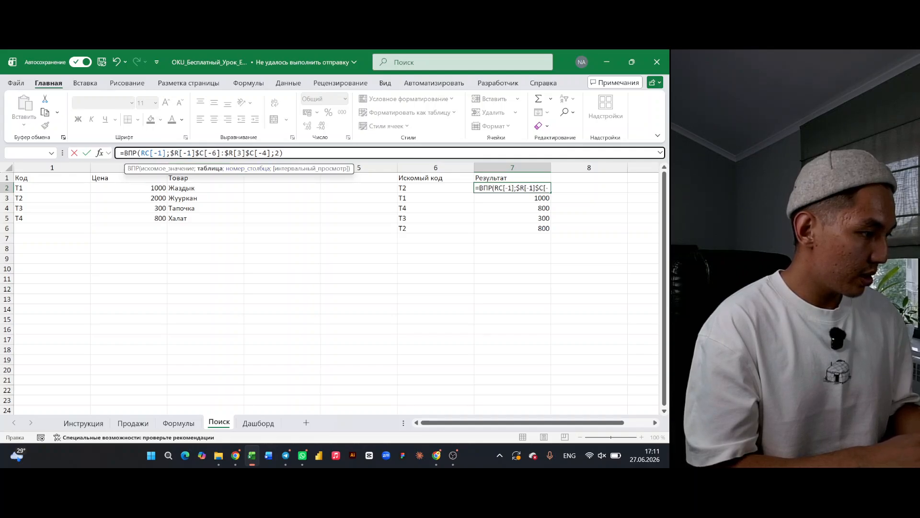
pyautogui.click(200, 152)
pyautogui.press('BackSpace')
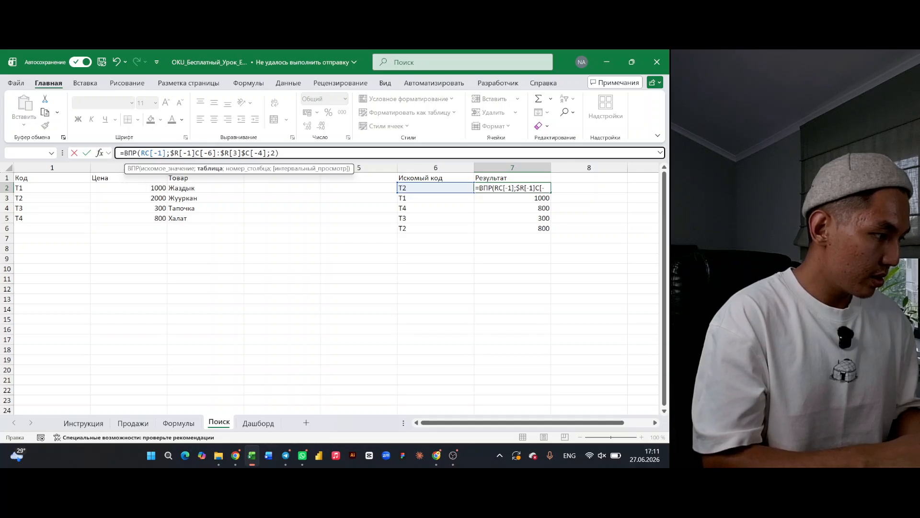
pyautogui.press('BackSpace')
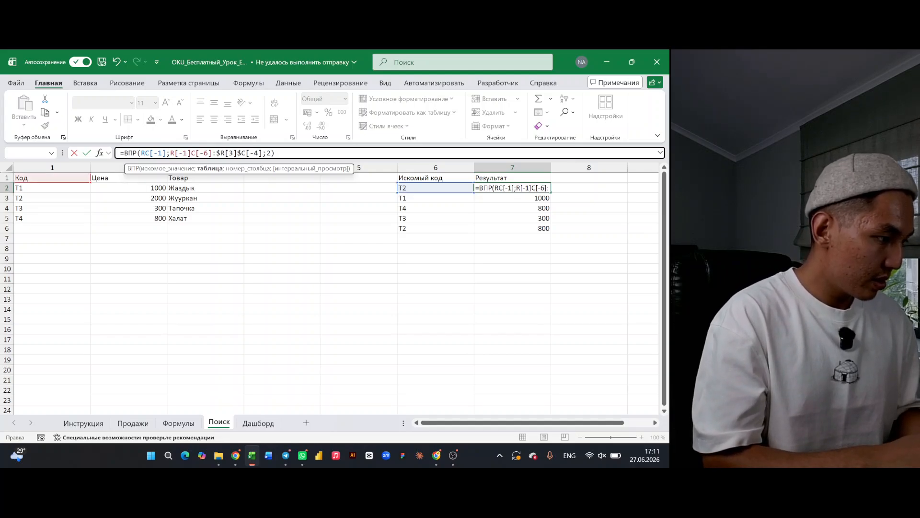
pyautogui.click(220, 153)
pyautogui.press('BackSpace')
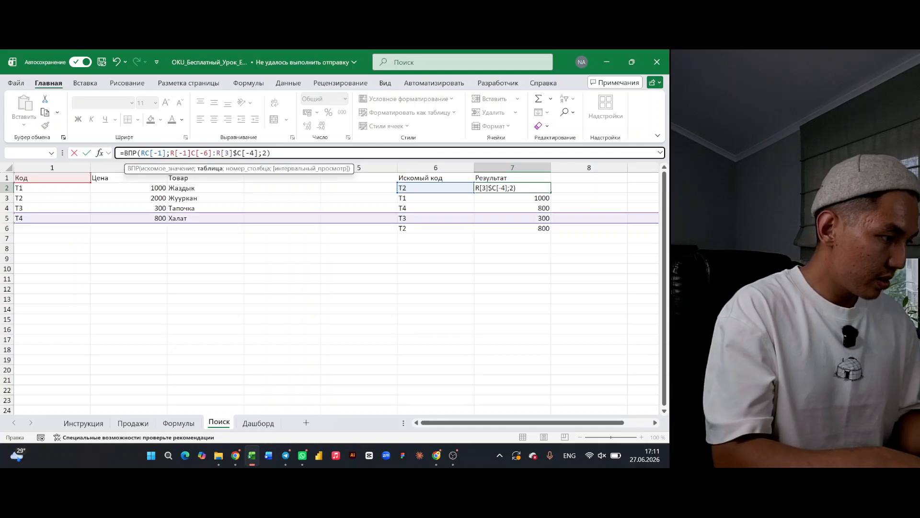
pyautogui.press('BackSpace')
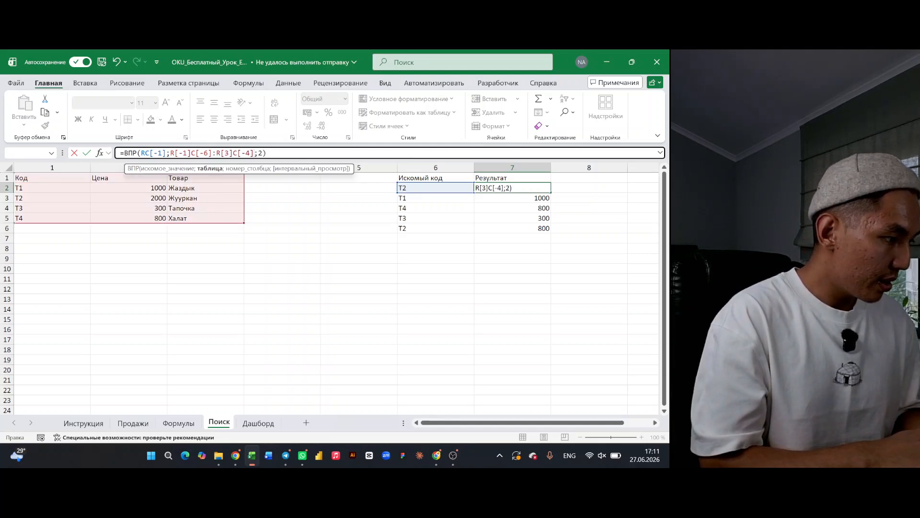
pyautogui.press('Left')
pyautogui.press('Left')
pyautogui.press('Left')
pyautogui.press('Left')
pyautogui.press('Left')
pyautogui.press('Left')
pyautogui.press('Left')
pyautogui.press('Left')
pyautogui.press('Left')
pyautogui.press('Left')
pyautogui.press('Left')
pyautogui.press('Left')
pyautogui.press('Left')
pyautogui.press('Left')
pyautogui.press('Left')
pyautogui.press('Left')
pyautogui.press('Left')
pyautogui.press('Left')
pyautogui.press('Left')
pyautogui.press('Left')
pyautogui.write('$')
pyautogui.press('BackSpace')
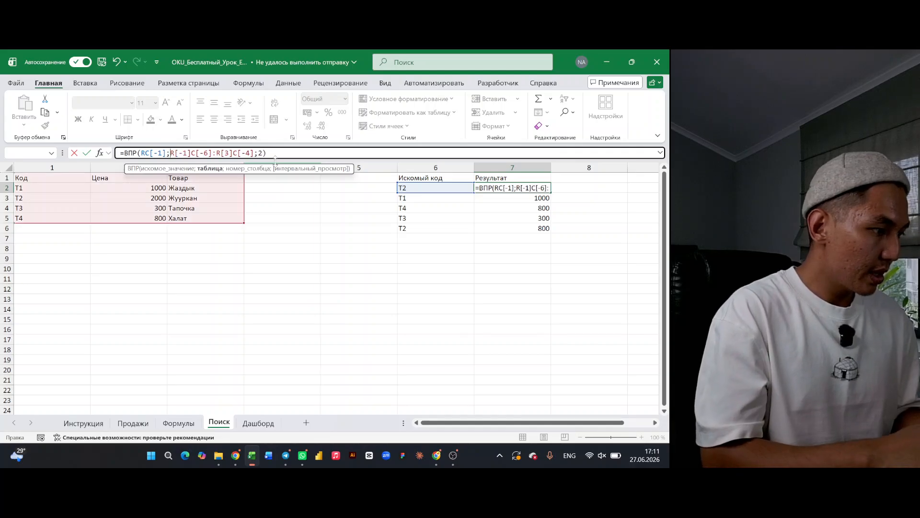
pyautogui.press('Return')
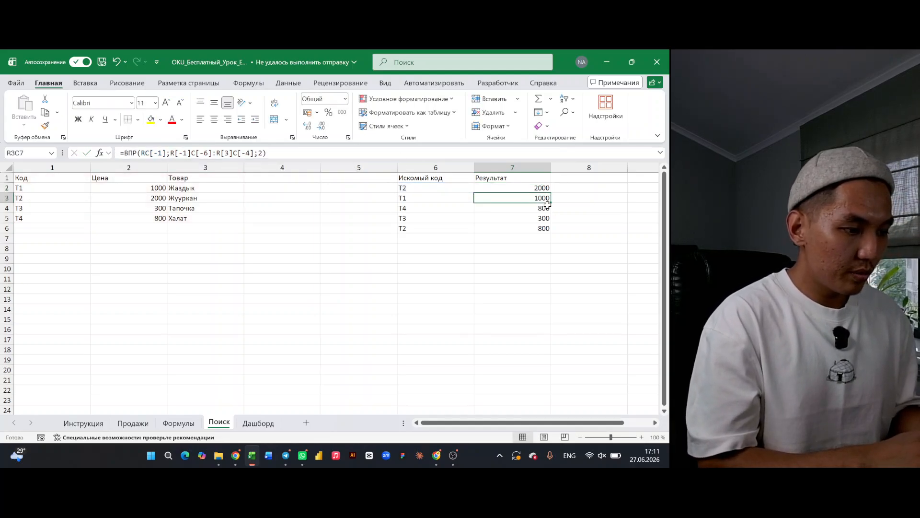
# - Clear the result in R3C7 and delete the result cells R4C7:R6C7 with the remaining cells shifted left
pyautogui.moveTo(542, 200); pyautogui.dragTo(540, 229)
pyautogui.press('BackSpace')
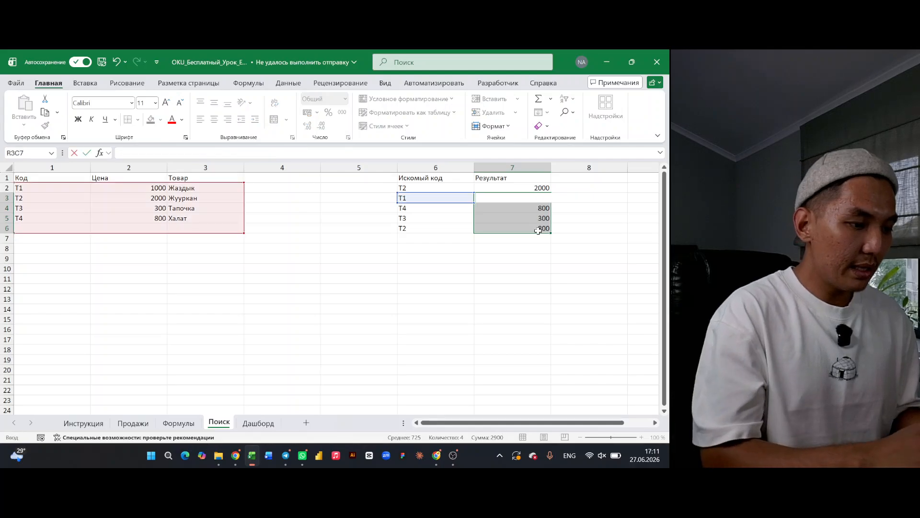
pyautogui.click(541, 208)
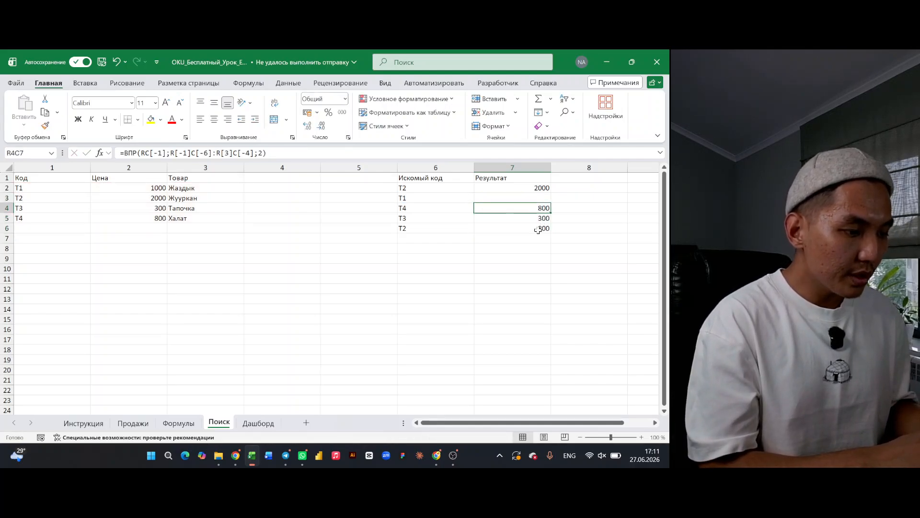
pyautogui.keyDown('shift'); pyautogui.click(538, 229); pyautogui.keyUp('shift')
pyautogui.rightClick(539, 230)
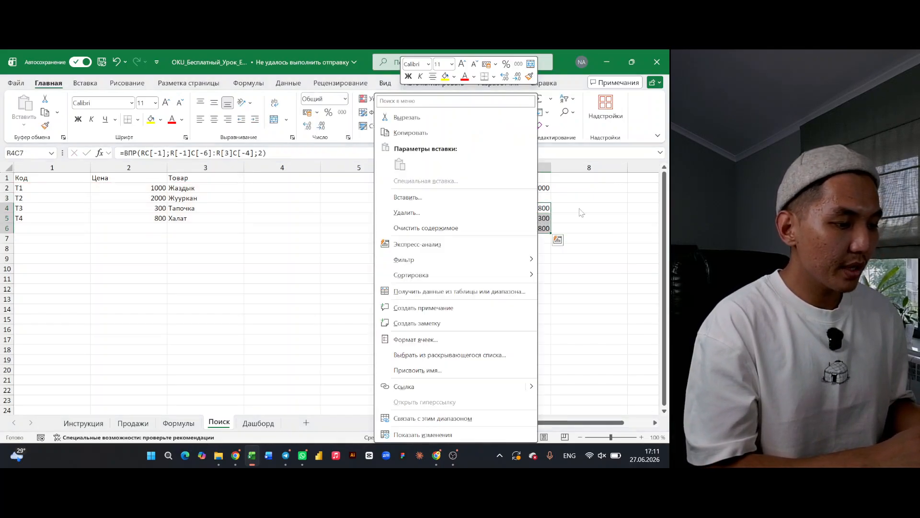
pyautogui.click(410, 215)
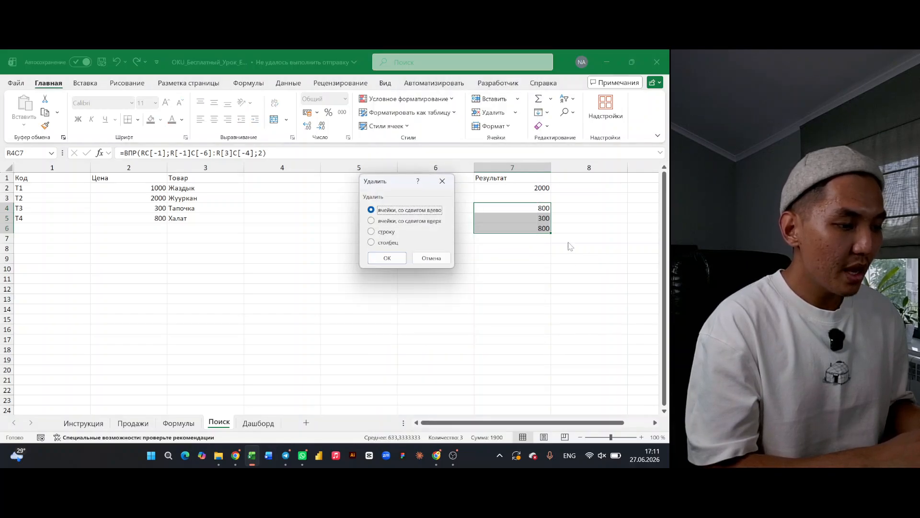
pyautogui.click(394, 262)
pyautogui.click(573, 188)
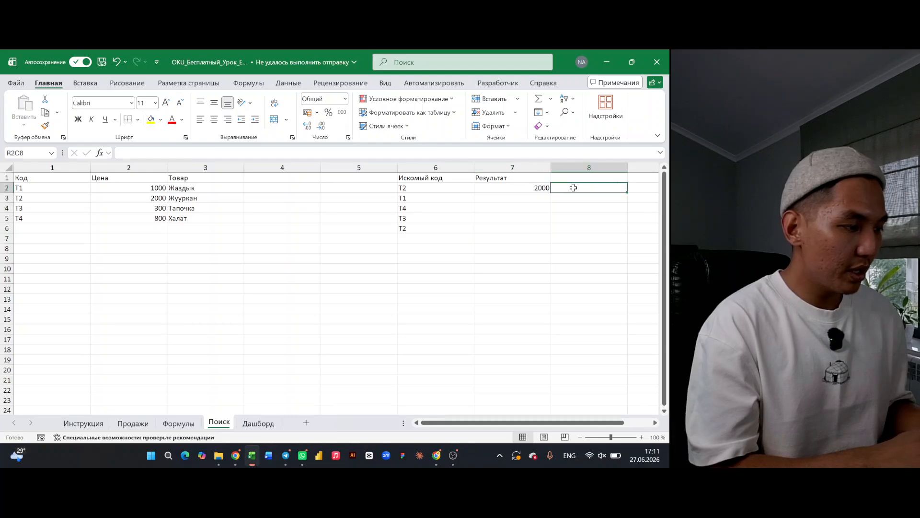
# - Copy the text of R2C7's lookup formula into R2C8 as =ВПР(RC[-1];R[-1]C[-6]:R[3]C[-4];2)
pyautogui.click(538, 189)
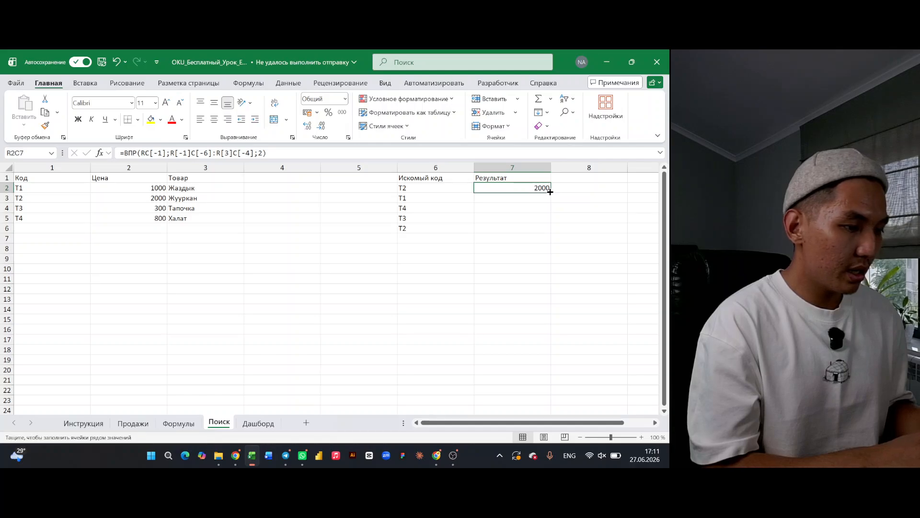
pyautogui.press('F2')
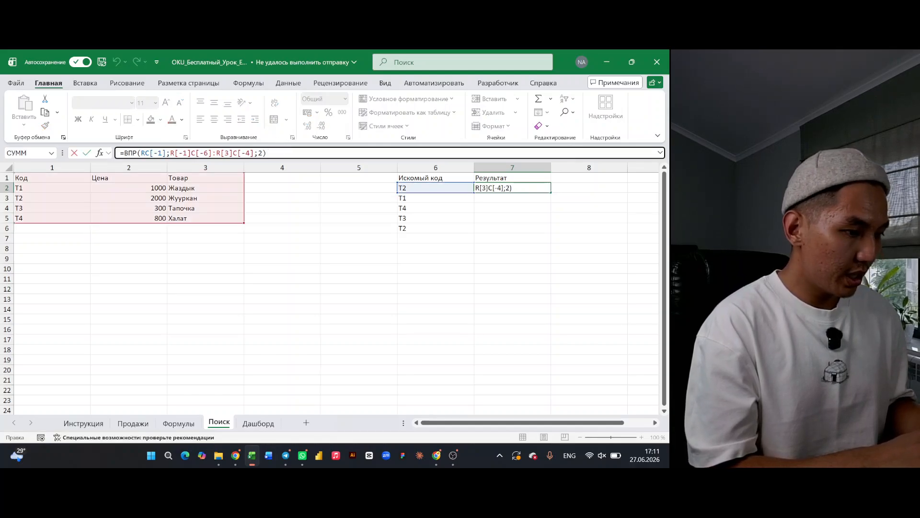
pyautogui.press('Return')
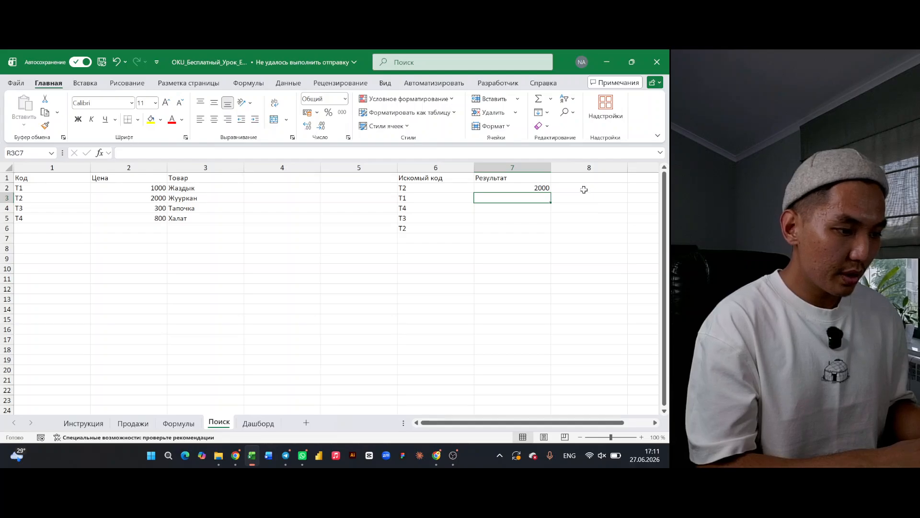
pyautogui.click(584, 190)
pyautogui.click(522, 155)
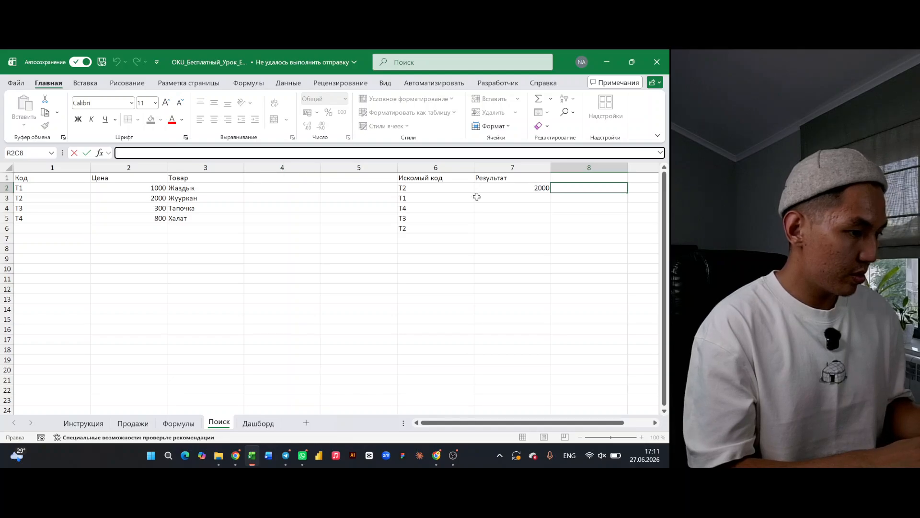
pyautogui.click(516, 190)
pyautogui.press('F2')
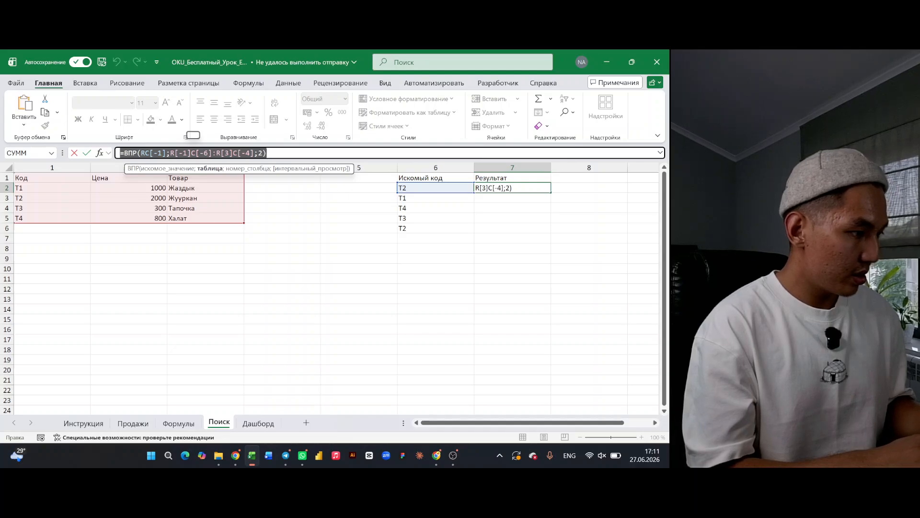
pyautogui.press('Return')
pyautogui.click(561, 189)
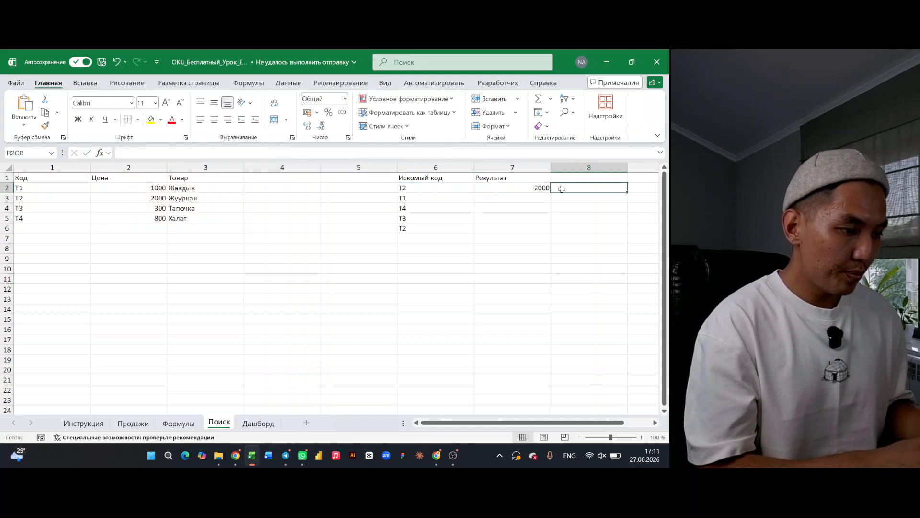
pyautogui.click(228, 153)
pyautogui.write('=ВПР(RC[-1];R[-1]C[-6]:R[3]C[-4];2)')
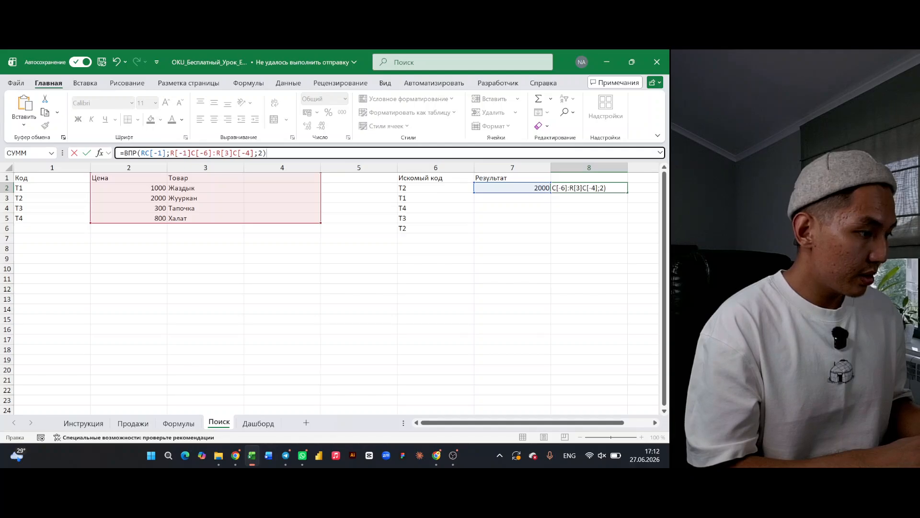
# - Remove all arguments from the copied formula in R2C8, leaving only =ВПР()
pyautogui.moveTo(262, 153); pyautogui.dragTo(138, 152)
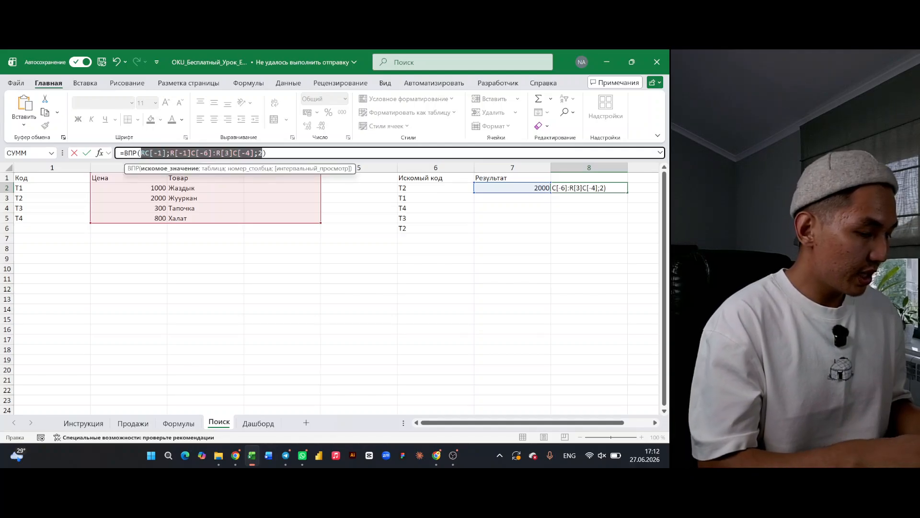
pyautogui.press('BackSpace')
pyautogui.click(24, 188)
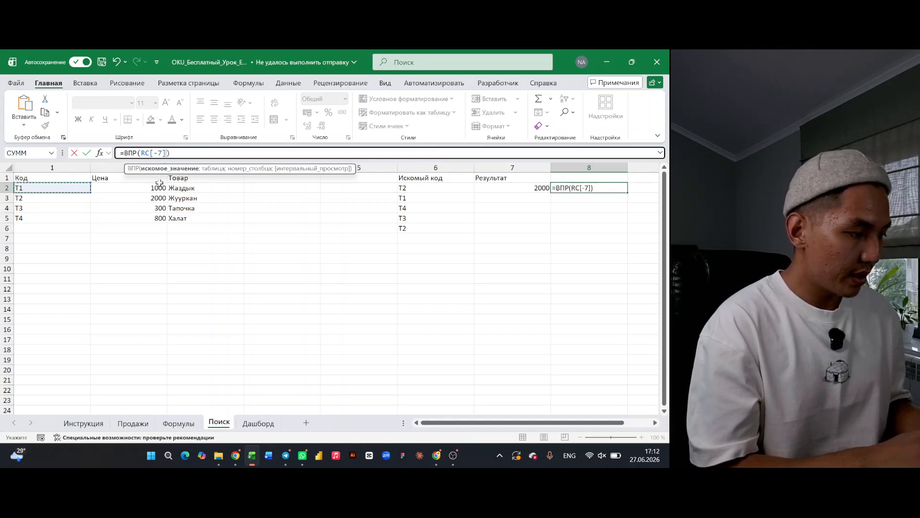
pyautogui.press('BackSpace')
pyautogui.press('BackSpace')
pyautogui.press('BackSpace')
pyautogui.press('BackSpace')
pyautogui.press('BackSpace')
pyautogui.press('BackSpace')
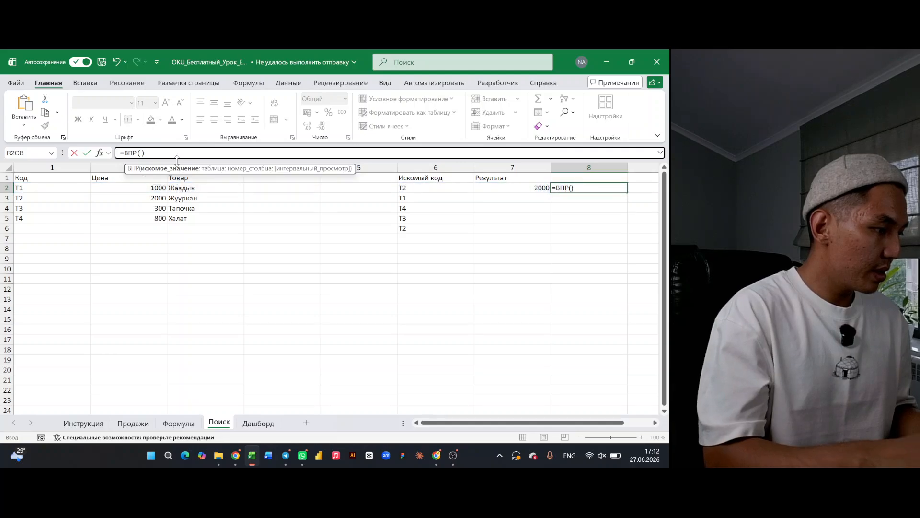
# - Complete R2C8's formula as =ВПР(RC[-2];R[-1]C[-7]:R[3]C[-5];3) to look up the product name by the code in R2C6
pyautogui.click(442, 187)
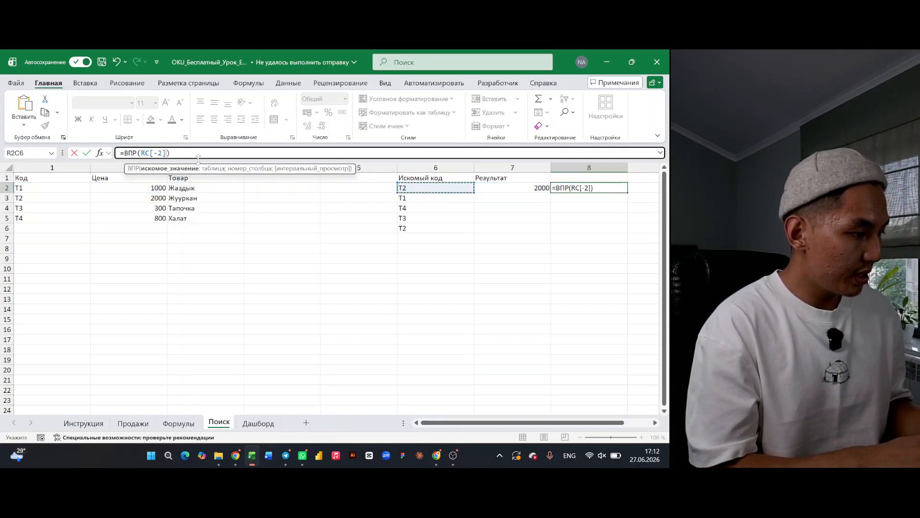
pyautogui.write('$')
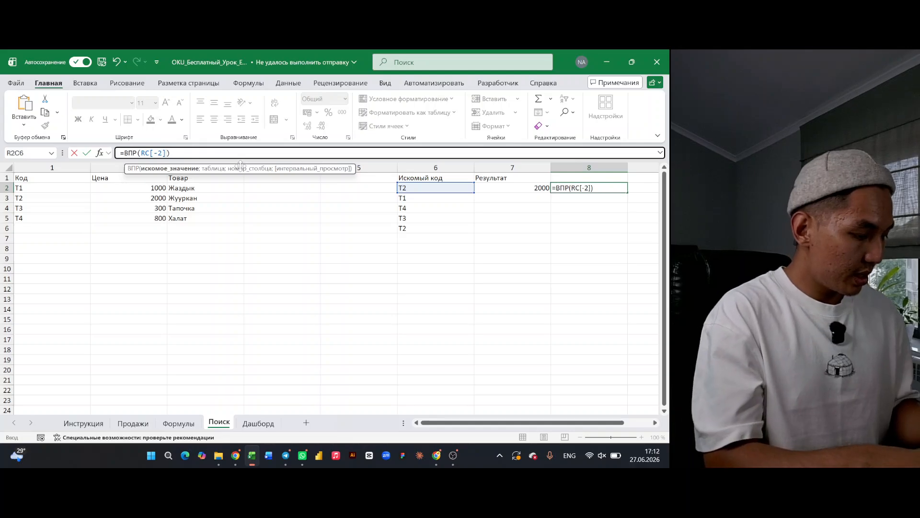
pyautogui.write(';')
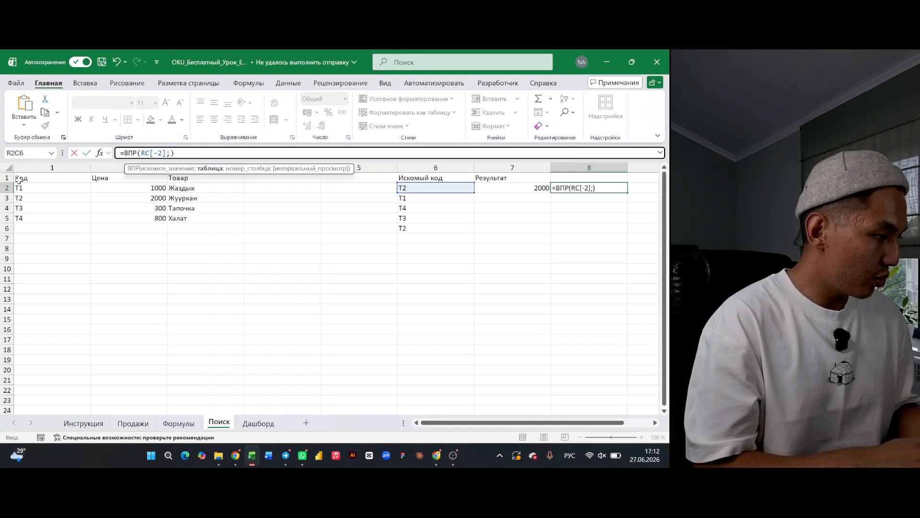
pyautogui.moveTo(19, 178); pyautogui.dragTo(181, 219)
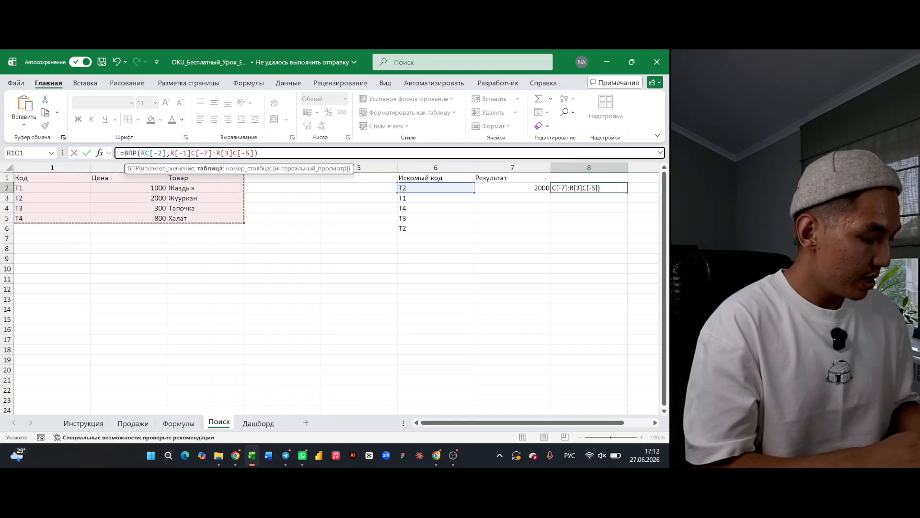
pyautogui.write(';3')
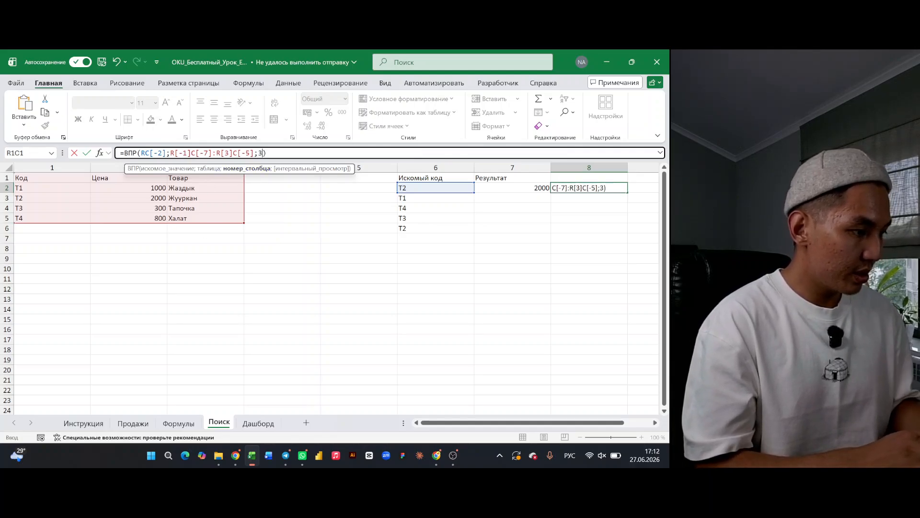
pyautogui.press('Return')
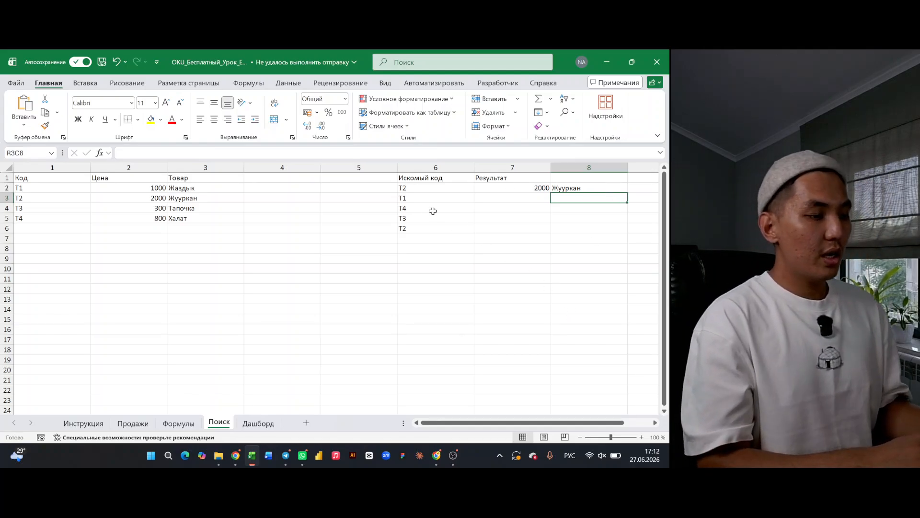
# - Try Т1 as the lookup code in R2C6 and check the references in R2C7's ВПР formula
pyautogui.click(412, 187)
pyautogui.write('Т1')
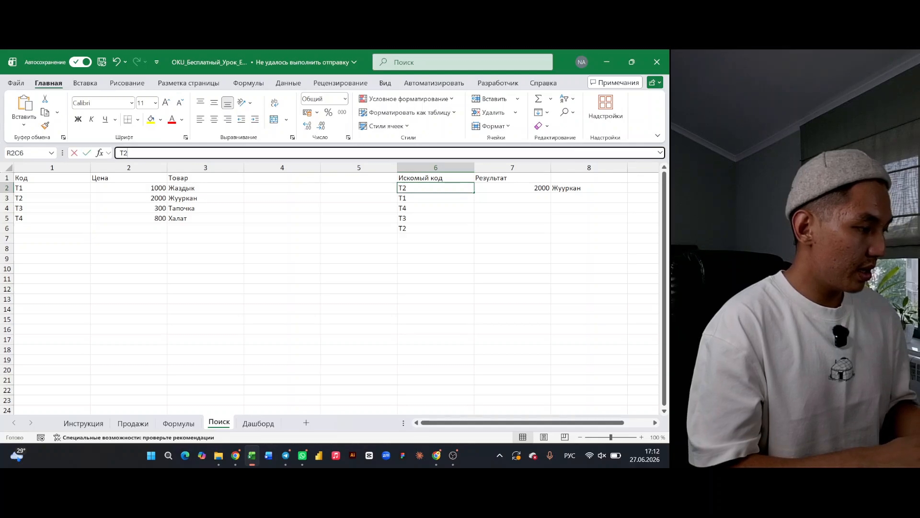
pyautogui.press('Return')
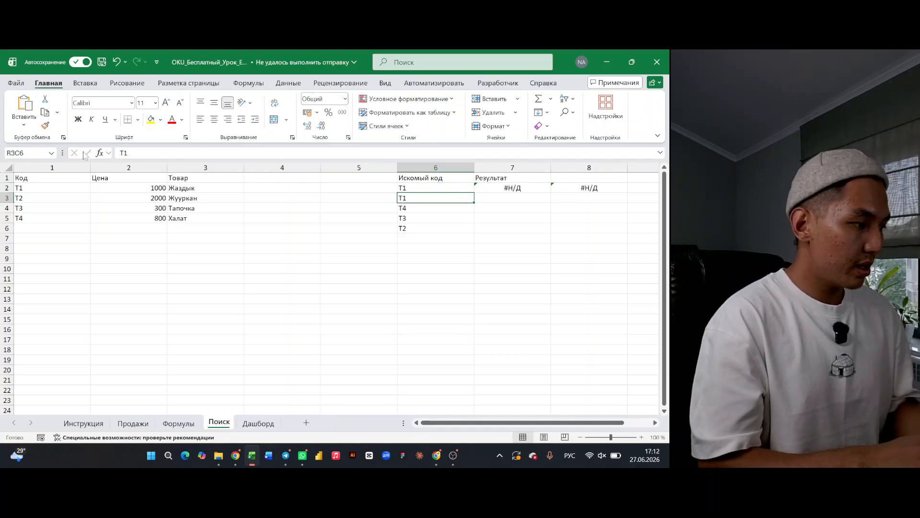
pyautogui.press('F2')
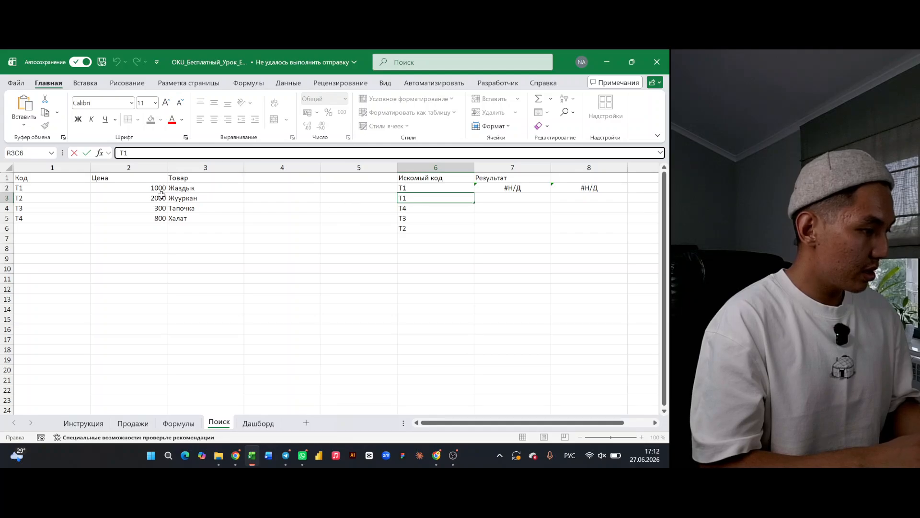
pyautogui.click(507, 186)
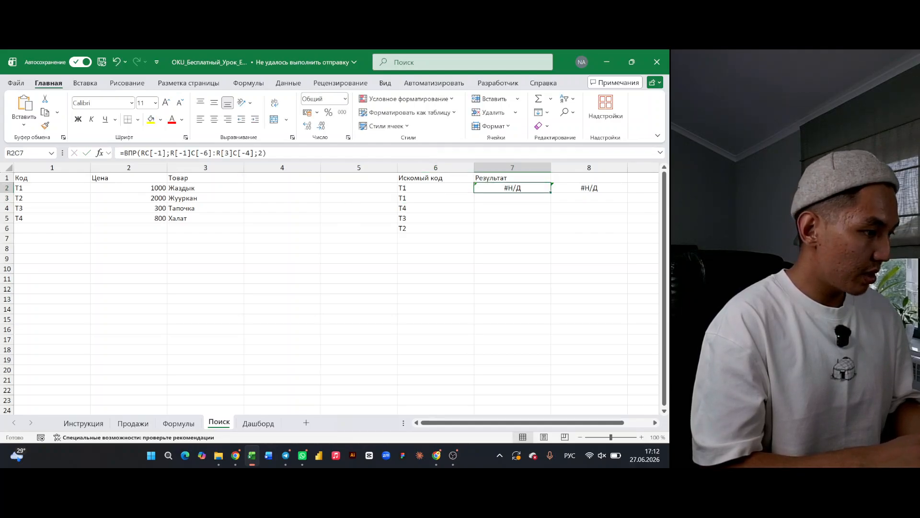
pyautogui.press('F2')
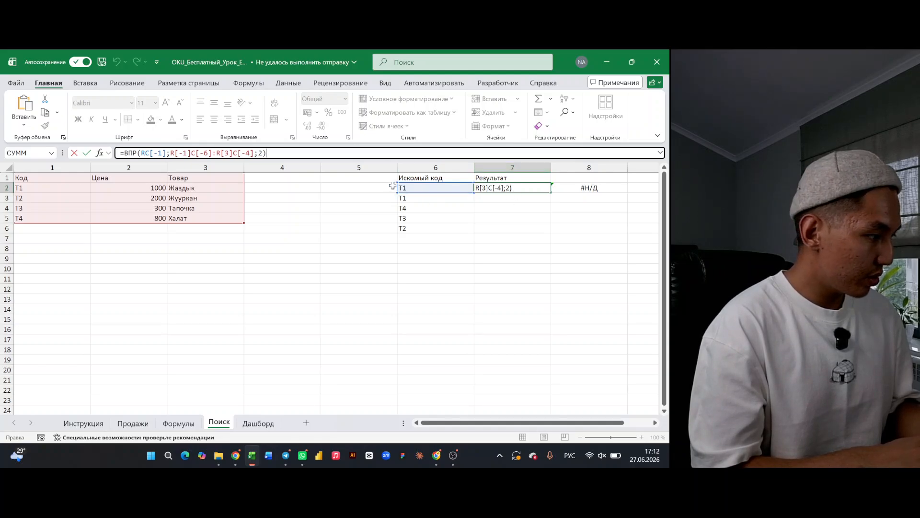
pyautogui.press('Return')
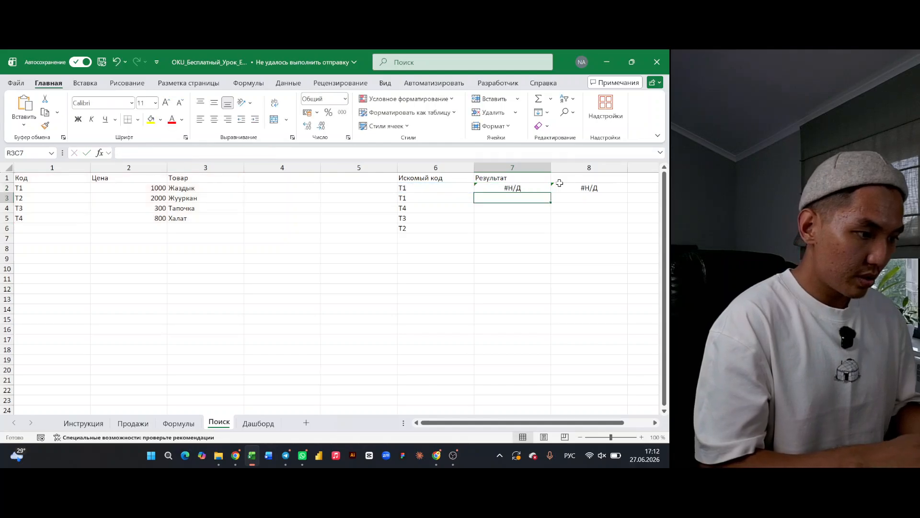
# - Set the lookup code in R2C6 back to T2
pyautogui.click(423, 185)
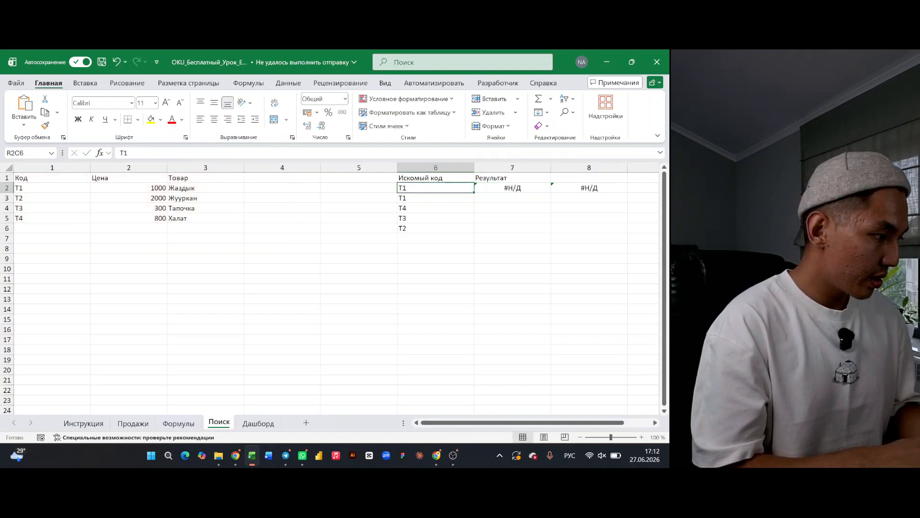
pyautogui.write('T2')
pyautogui.press('Return')
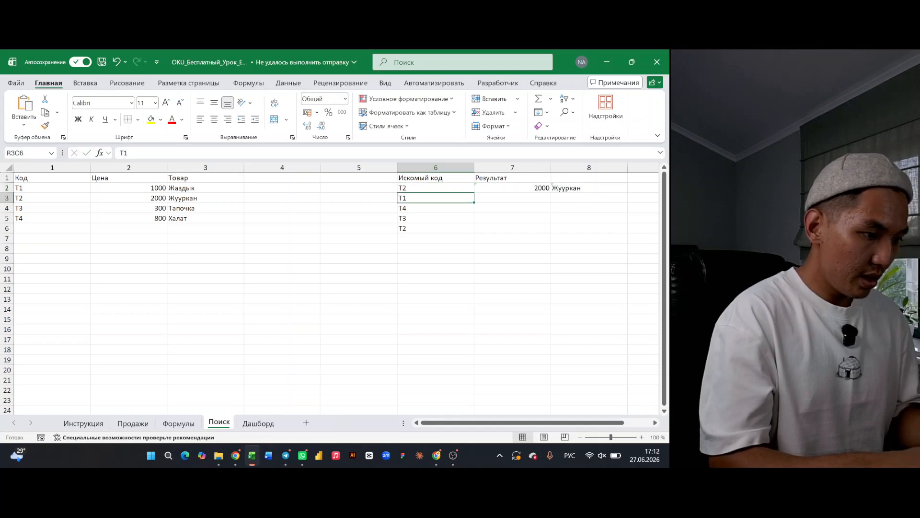
# - Clear the lookup codes in R3C6 and R4C6
pyautogui.press('BackSpace')
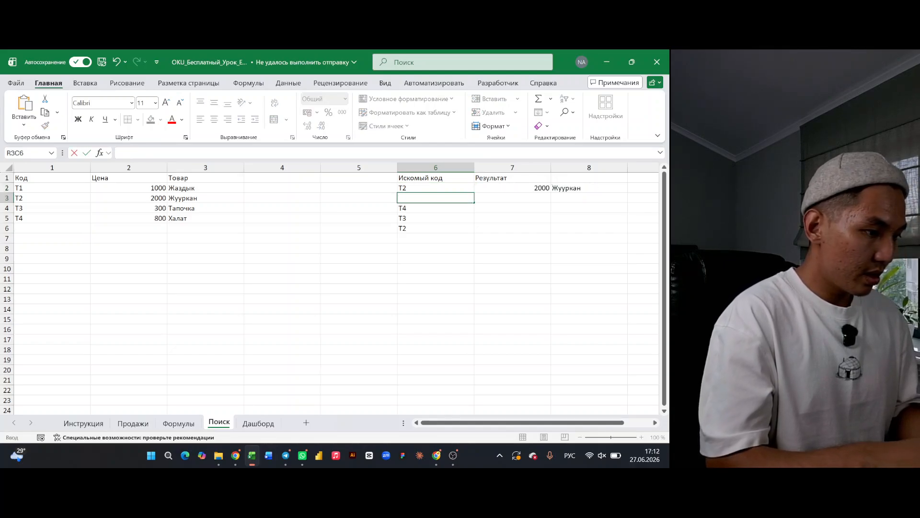
pyautogui.click(467, 262)
pyautogui.moveTo(409, 210); pyautogui.dragTo(408, 231)
pyautogui.press('BackSpace')
# - Compare the ВПР formulas in R3C9, R2C8, R2C7 and R2C9, including the whole-column table range used in column 9
pyautogui.hscroll(2, 536, 228)
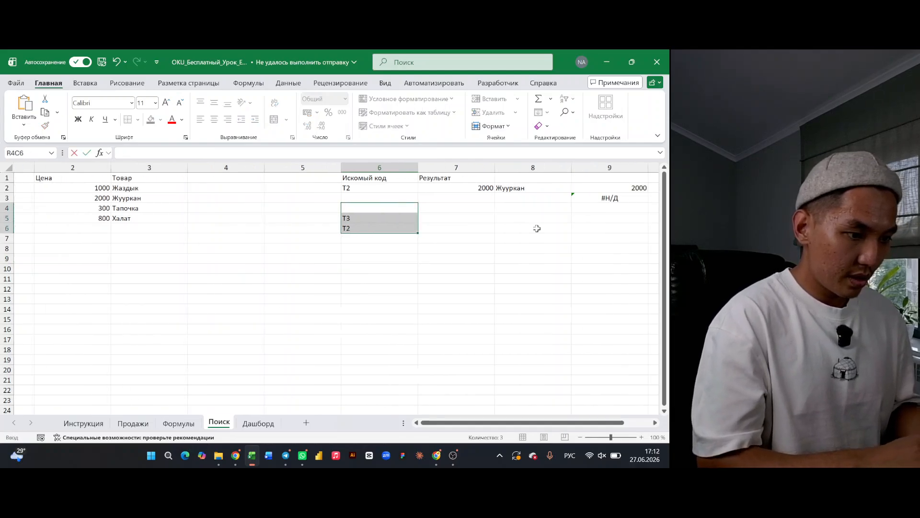
pyautogui.moveTo(504, 242); pyautogui.dragTo(599, 188)
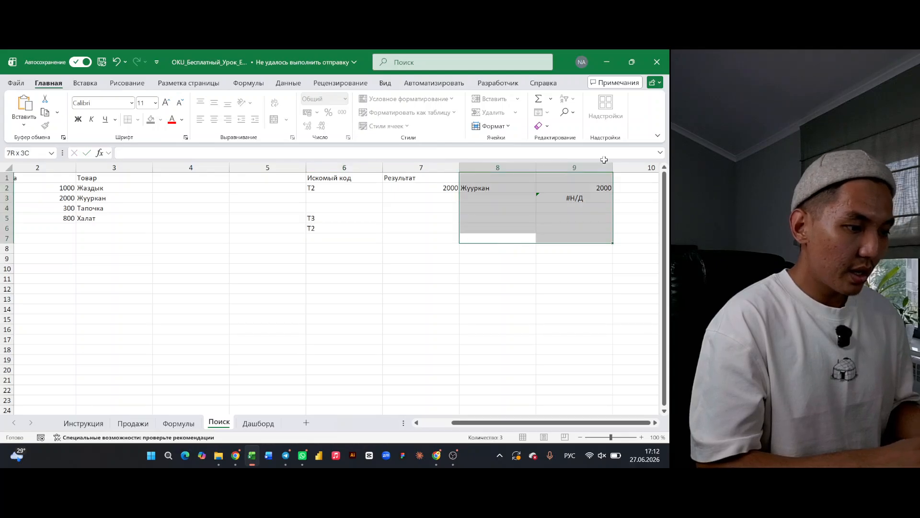
pyautogui.click(599, 197)
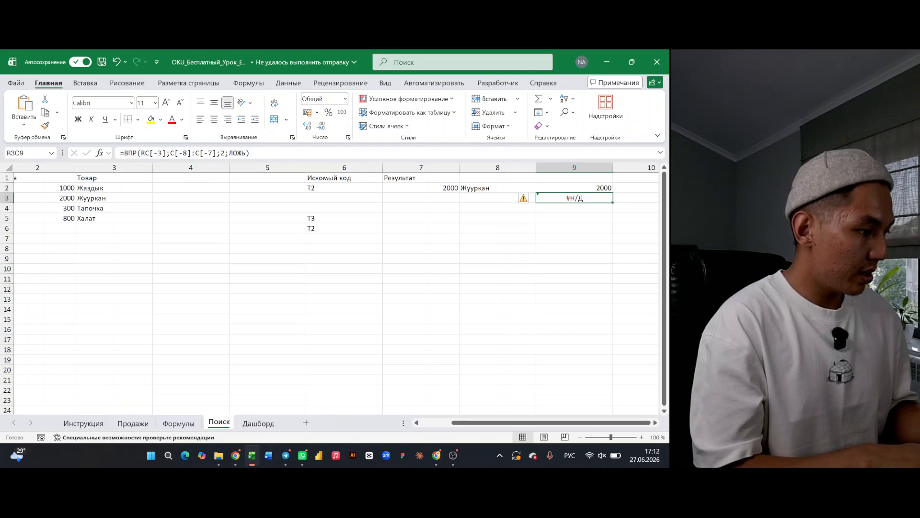
pyautogui.click(503, 192)
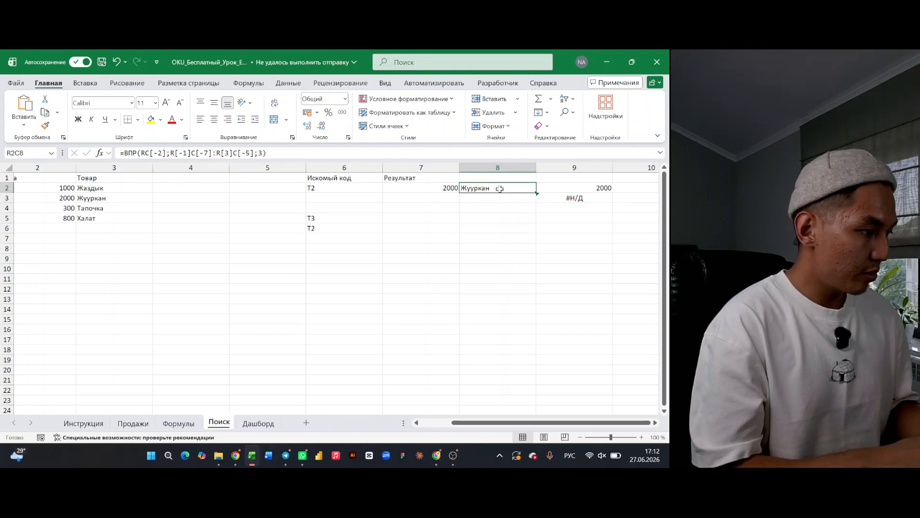
pyautogui.click(441, 187)
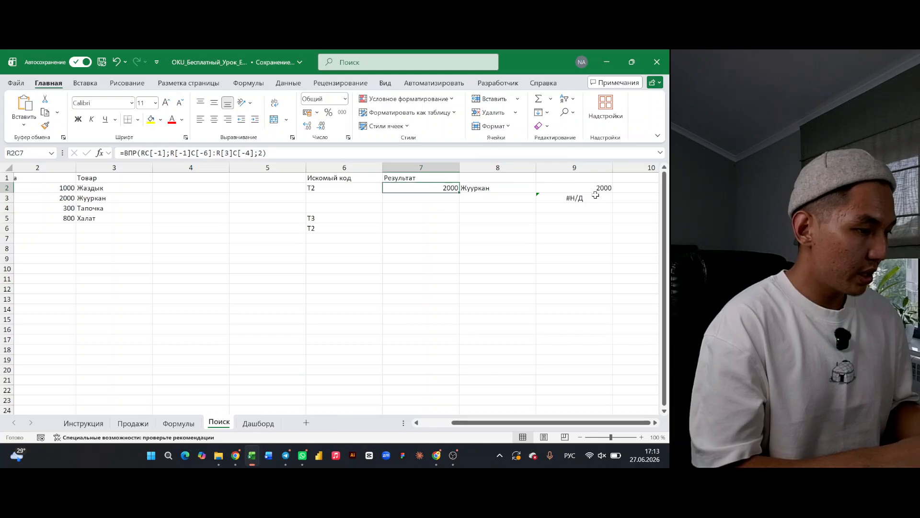
pyautogui.click(603, 187)
pyautogui.press('F2')
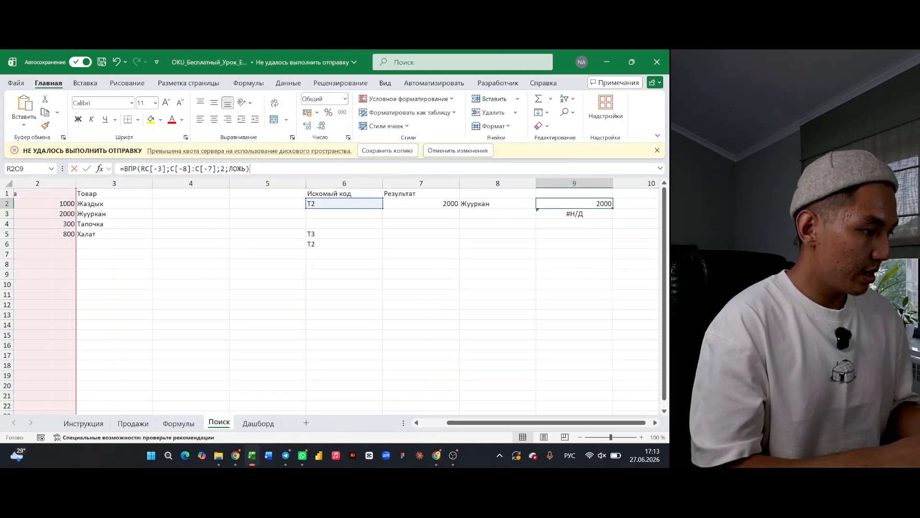
pyautogui.hscroll(-2, 134, 312)
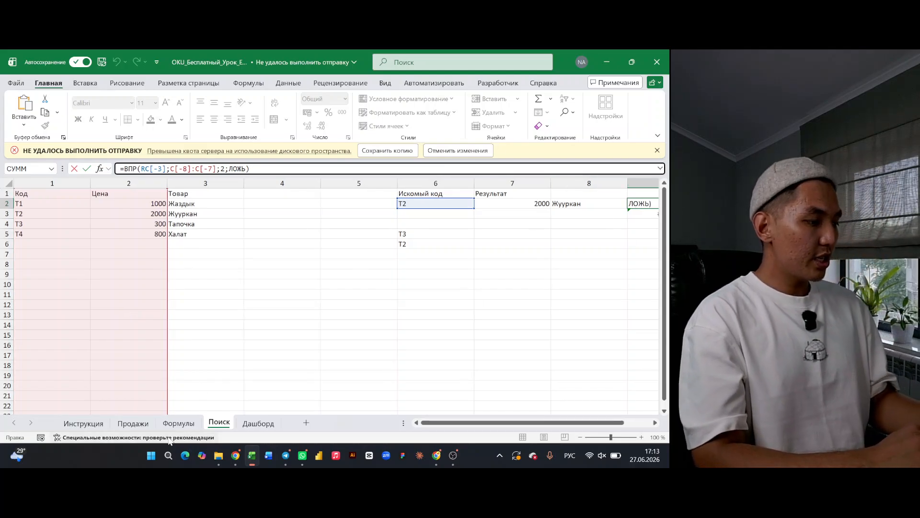
# - Go to topic 6, SUMIFS (СУММЕСЛИМН), on the Инструкция sheet and open the Формулы sheet
pyautogui.click(82, 422)
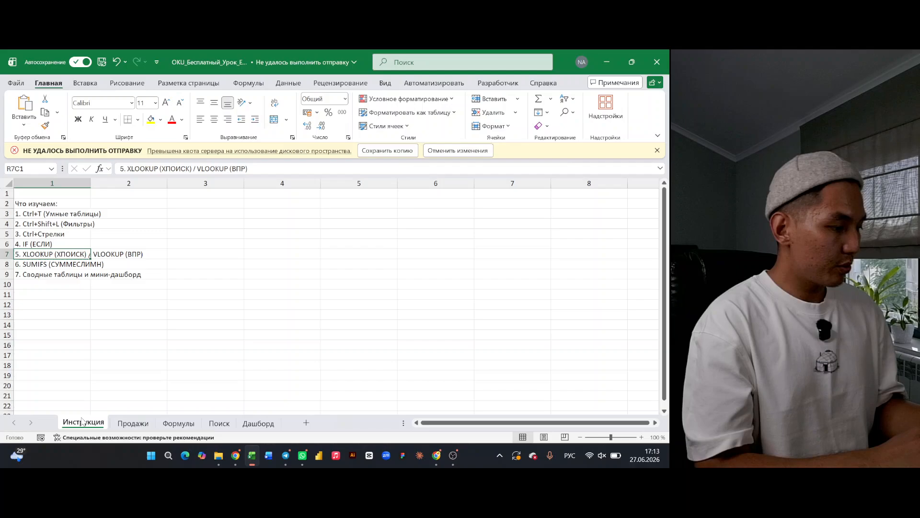
pyautogui.click(30, 263)
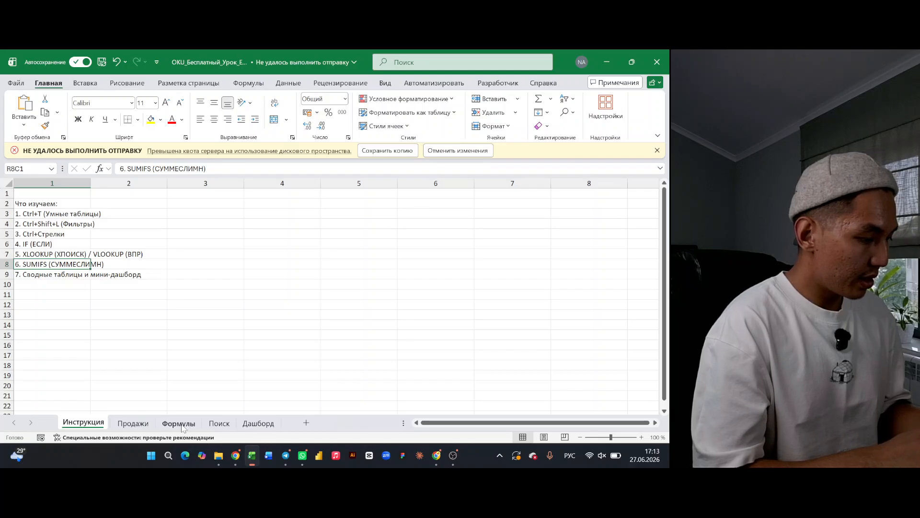
pyautogui.click(178, 422)
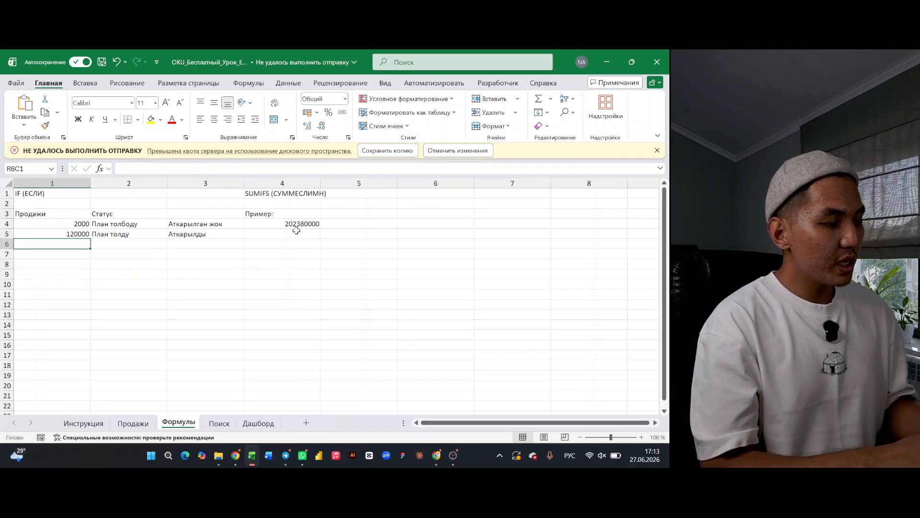
# - Dismiss the upload-error notice and move the example СУММЕСЛИМН formula from R4C4 to R4C5 on the Формулы sheet
pyautogui.click(289, 225)
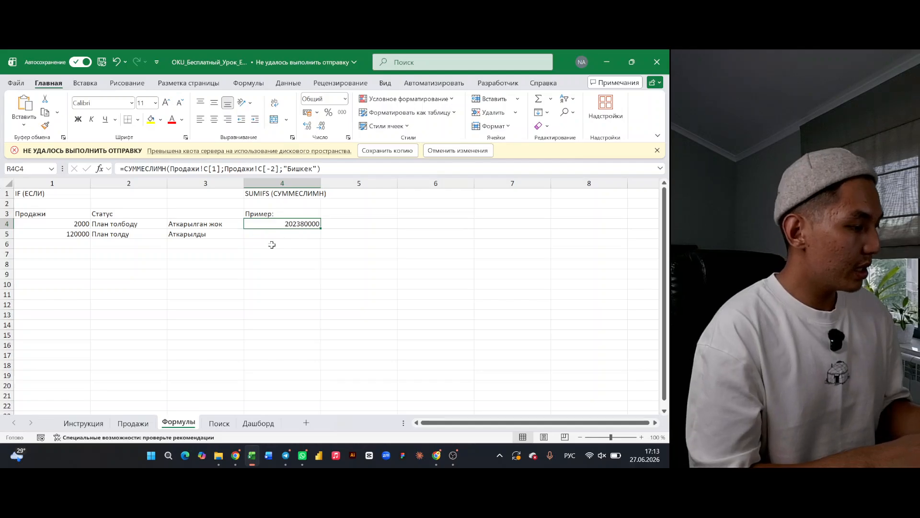
pyautogui.click(657, 150)
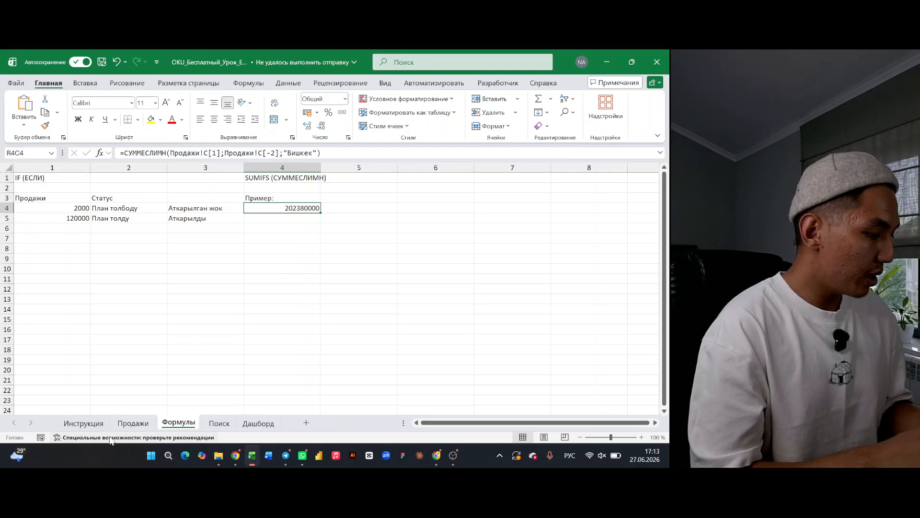
pyautogui.click(132, 422)
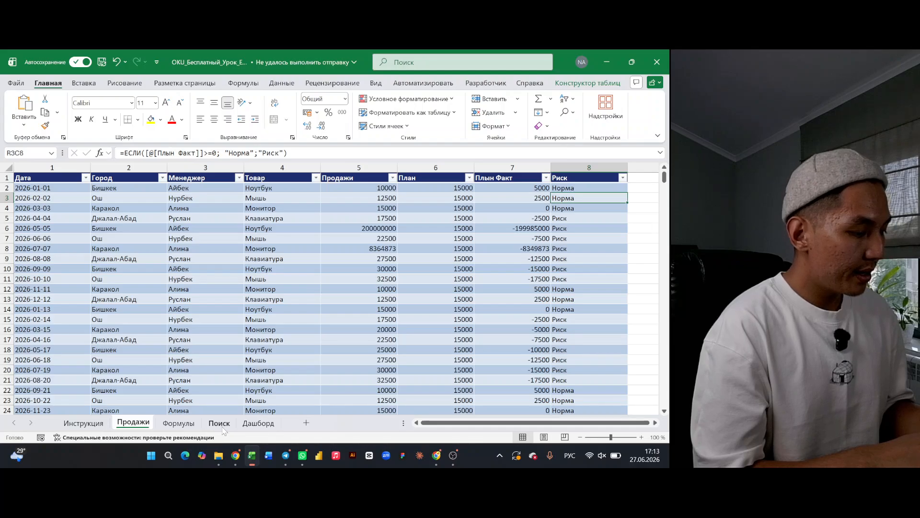
pyautogui.click(179, 423)
pyautogui.hotkey('ctrl', 'c')
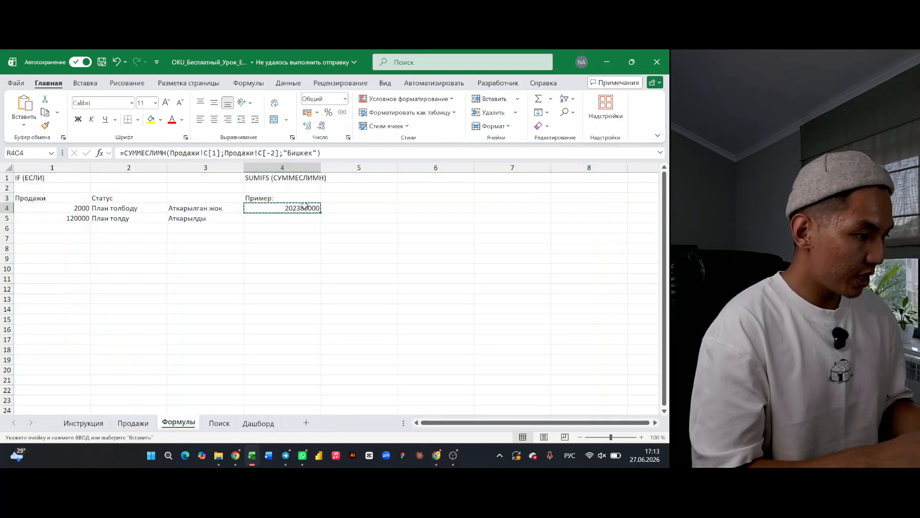
pyautogui.click(341, 208)
pyautogui.hotkey('ctrl', 'v')
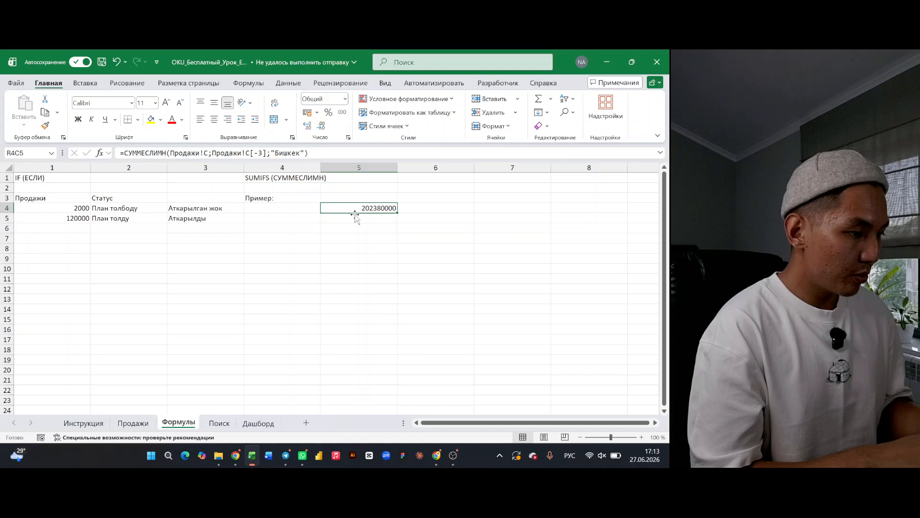
# - Start a СУММЕСЛИМН formula in R4C4 with the Продажи column of the Продажи sheet's table as the sum range
pyautogui.click(286, 211)
pyautogui.write('=')
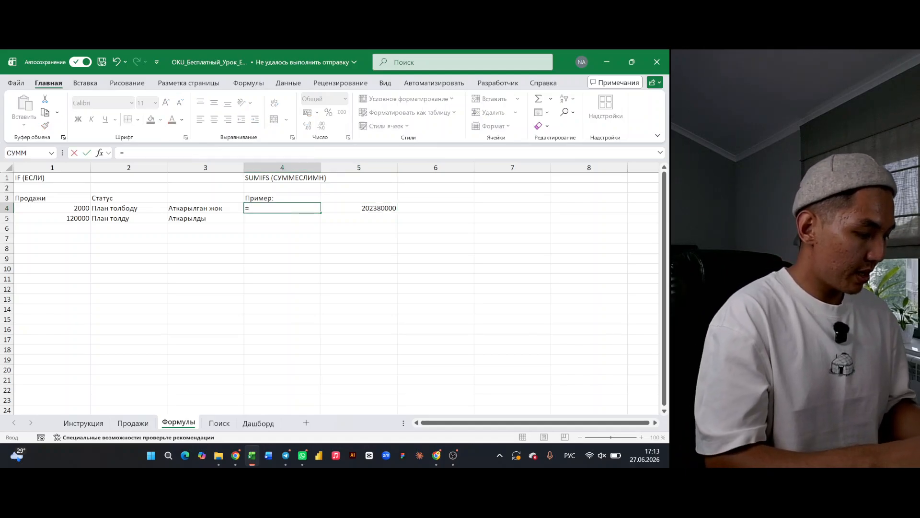
pyautogui.write('сумм')
pyautogui.click(290, 236)
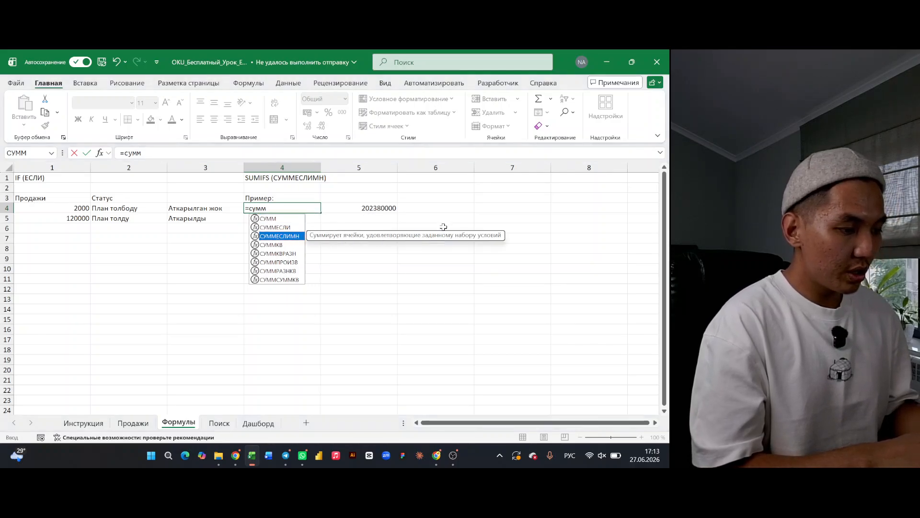
pyautogui.doubleClick(284, 236)
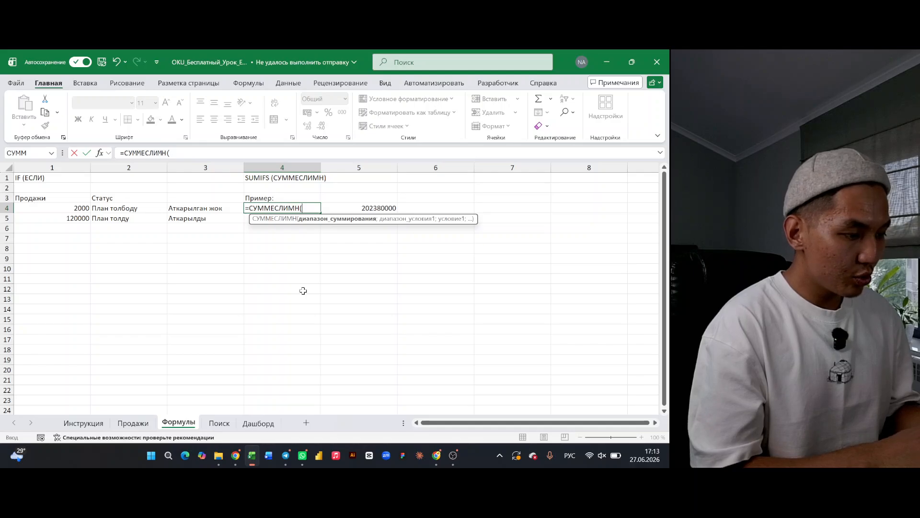
pyautogui.click(133, 423)
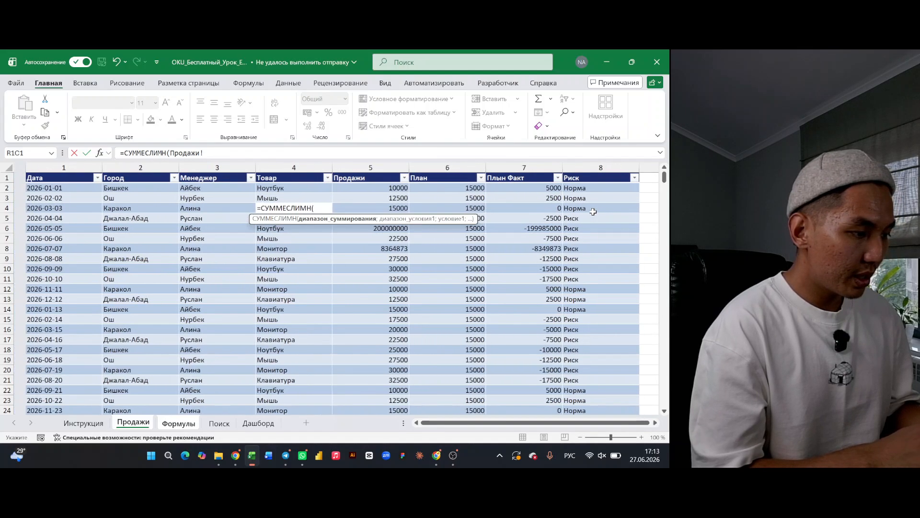
pyautogui.click(379, 188)
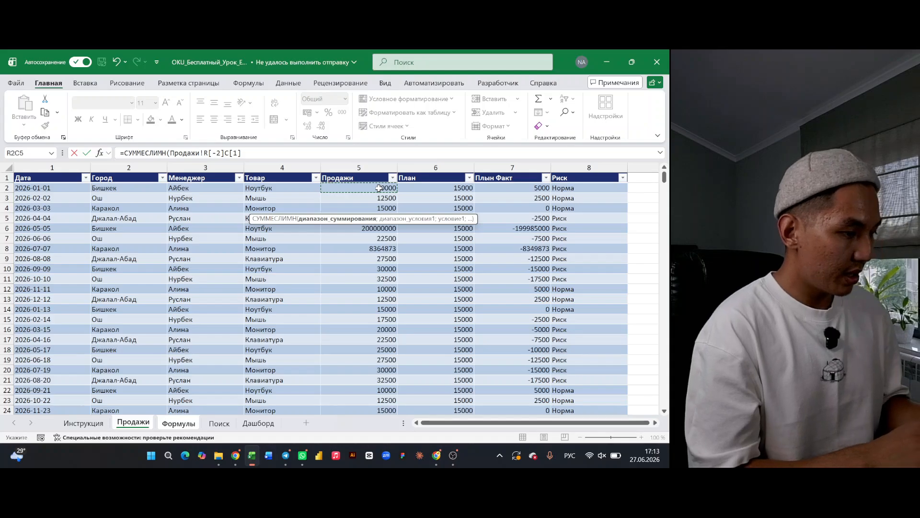
pyautogui.hotkey('ctrl', 'shift', 'Down')
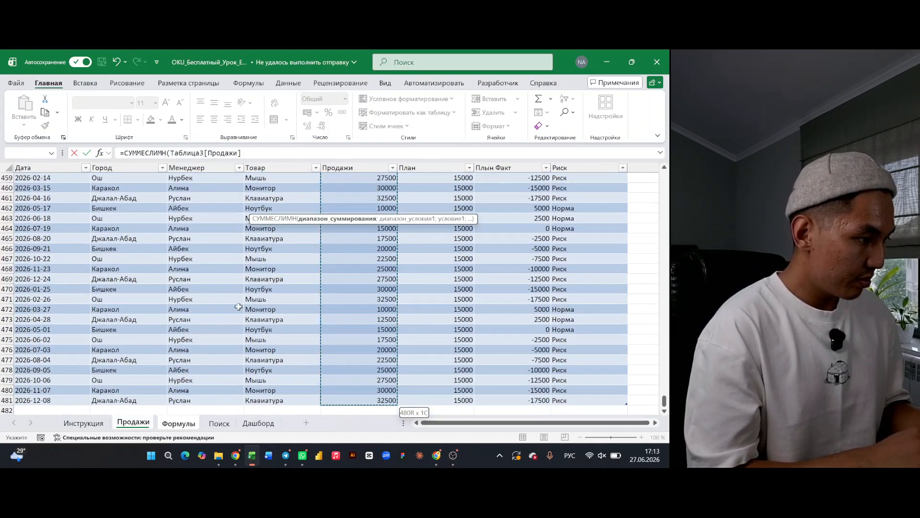
pyautogui.write(';')
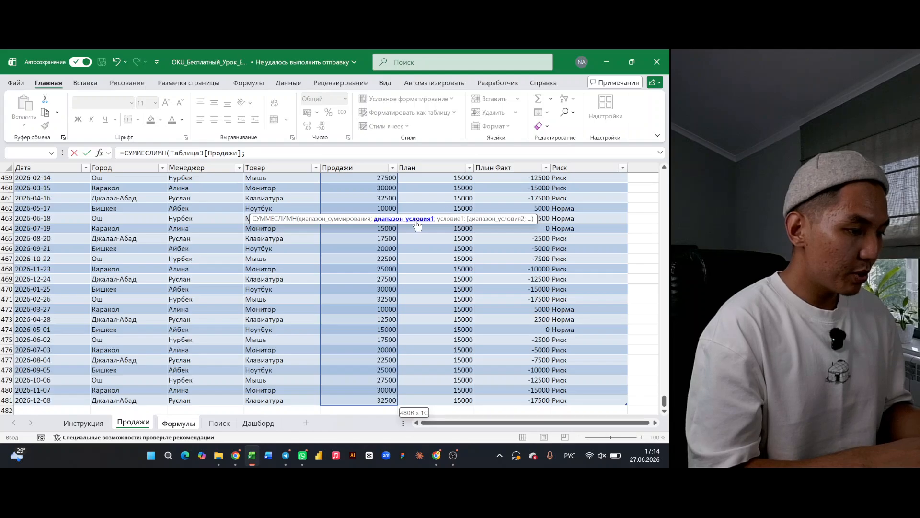
# - Complete the СУММЕСЛИМН formula with the table's Город column as the criteria range and "Бишкек" as the criterion
pyautogui.scroll(20, 605, 351)
pyautogui.scroll(20, 605, 350)
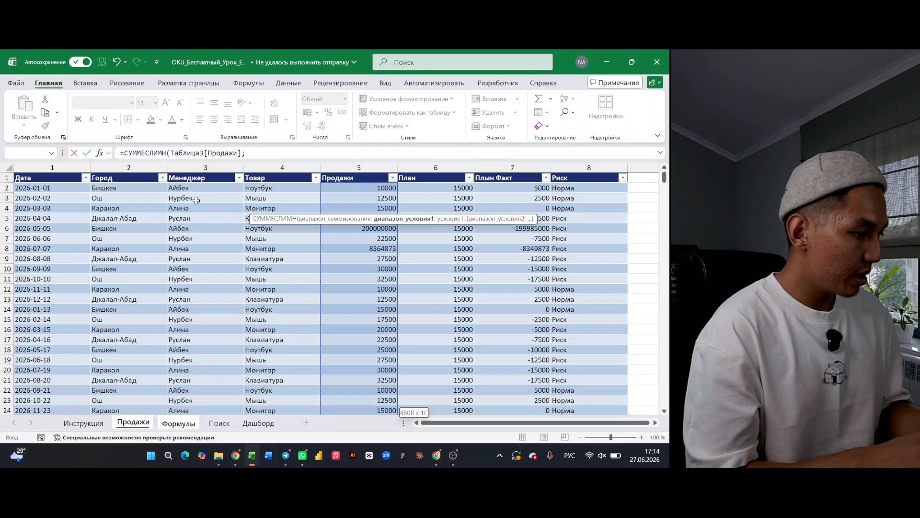
pyautogui.click(113, 187)
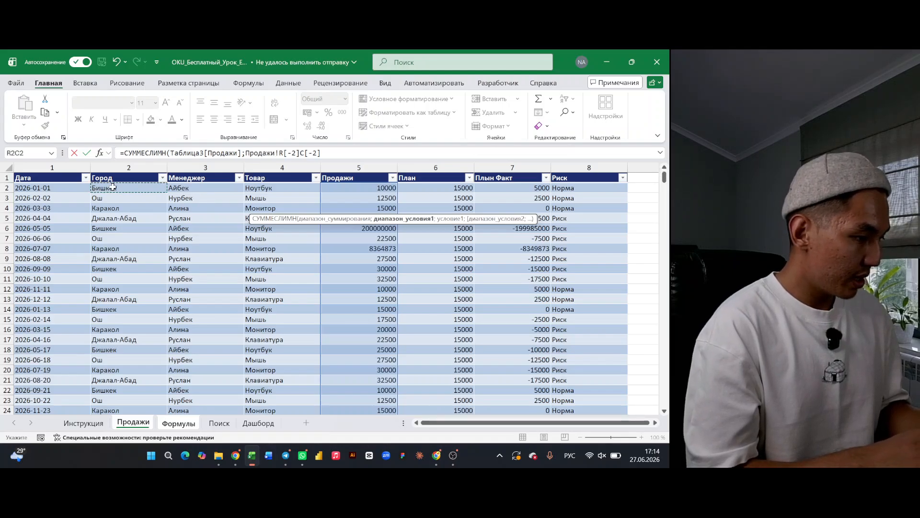
pyautogui.hotkey('ctrl', 'shift', 'Down')
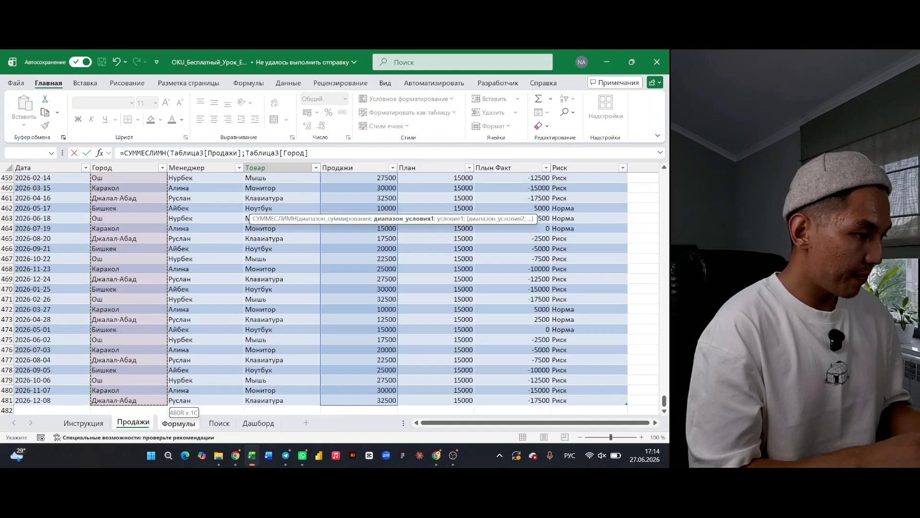
pyautogui.click(315, 154)
pyautogui.write(';')
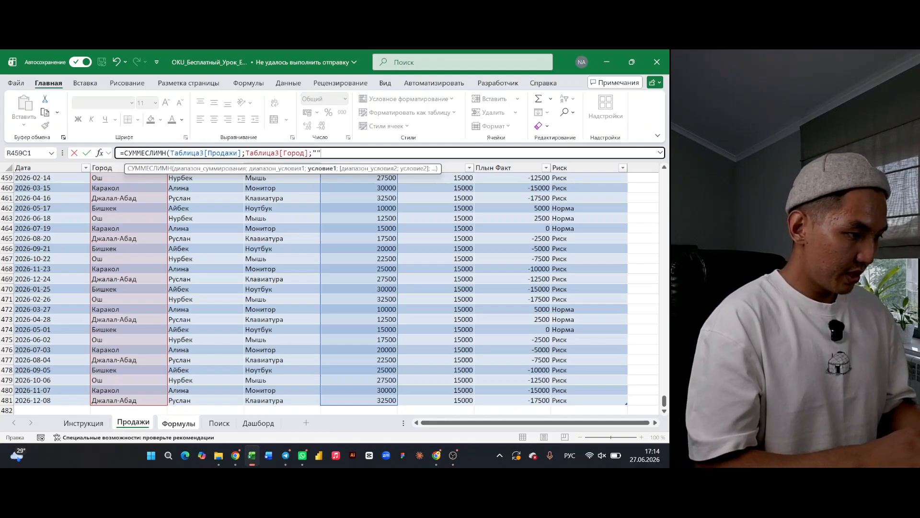
pyautogui.write('"')
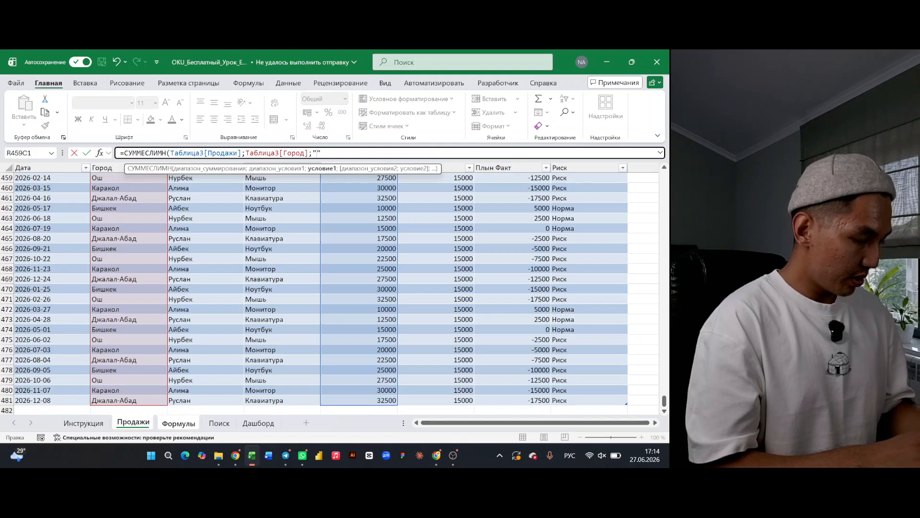
pyautogui.write('Бишкек')
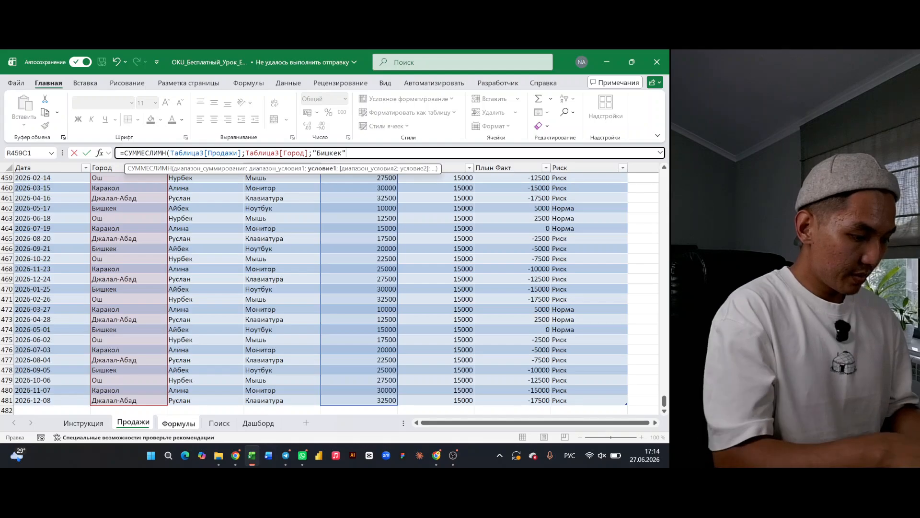
pyautogui.press('Return')
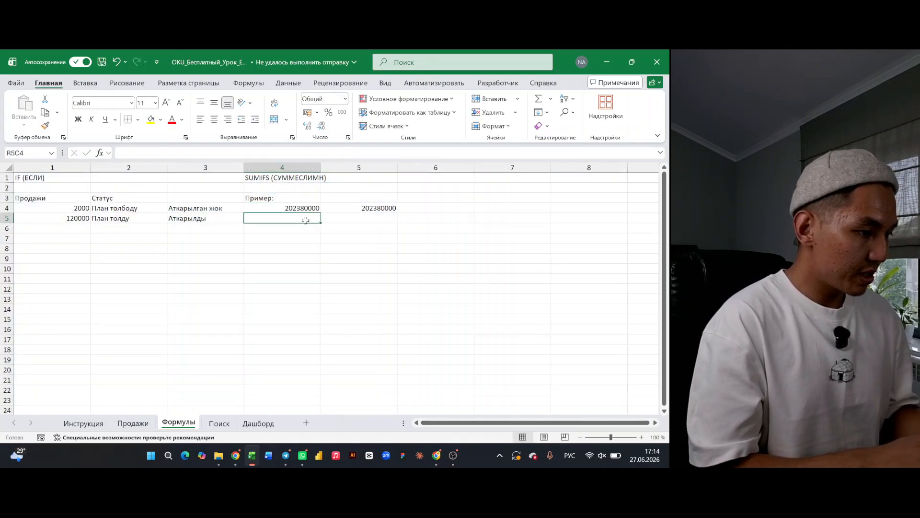
# - Compare the table-reference СУММЕСЛИМН formula in R4C4 with the whole-column version in R4C5
pyautogui.click(297, 208)
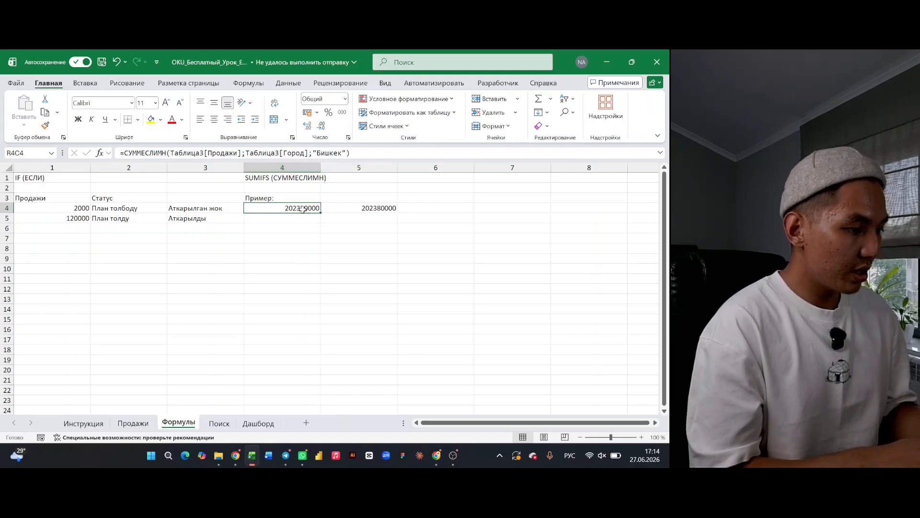
pyautogui.click(372, 208)
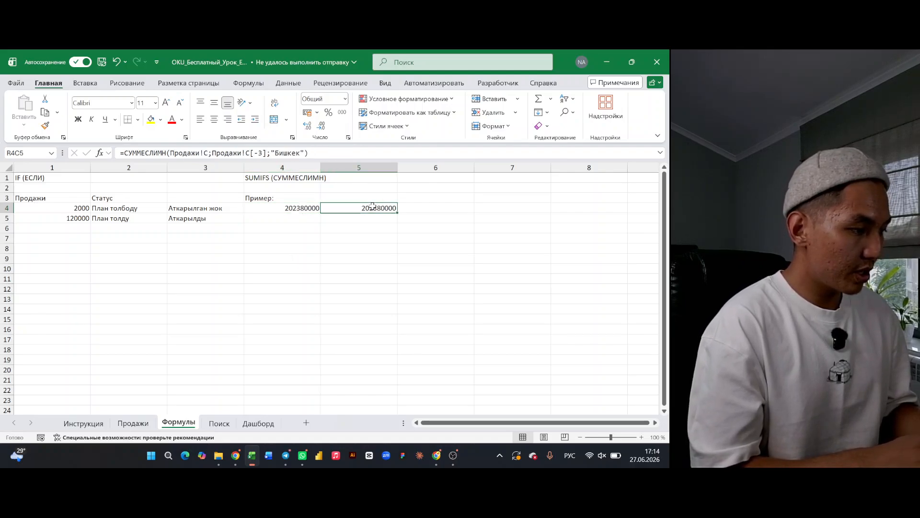
pyautogui.click(287, 208)
pyautogui.click(357, 210)
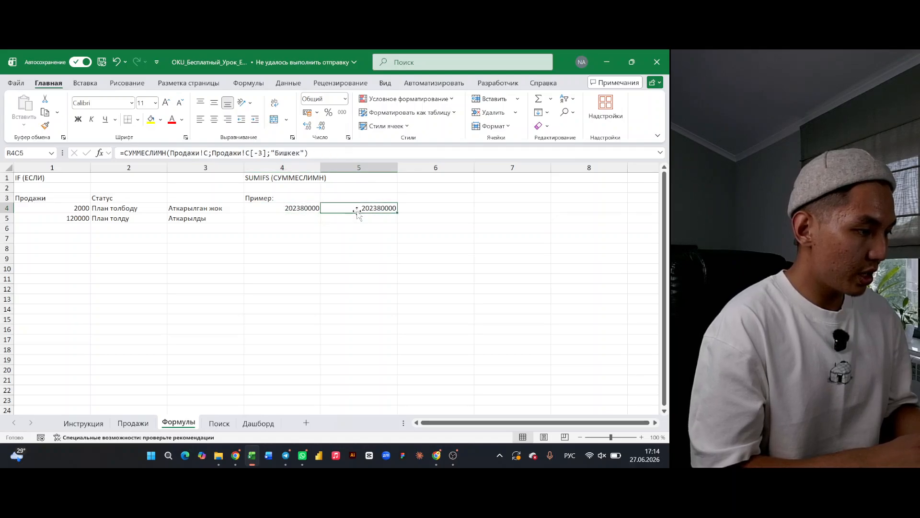
pyautogui.click(307, 207)
pyautogui.click(358, 211)
# - Copy the СУММЕСЛИМН formula from R4C4 into R5C4
pyautogui.click(290, 211)
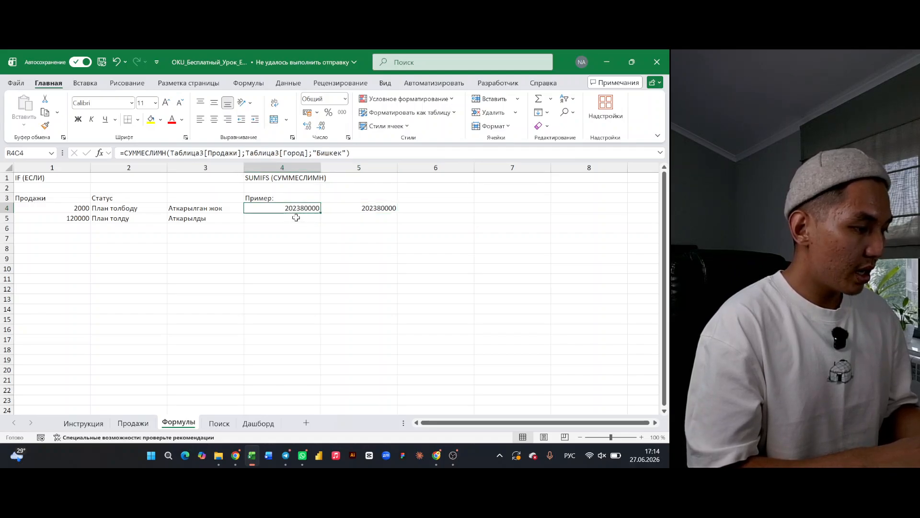
pyautogui.hotkey('ctrl', 'c')
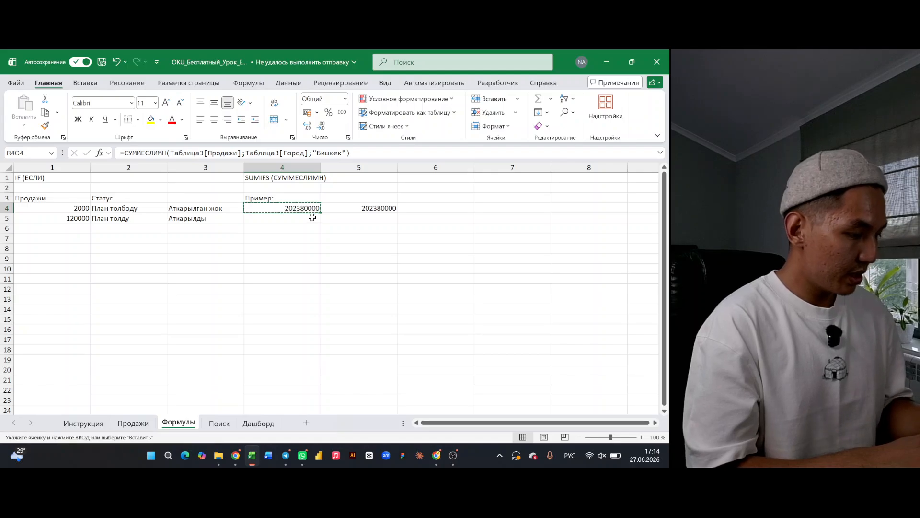
pyautogui.click(305, 219)
pyautogui.hotkey('ctrl', 'v')
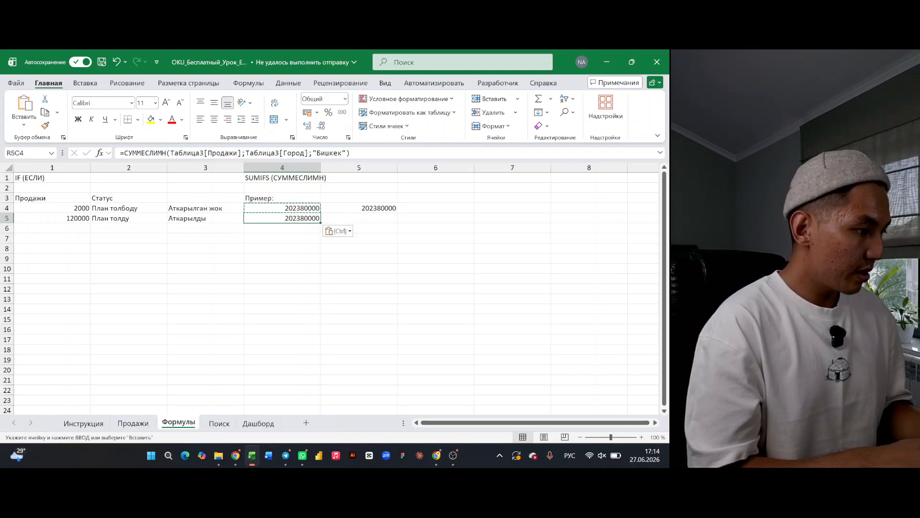
# - Change the city criterion of the СУММЕСЛИМН formula in R5C4 to "Ош"
pyautogui.click(341, 152)
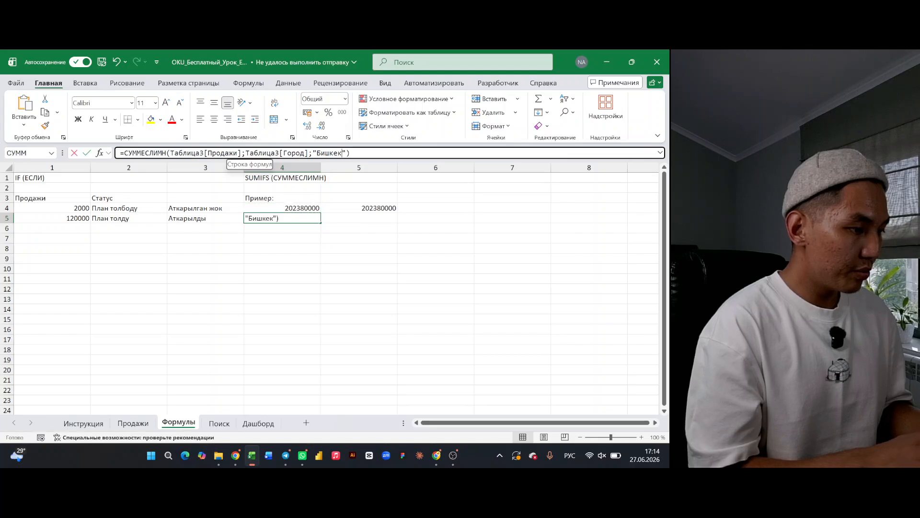
pyautogui.press('BackSpace')
pyautogui.press('BackSpace')
pyautogui.press('BackSpace')
pyautogui.press('BackSpace')
pyautogui.press('BackSpace')
pyautogui.press('BackSpace')
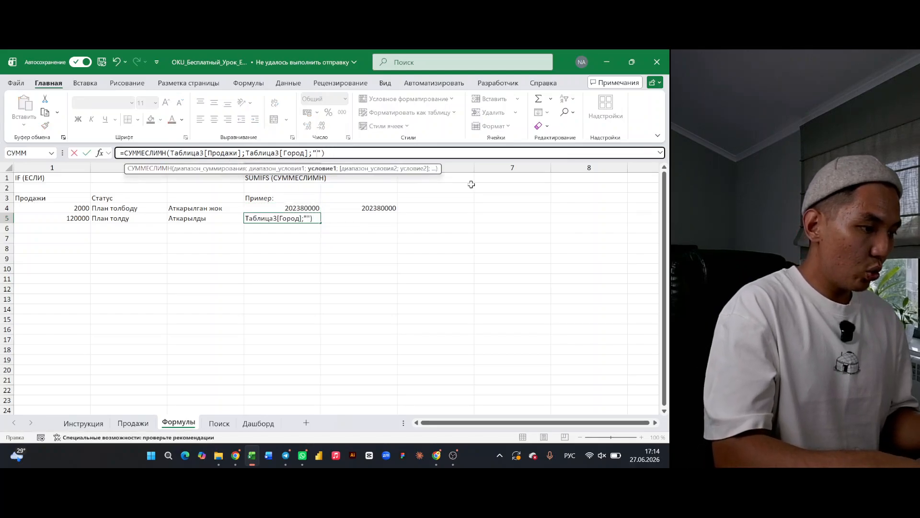
pyautogui.write('Ош')
pyautogui.press('Return')
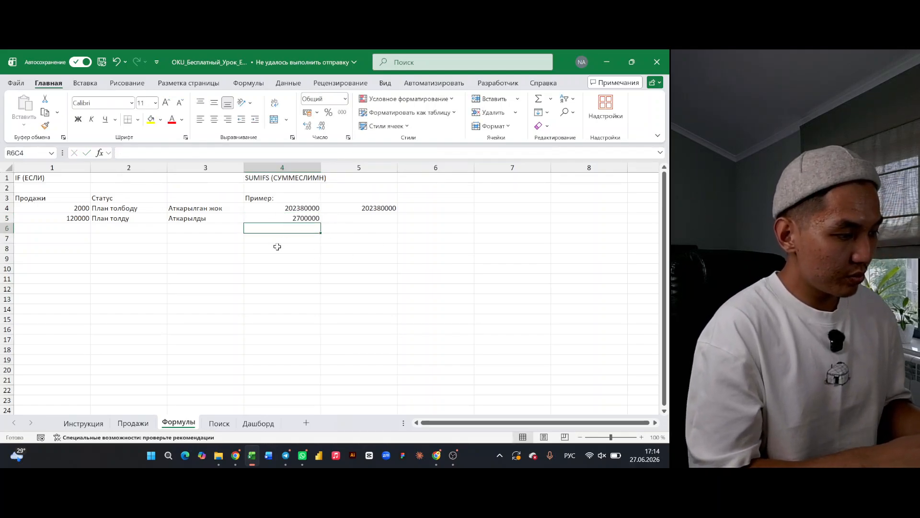
# - Filter the Город column on the Продажи sheet to show only Бишкек
pyautogui.click(128, 423)
pyautogui.scroll(15, 273, 238)
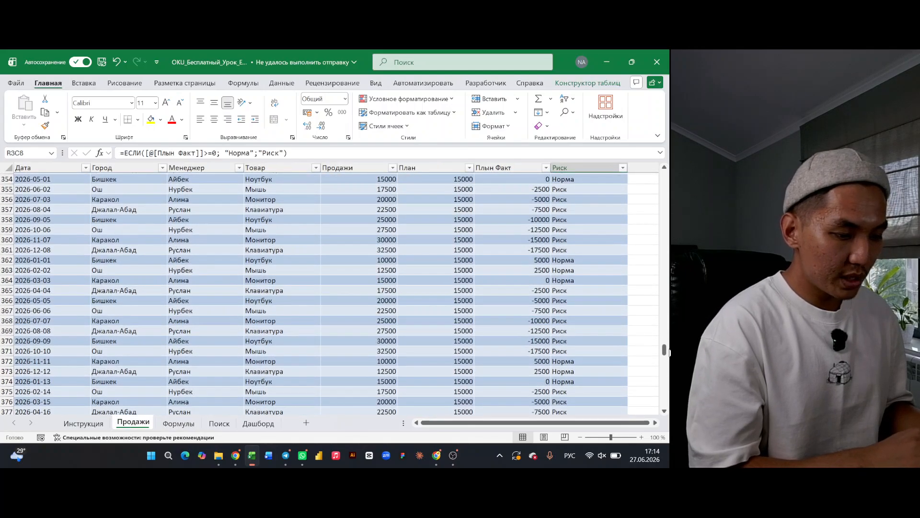
pyautogui.moveTo(665, 357); pyautogui.dragTo(664, 177)
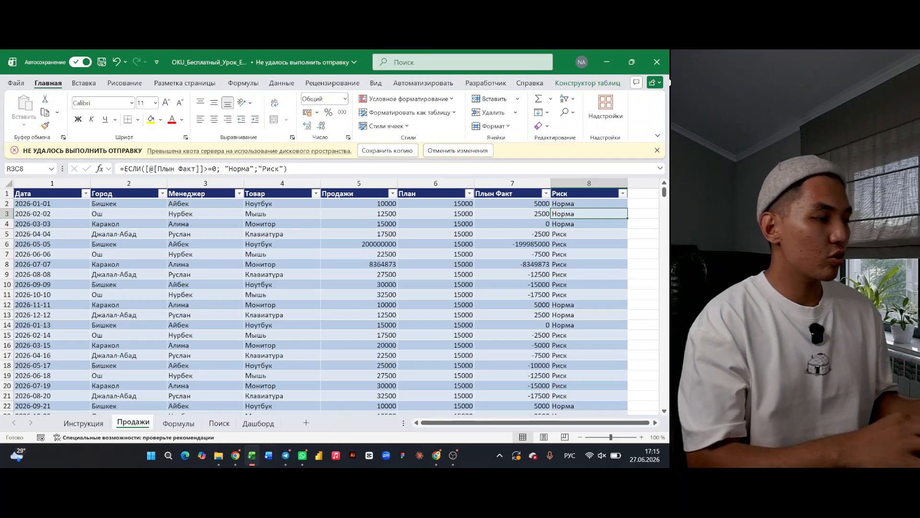
pyautogui.click(162, 194)
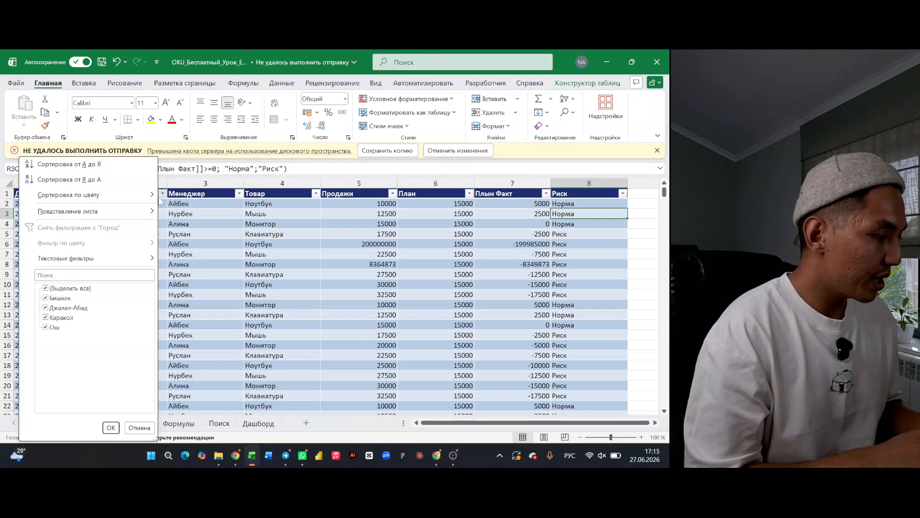
pyautogui.click(67, 288)
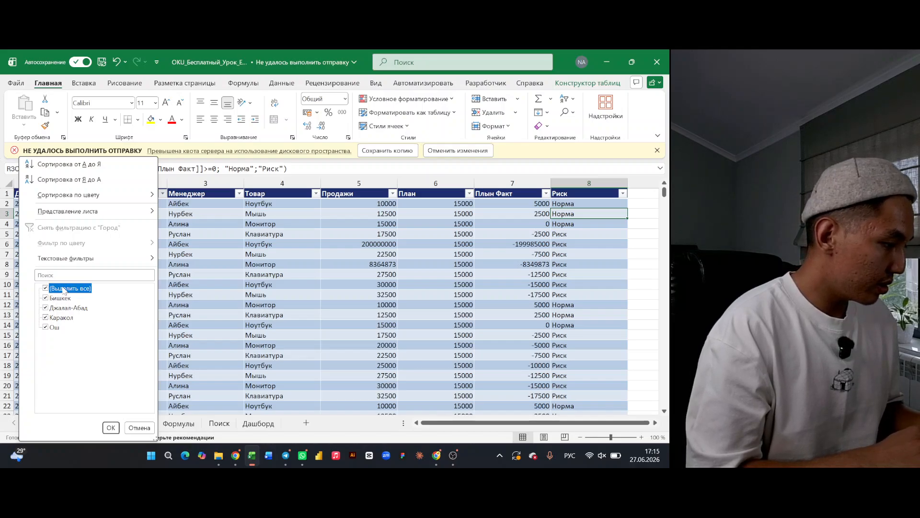
pyautogui.click(58, 298)
pyautogui.click(111, 428)
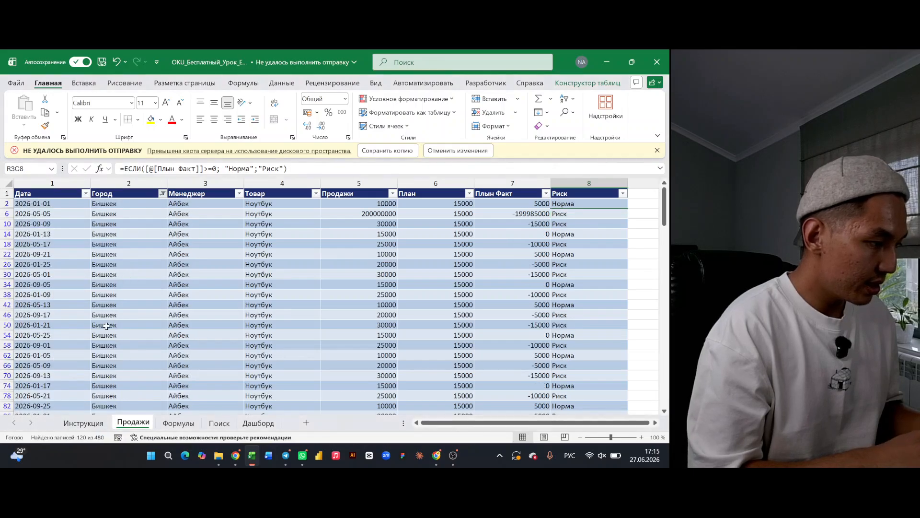
# - Select all filtered values in the Продажи column from the first data row down to check their sum
pyautogui.click(381, 203)
pyautogui.hotkey('ctrl', 'shift', 'Down')
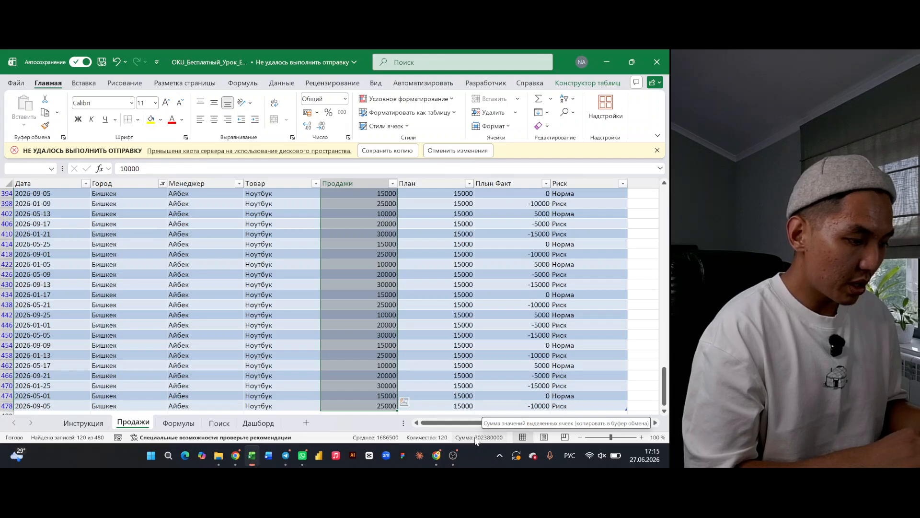
pyautogui.scroll(-4, 420, 313)
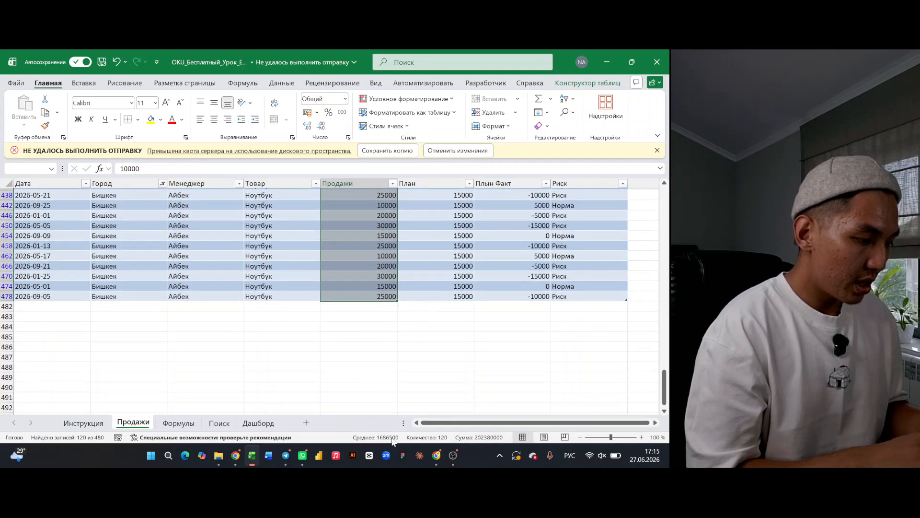
# - Show all cities again in the Город column filter of the Продажи sheet and dismiss the failed-upload notice
pyautogui.click(83, 422)
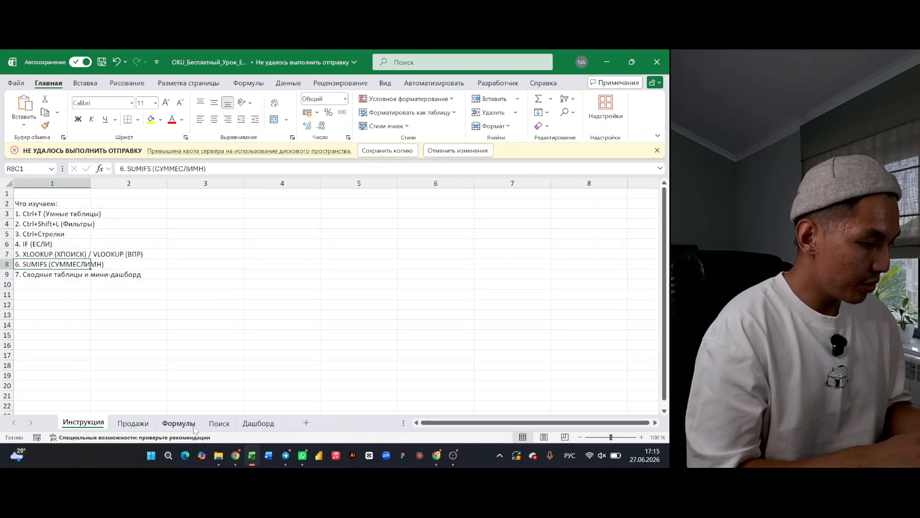
pyautogui.click(133, 422)
pyautogui.scroll(10, 375, 324)
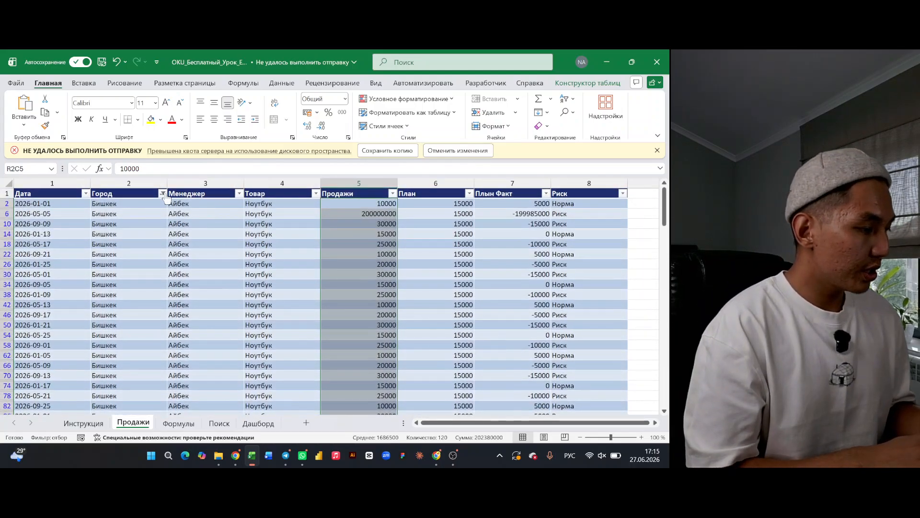
pyautogui.click(163, 194)
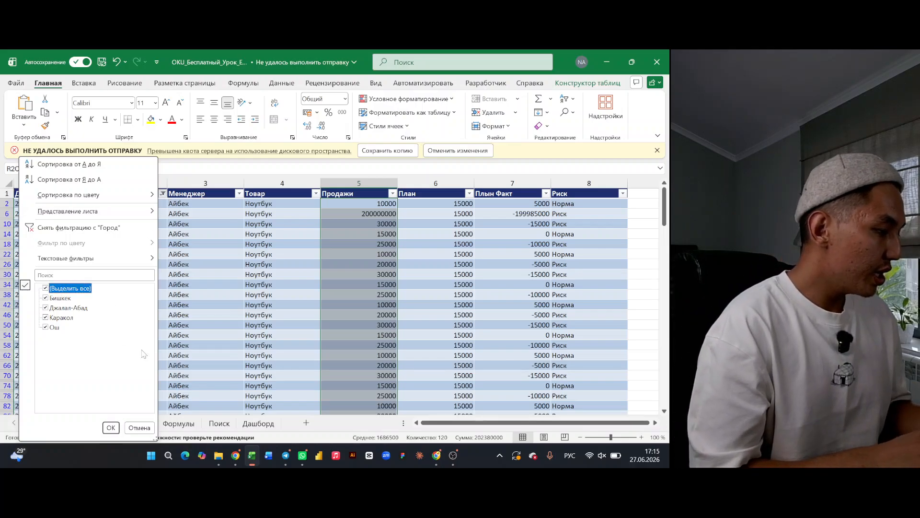
pyautogui.click(108, 428)
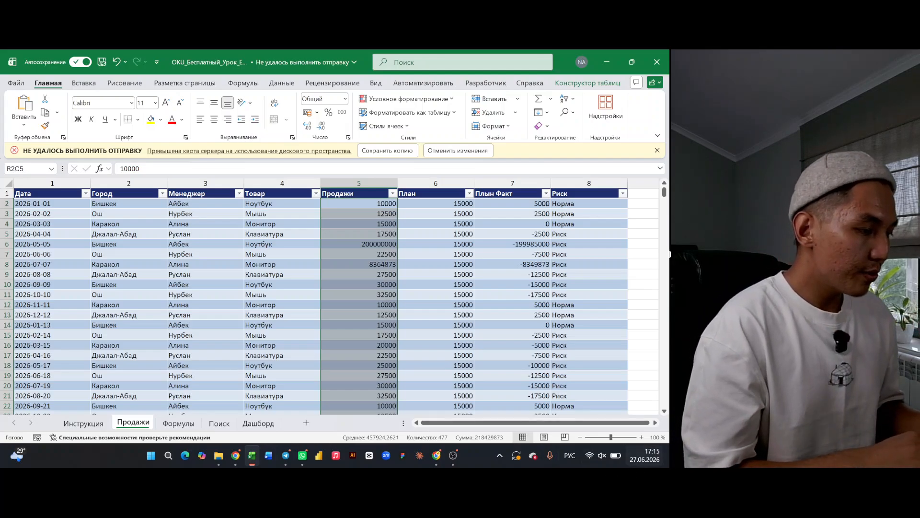
pyautogui.click(657, 150)
pyautogui.click(505, 264)
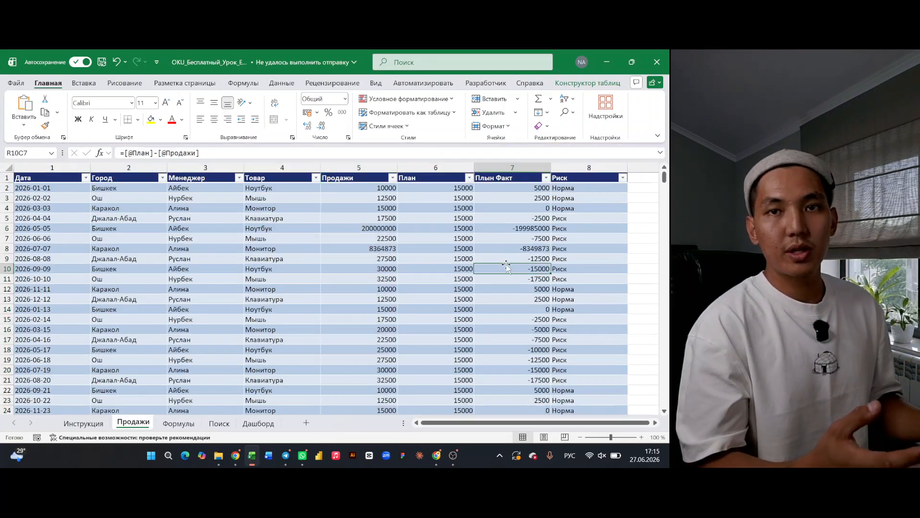
# - Insert a pivot table from the Продажи sheet's table, placing it on the existing Дашборд sheet at cell R10C1
pyautogui.click(303, 266)
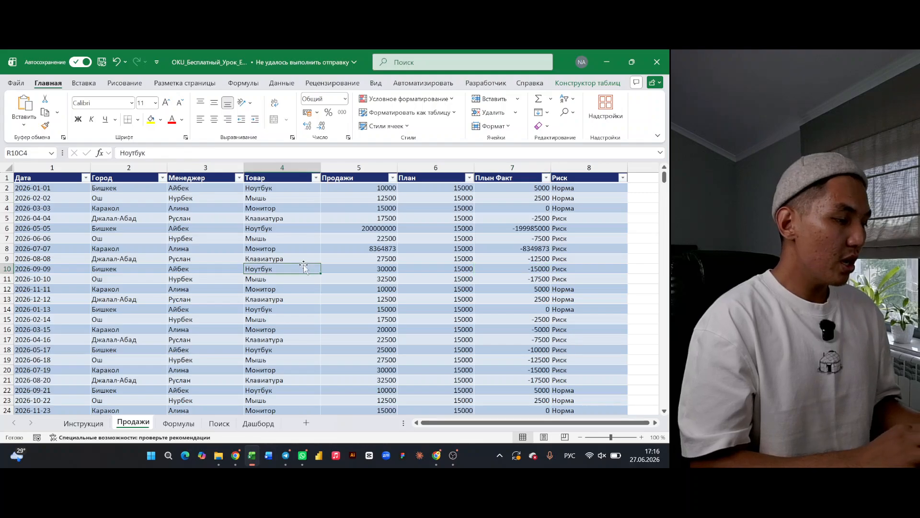
pyautogui.click(236, 318)
pyautogui.click(326, 305)
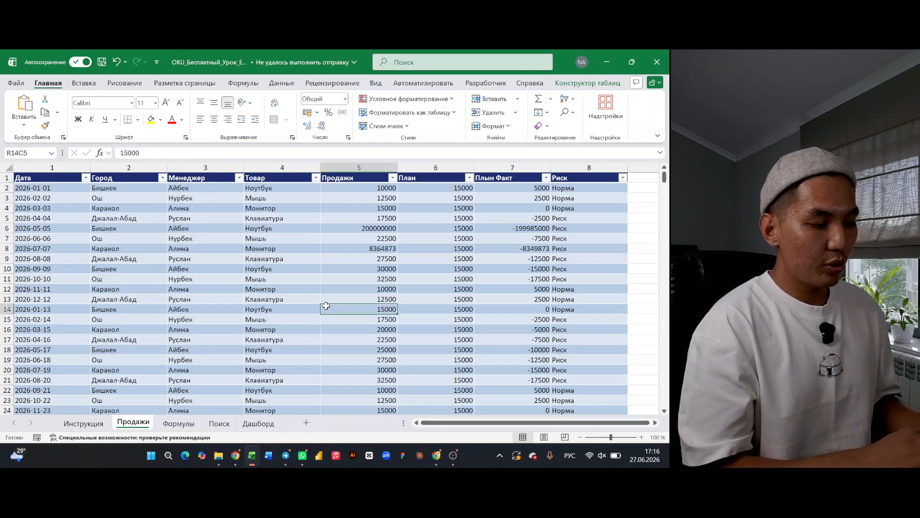
pyautogui.click(163, 267)
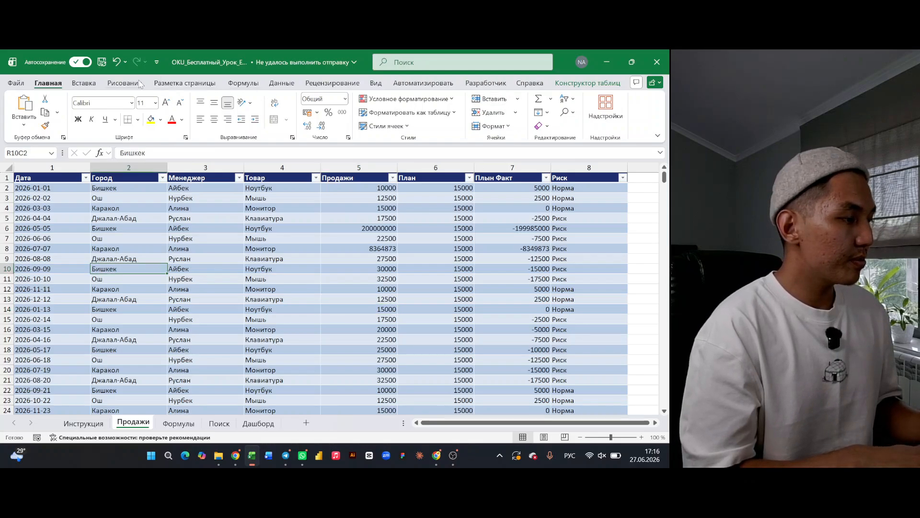
pyautogui.click(73, 84)
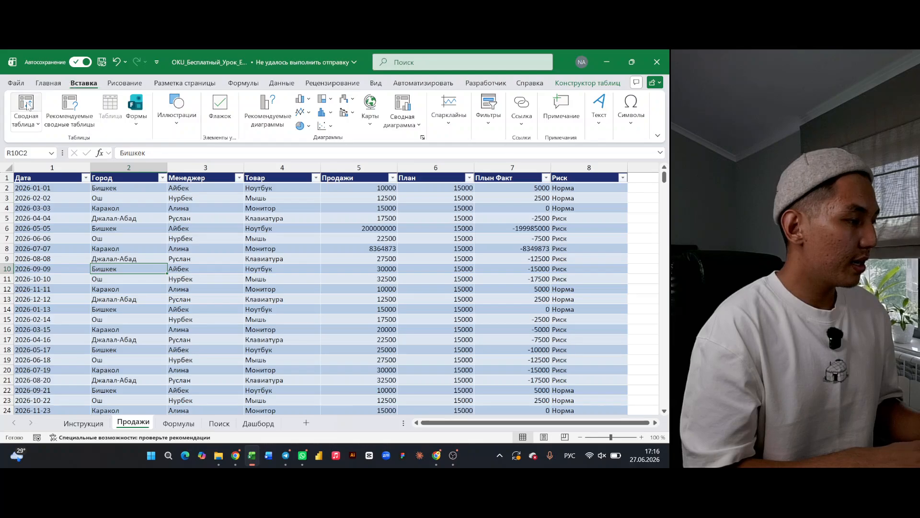
pyautogui.click(26, 106)
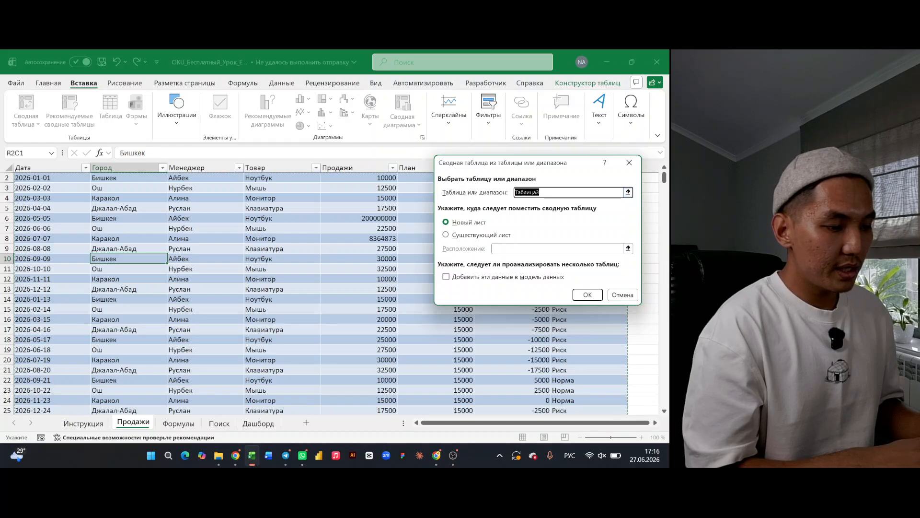
pyautogui.click(462, 235)
pyautogui.click(467, 225)
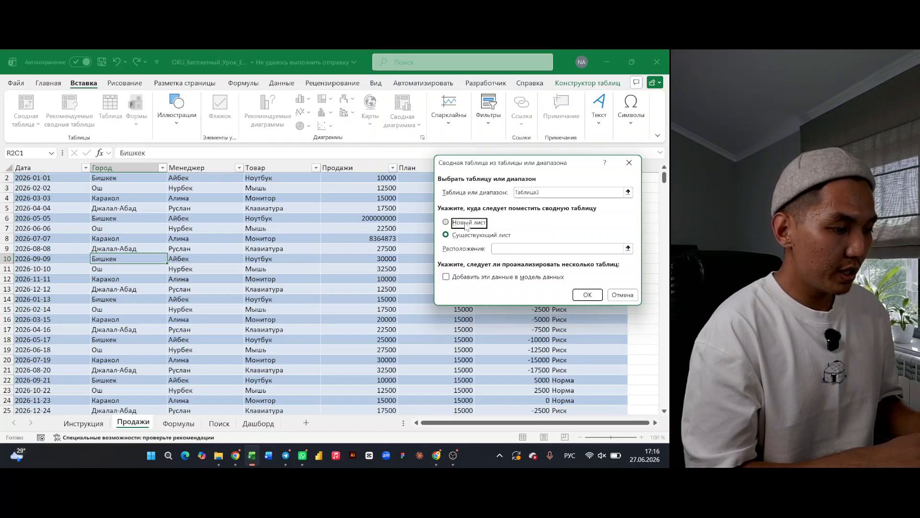
pyautogui.click(463, 238)
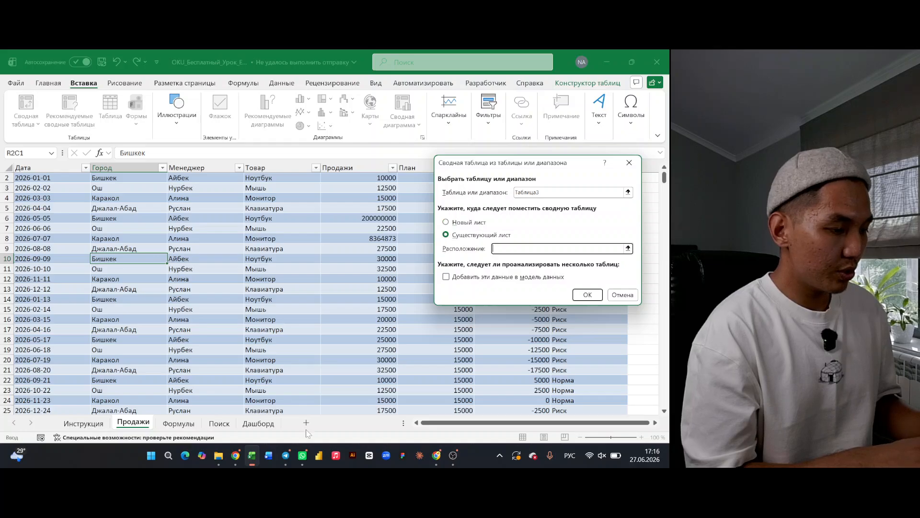
pyautogui.click(258, 423)
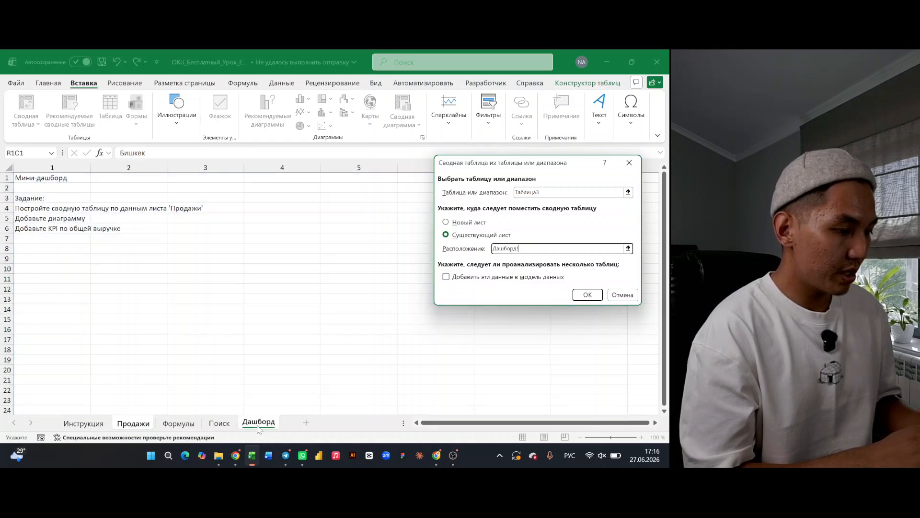
pyautogui.click(29, 273)
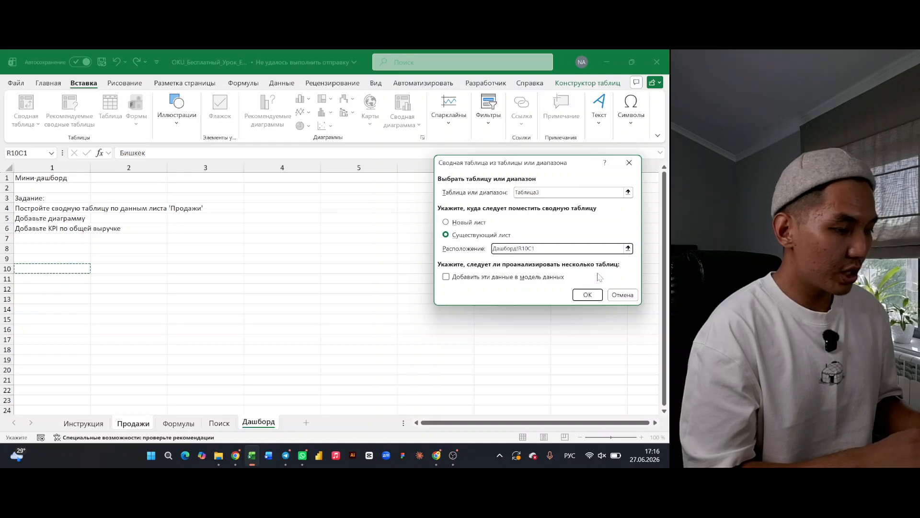
pyautogui.click(587, 294)
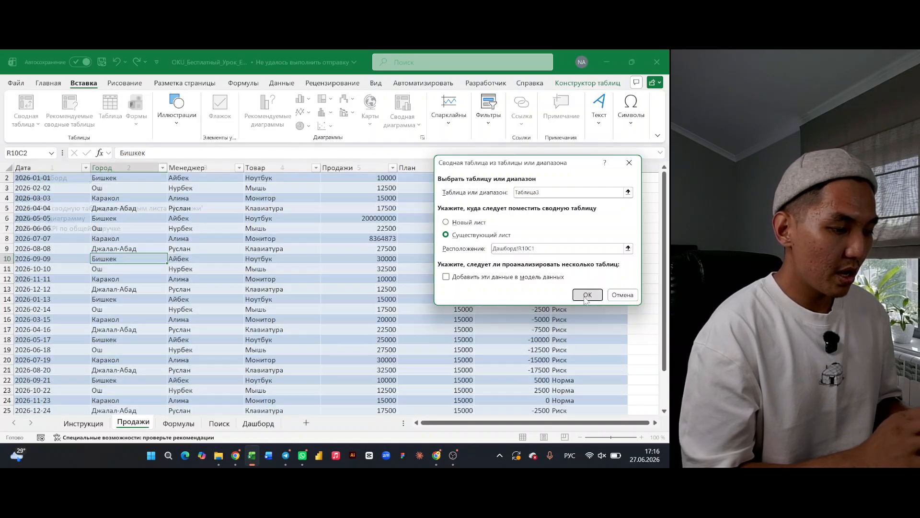
# - Put the Город field in the pivot table's rows and sum the Продажи field in its values
pyautogui.scroll(-3, 290, 290)
pyautogui.scroll(2, 291, 290)
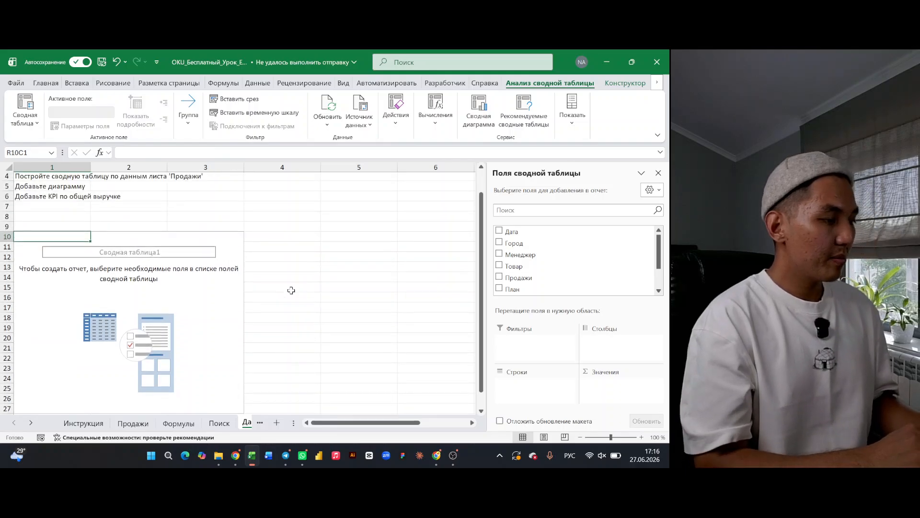
pyautogui.scroll(-1, 218, 262)
pyautogui.scroll(-1, 219, 262)
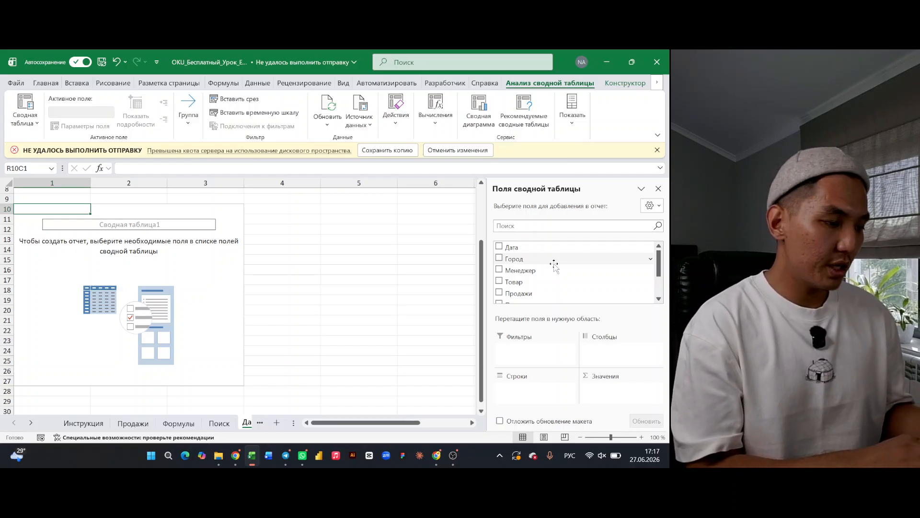
pyautogui.moveTo(542, 260); pyautogui.dragTo(524, 394)
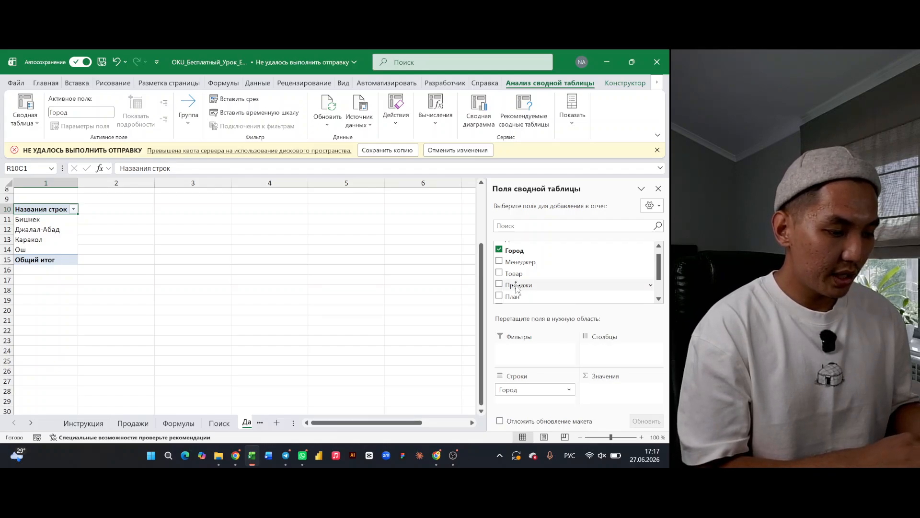
pyautogui.moveTo(517, 286); pyautogui.dragTo(601, 393)
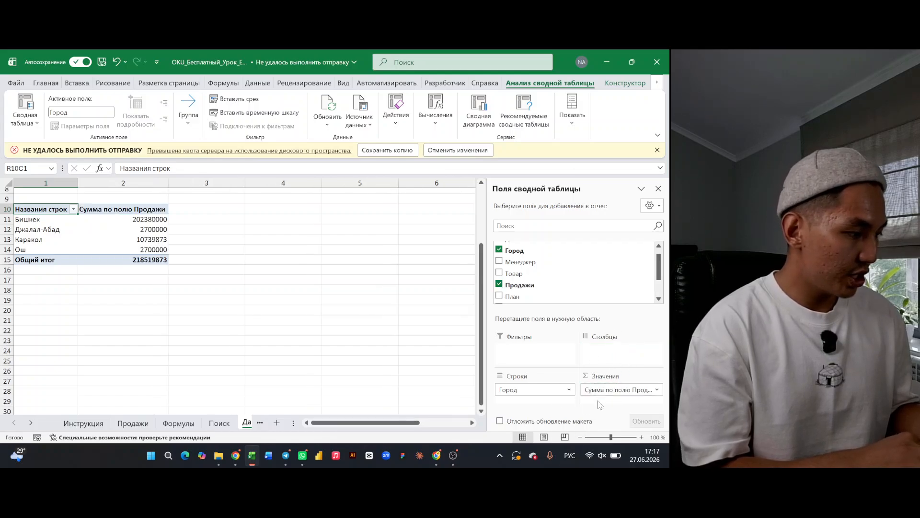
# - Try Менеджер as the pivot table's column field, inspect the sales breakdown, and remove the field again
pyautogui.scroll(-1, 519, 281)
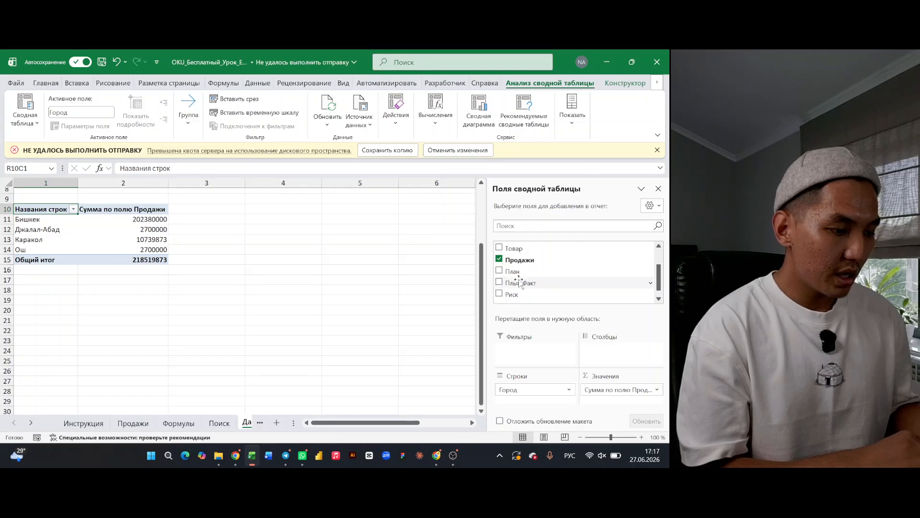
pyautogui.scroll(-1, 519, 280)
pyautogui.scroll(1, 519, 281)
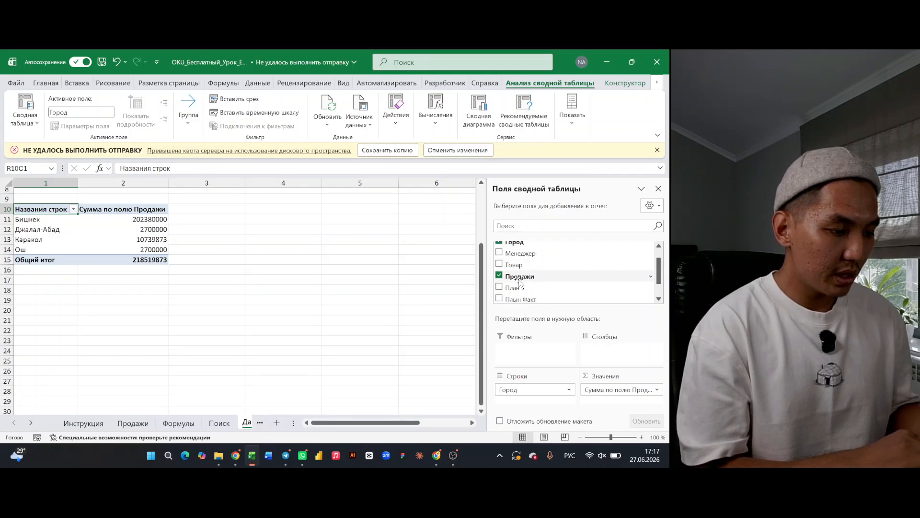
pyautogui.moveTo(518, 253); pyautogui.dragTo(618, 352)
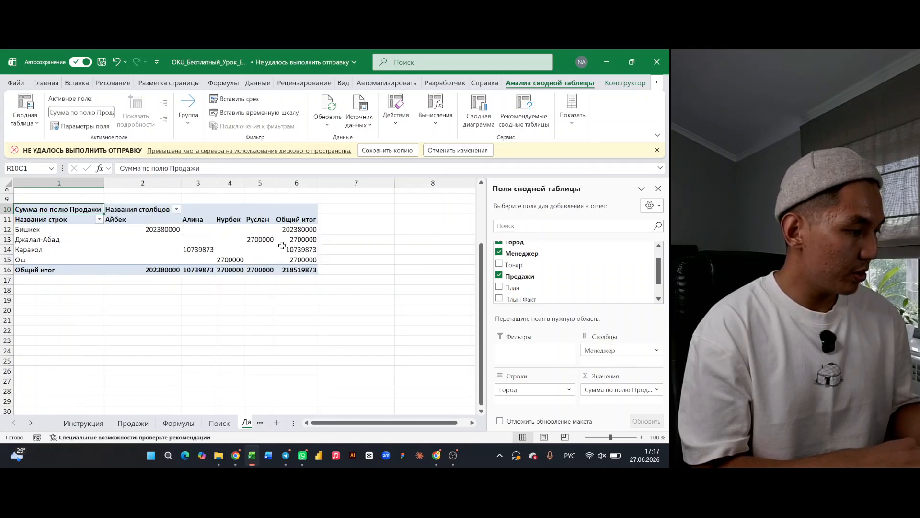
pyautogui.click(126, 222)
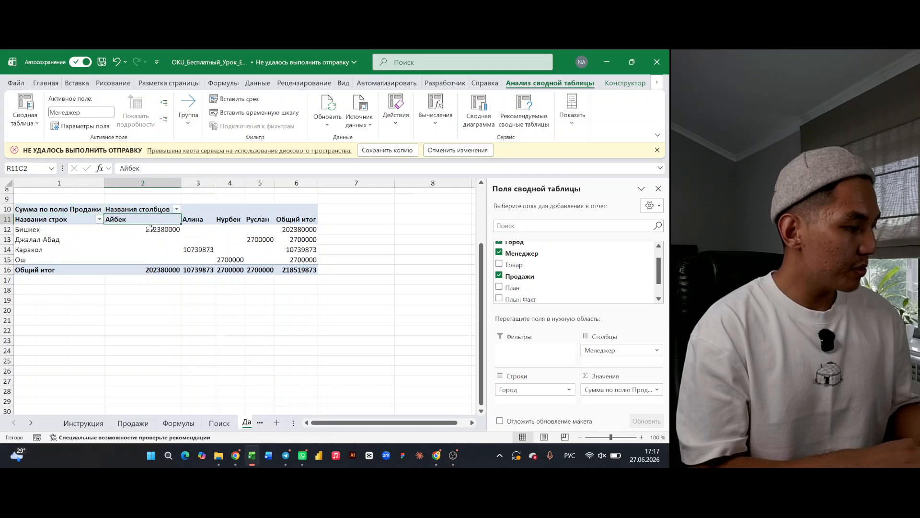
pyautogui.click(154, 230)
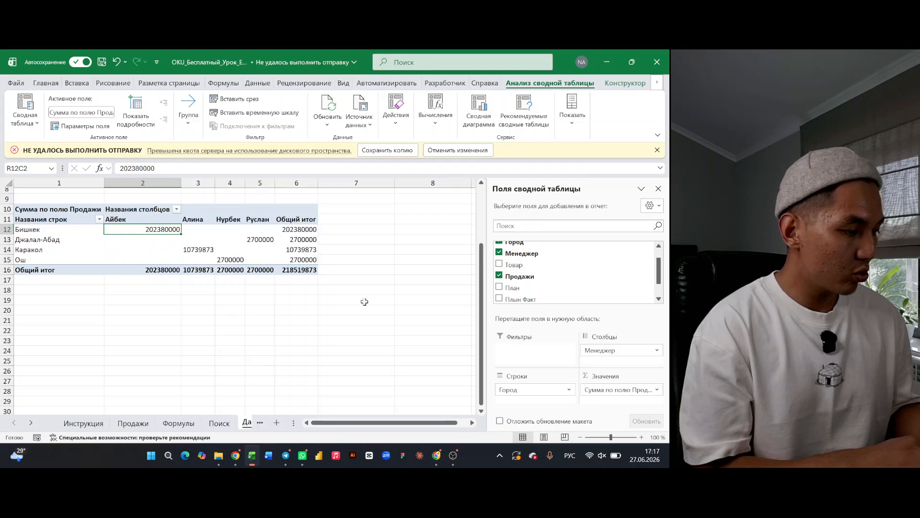
pyautogui.click(499, 252)
# - Add the Товар field to the pivot table's columns to break down city sales by product
pyautogui.scroll(1, 550, 275)
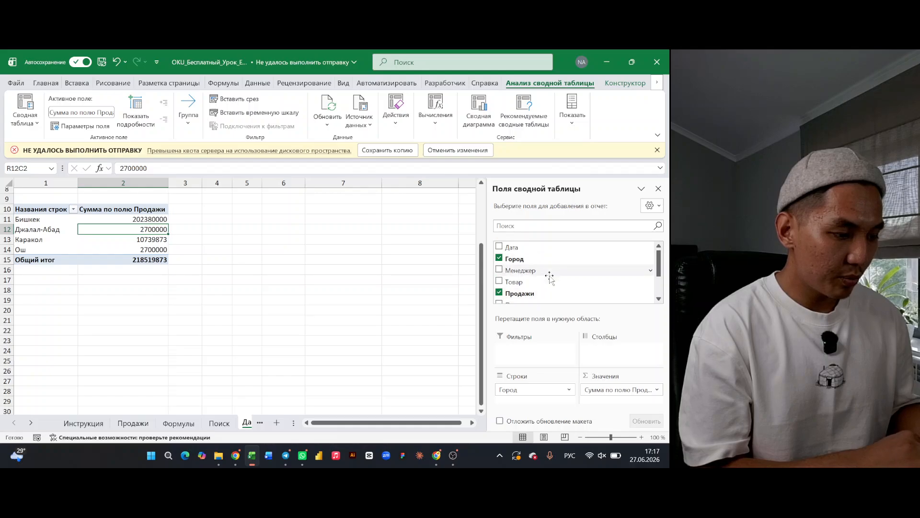
pyautogui.moveTo(504, 283); pyautogui.dragTo(623, 363)
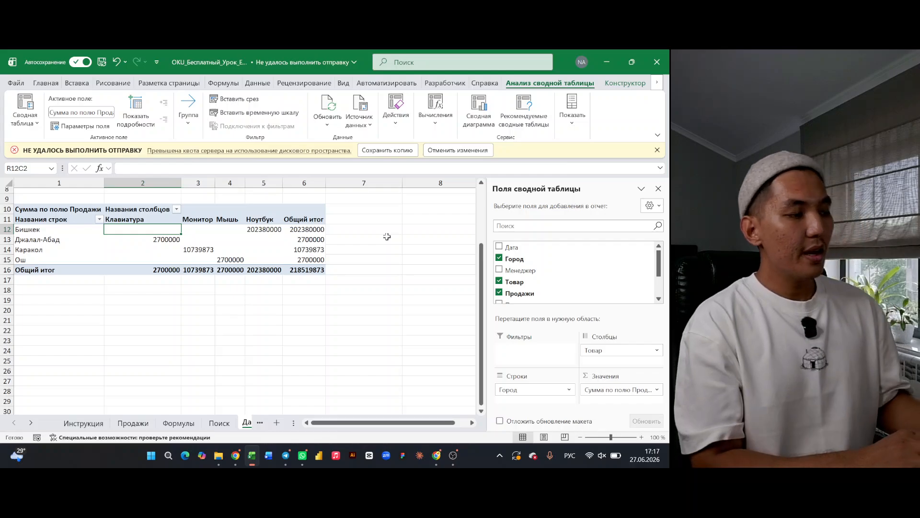
pyautogui.click(387, 236)
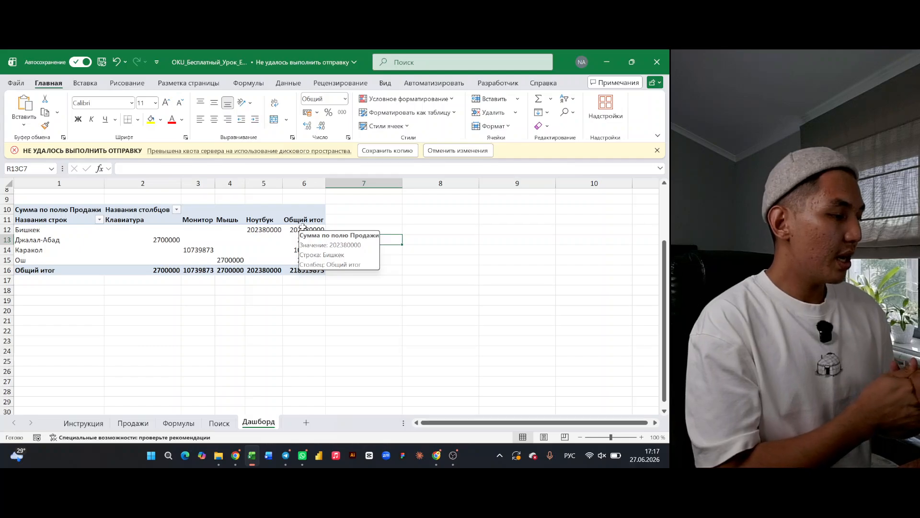
pyautogui.click(181, 240)
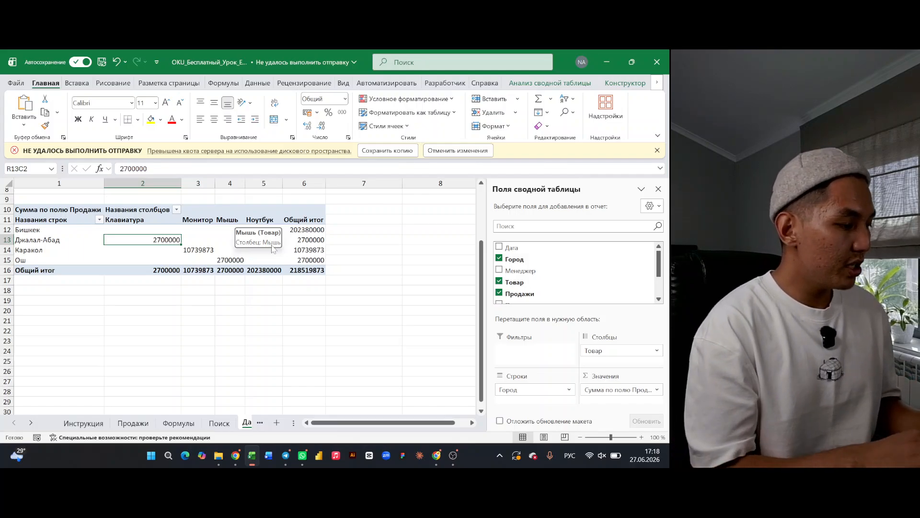
# - Delete the cells R1C1 to R6C1 holding the task text above the pivot table, shifting the remaining cells left
pyautogui.scroll(3, 283, 247)
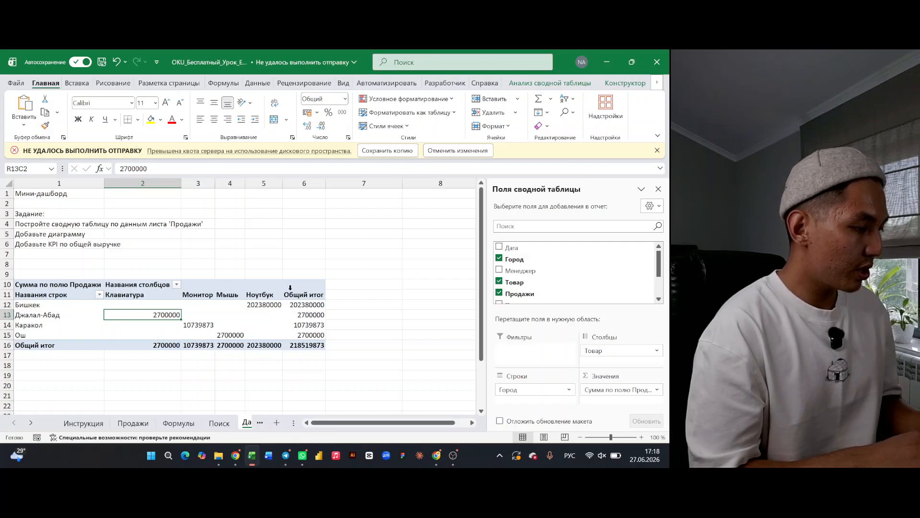
pyautogui.moveTo(54, 247)
pyautogui.mouseDown()
pyautogui.moveTo(38, 193)
pyautogui.moveTo(37, 245)
pyautogui.mouseUp()
pyautogui.click(38, 194)
pyautogui.rightClick(36, 246)
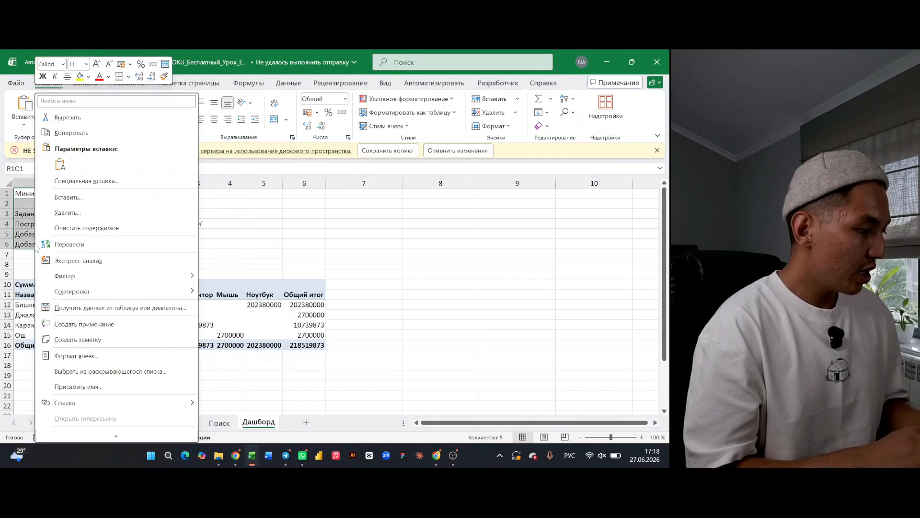
pyautogui.click(68, 212)
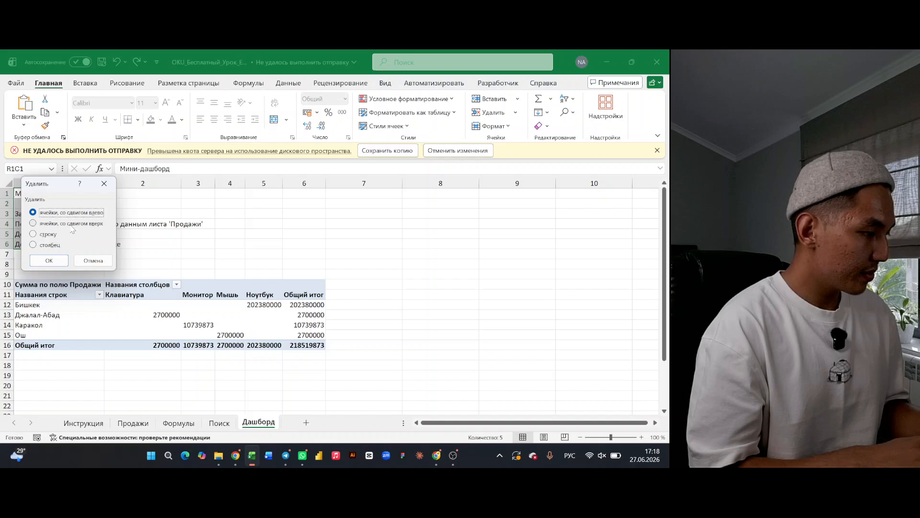
pyautogui.click(49, 260)
pyautogui.click(226, 247)
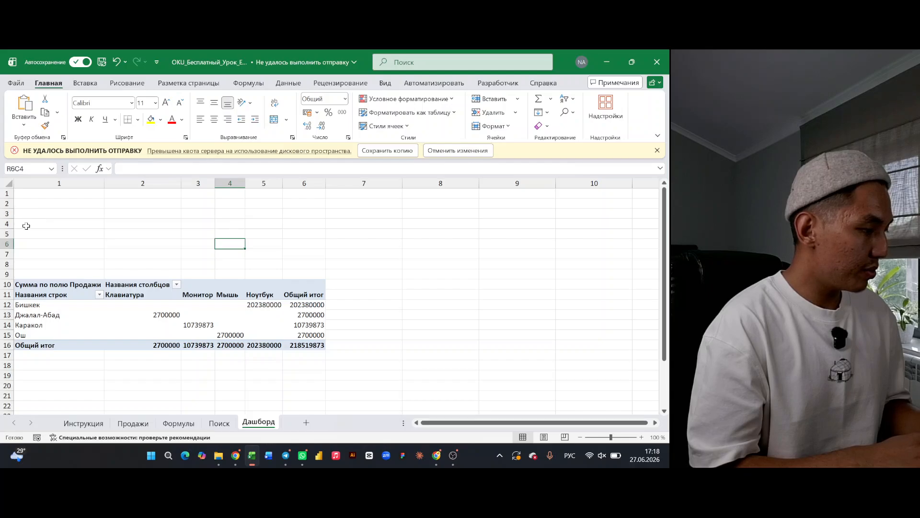
# - Merge and center cells R4C1 and R5C1 above the pivot table
pyautogui.moveTo(26, 226); pyautogui.dragTo(46, 235)
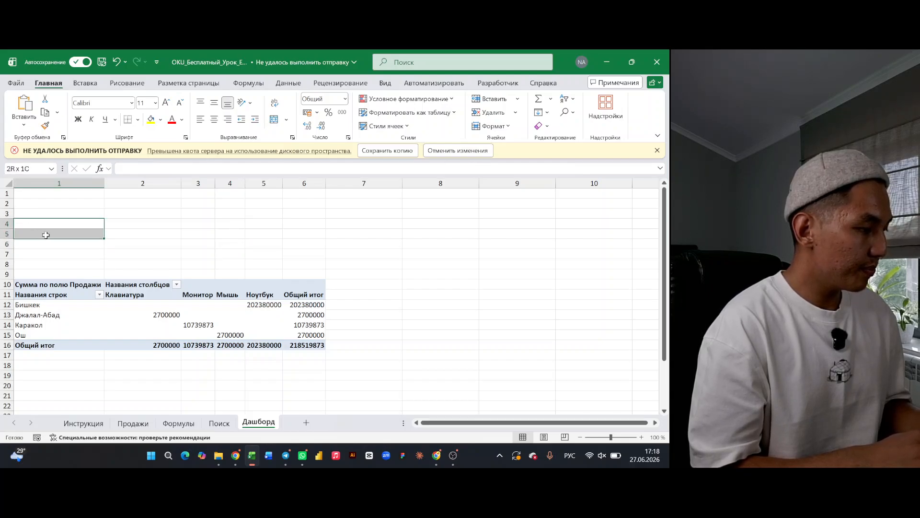
pyautogui.click(274, 119)
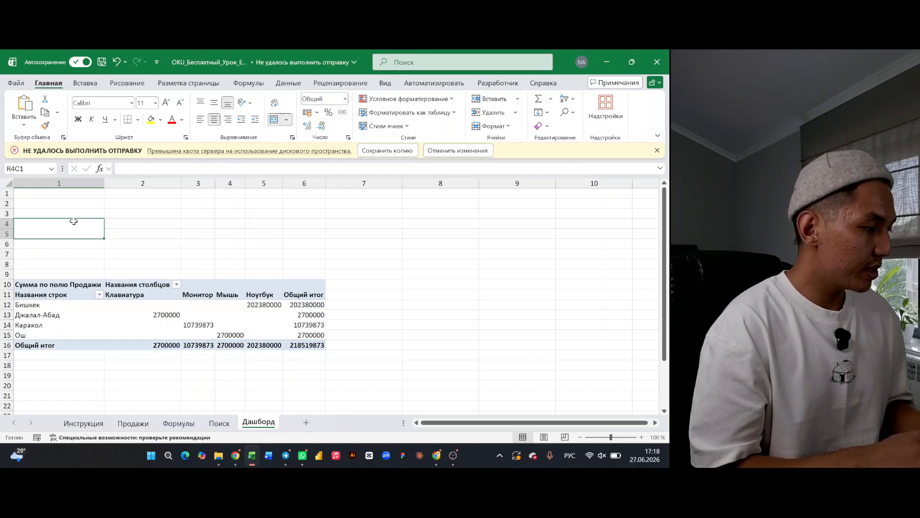
pyautogui.click(250, 217)
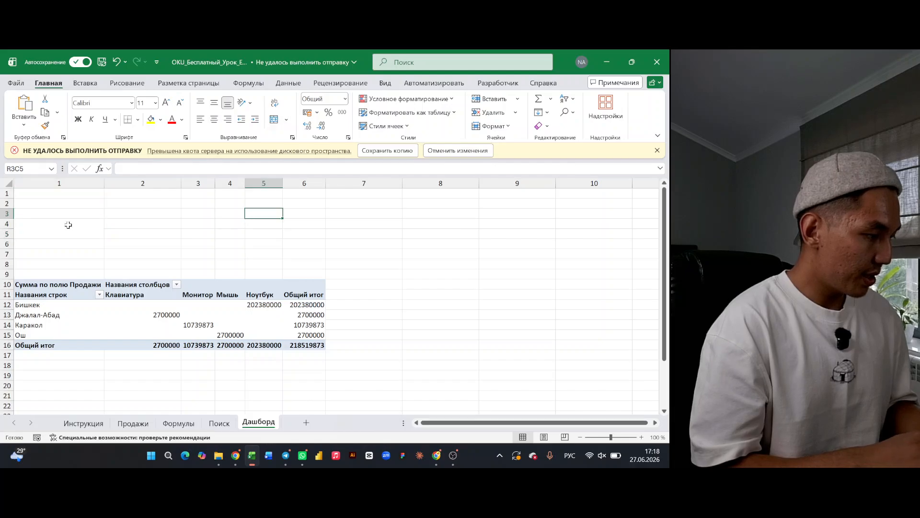
# - Enter a СУММ formula in the merged cell R4C1 totalling the Продажи column, R2C5 to R481C5, on the Продажи sheet
pyautogui.click(56, 223)
pyautogui.doubleClick(56, 222)
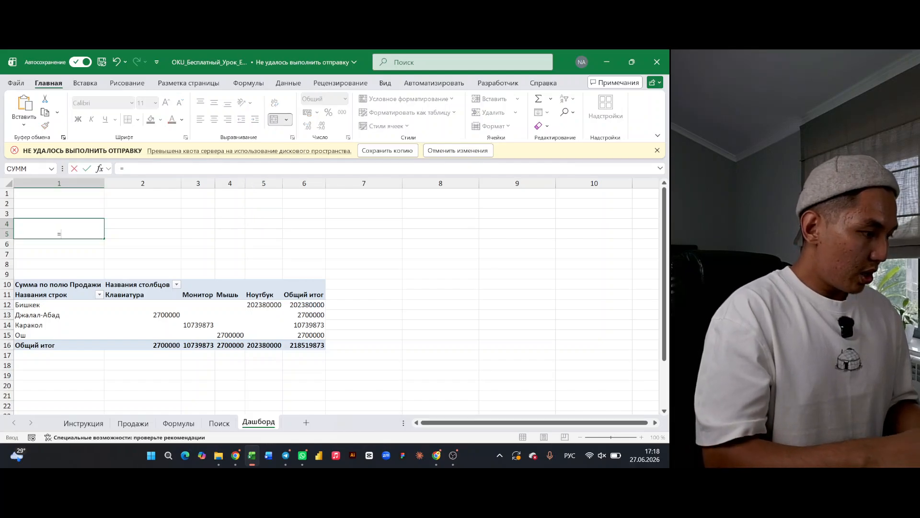
pyautogui.write('=сумм')
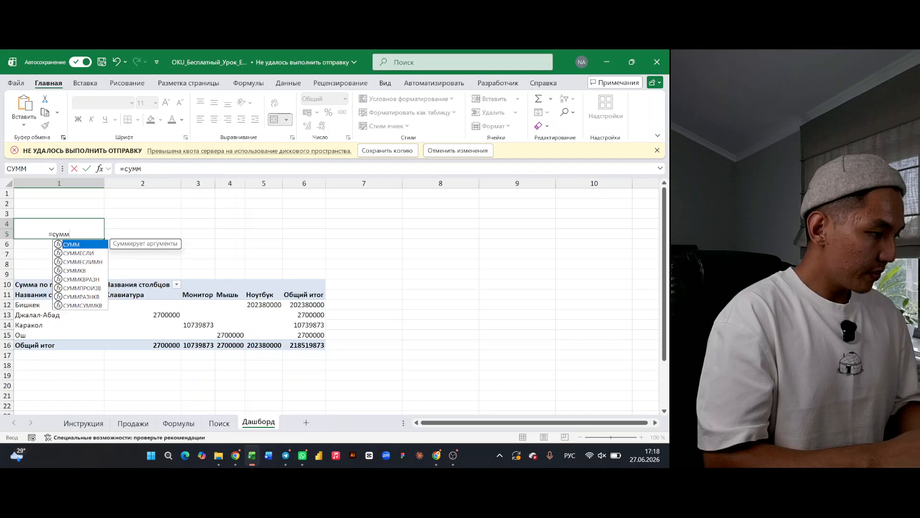
pyautogui.doubleClick(86, 244)
pyautogui.click(137, 423)
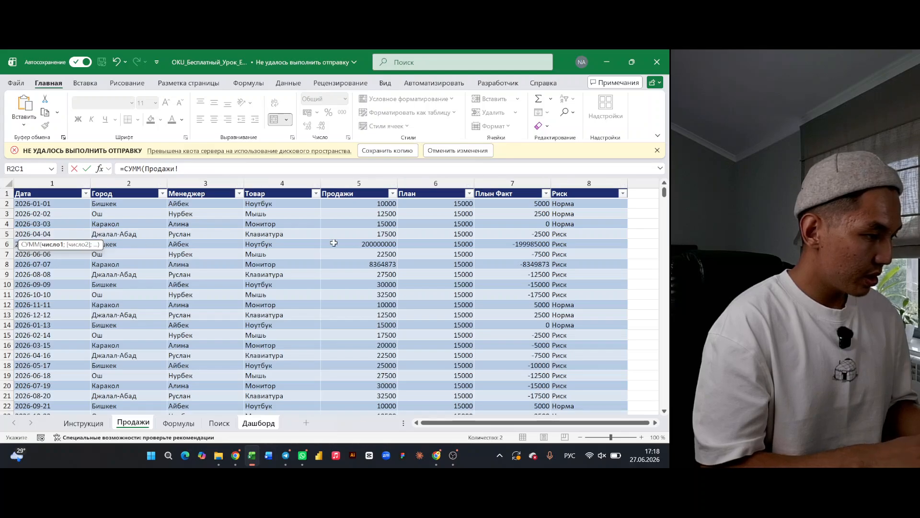
pyautogui.click(366, 203)
pyautogui.hotkey('ctrl', 'shift', 'Down')
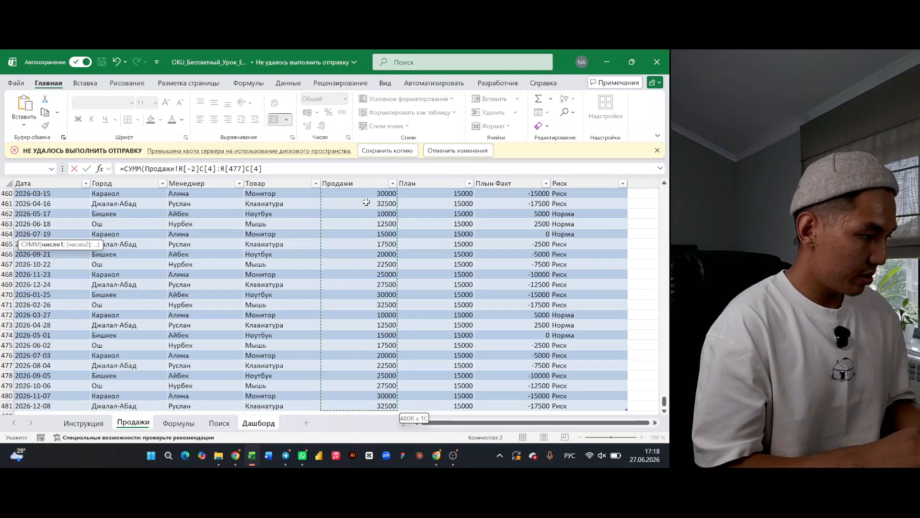
pyautogui.scroll(20, 366, 202)
pyautogui.scroll(20, 366, 202)
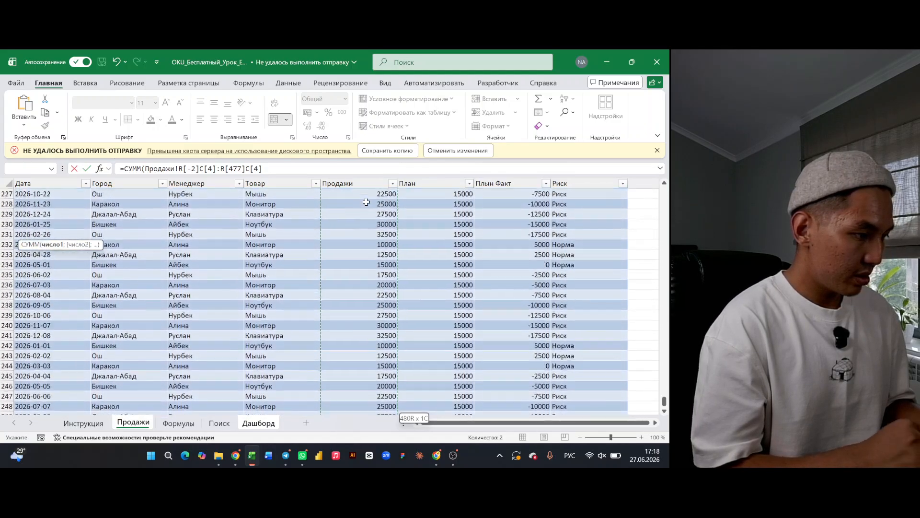
pyautogui.press('F2')
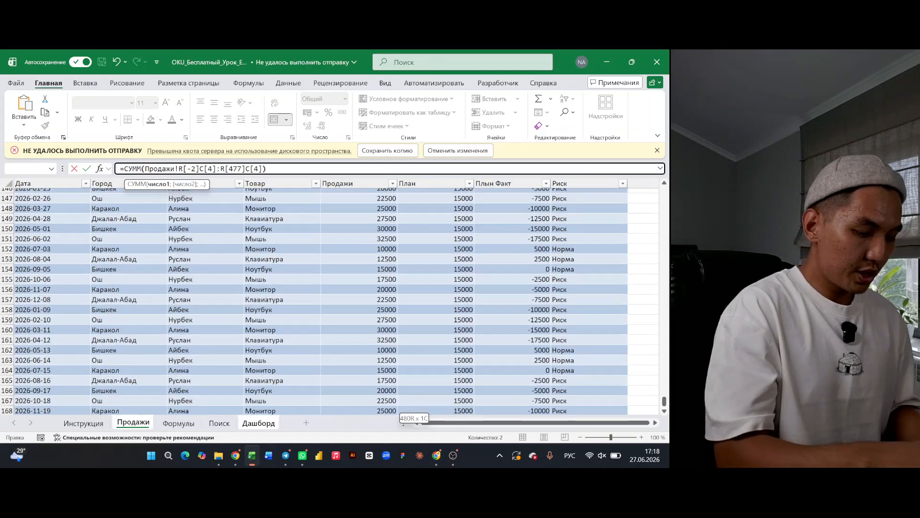
pyautogui.press('Return')
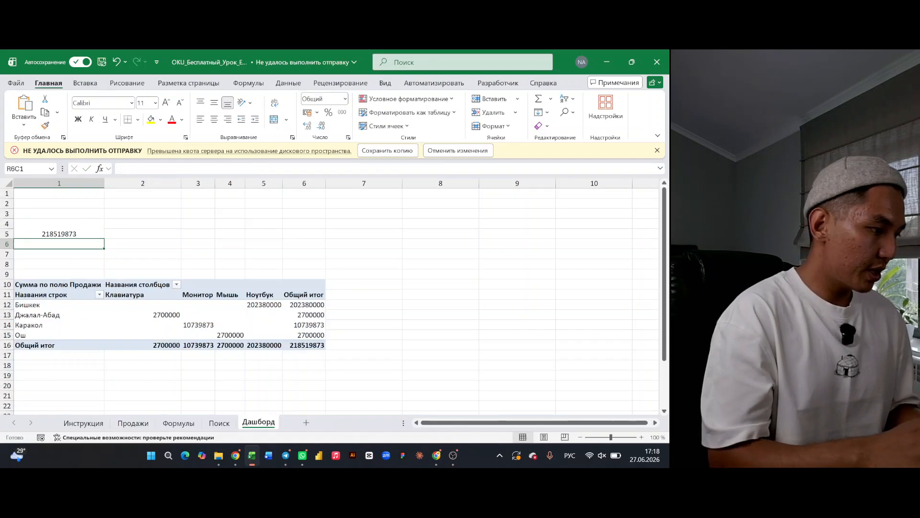
# - Label the total Выручка in R3C1, then center the label and total horizontally and vertically and make both bold
pyautogui.click(57, 212)
pyautogui.write('Выручка')
pyautogui.press('Return')
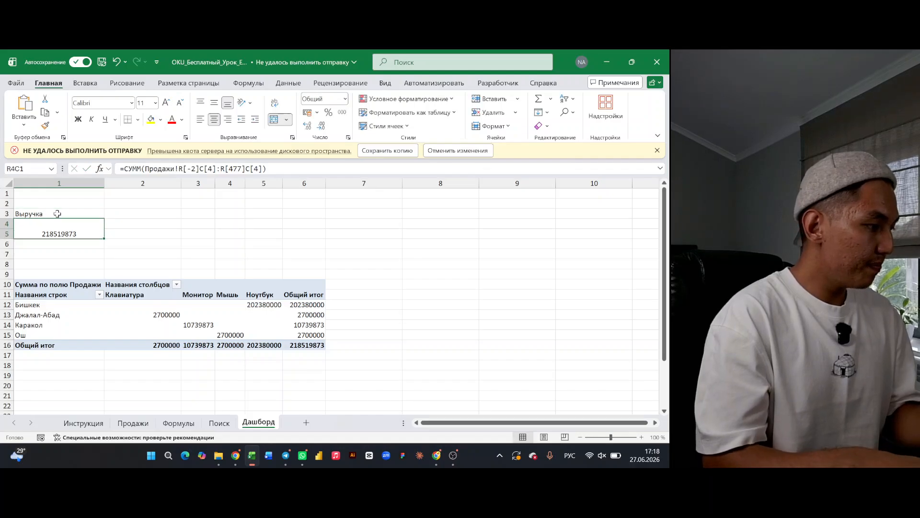
pyautogui.moveTo(59, 214); pyautogui.dragTo(57, 229)
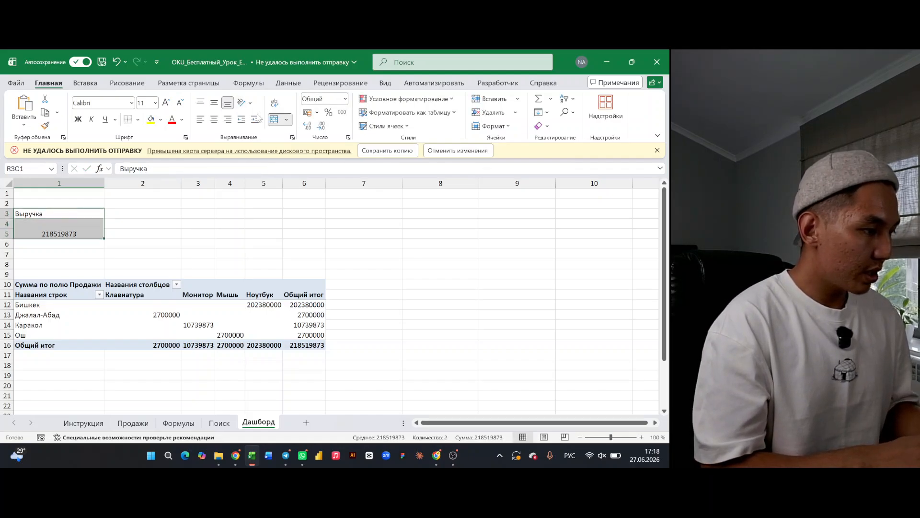
pyautogui.click(215, 103)
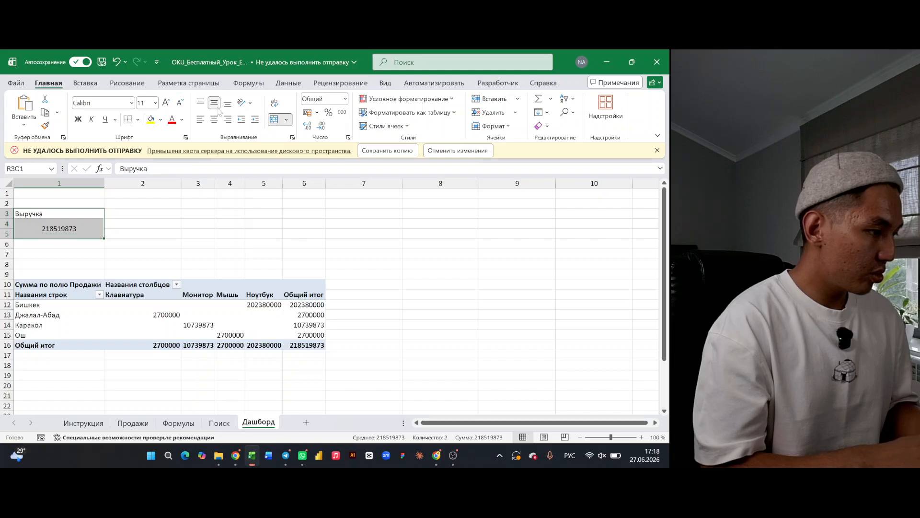
pyautogui.click(214, 119)
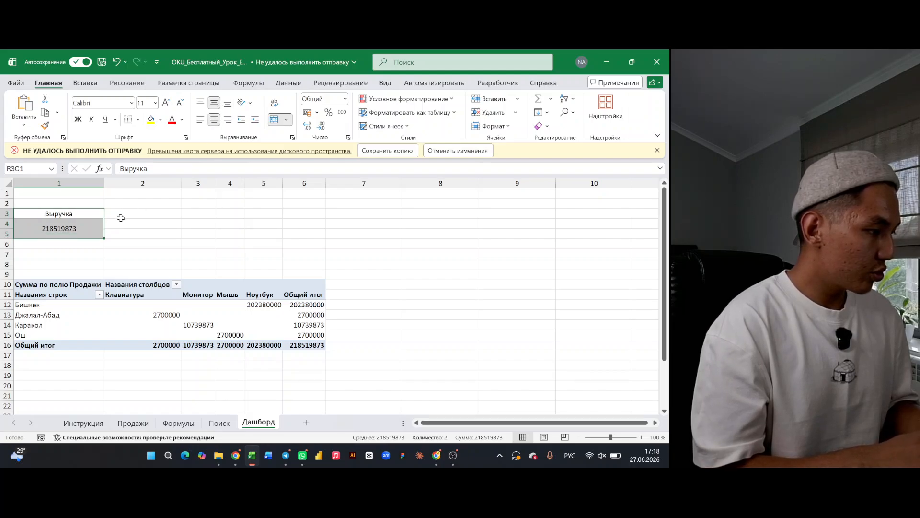
pyautogui.hotkey('ctrl', 'b')
pyautogui.click(128, 234)
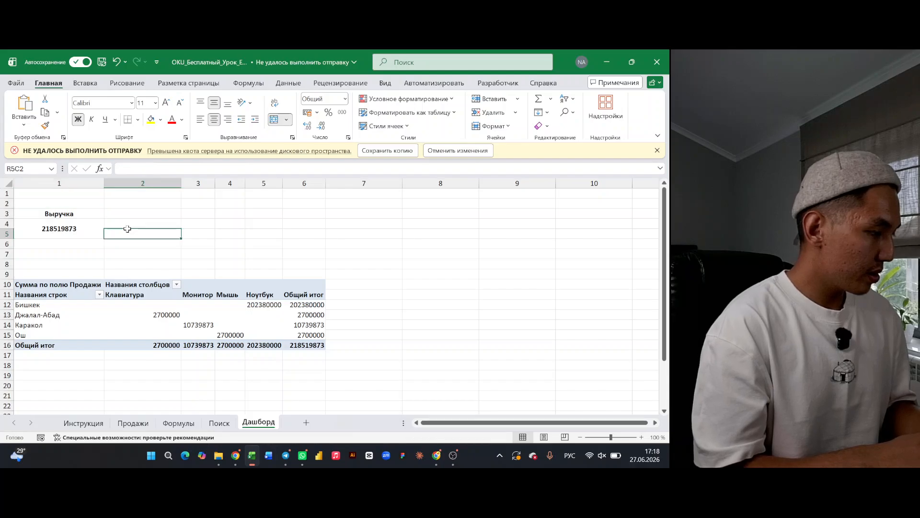
# - Set the font size of the revenue total under Выручка to 16
pyautogui.click(57, 228)
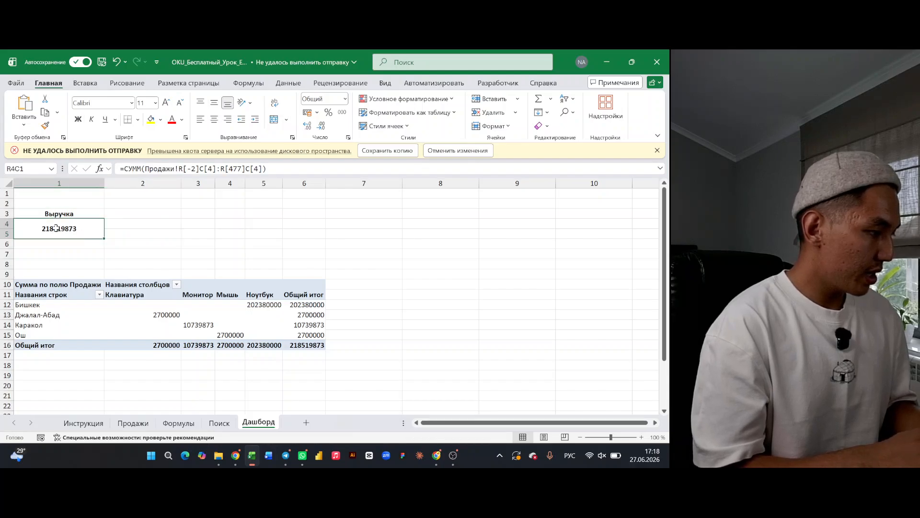
pyautogui.click(165, 103)
pyautogui.click(165, 103)
pyautogui.click(166, 104)
pyautogui.click(166, 104)
pyautogui.click(165, 103)
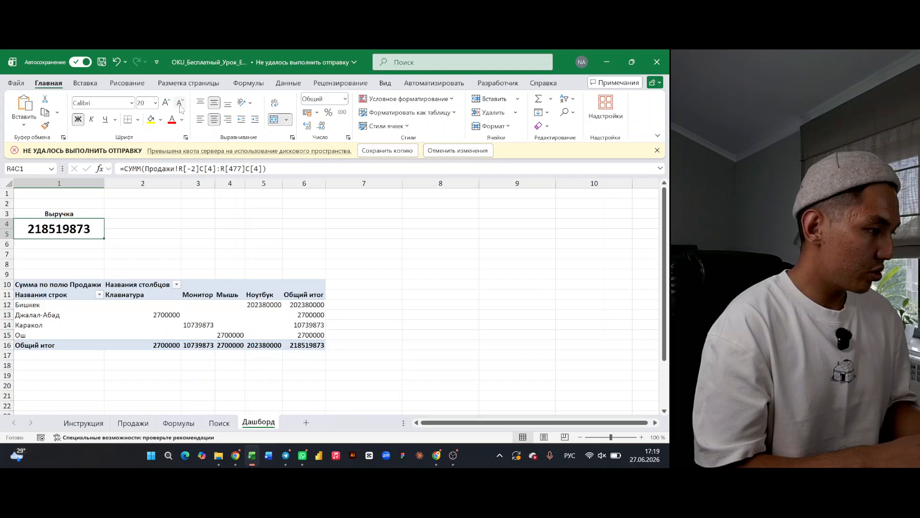
pyautogui.click(180, 106)
pyautogui.click(179, 107)
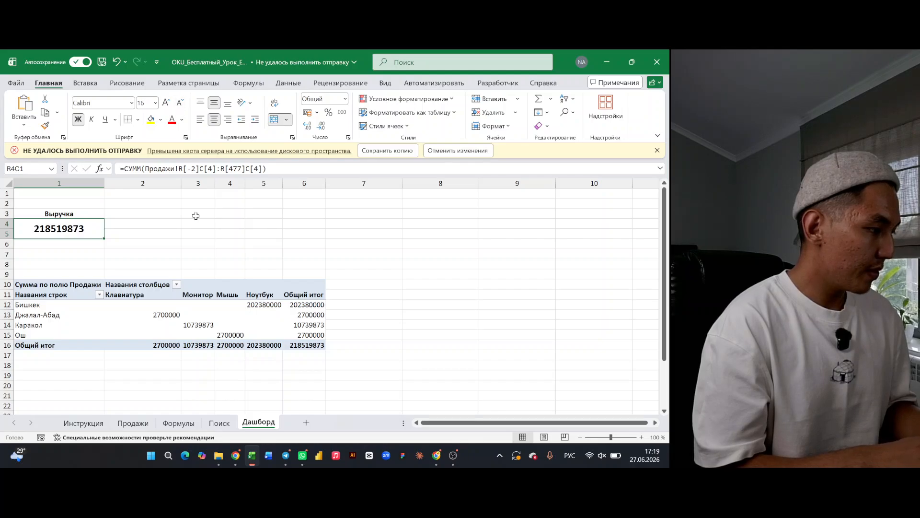
# - Format the revenue total with thousands separators and no decimal places
pyautogui.click(344, 99)
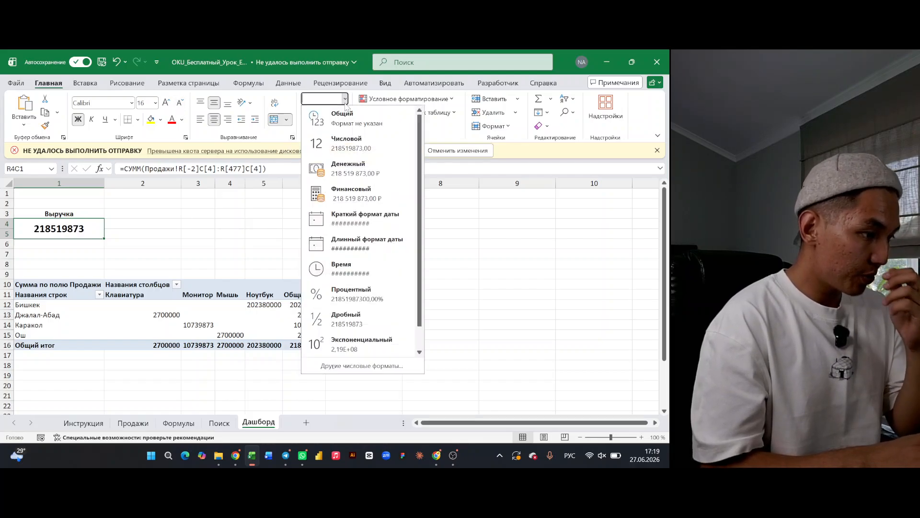
pyautogui.click(351, 149)
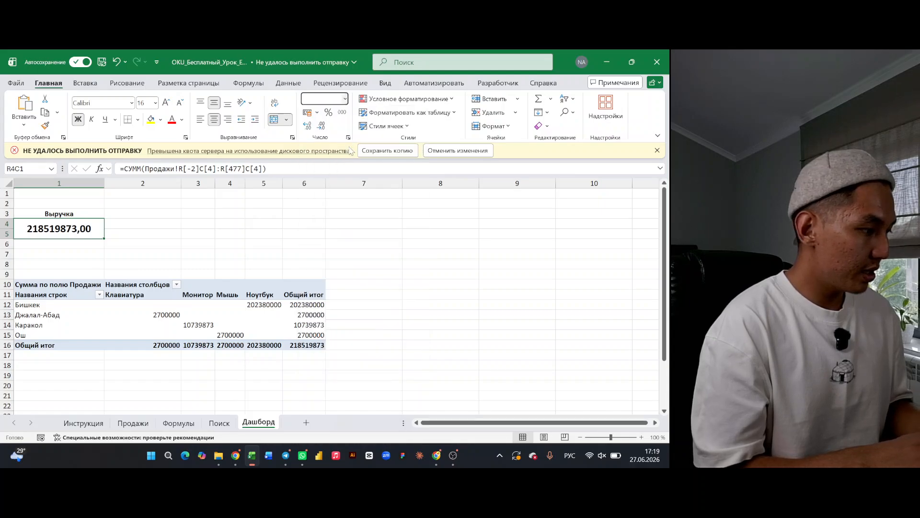
pyautogui.click(342, 112)
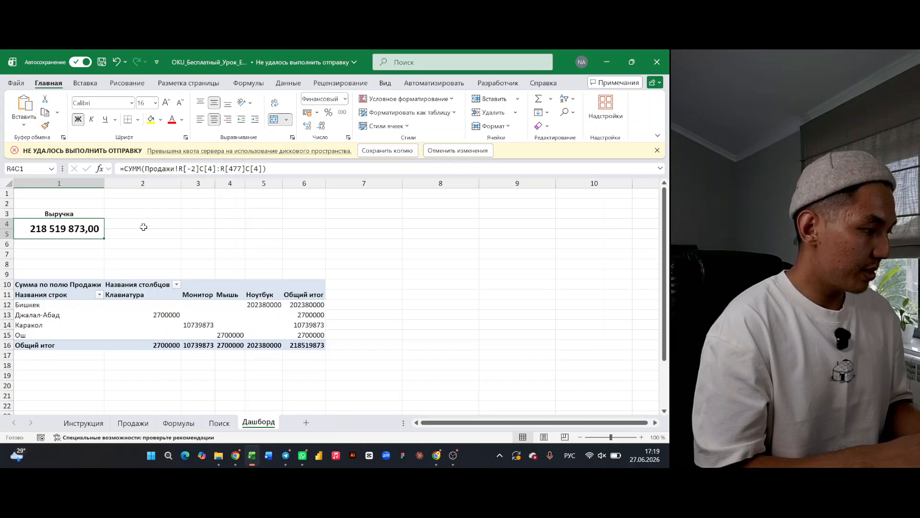
pyautogui.click(307, 127)
pyautogui.click(308, 127)
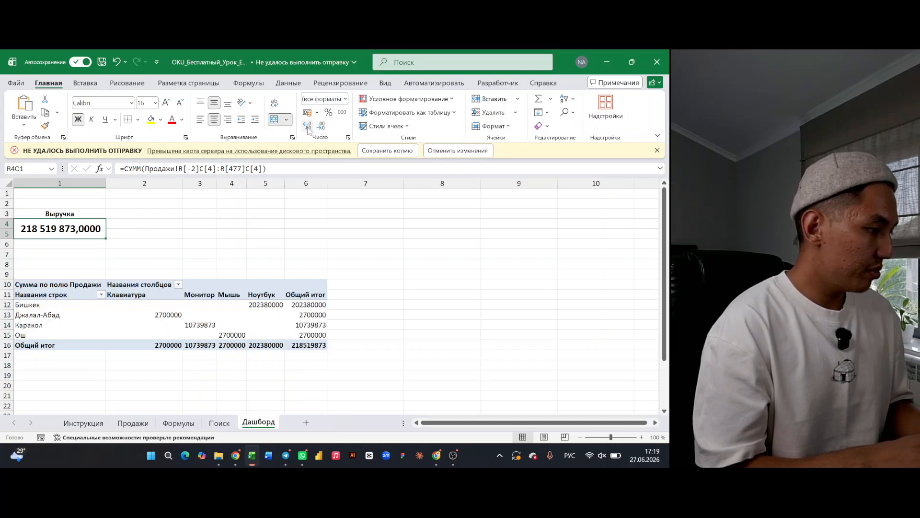
pyautogui.click(322, 126)
pyautogui.click(322, 126)
pyautogui.click(322, 127)
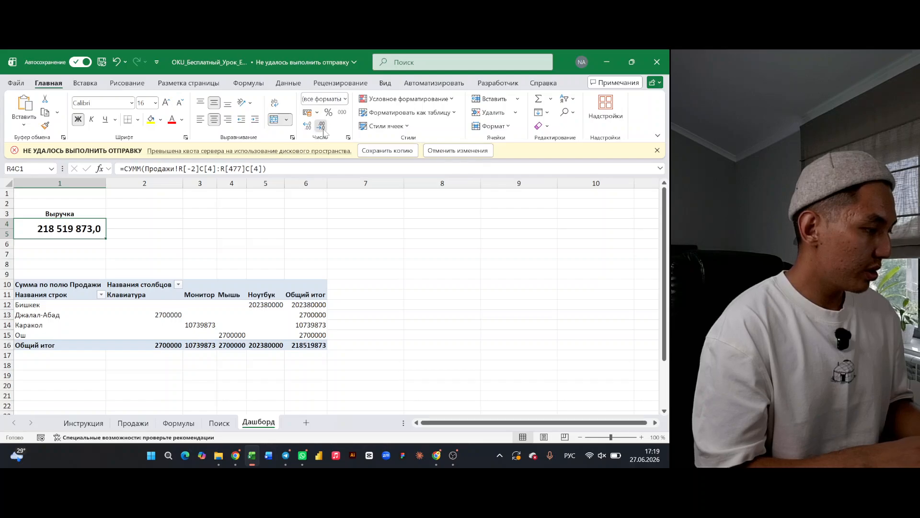
pyautogui.click(322, 127)
pyautogui.click(136, 239)
pyautogui.click(61, 229)
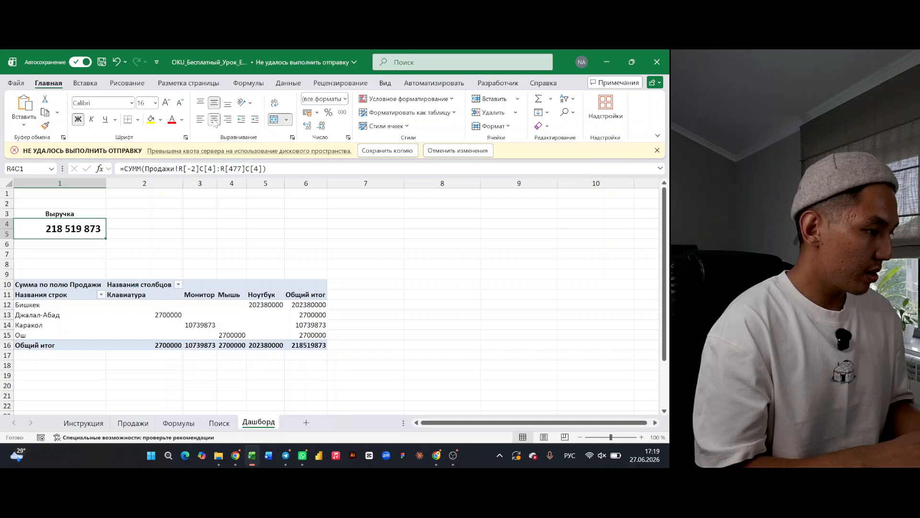
pyautogui.click(156, 214)
pyautogui.click(72, 229)
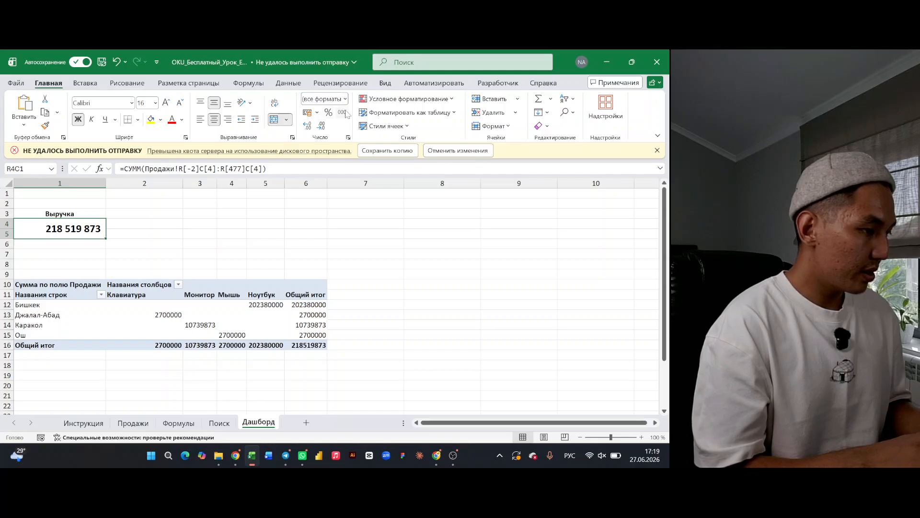
pyautogui.click(317, 113)
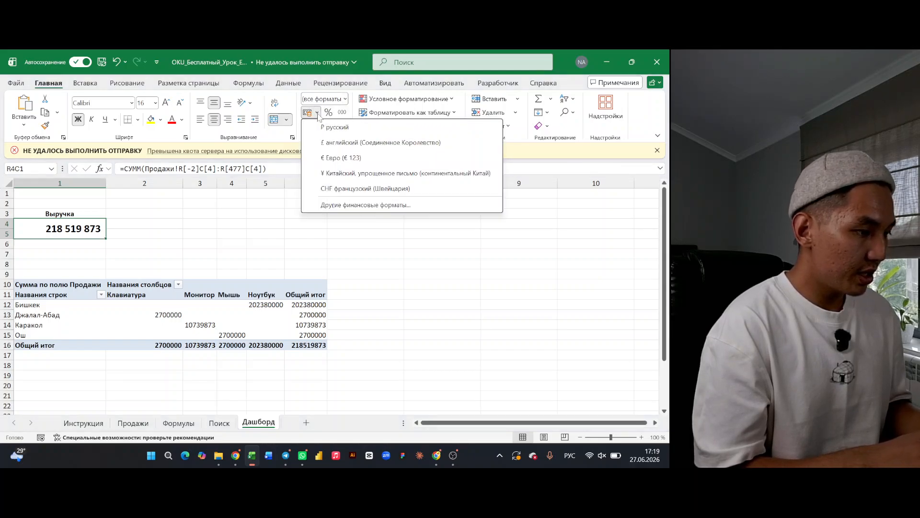
pyautogui.click(272, 227)
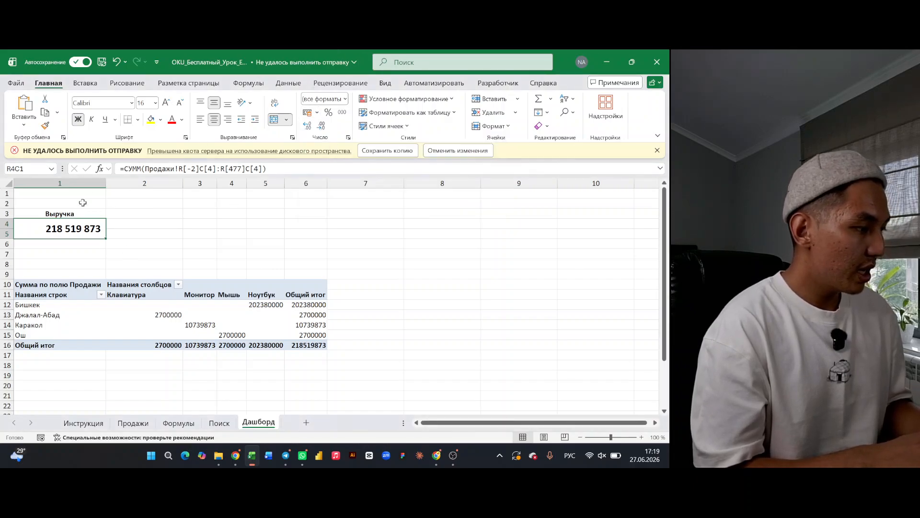
# - Fill the Выручка label and its total with the lightest orange theme color
pyautogui.moveTo(70, 216); pyautogui.dragTo(70, 228)
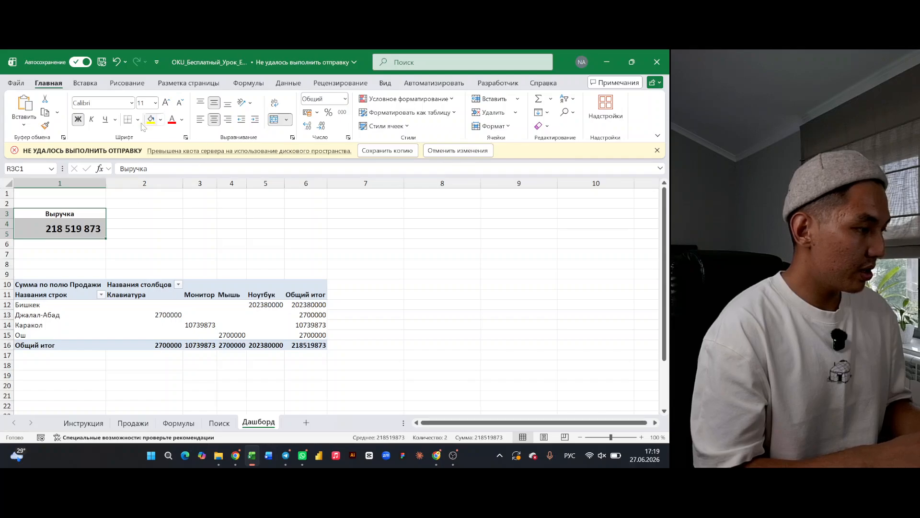
pyautogui.click(161, 121)
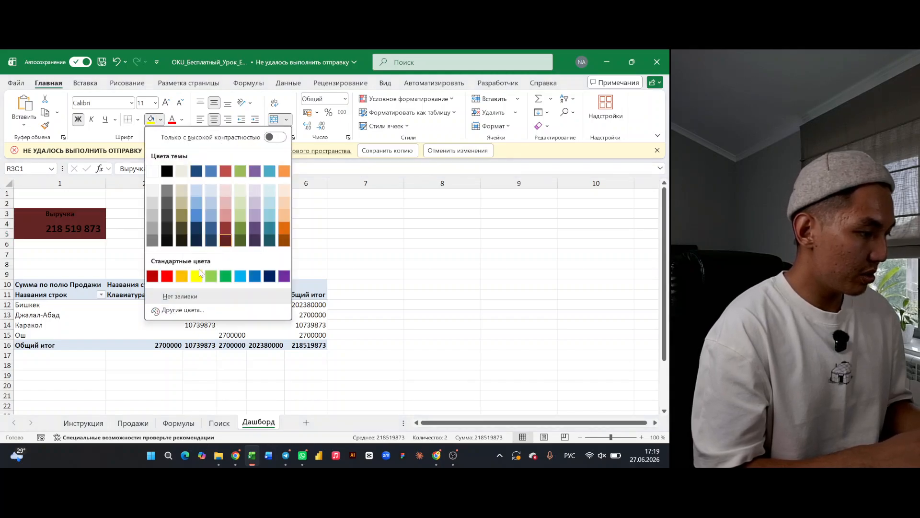
pyautogui.click(288, 190)
pyautogui.moveTo(196, 214); pyautogui.dragTo(194, 232)
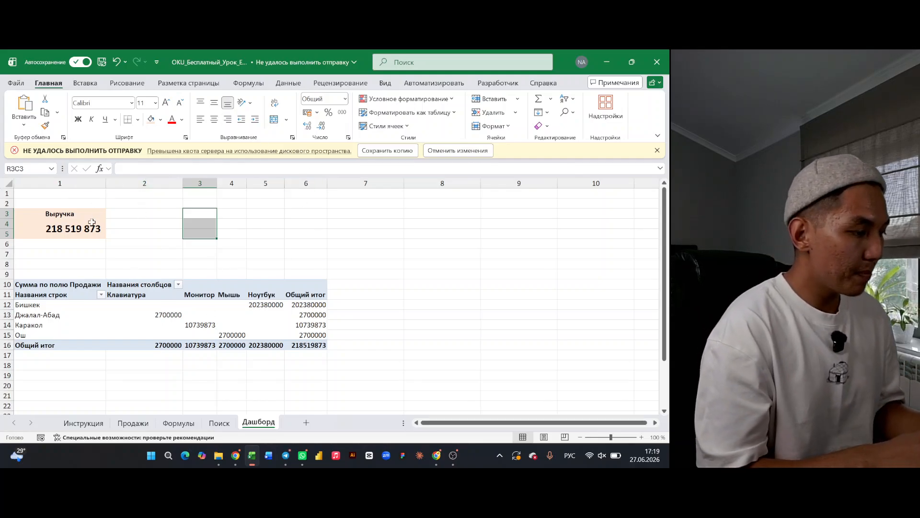
# - Delete the empty rows 7 and 8 between the revenue card and the pivot table
pyautogui.click(1, 254)
pyautogui.moveTo(1, 263); pyautogui.dragTo(3, 266)
pyautogui.rightClick(4, 267)
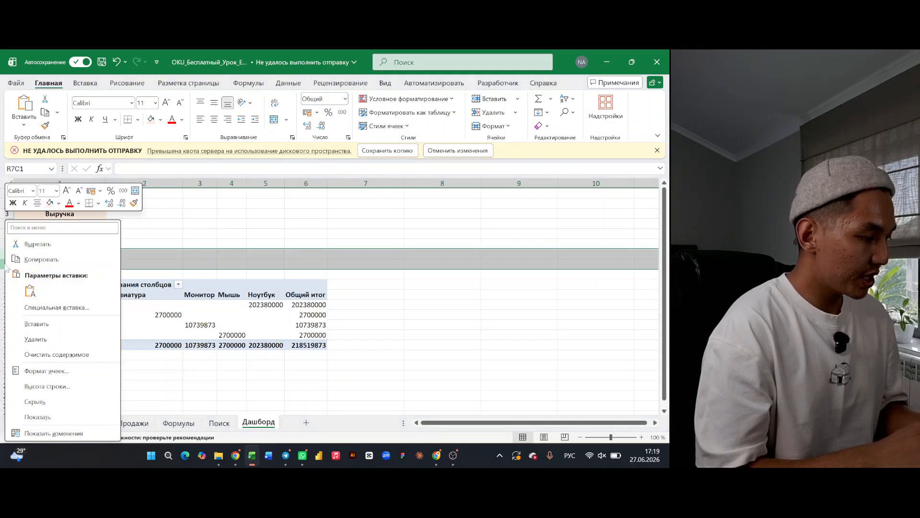
pyautogui.click(44, 339)
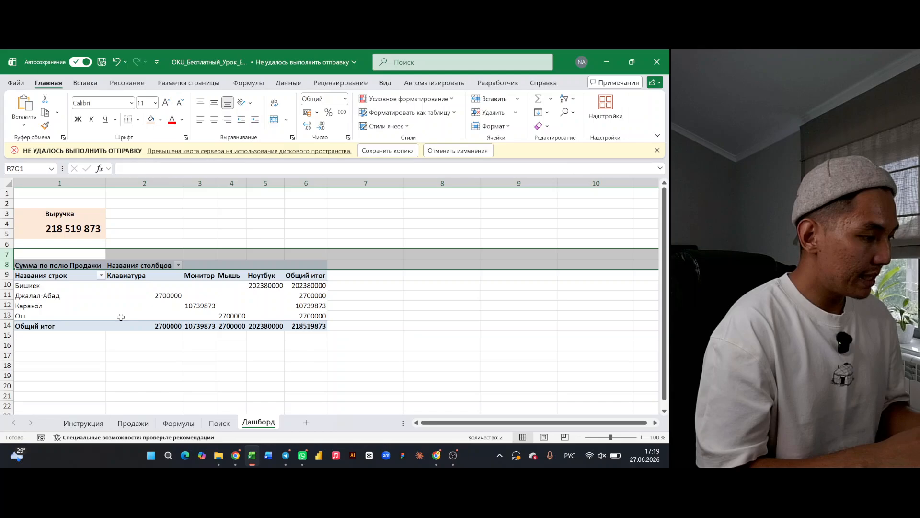
# - Insert slicers for Менеджер and Товар and place them side by side to the right of the pivot table
pyautogui.click(306, 327)
pyautogui.scroll(-1, 206, 313)
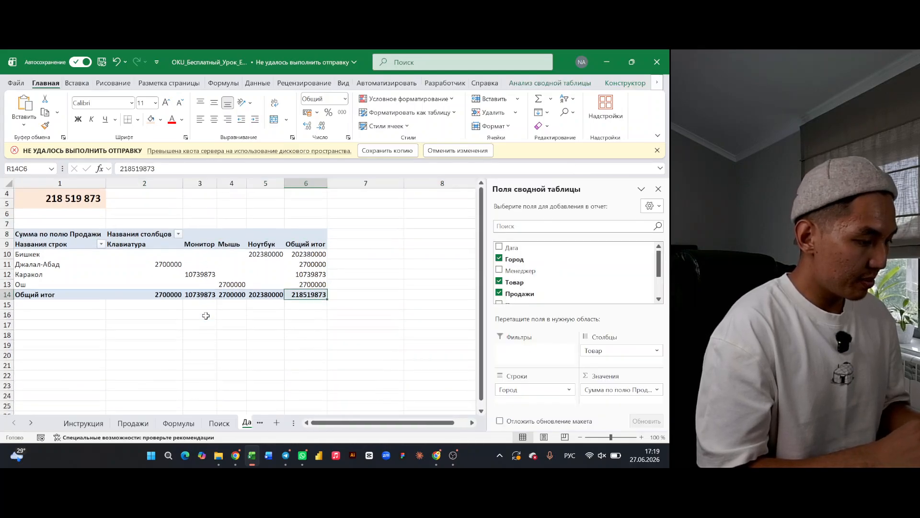
pyautogui.click(124, 268)
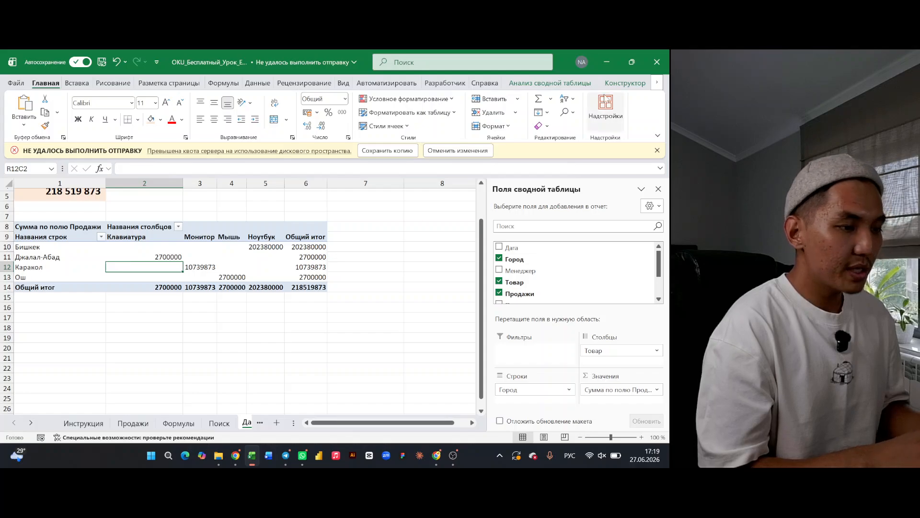
pyautogui.click(572, 79)
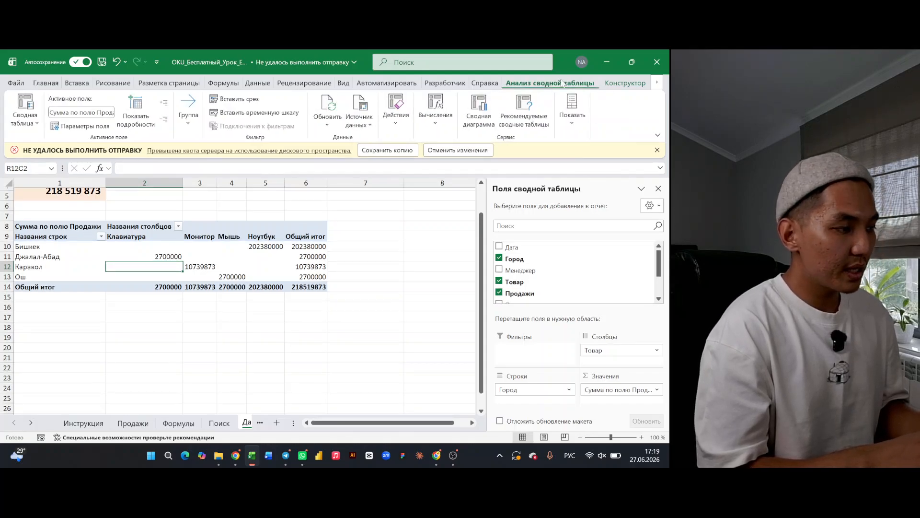
pyautogui.click(221, 100)
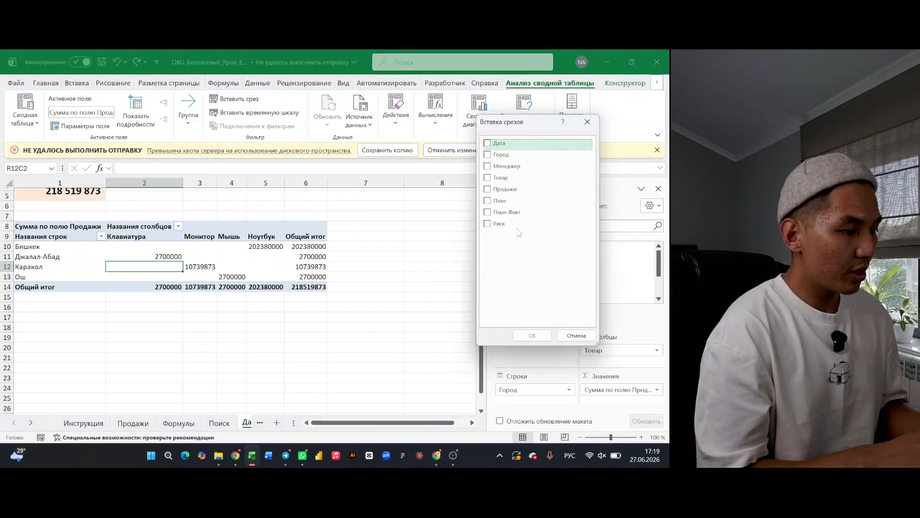
pyautogui.click(488, 167)
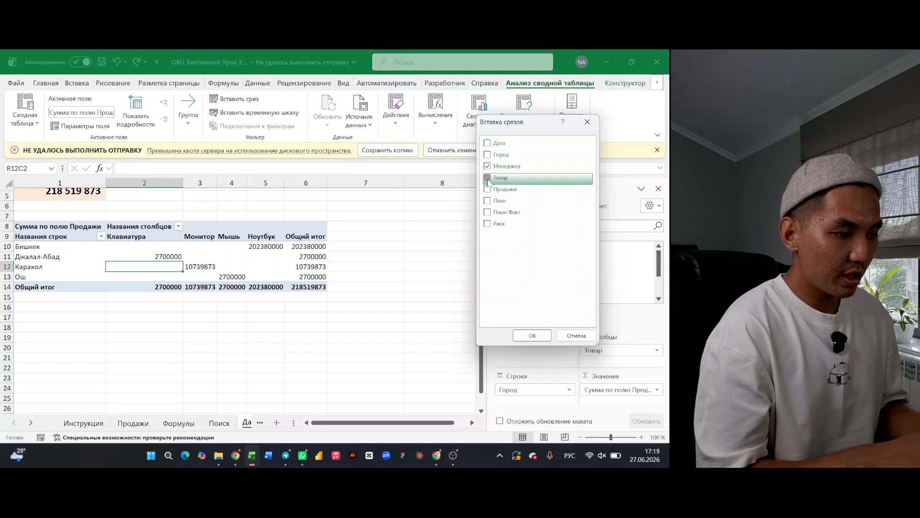
pyautogui.click(487, 178)
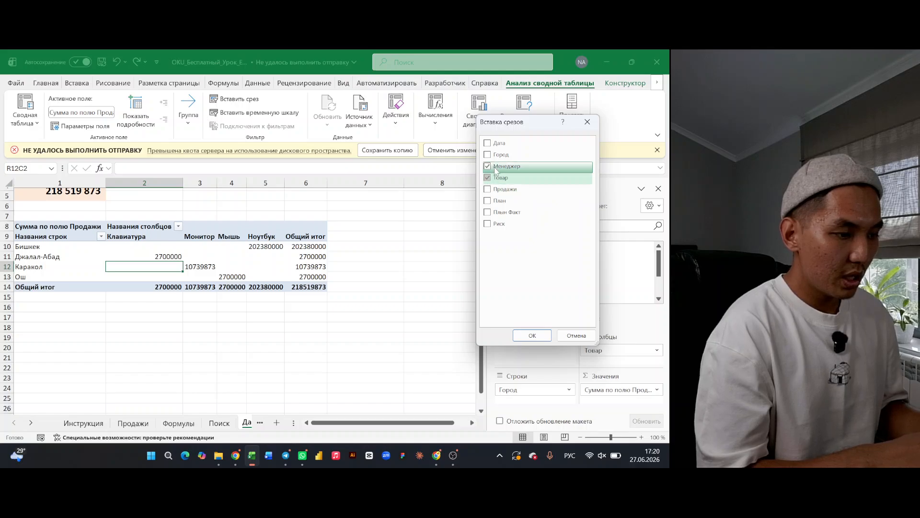
pyautogui.click(533, 335)
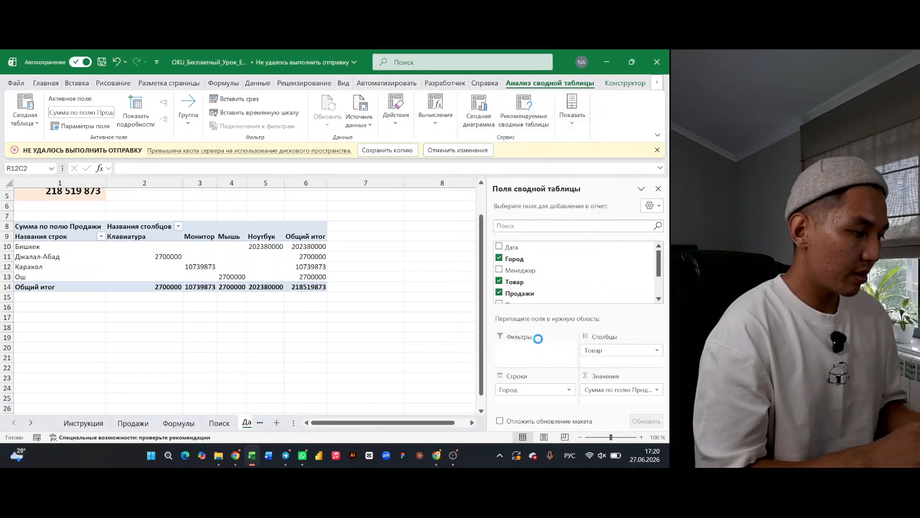
pyautogui.moveTo(229, 223); pyautogui.dragTo(372, 231)
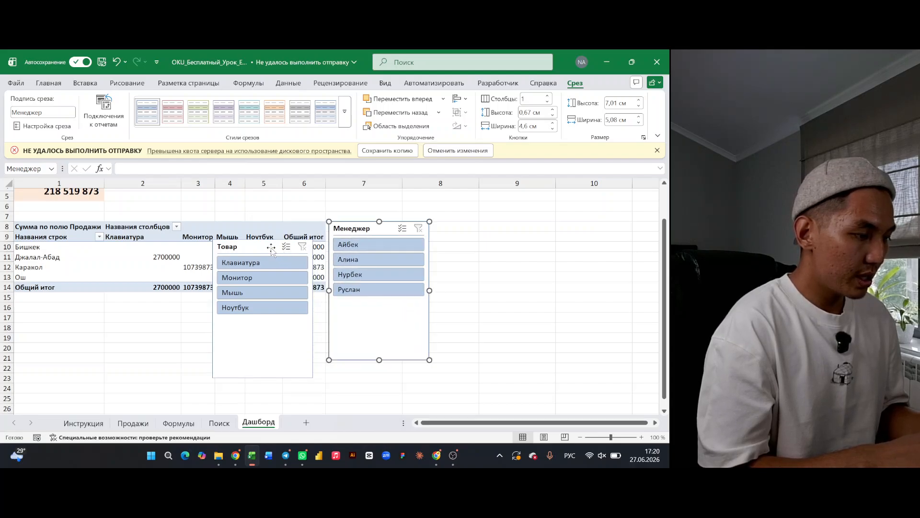
pyautogui.moveTo(271, 248); pyautogui.dragTo(493, 231)
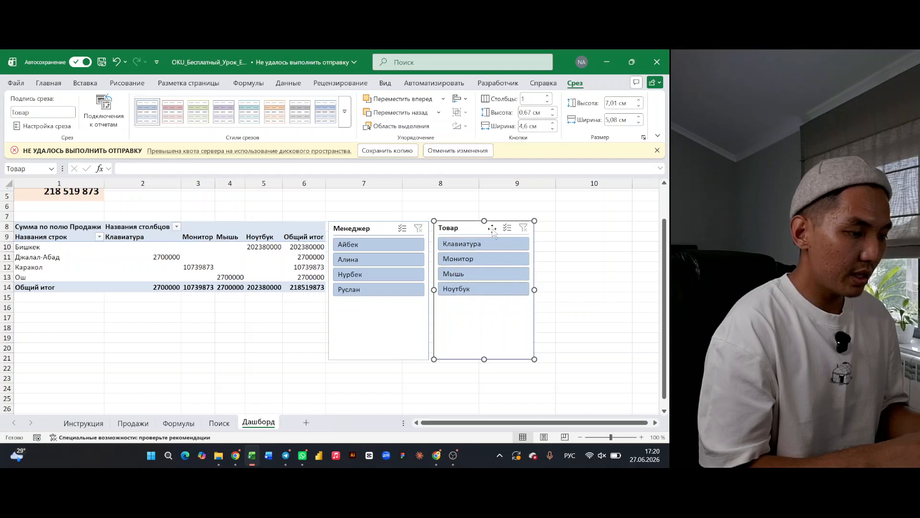
# - Set both slicers to two button columns and reduce their height to about 2.91 cm
pyautogui.keyDown('ctrl'); pyautogui.click(394, 234); pyautogui.keyUp('ctrl')
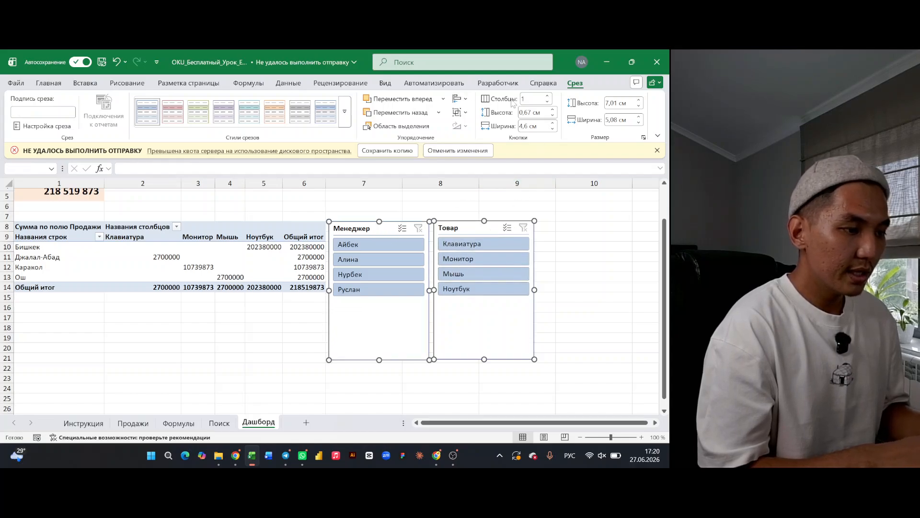
pyautogui.click(547, 98)
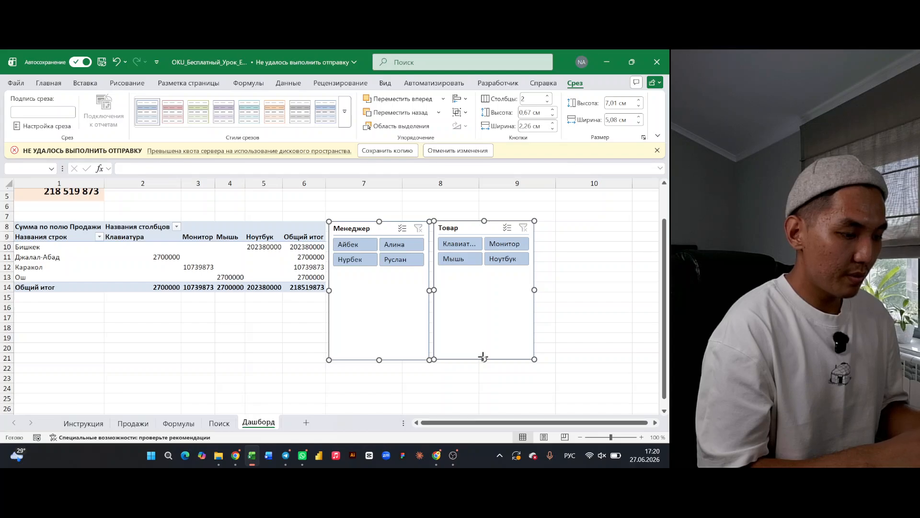
pyautogui.moveTo(483, 356); pyautogui.dragTo(484, 278)
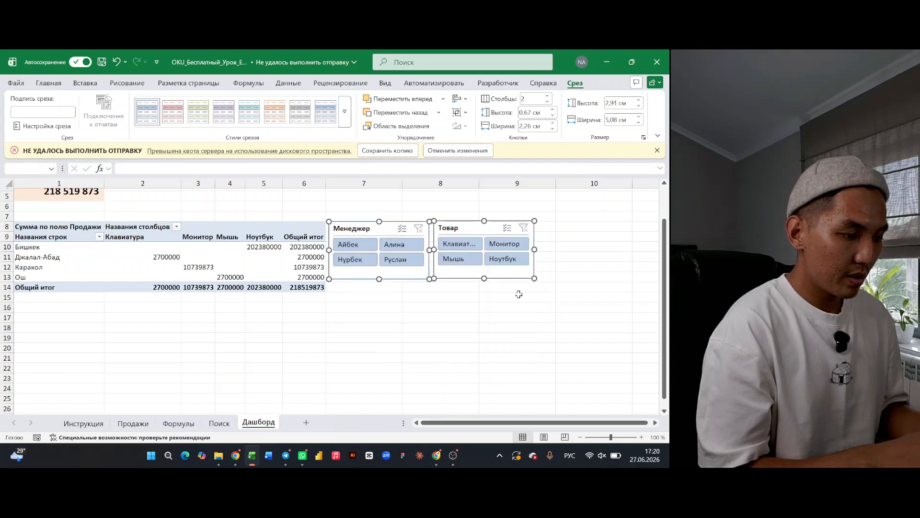
# - Move the Товар slicer directly beneath the Менеджер slicer
pyautogui.click(521, 316)
pyautogui.scroll(1, 412, 355)
pyautogui.scroll(-2, 398, 336)
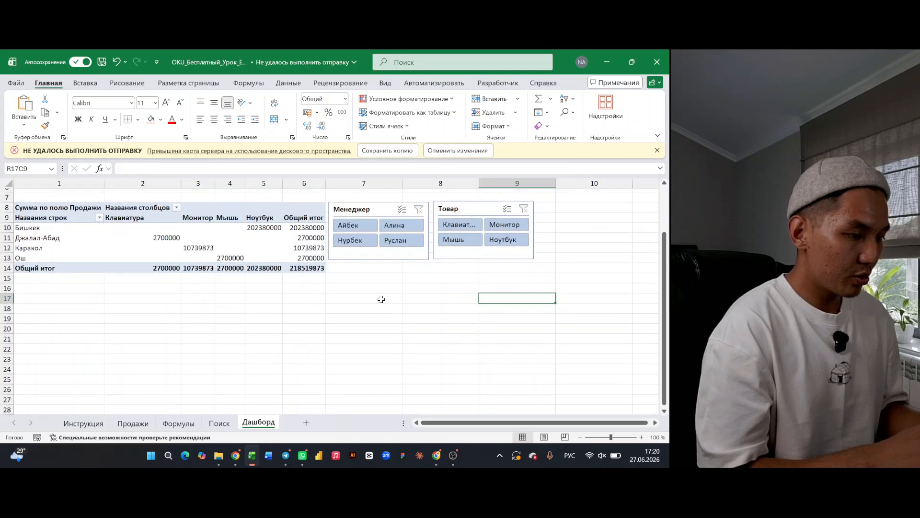
pyautogui.moveTo(475, 213); pyautogui.dragTo(370, 273)
pyautogui.scroll(2, 370, 273)
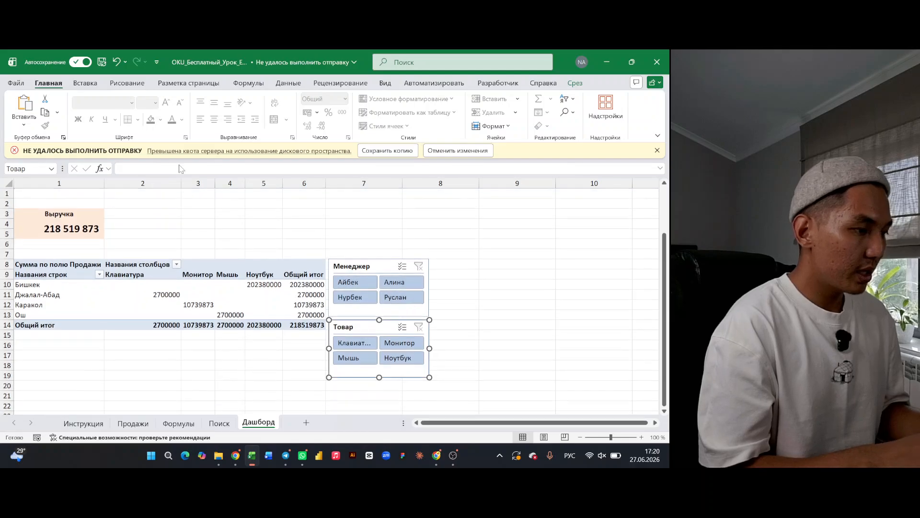
# - Try to insert a timeline for the pivot table
pyautogui.click(216, 276)
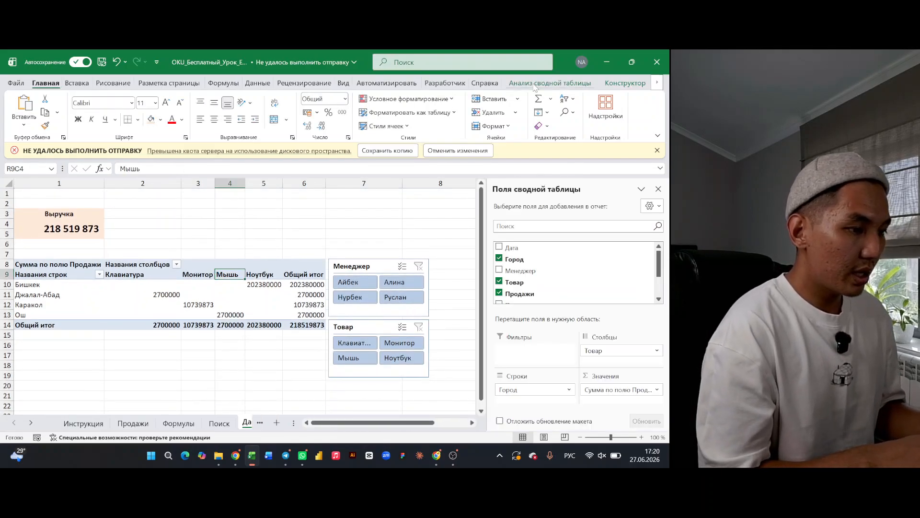
pyautogui.click(537, 85)
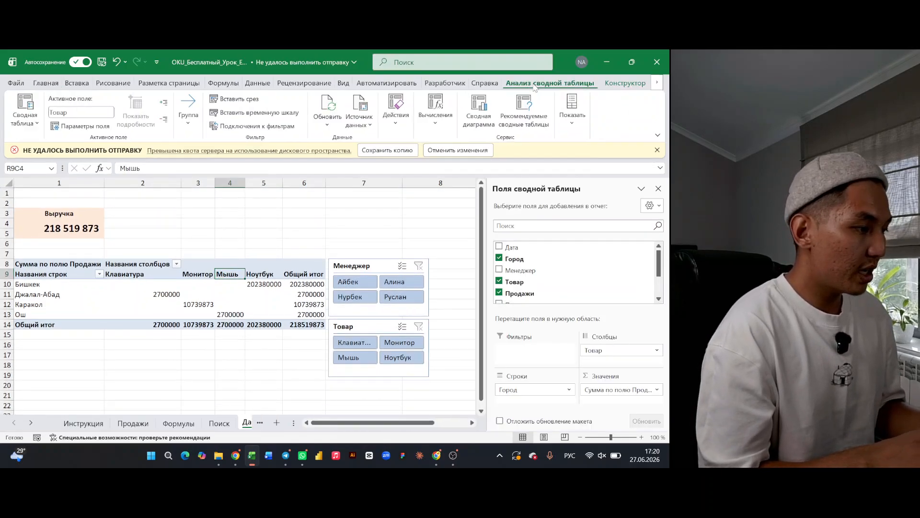
pyautogui.click(254, 112)
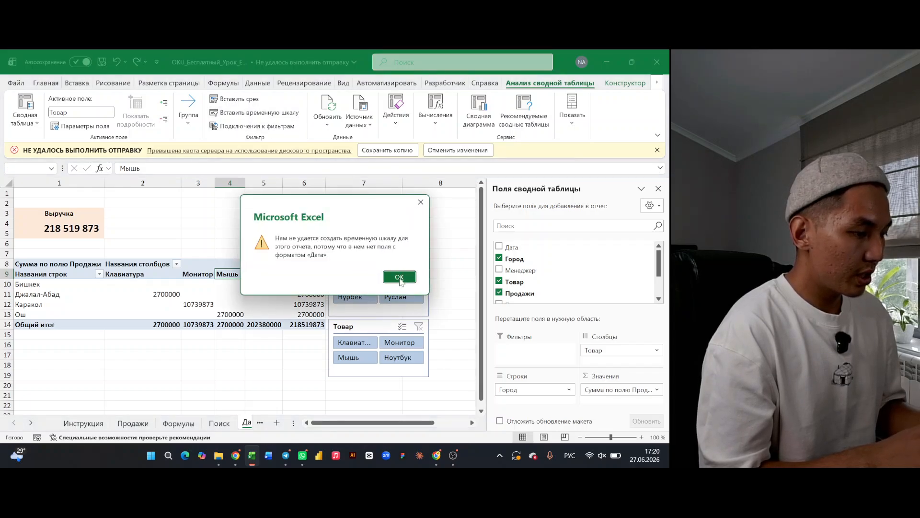
pyautogui.click(400, 278)
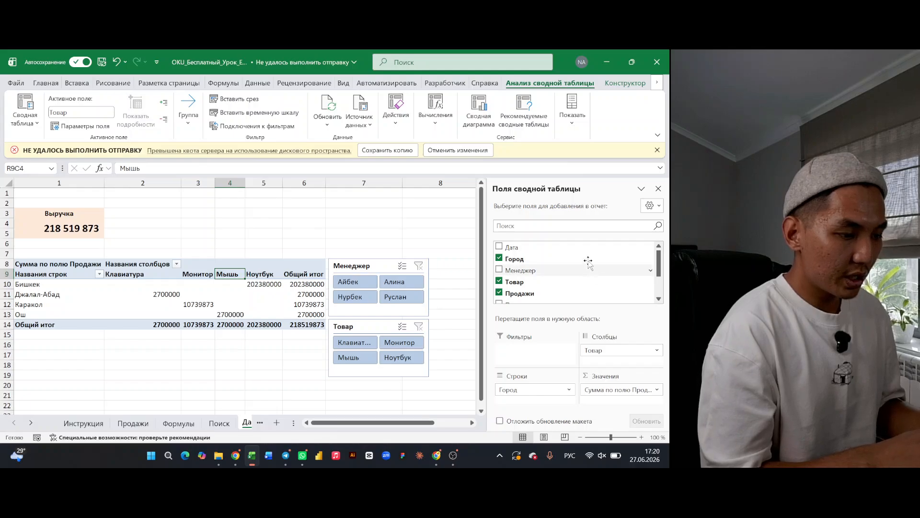
# - Close the pivot table field list and deselect the pivot table
pyautogui.click(658, 189)
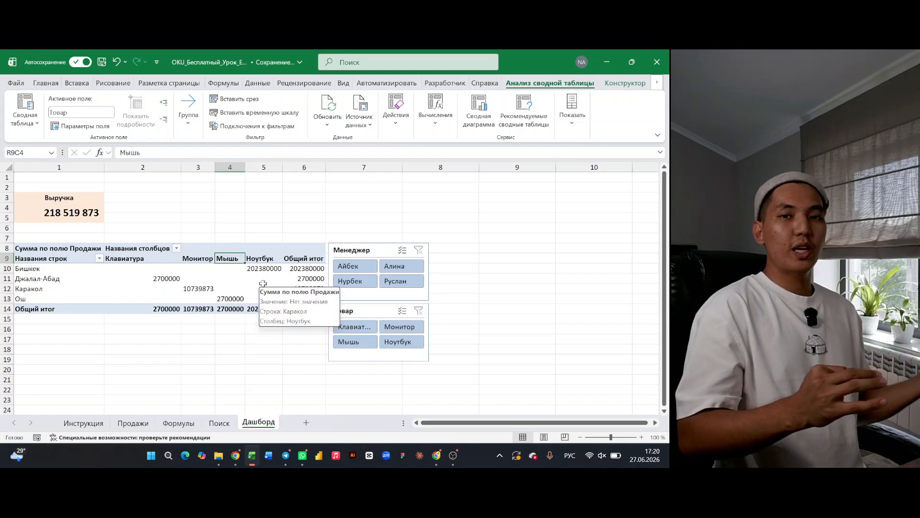
pyautogui.click(208, 378)
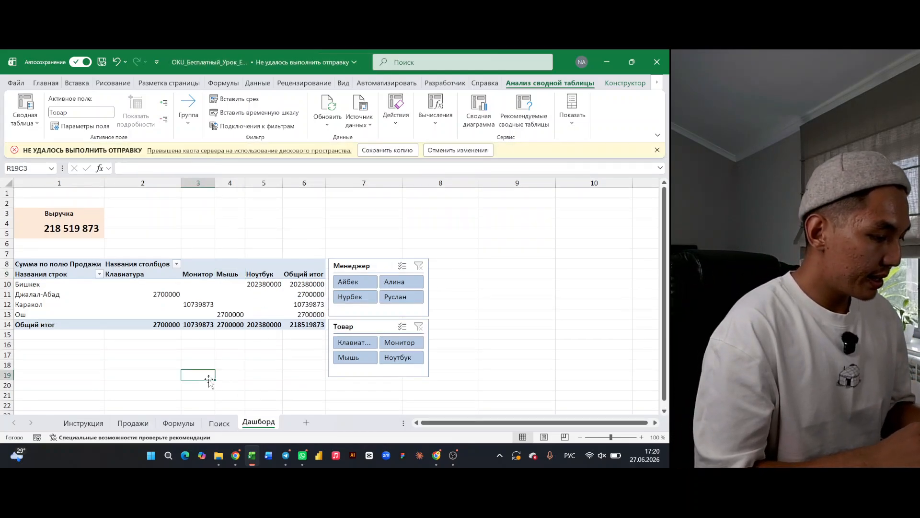
# - Try a pie chart of the pivot table data below the table and remove it
pyautogui.click(176, 294)
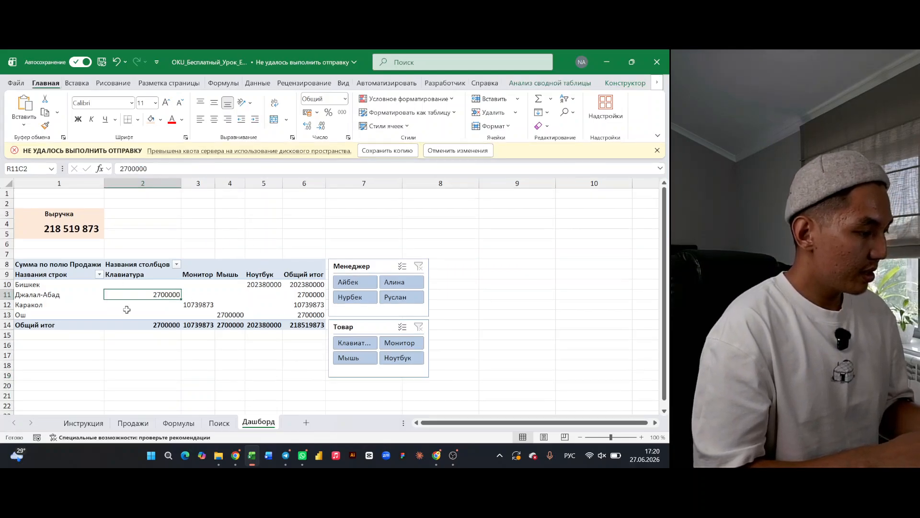
pyautogui.click(89, 82)
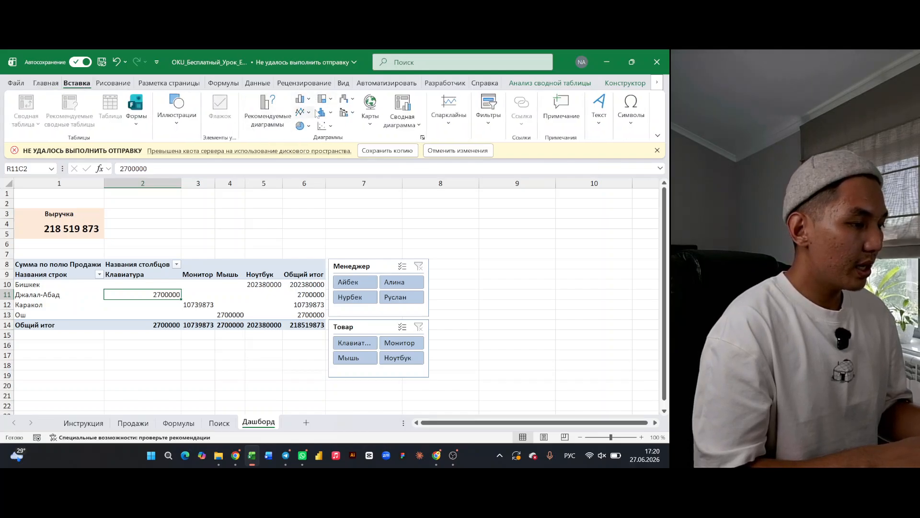
pyautogui.click(302, 126)
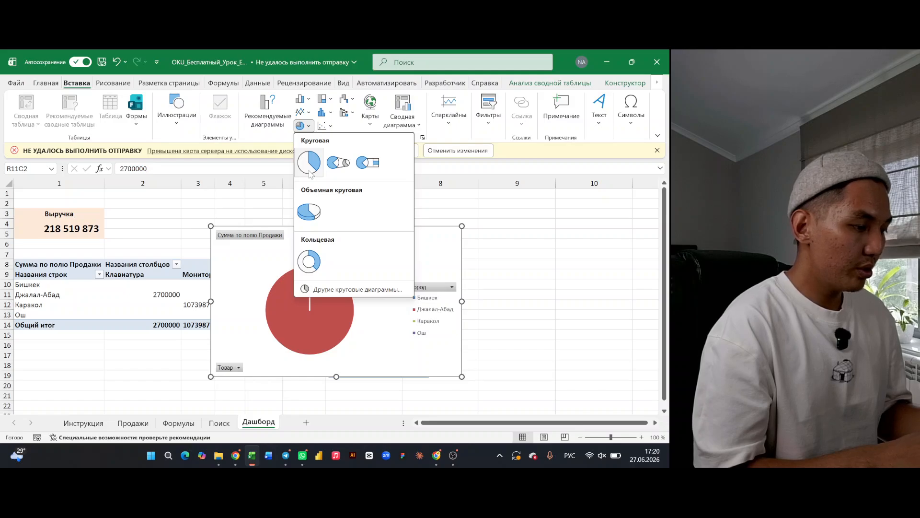
pyautogui.click(310, 173)
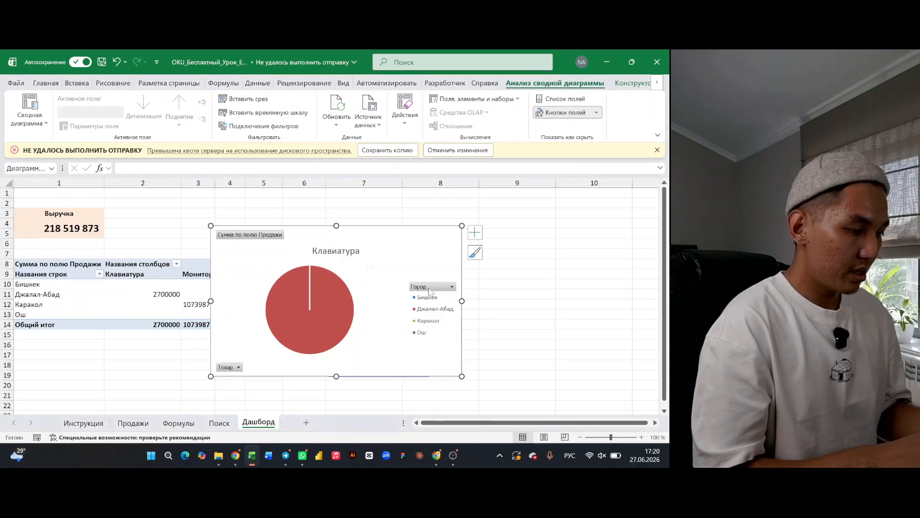
pyautogui.moveTo(309, 268)
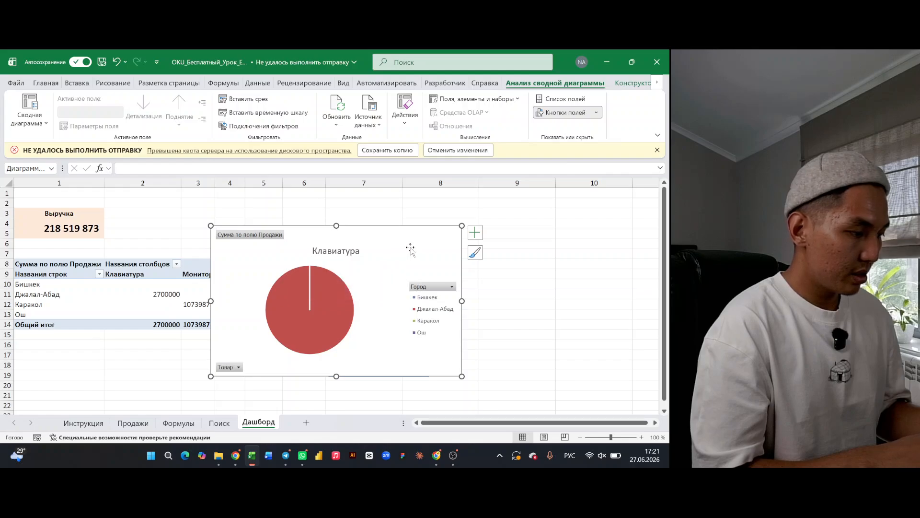
pyautogui.moveTo(410, 248); pyautogui.dragTo(213, 342)
pyautogui.press('Delete')
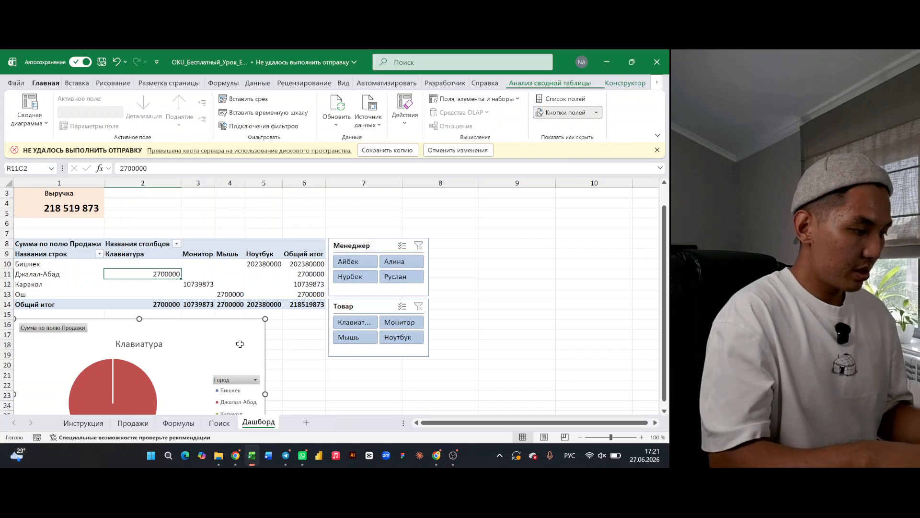
# - Insert a clustered column chart based on the whole pivot table
pyautogui.click(66, 278)
pyautogui.hotkey('ctrl', 'a')
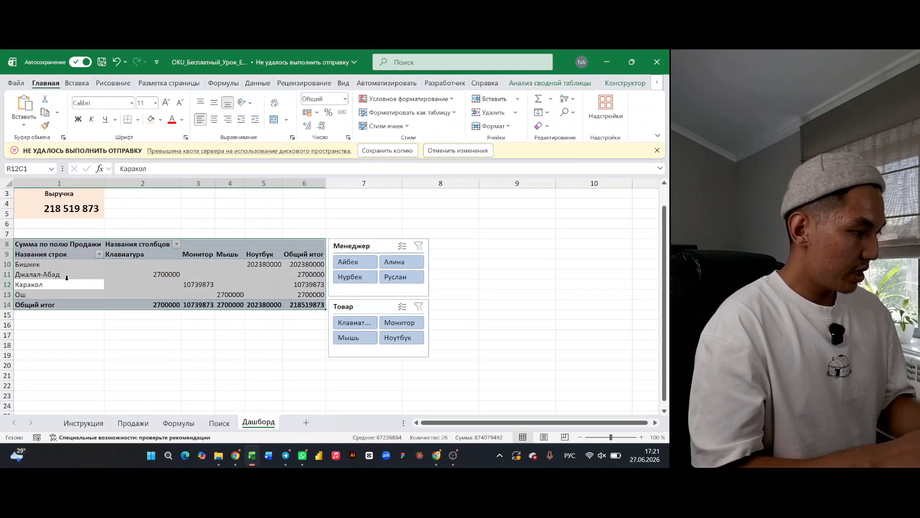
pyautogui.click(80, 84)
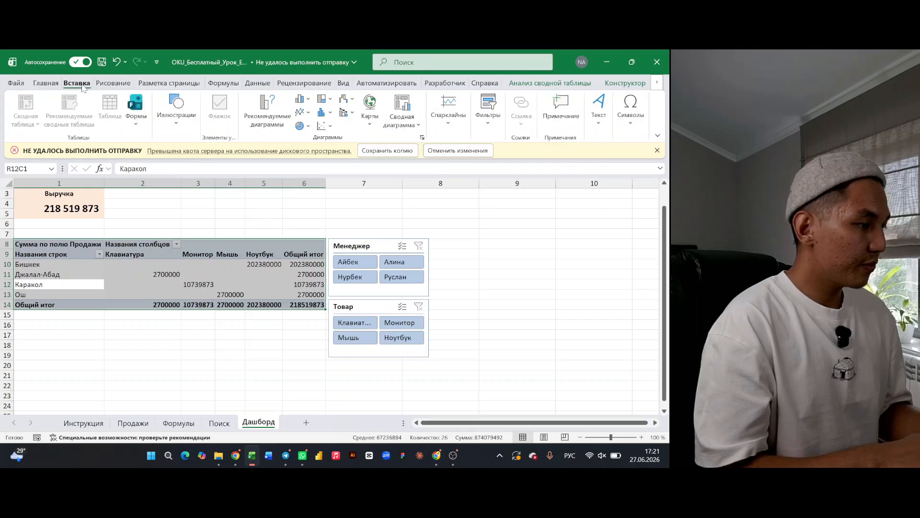
pyautogui.click(307, 127)
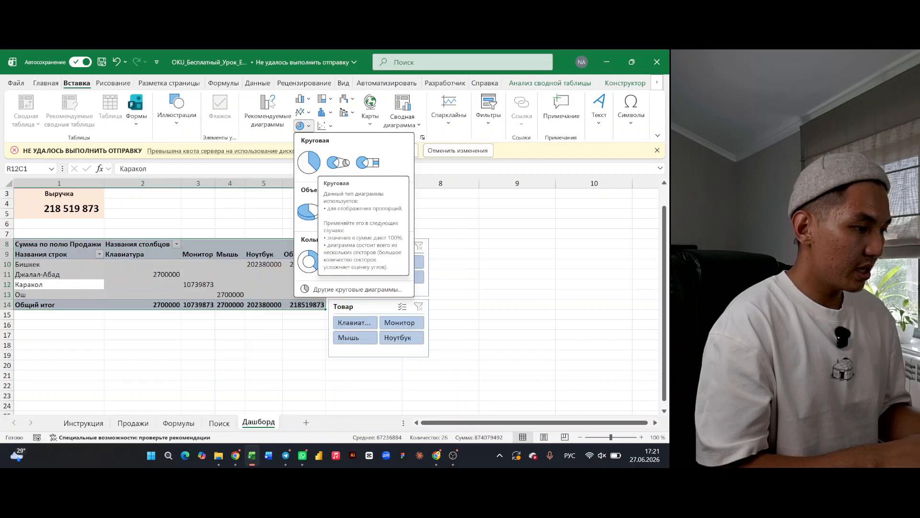
pyautogui.click(306, 102)
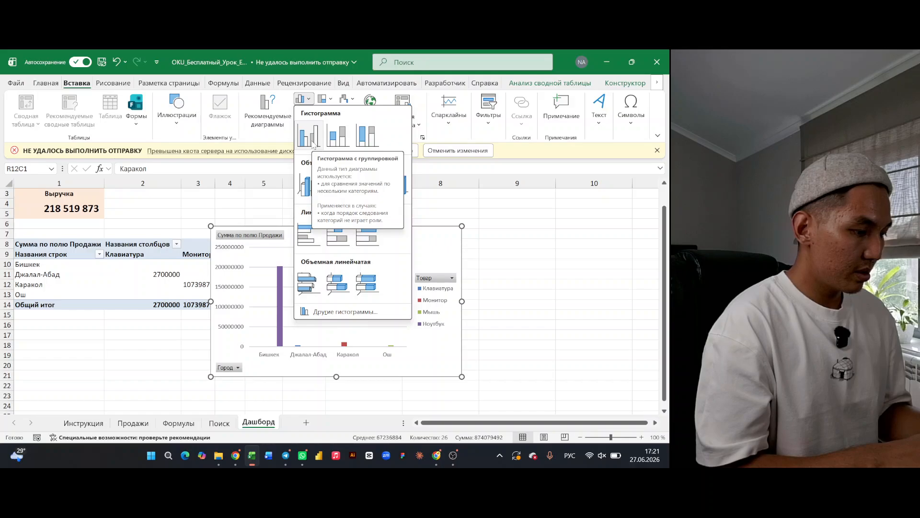
pyautogui.click(309, 135)
# - Move the column chart directly beneath the pivot table and widen it to match the table's width
pyautogui.moveTo(290, 232); pyautogui.dragTo(94, 326)
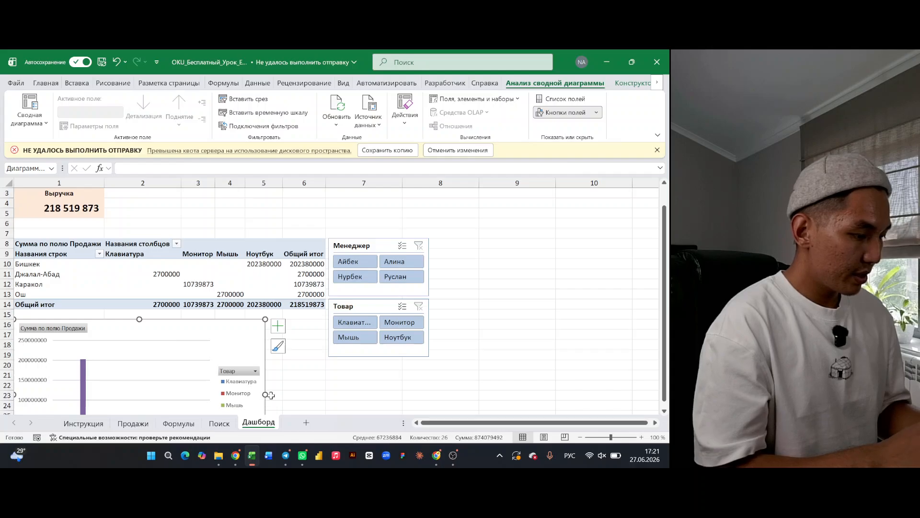
pyautogui.moveTo(265, 394); pyautogui.dragTo(325, 394)
pyautogui.scroll(-3, 442, 291)
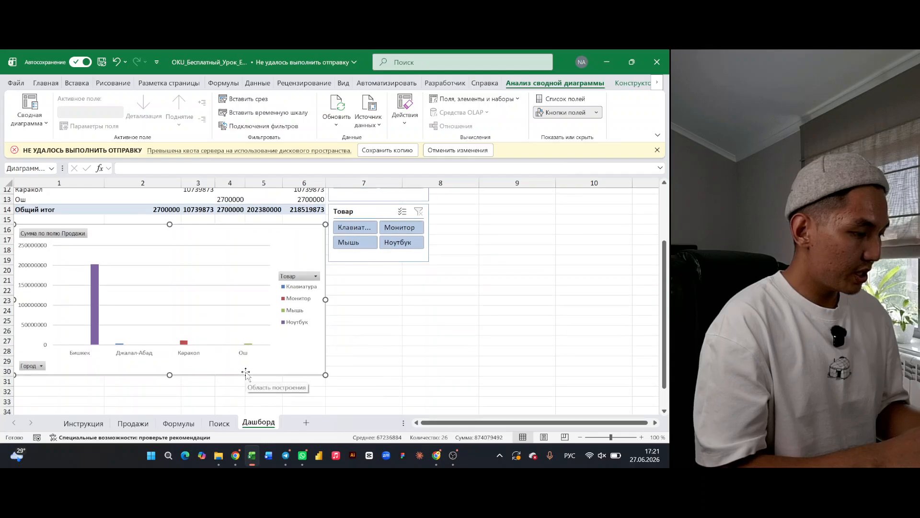
# - On the Продажи sheet, correct the oversized sales value in the 2026-05-05 row to 20000
pyautogui.click(118, 425)
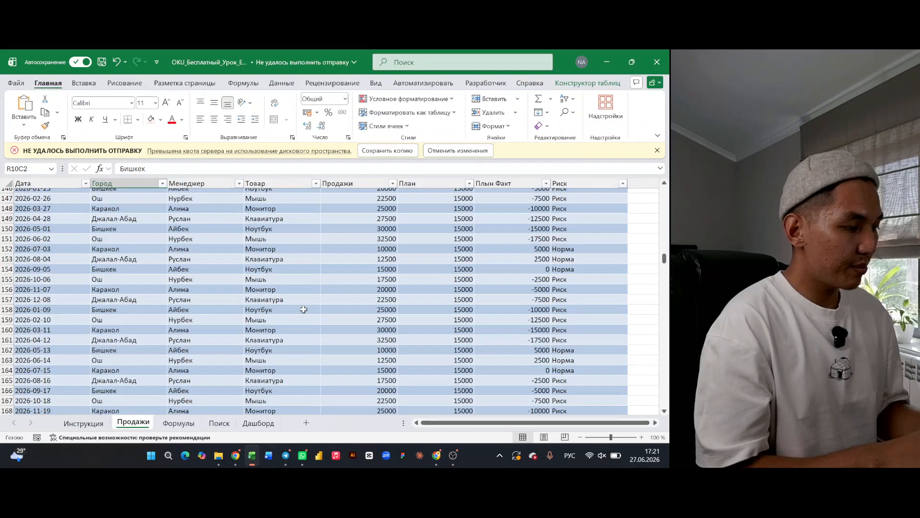
pyautogui.scroll(10, 307, 308)
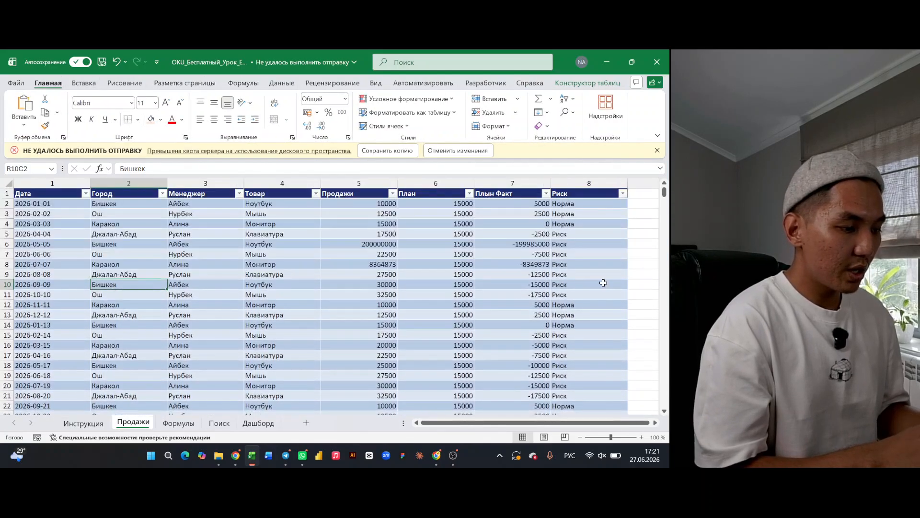
pyautogui.click(374, 245)
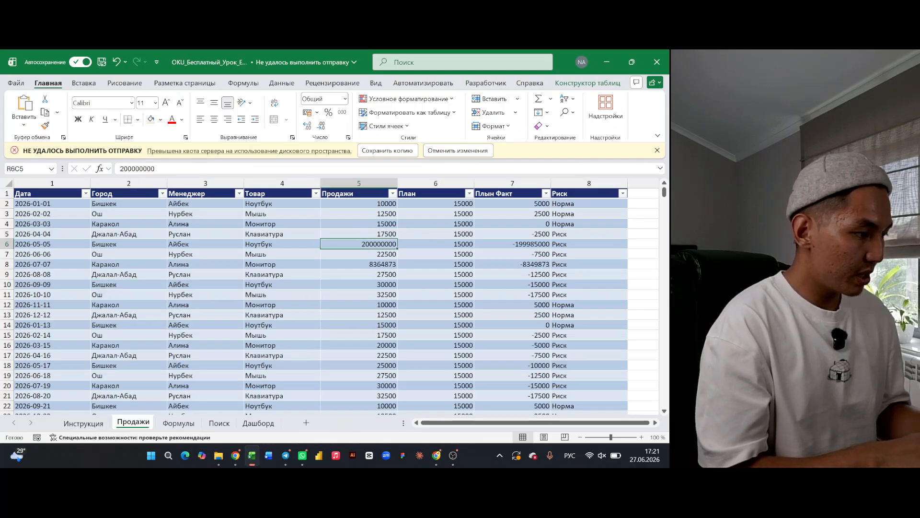
pyautogui.press('F2')
pyautogui.press('BackSpace')
pyautogui.press('BackSpace')
pyautogui.press('BackSpace')
pyautogui.press('Return')
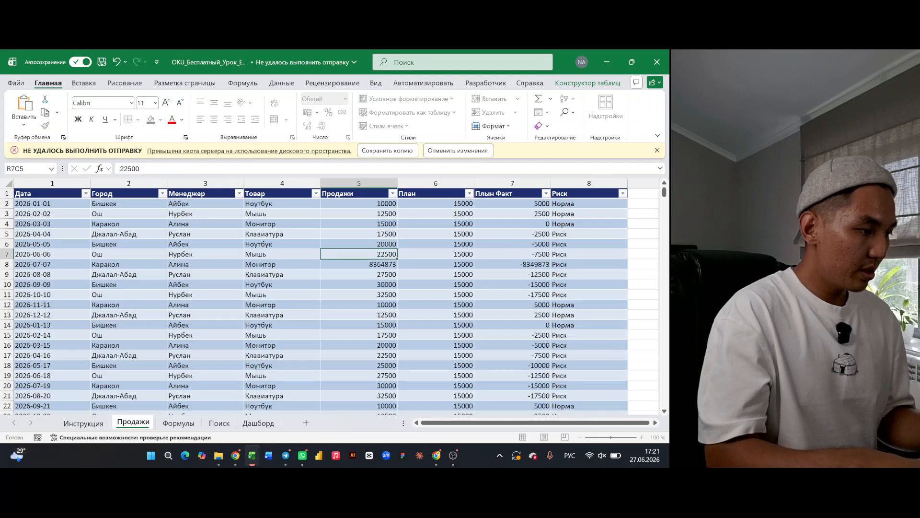
# - Correct the oversized sales value in the 2026-07-07 row to 836487
pyautogui.click(387, 265)
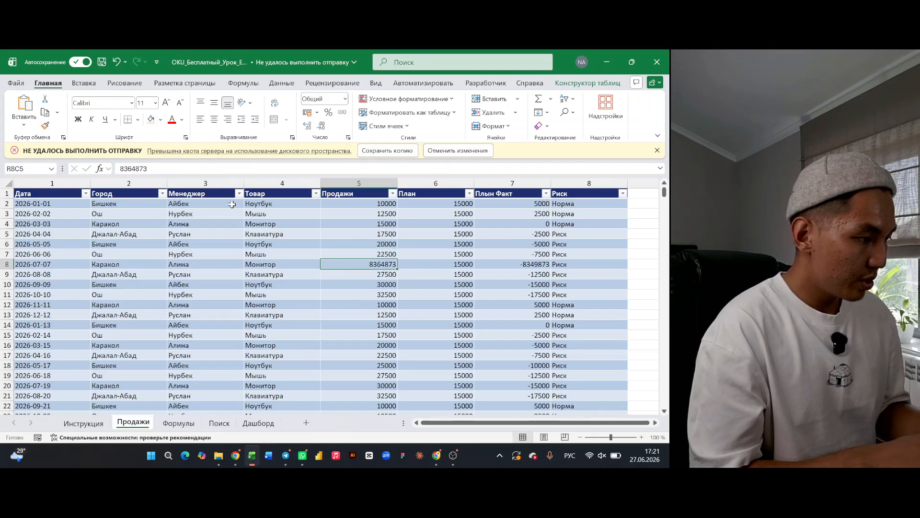
pyautogui.press('F2')
pyautogui.press('BackSpace')
pyautogui.press('Return')
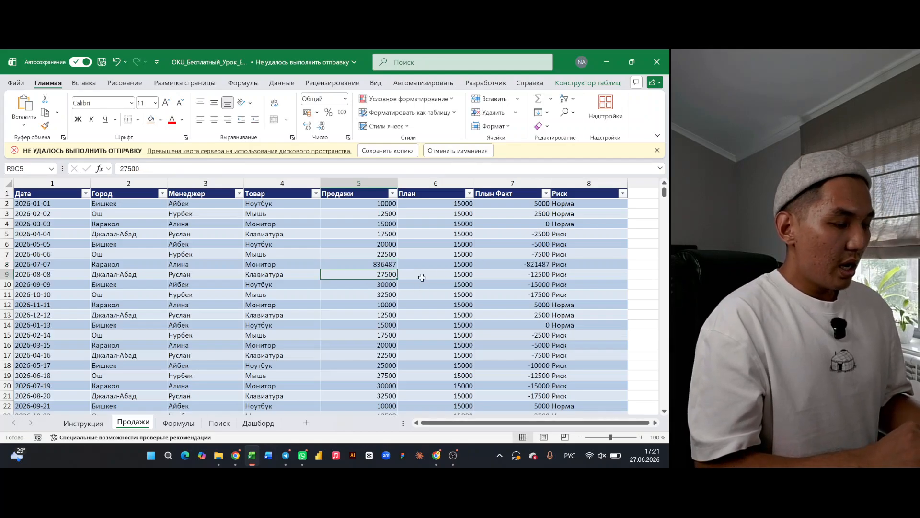
pyautogui.scroll(-1, 422, 275)
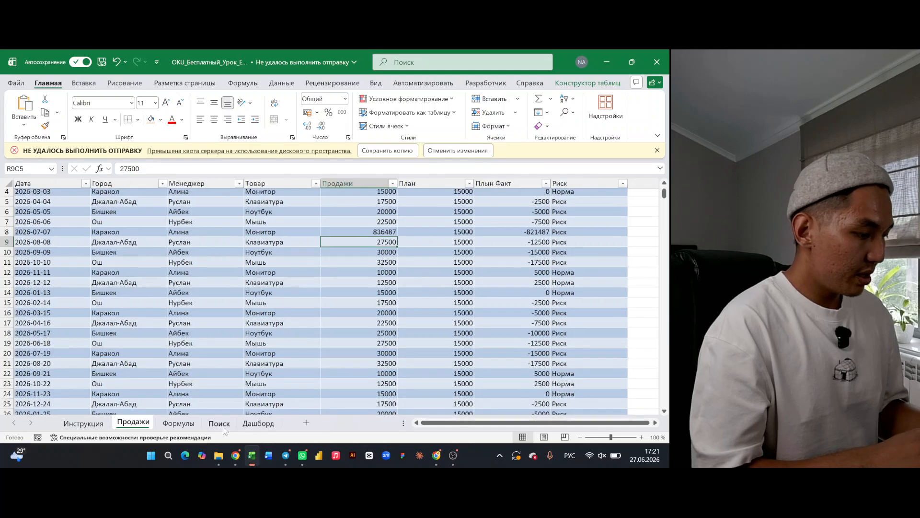
# - Return to the Дашборд sheet, refresh all workbook data and check the updated pivot table and column chart
pyautogui.click(274, 424)
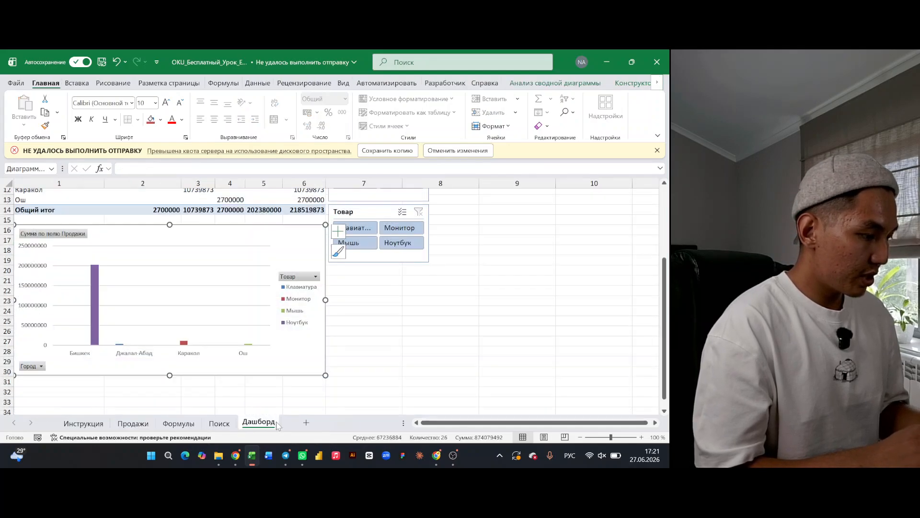
pyautogui.scroll(4, 253, 274)
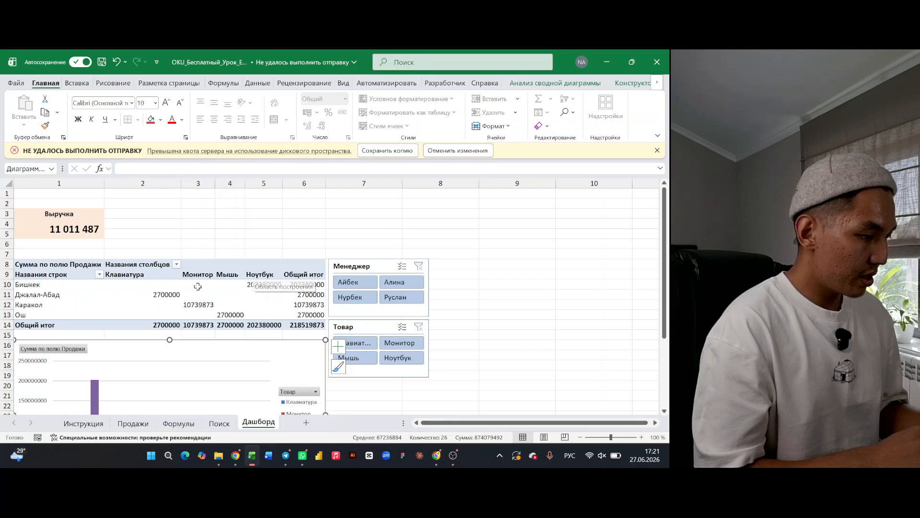
pyautogui.scroll(-2, 198, 286)
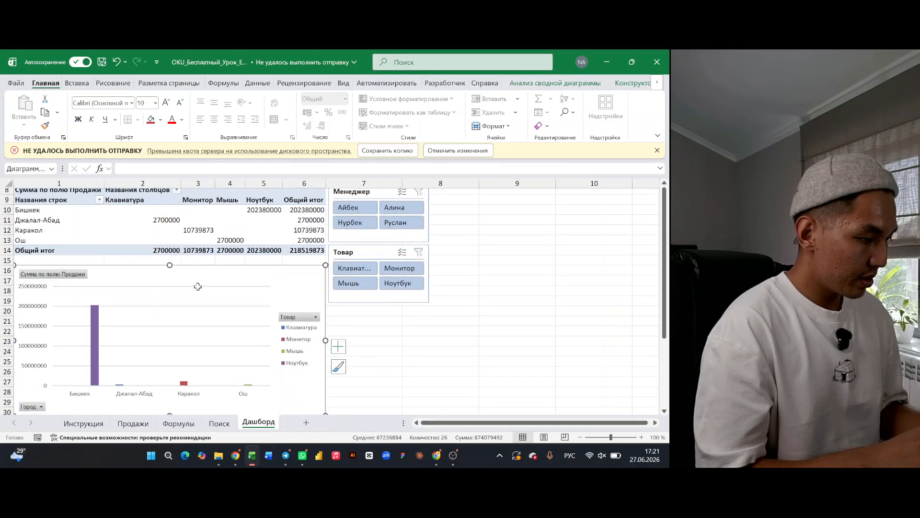
pyautogui.click(262, 84)
pyautogui.click(121, 103)
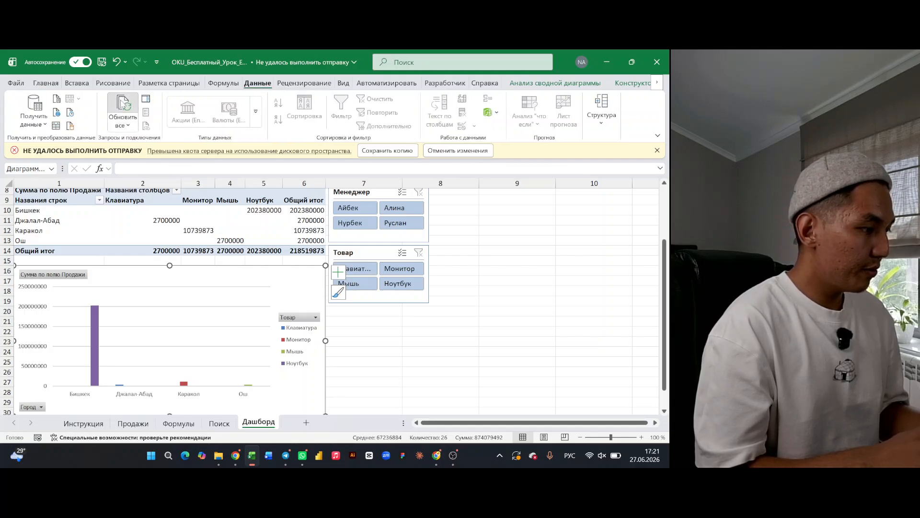
pyautogui.scroll(-2, 151, 342)
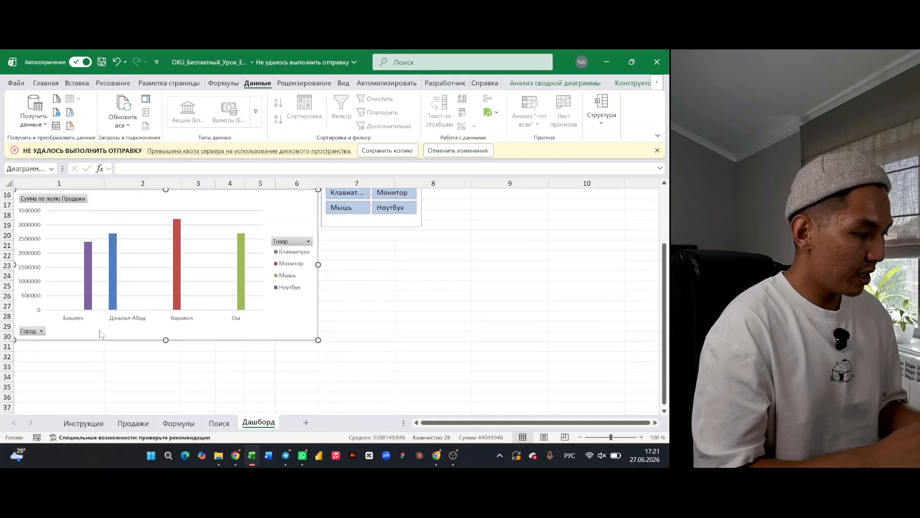
pyautogui.scroll(3, 158, 350)
pyautogui.scroll(-3, 162, 355)
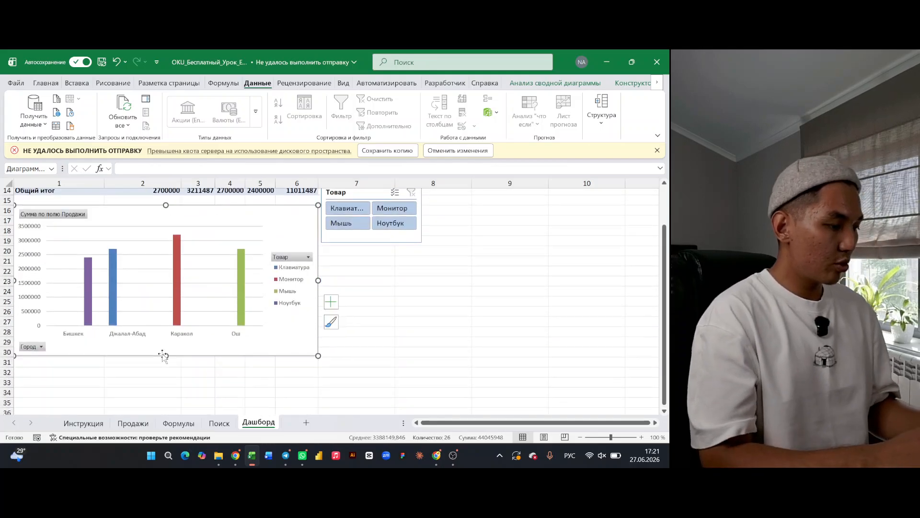
pyautogui.scroll(2, 168, 366)
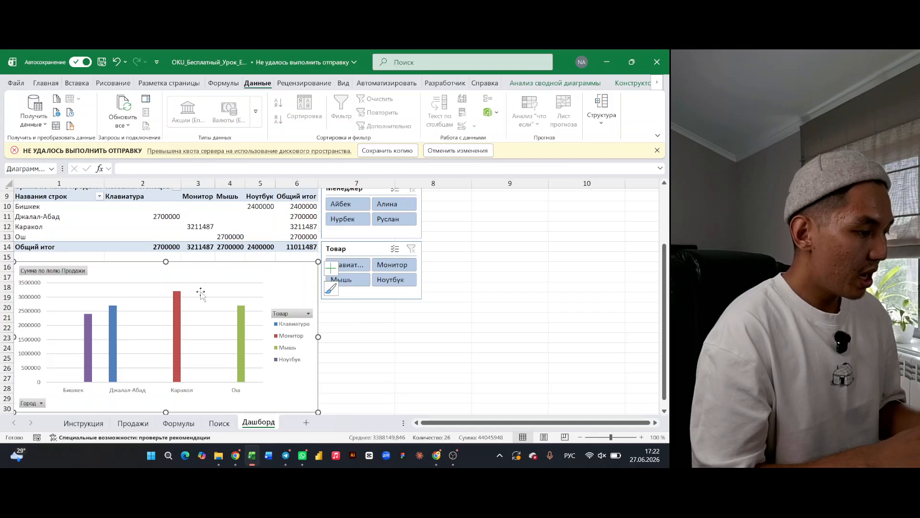
pyautogui.scroll(-3, 206, 292)
pyautogui.scroll(4, 201, 292)
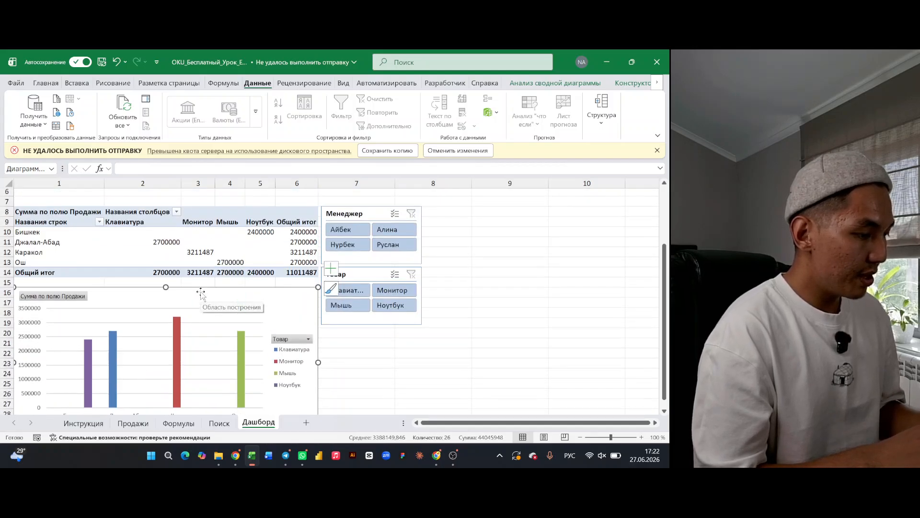
# - Try the Товар slicer with Монитор and Мышь, pick the available manager in the Менеджер slicer, and clear the product filter
pyautogui.click(389, 290)
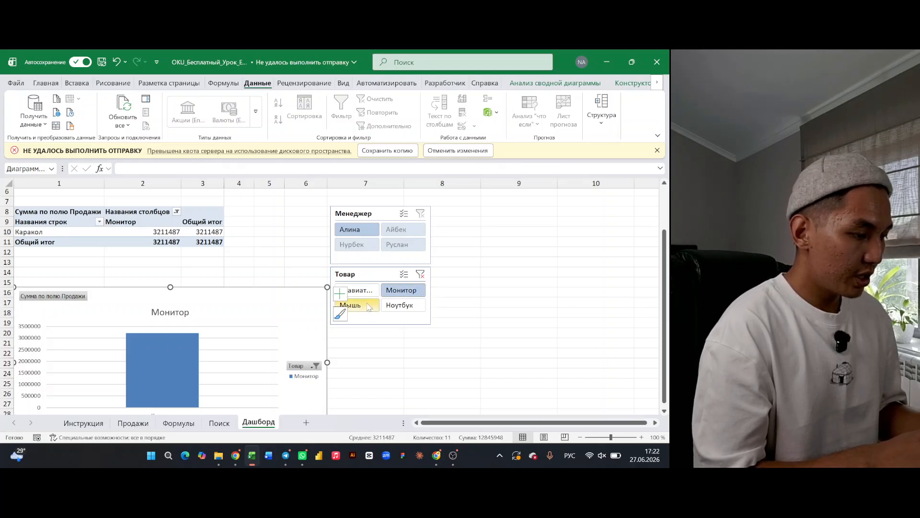
pyautogui.click(346, 305)
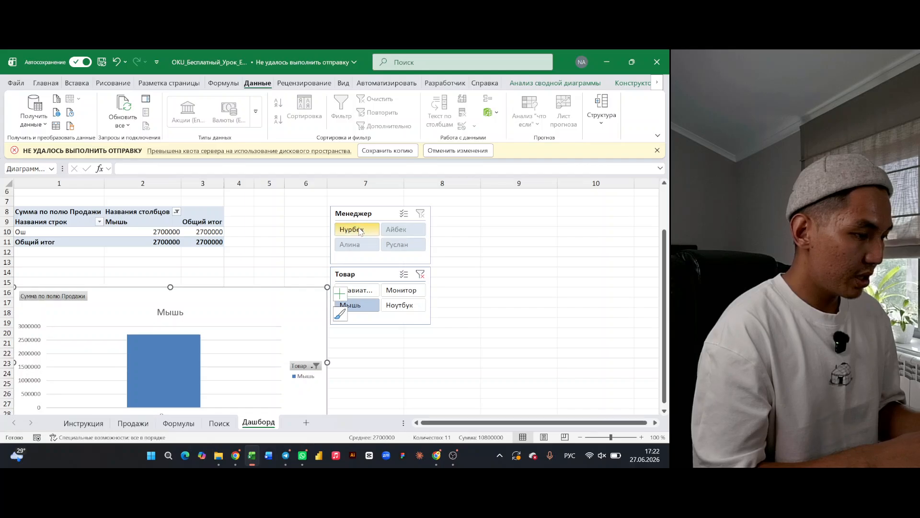
pyautogui.click(362, 230)
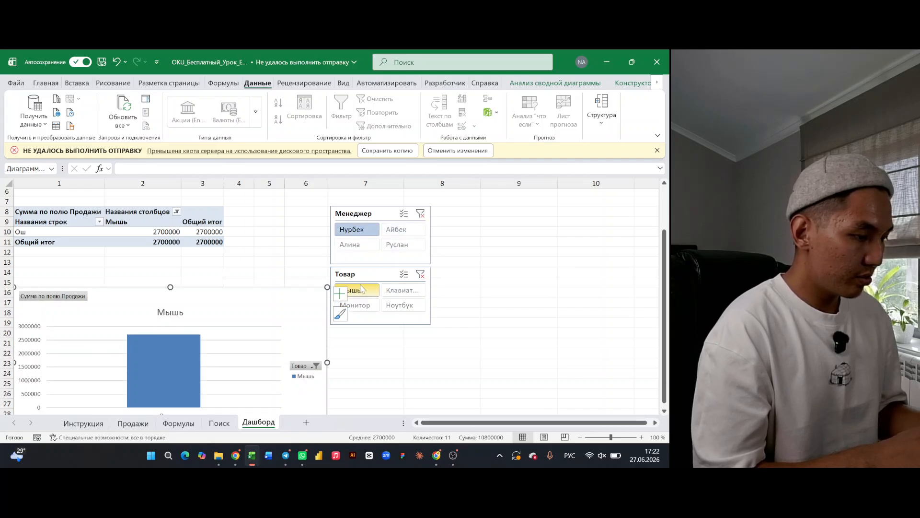
pyautogui.click(421, 275)
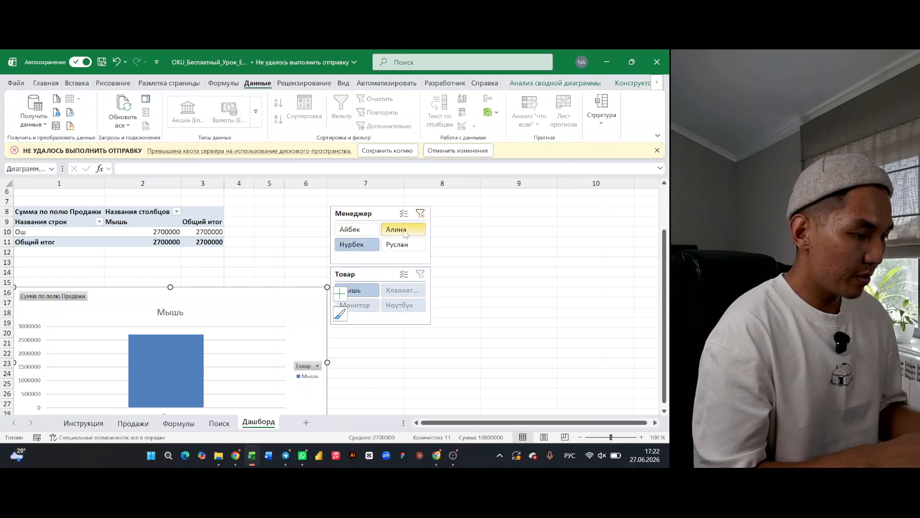
# - Filter the pivot table and chart by two managers in turn, check the chart for each, and clear the Менеджер filter
pyautogui.click(405, 233)
pyautogui.scroll(-4, 190, 309)
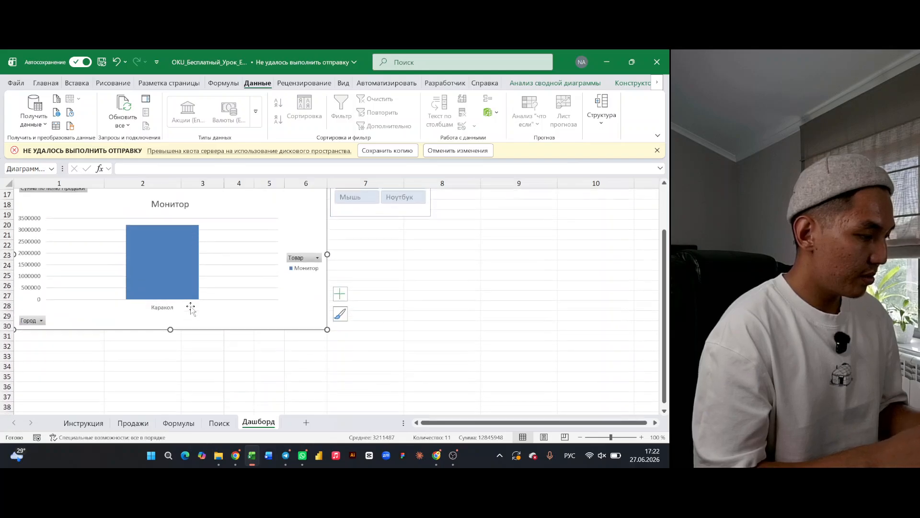
pyautogui.scroll(5, 168, 265)
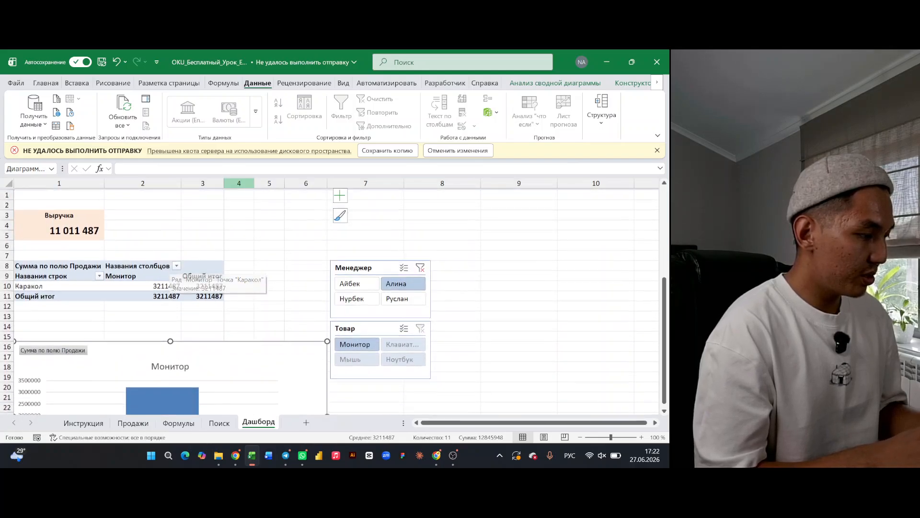
pyautogui.click(363, 299)
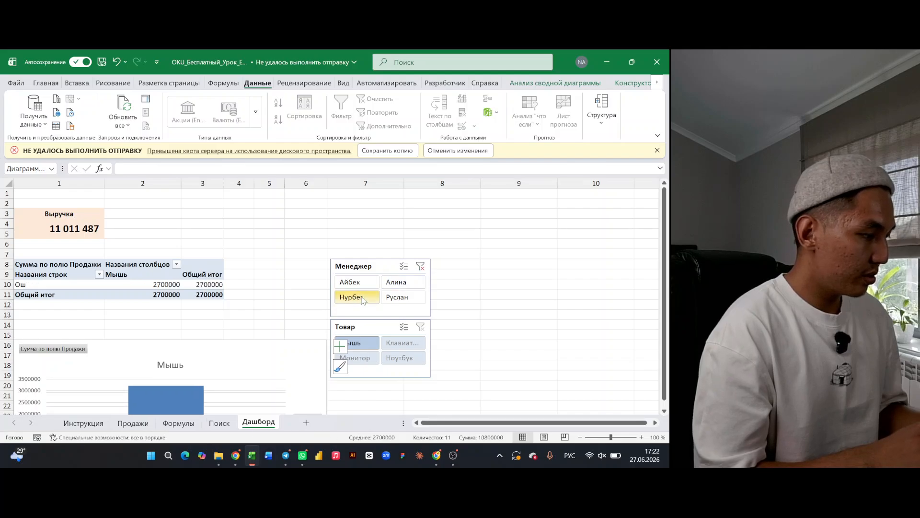
pyautogui.click(191, 376)
pyautogui.scroll(-4, 201, 287)
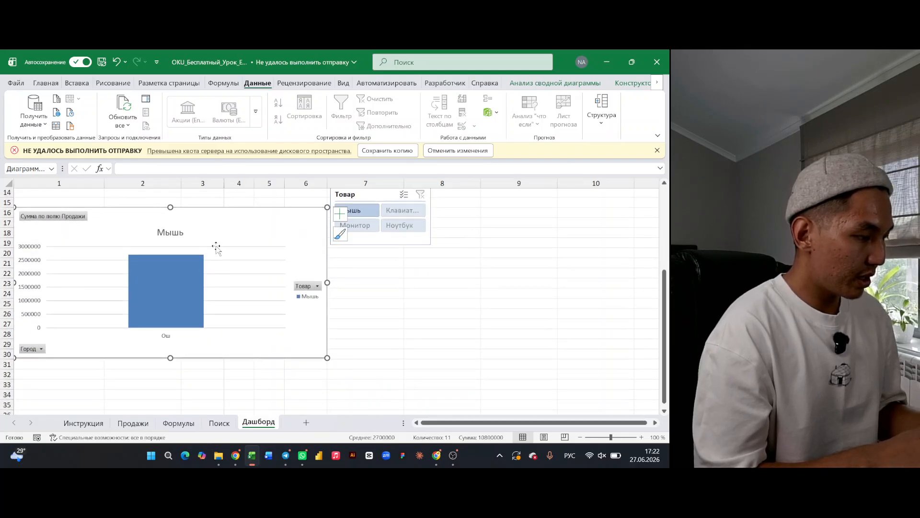
pyautogui.scroll(2, 216, 247)
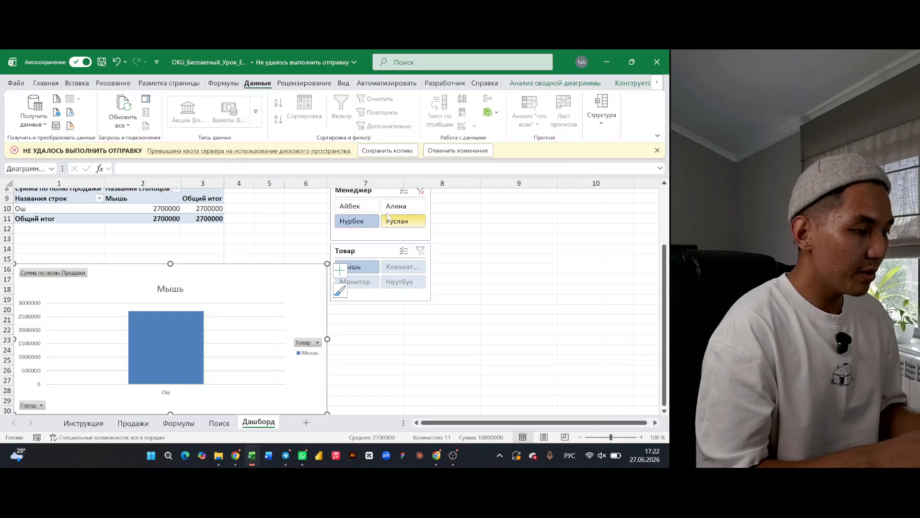
pyautogui.click(421, 191)
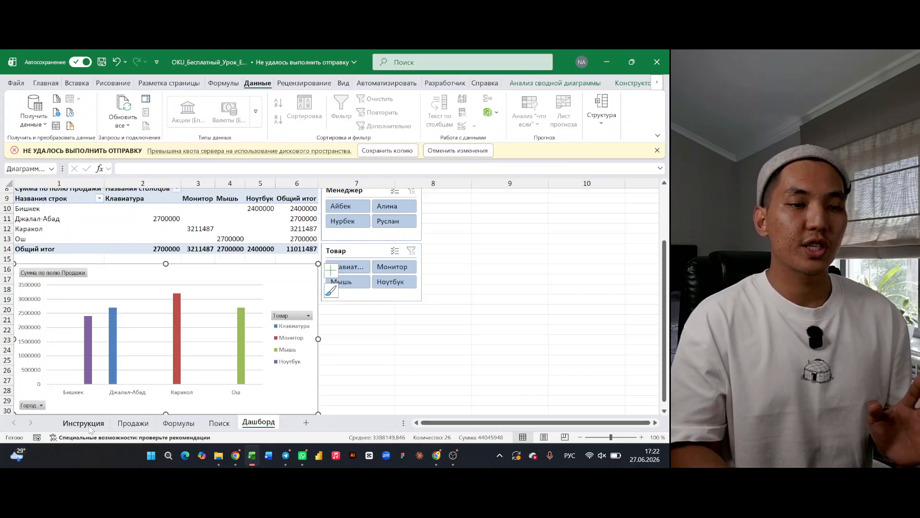
# - Switch to the Chrome window showing the "Excel с 0 до PRO" presentation
pyautogui.hotkey('alt', 'Tab')
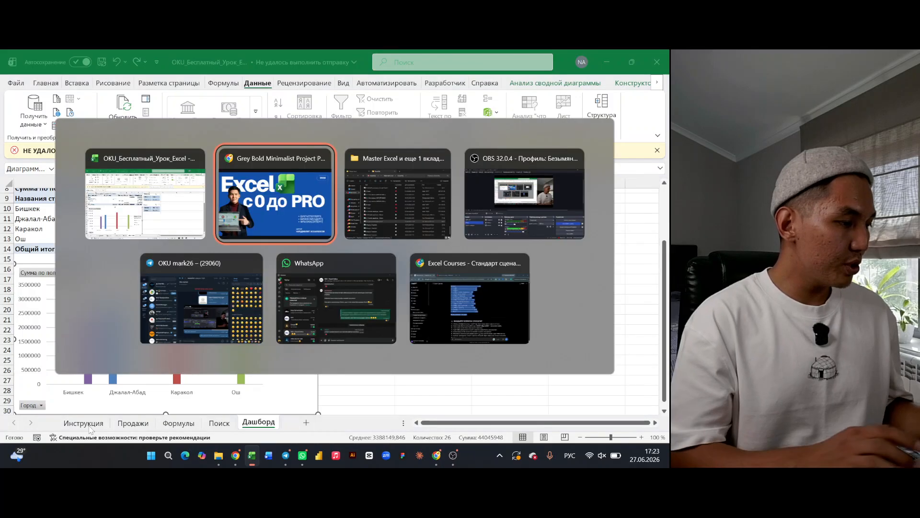